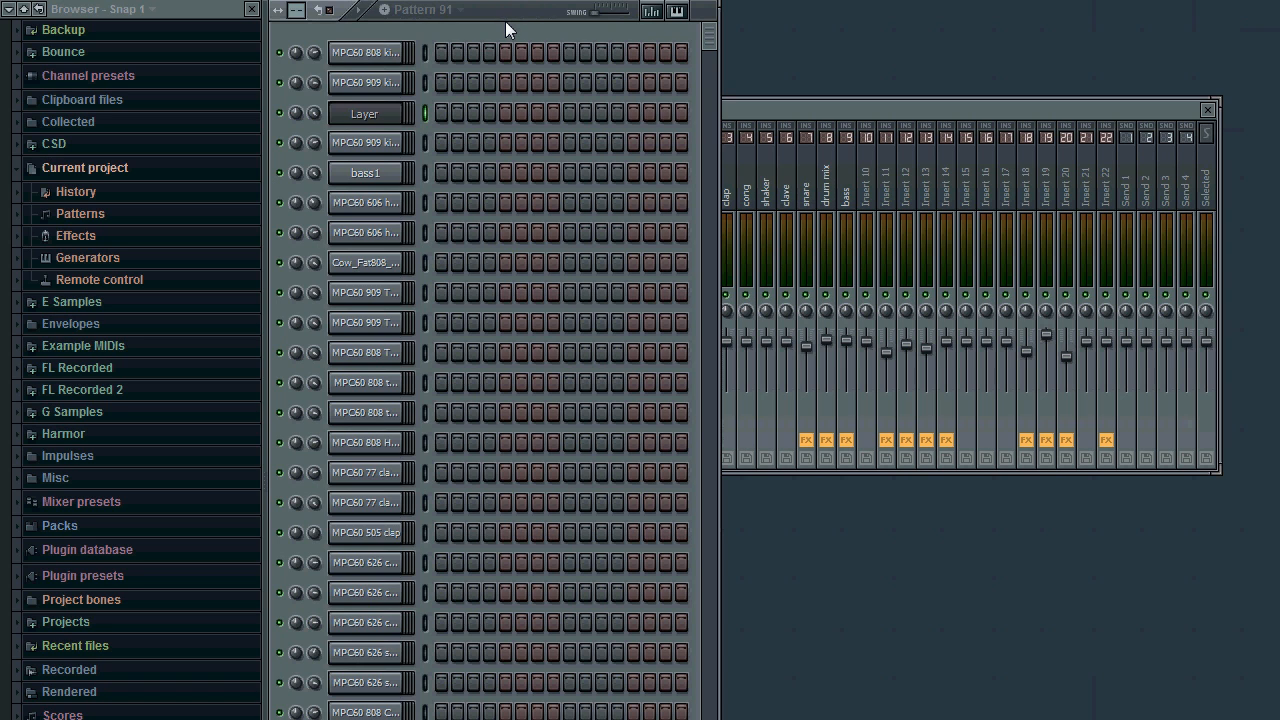
Open the playlist and look over the song arrangement from bar 9 onward, with the playback position set at bar 9
key("F5")
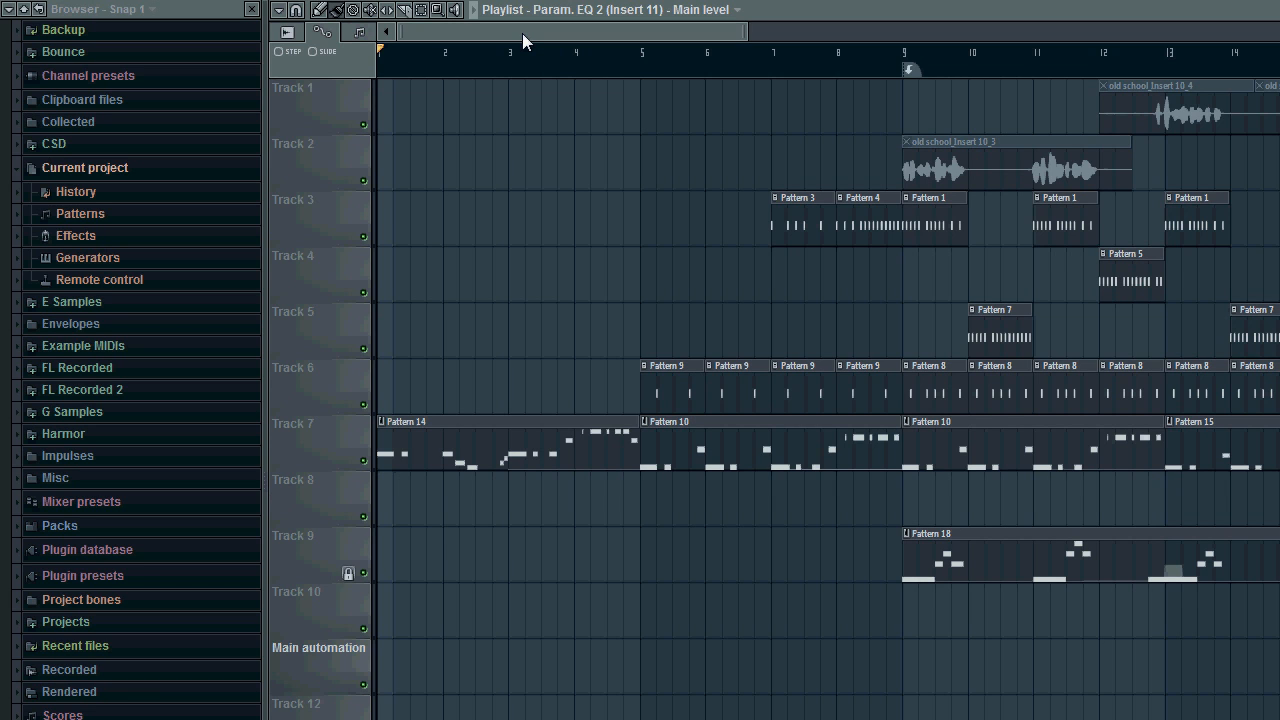
left_click_drag(523, 34, 622, 34)
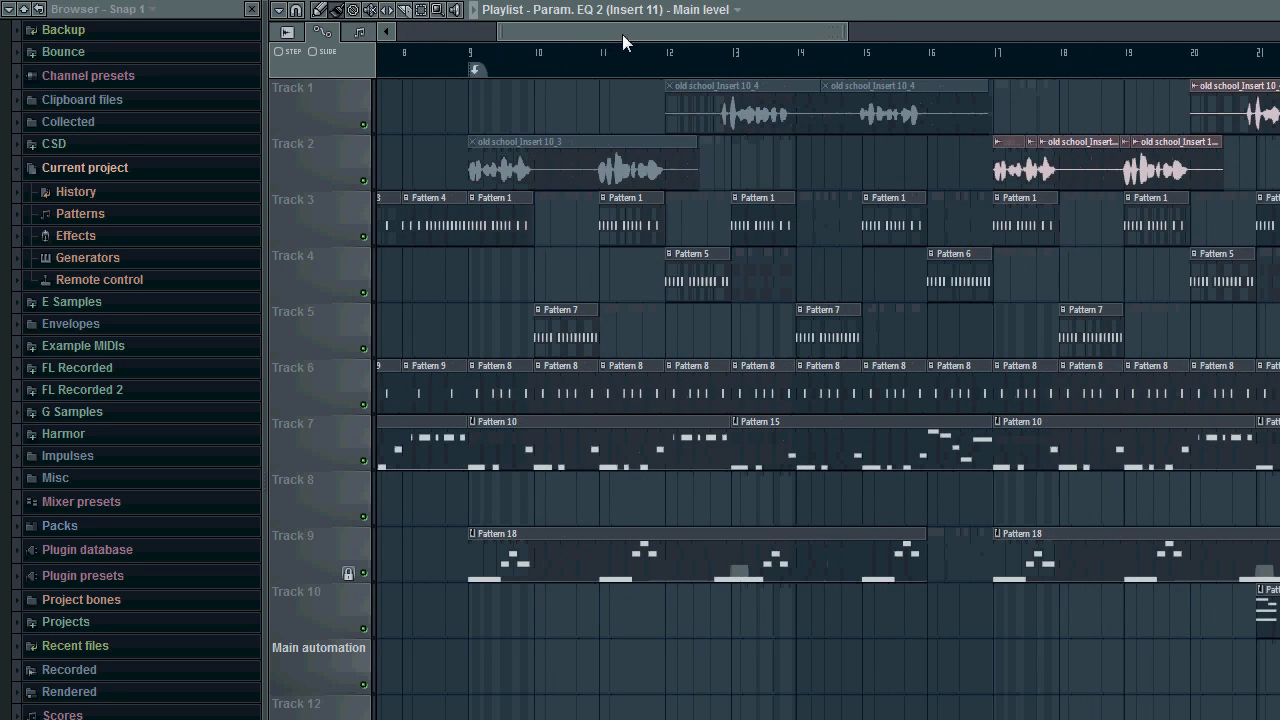
left_click(474, 53)
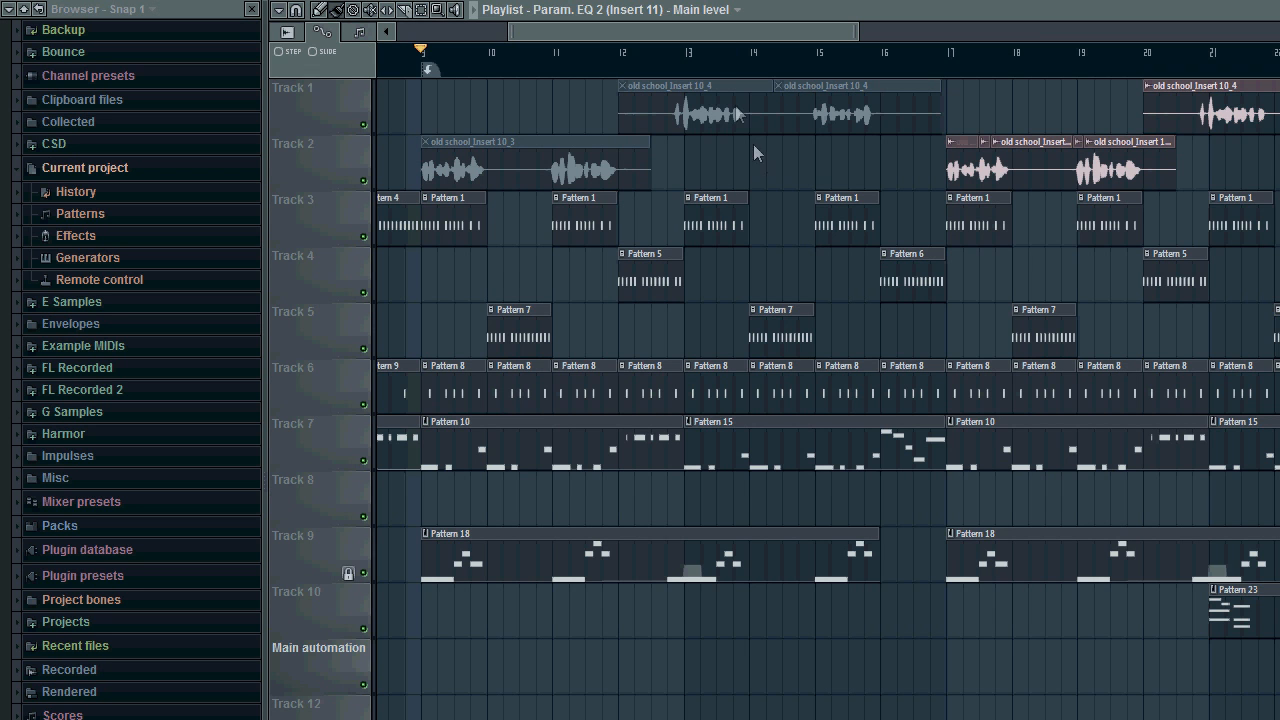
left_click_drag(718, 32, 846, 31)
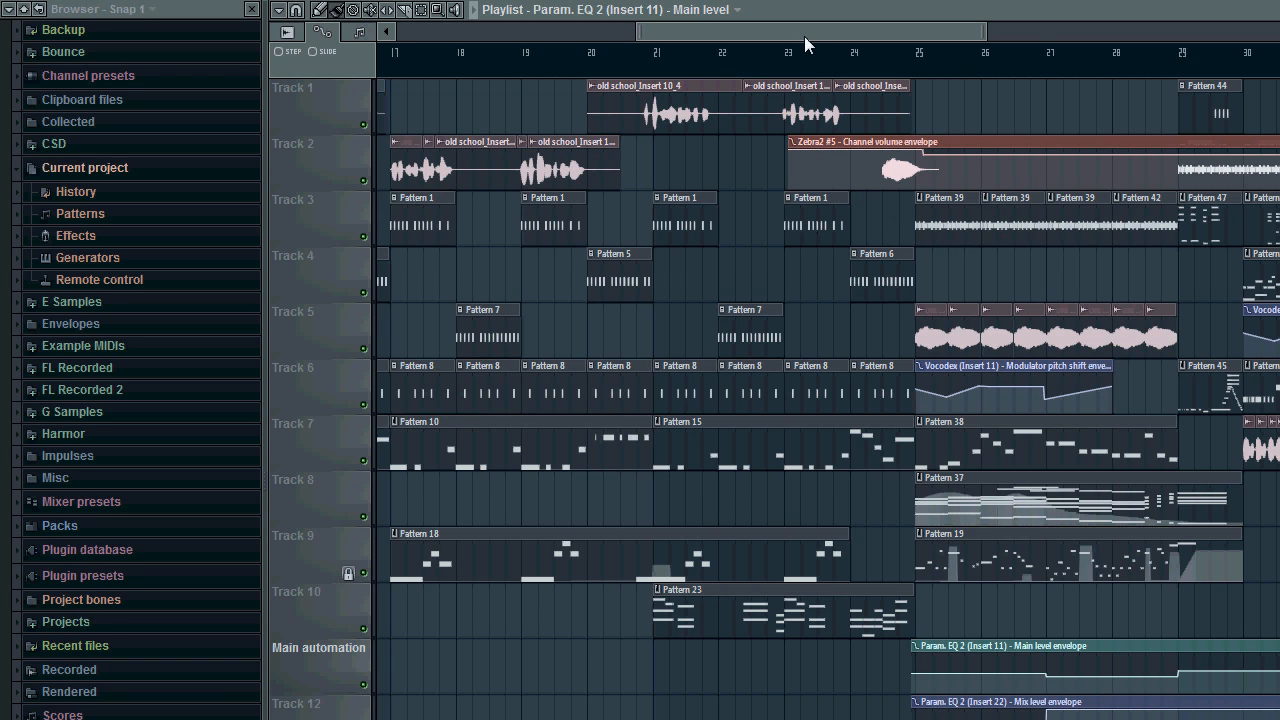
left_click_drag(804, 30, 636, 27)
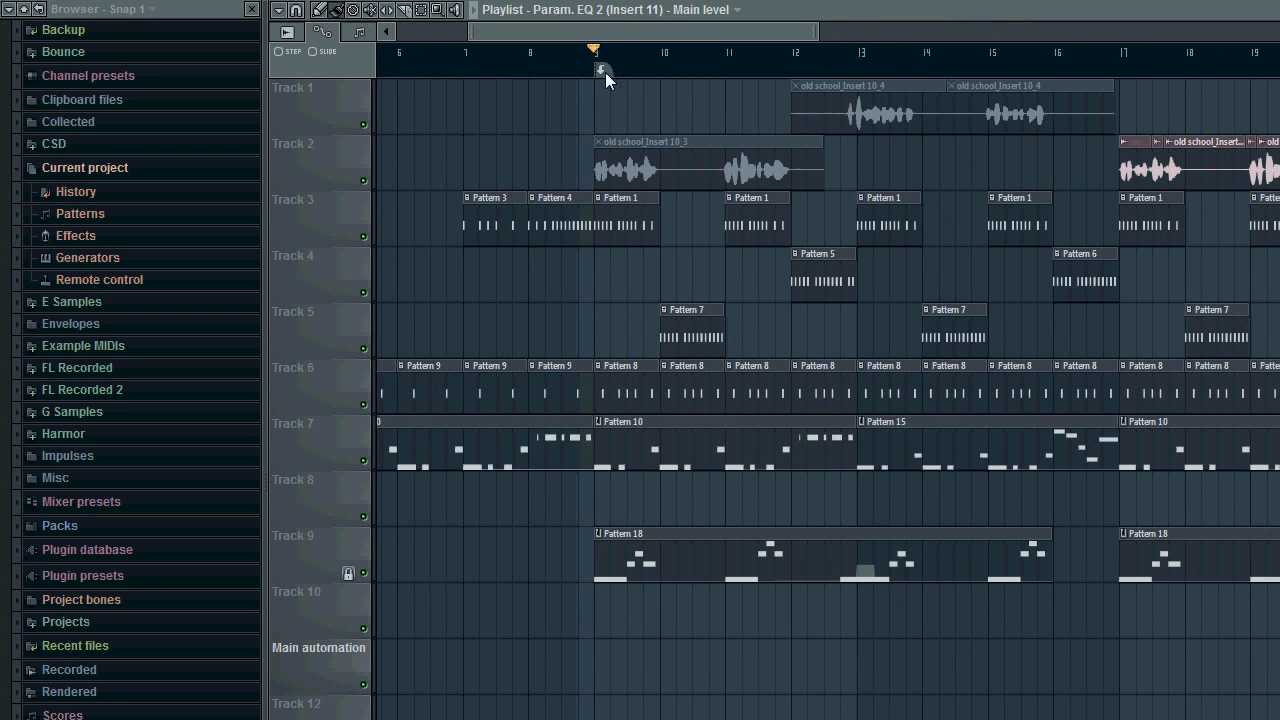
Play the song from bar 9, following the arrangement to about bar 25, and stop playback
key("space")
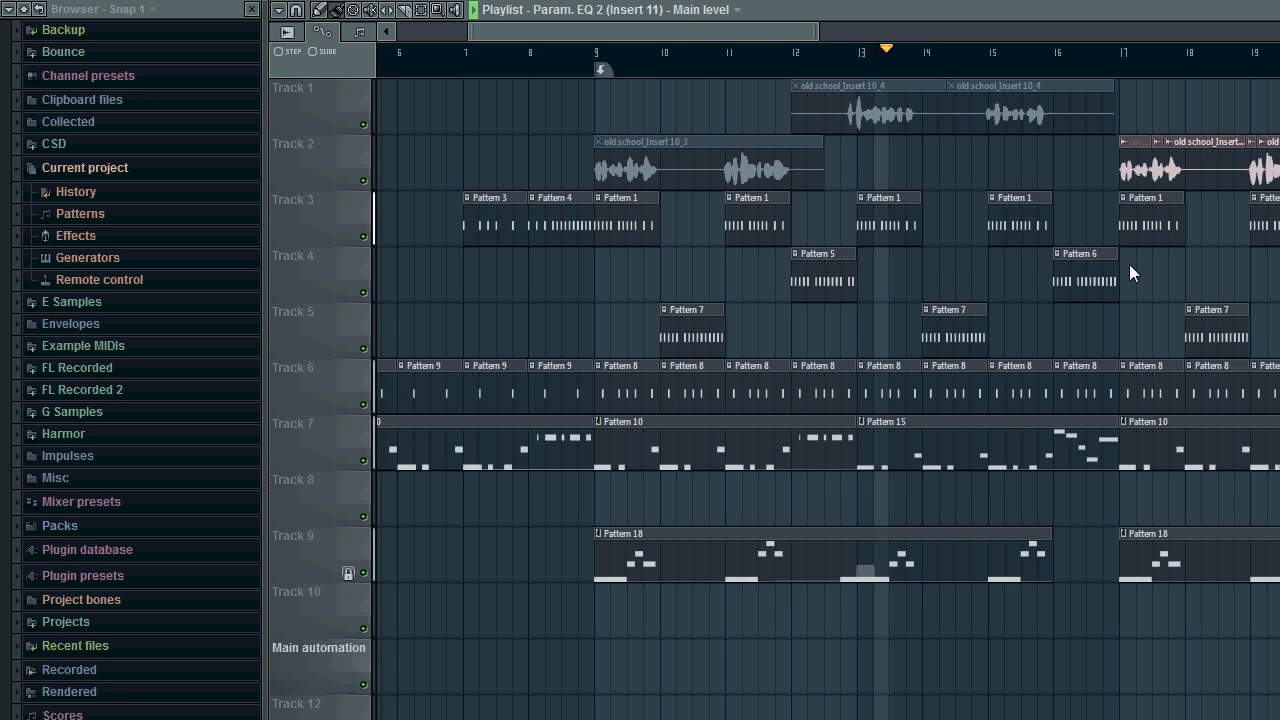
left_click_drag(733, 27, 841, 24)
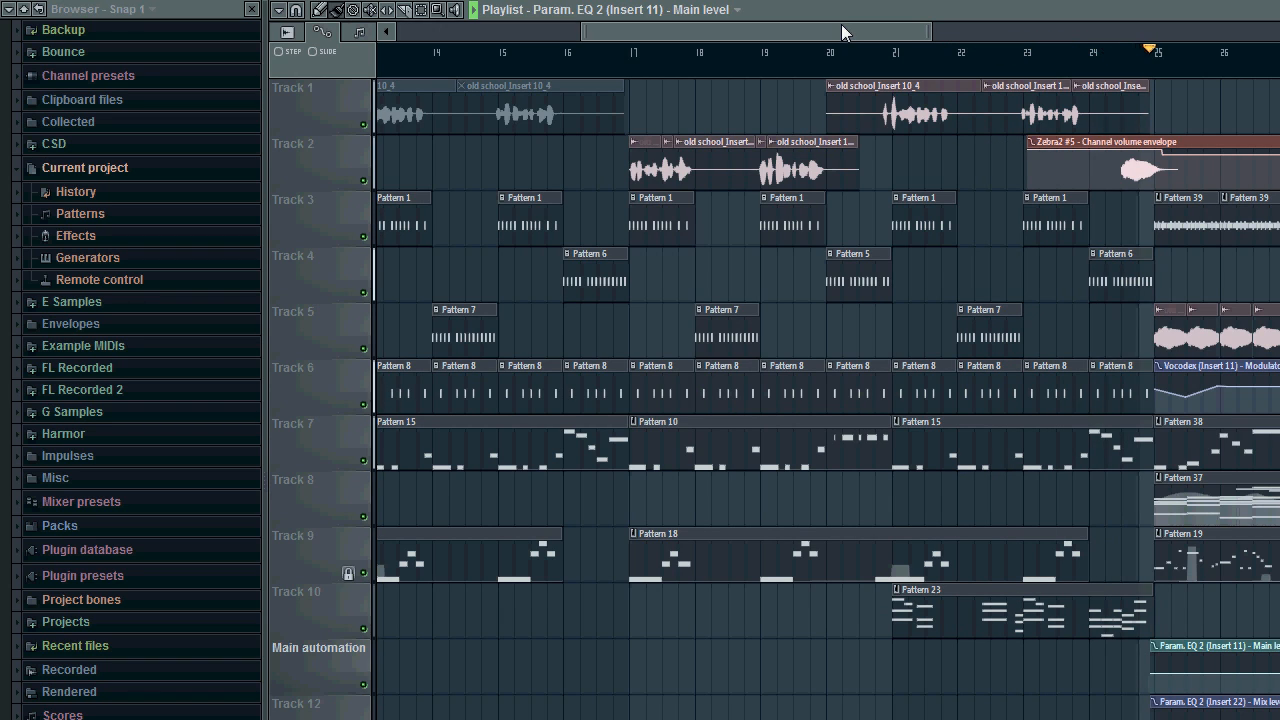
left_click_drag(841, 24, 785, 24)
left_click_drag(594, 34, 570, 34)
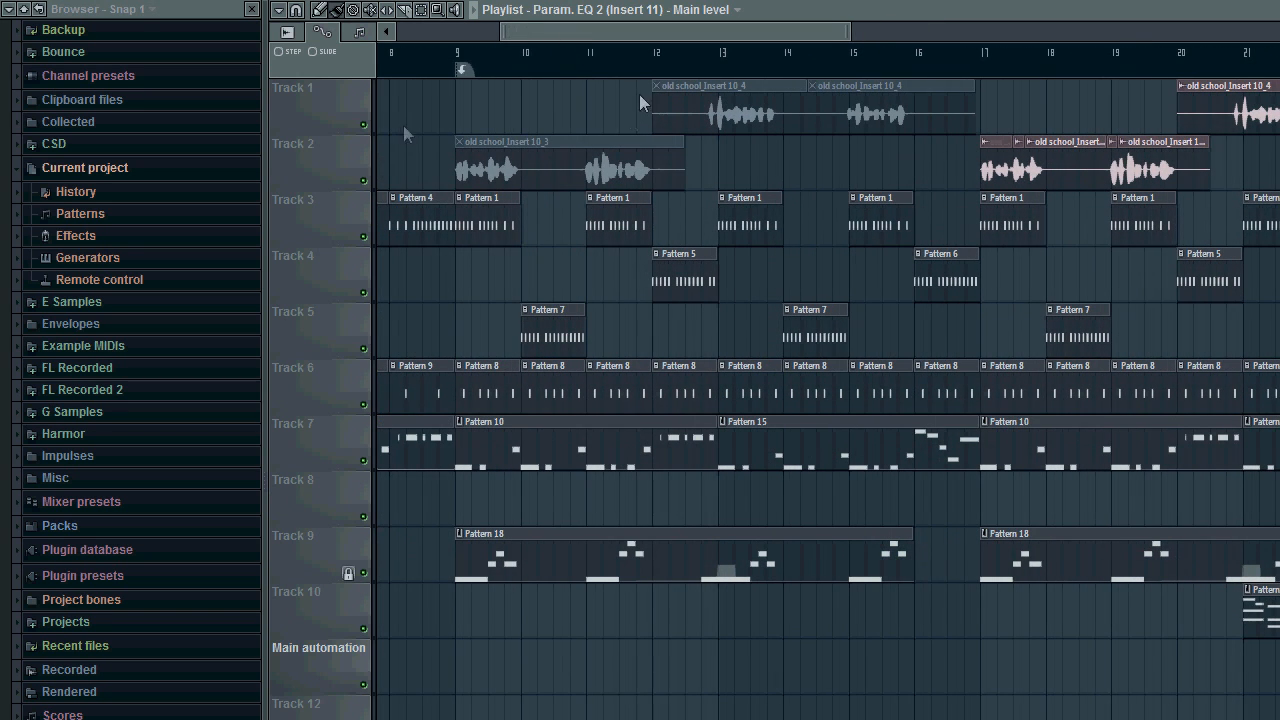
Open the Pattern 1 clip at bar 9 of Track 3 and examine its steps across the drum channels
double_click(502, 209)
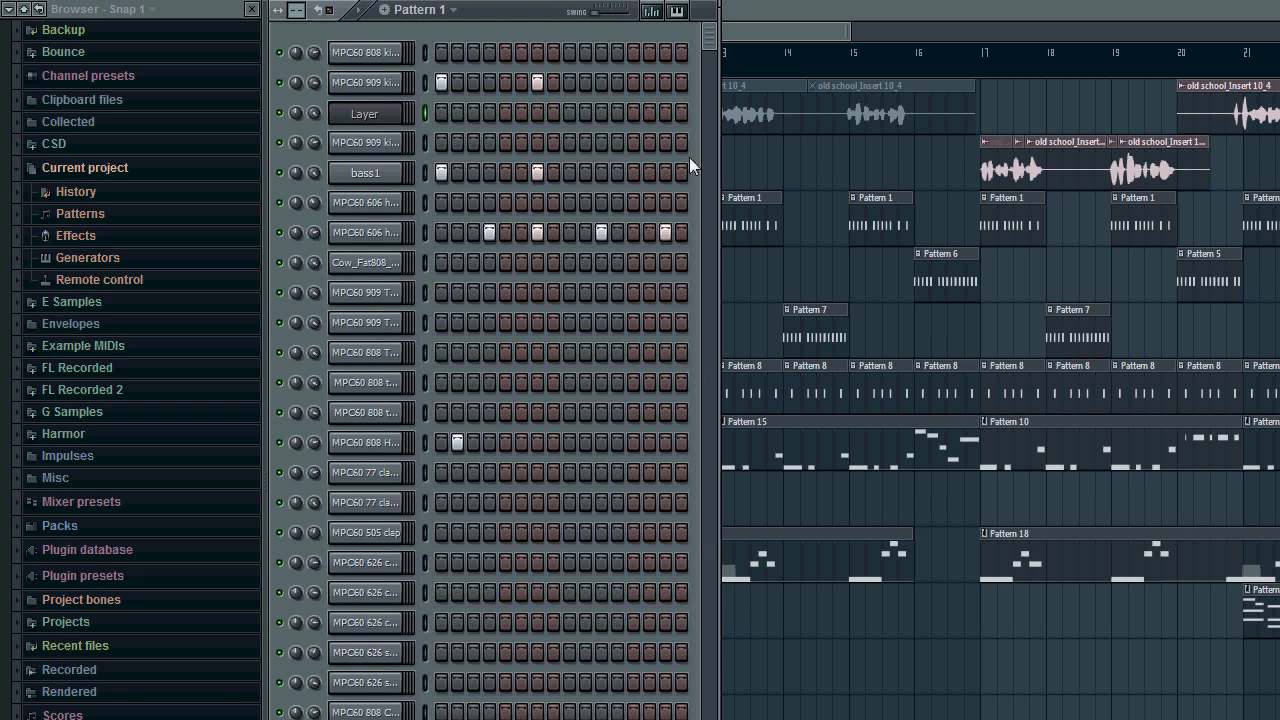
scroll(642, 445, "down", 2)
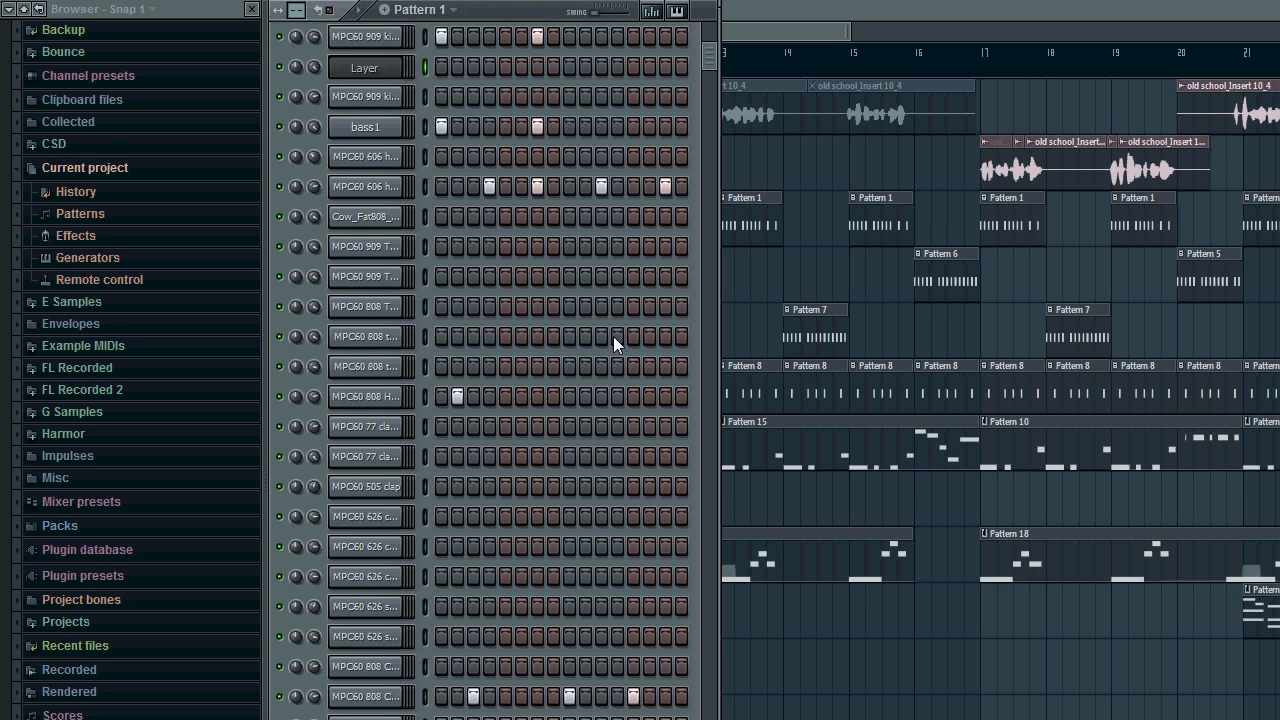
scroll(580, 358, "up", 1)
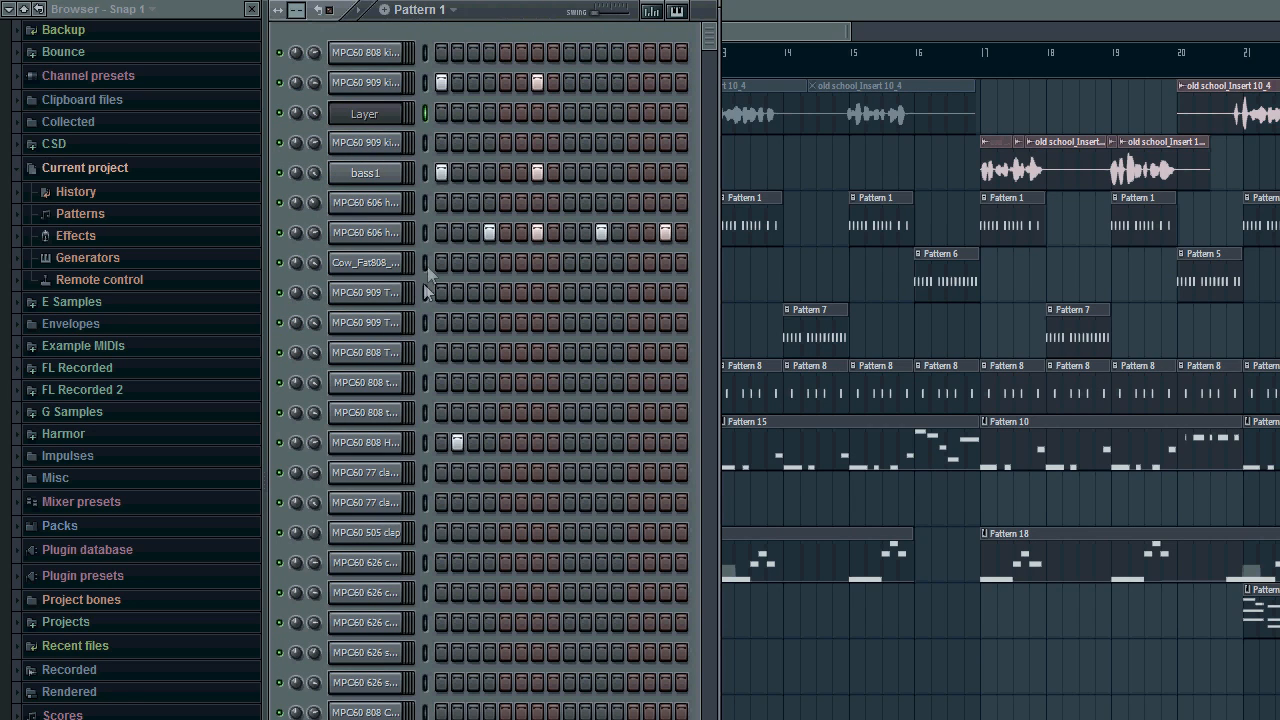
Browse to the Drums folder inside E Samples and look through its drum sample packs
left_click(182, 304)
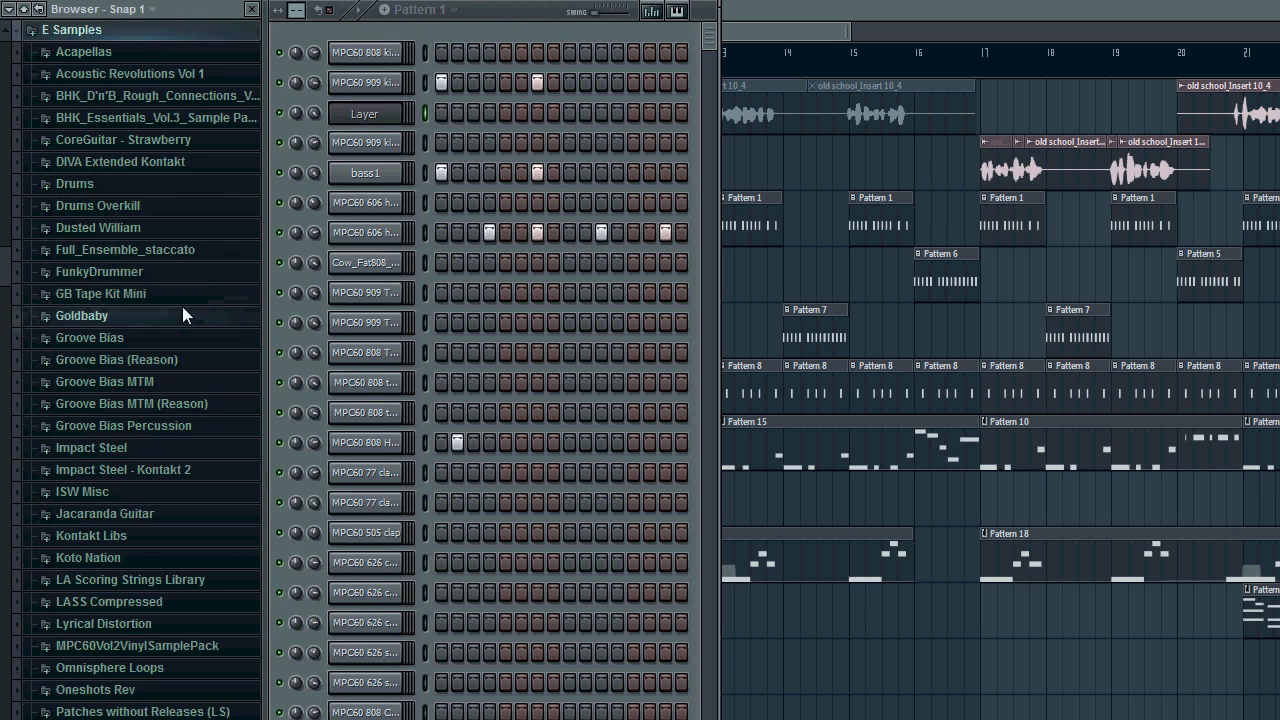
left_click(156, 186)
scroll(183, 315, "down", 1)
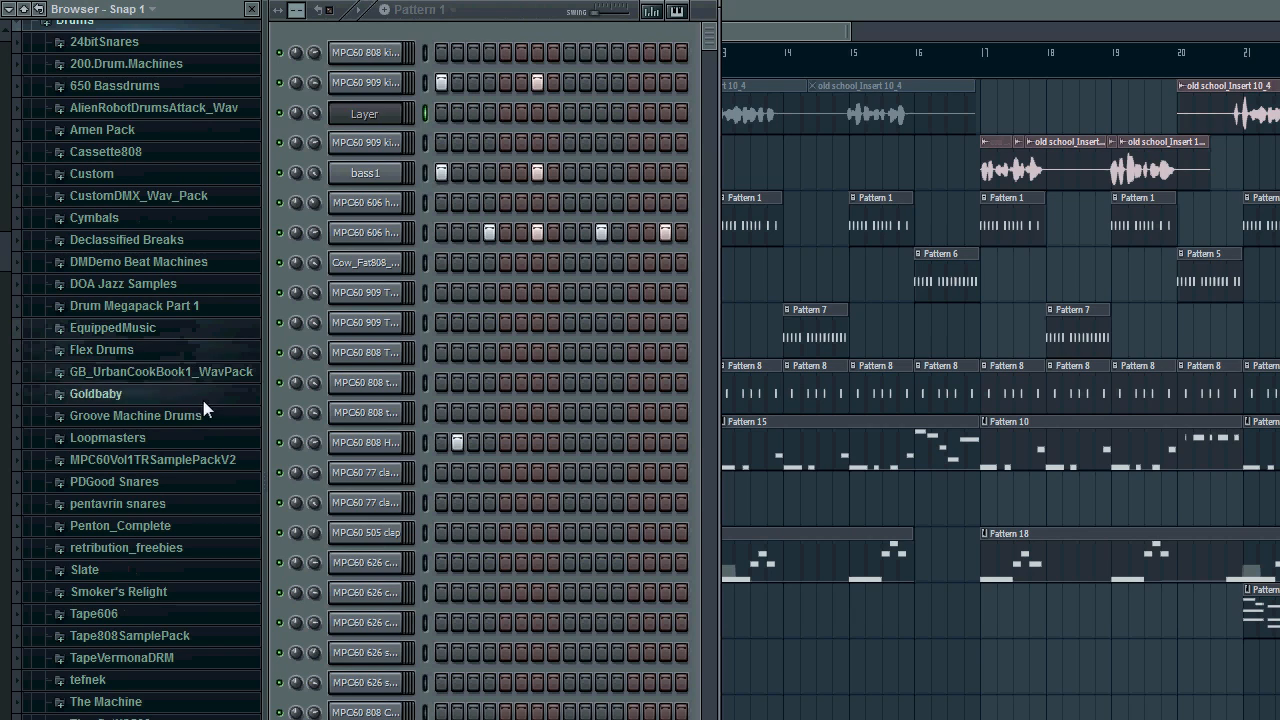
Listen to Pattern 1, then switch to Pattern 5 from Track 4 and examine its drum steps
left_click(441, 83)
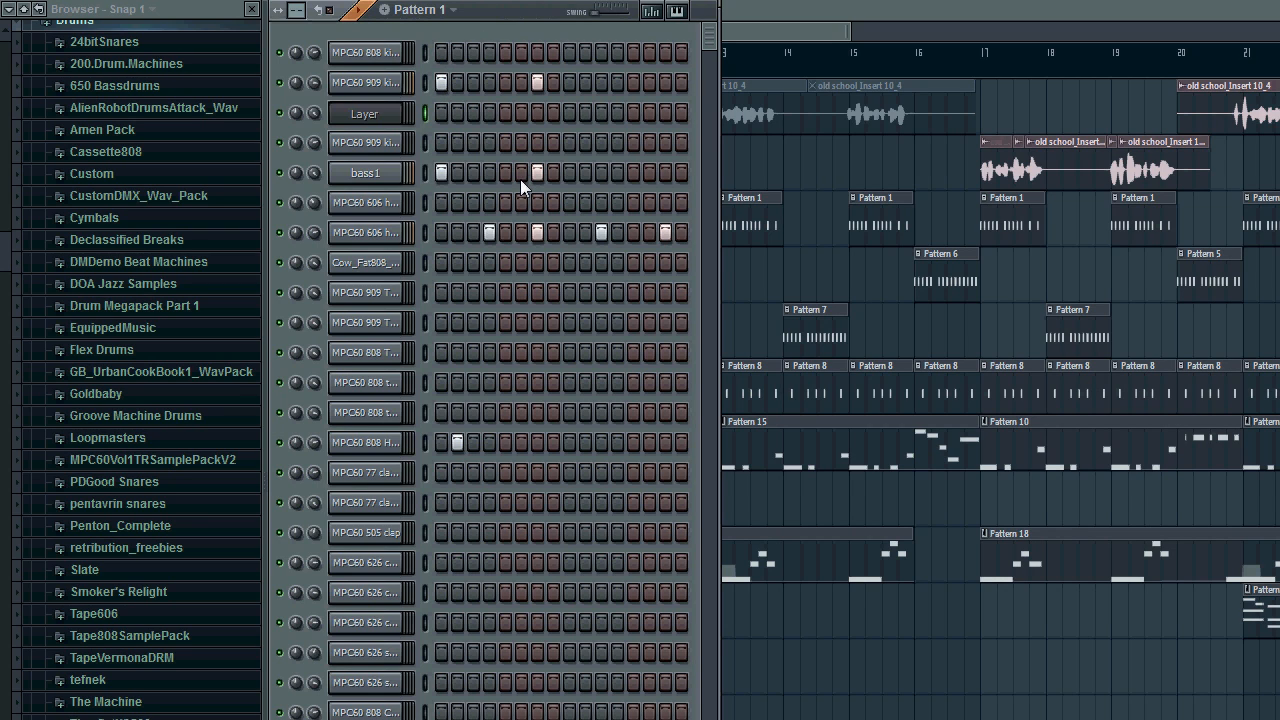
key("F6")
left_click(685, 281)
key("F6")
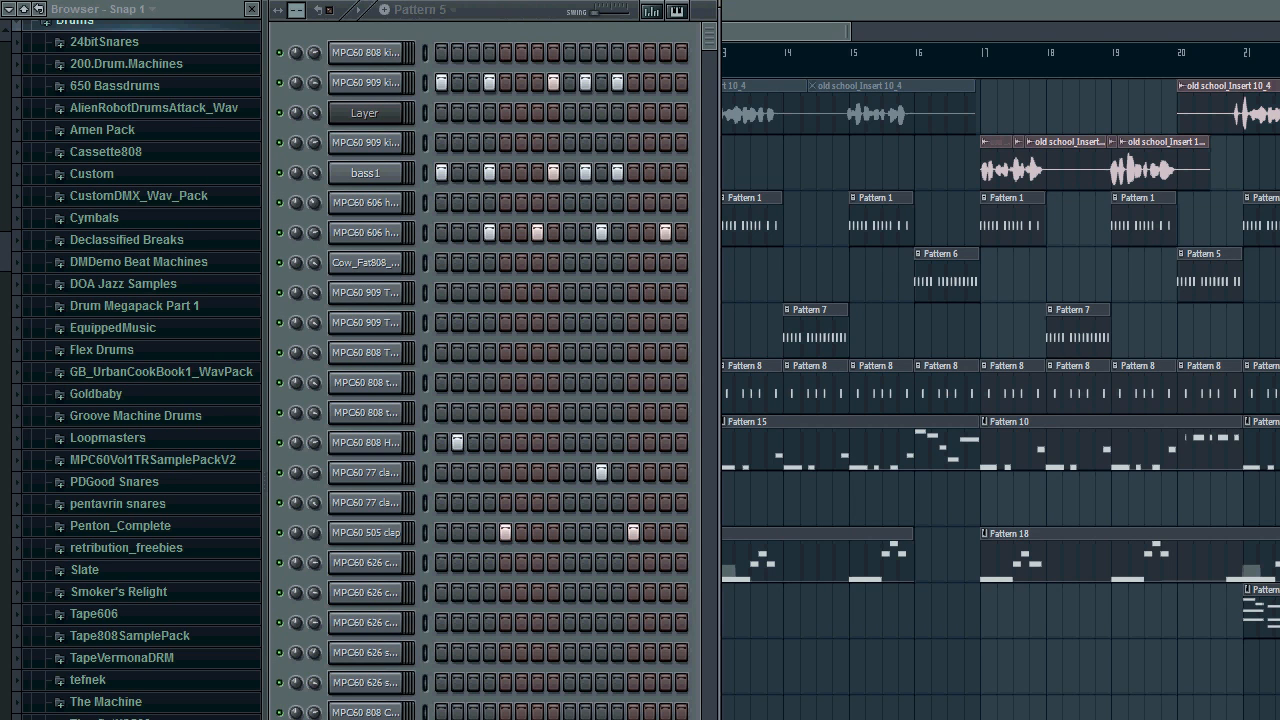
left_click(484, 50)
scroll(550, 327, "down", 4)
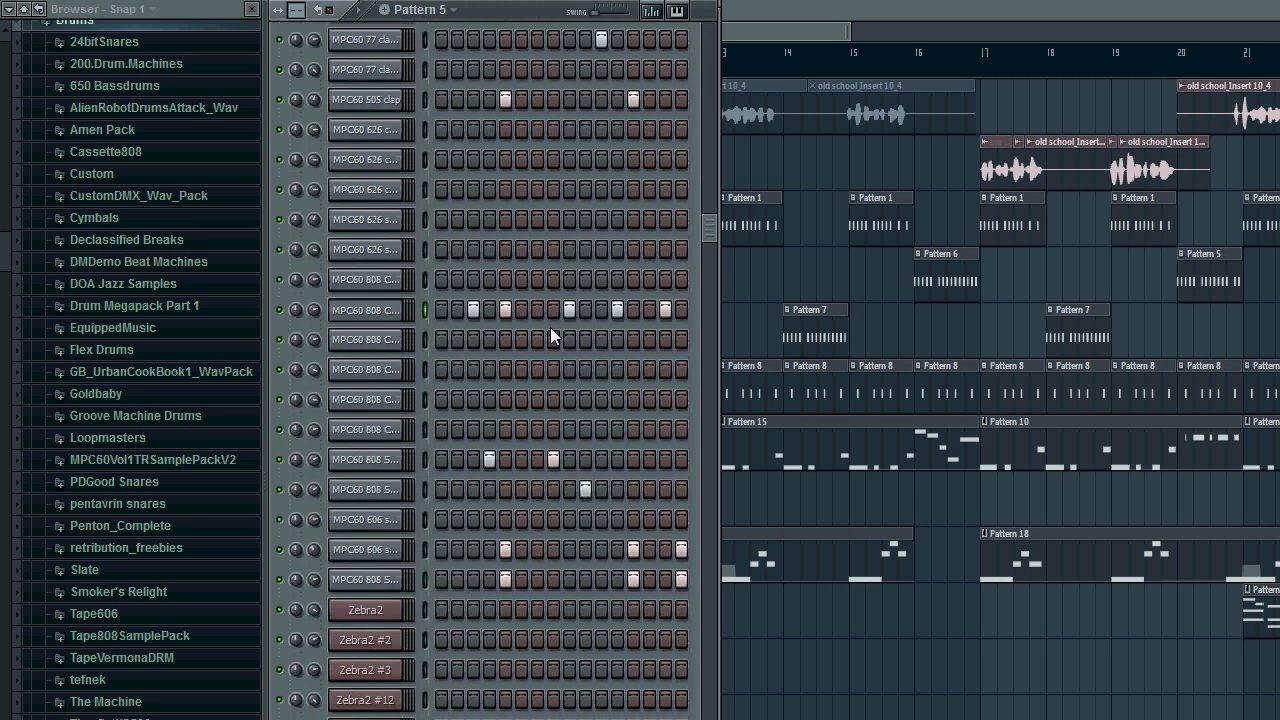
Inspect the effects on the kick and hat mixer tracks, including the kick's Fruity Parametric EQ 2 curve
key("F9")
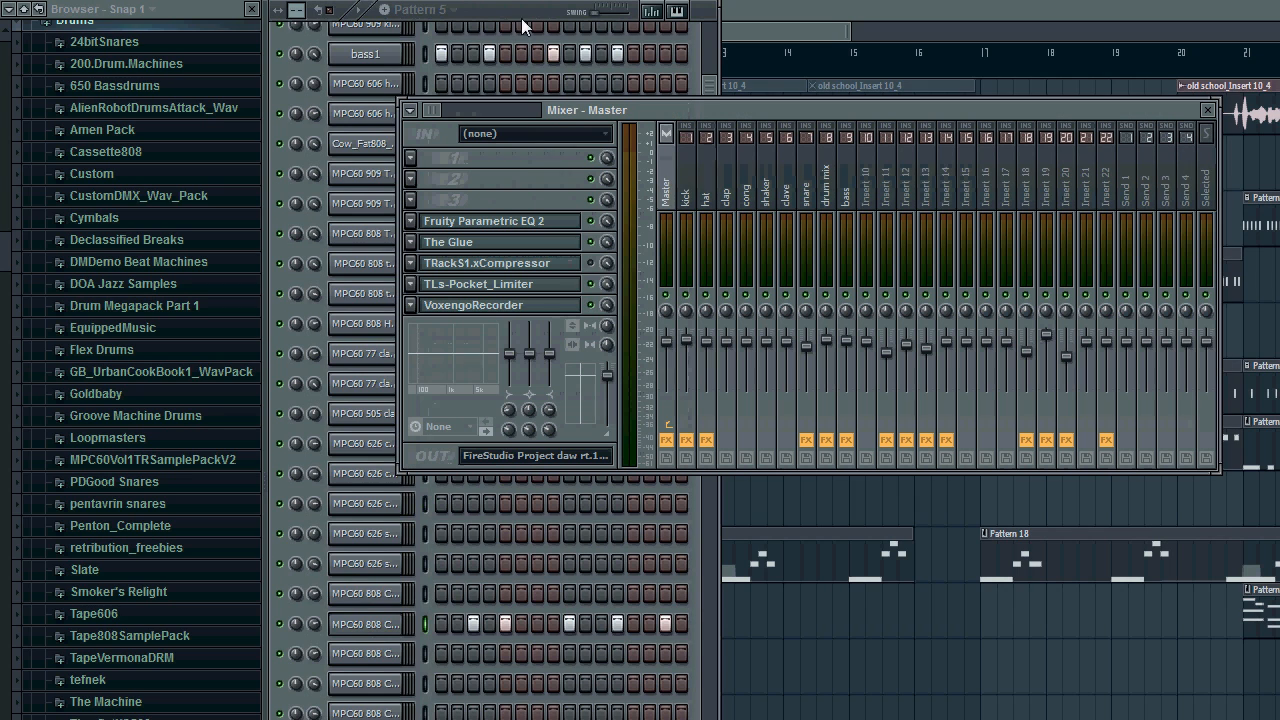
left_click(710, 154)
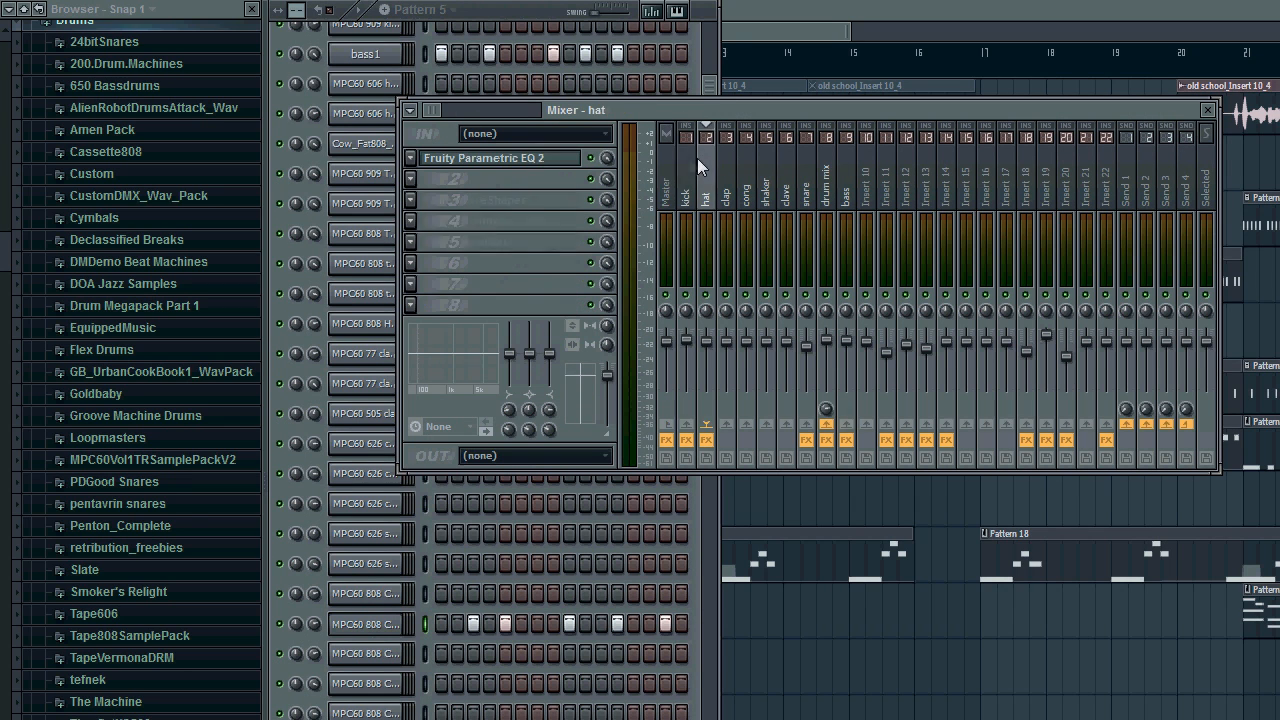
left_click(687, 162)
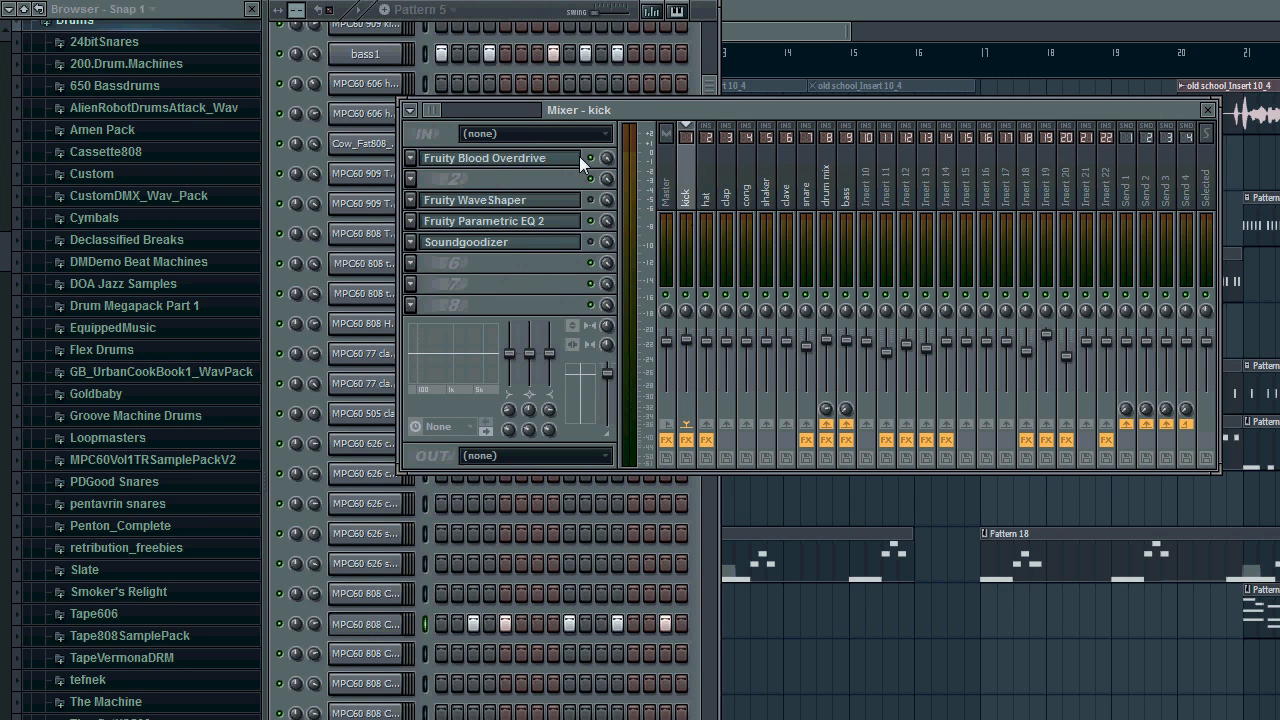
left_click(572, 219)
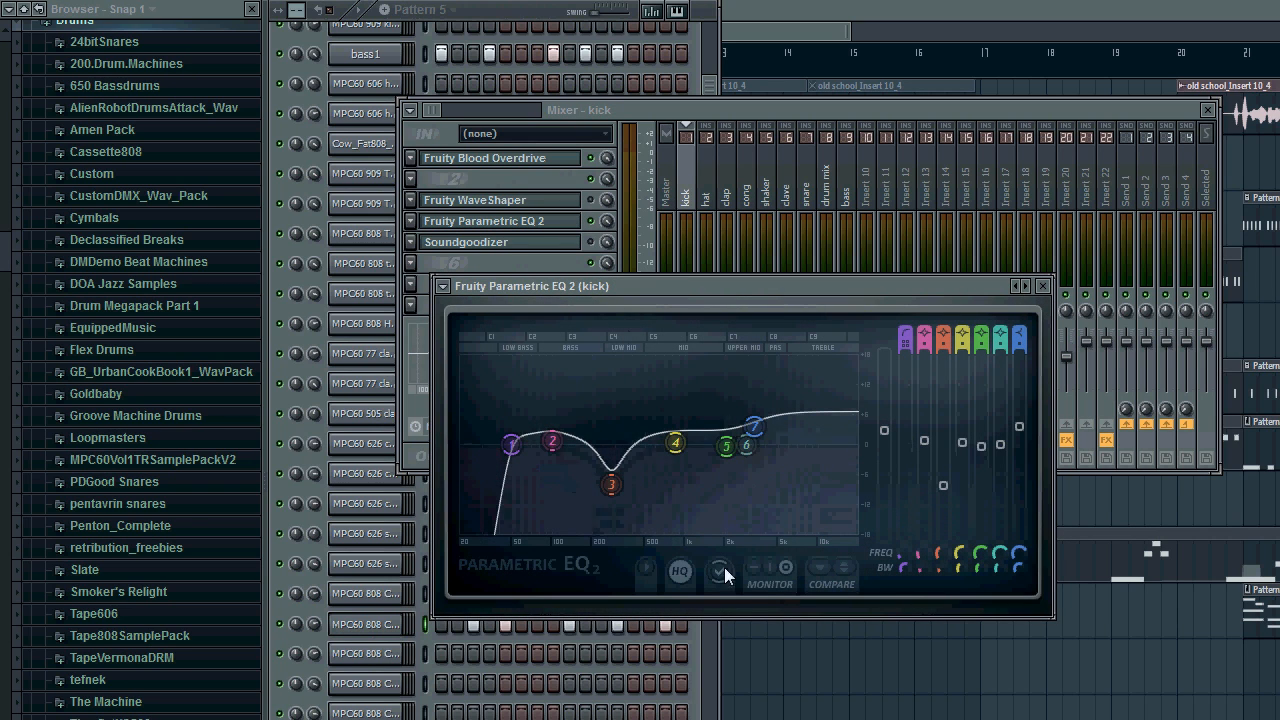
left_click(706, 190)
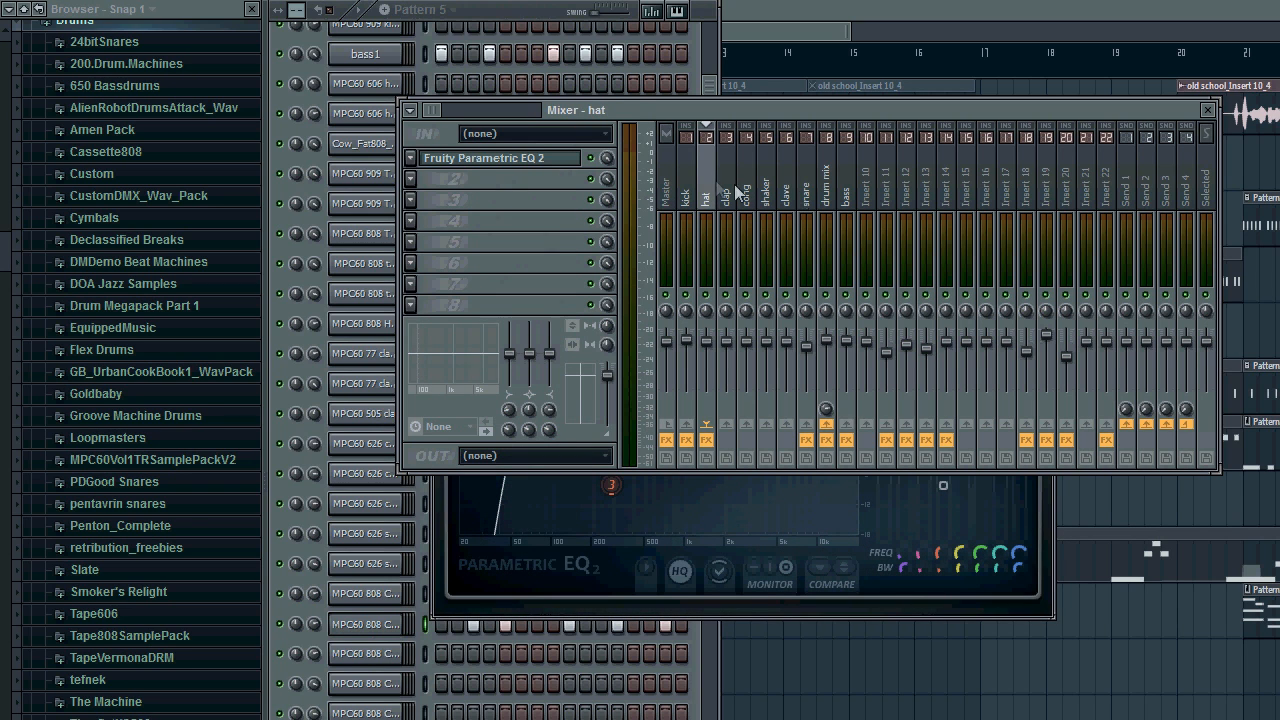
Open The Glue on the drum mix track and toggle the effect while Pattern 5 plays
left_click(824, 178)
left_click(536, 199)
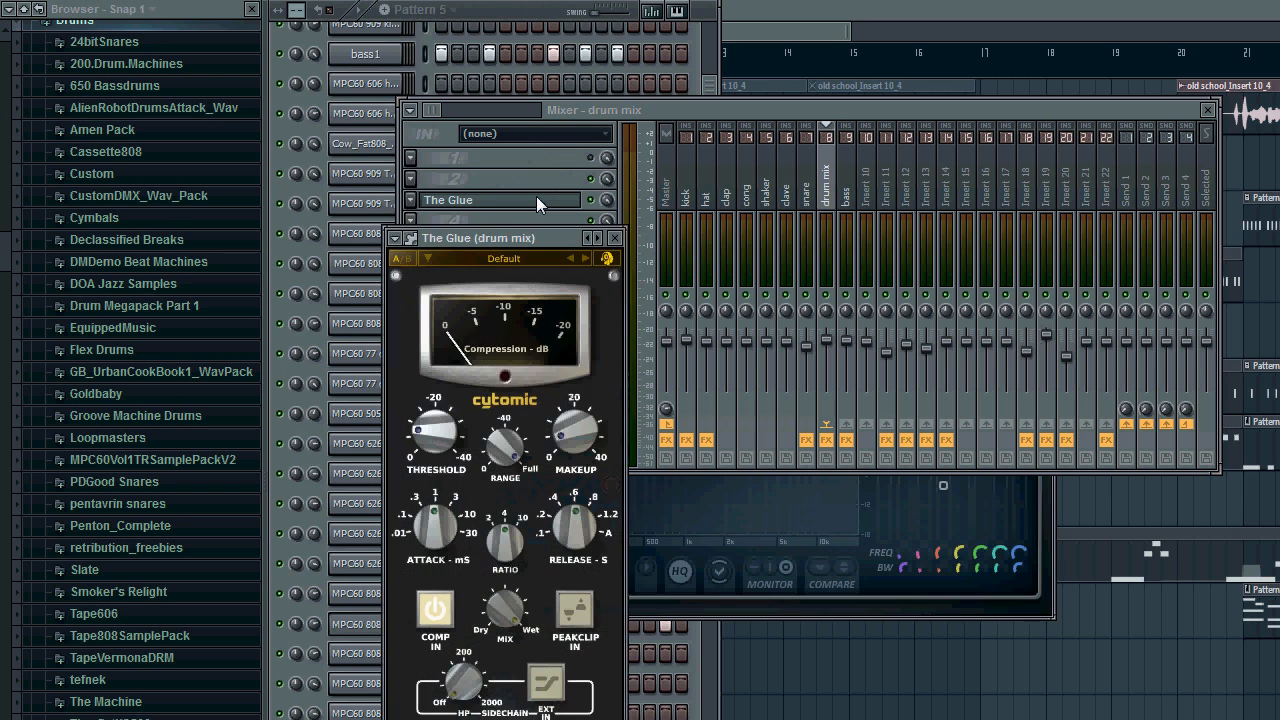
left_click(592, 201)
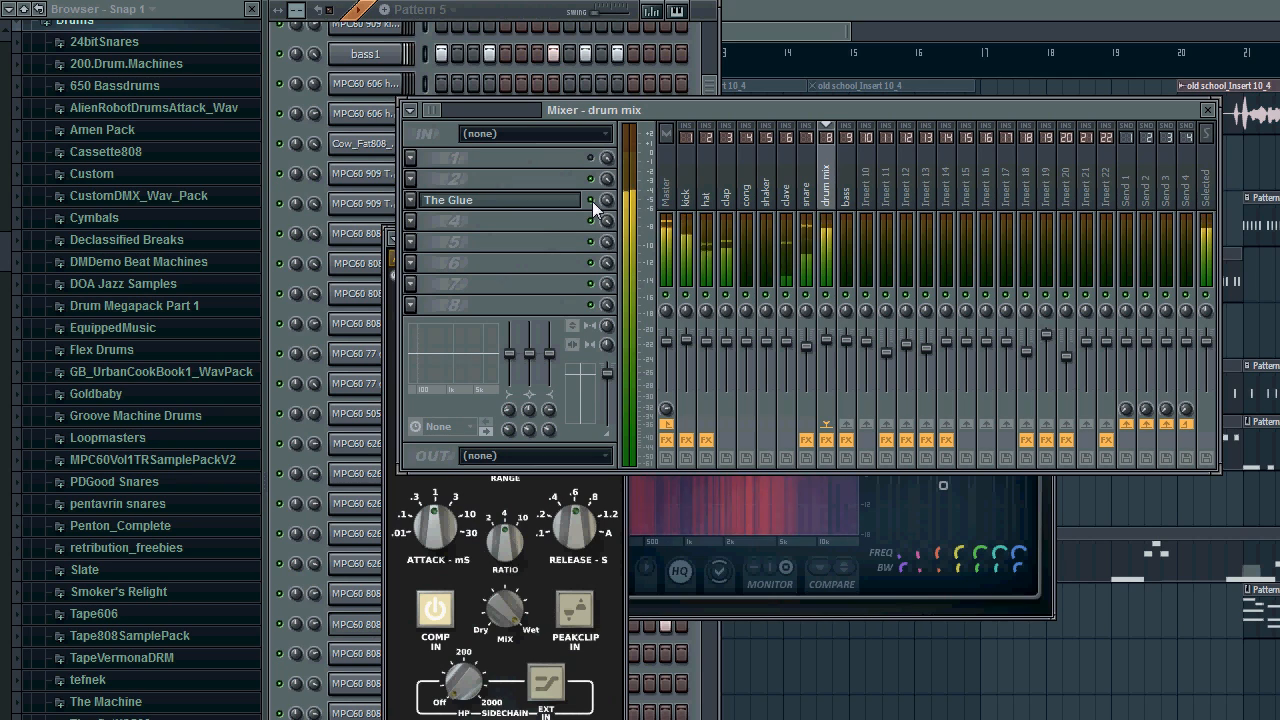
key("space")
Check the effect slots of the shaker and hat mixer tracks and return to the step sequencer
left_click(774, 186)
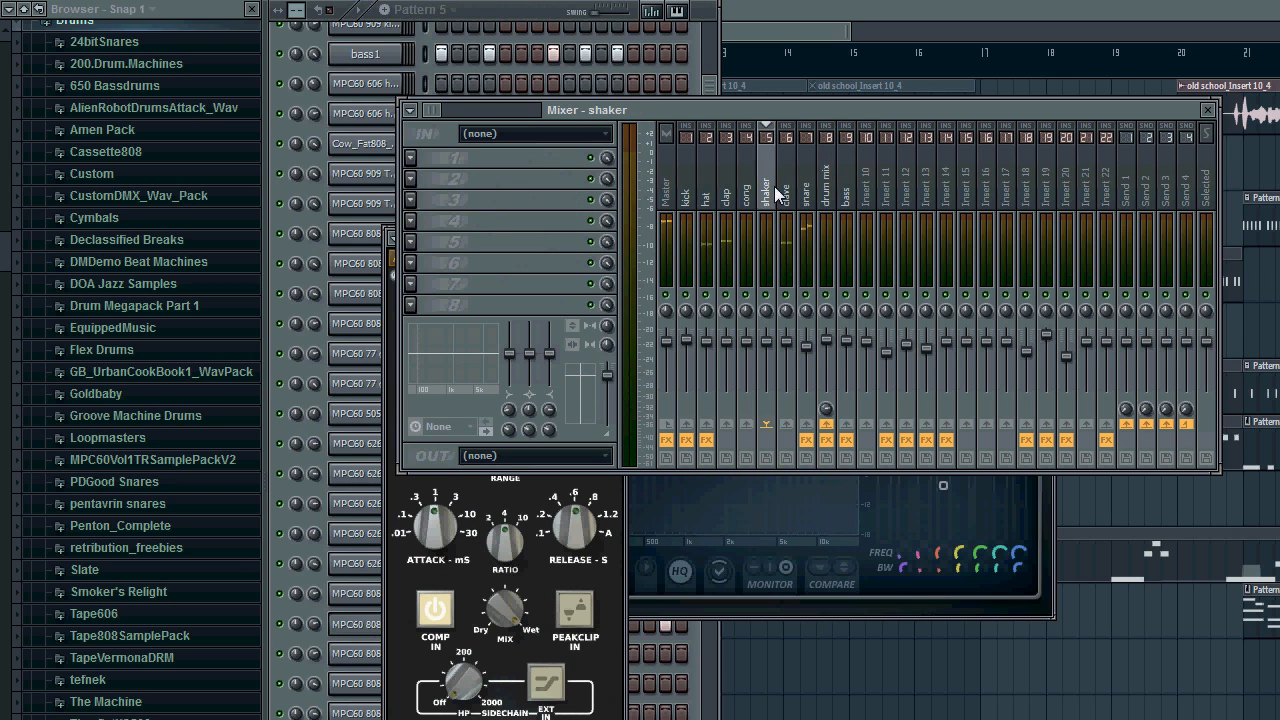
left_click(708, 184)
left_click(572, 245)
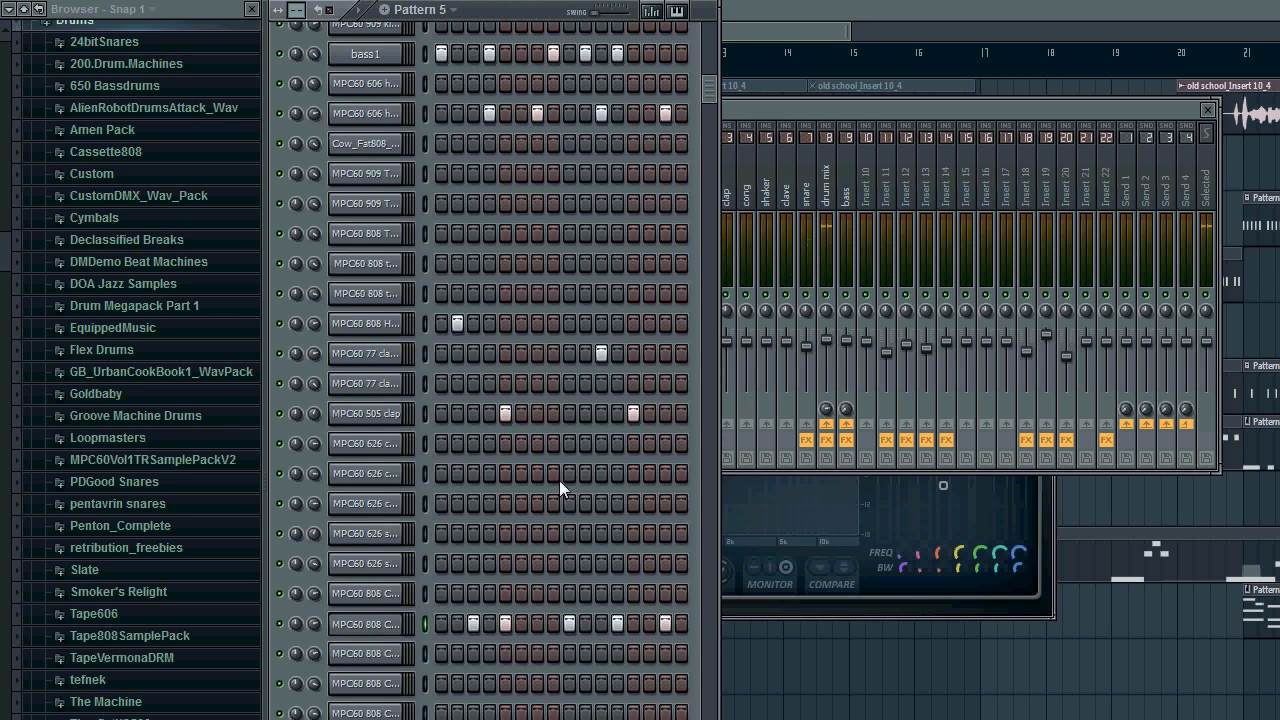
Audition the MPC60 808 and 606 snare channels and the 808 clave, and check the clave mixer track's effect slots
scroll(519, 415, "down", 5)
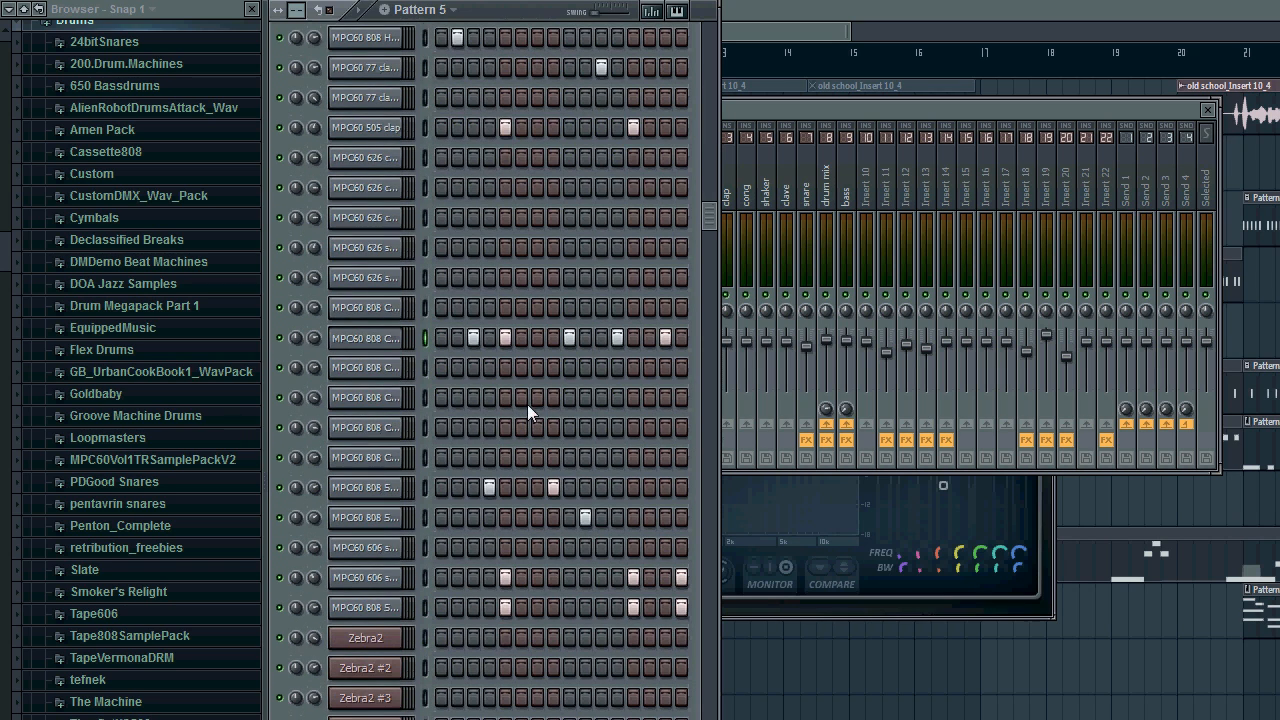
left_click(396, 607)
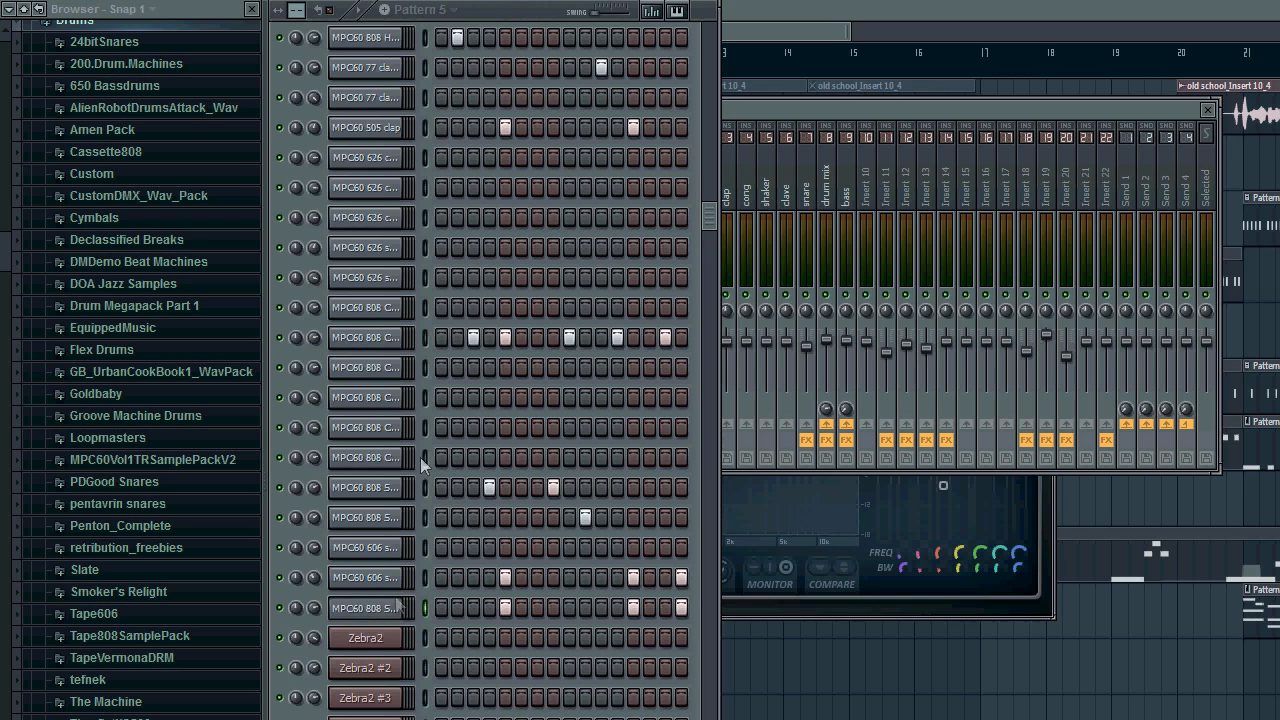
left_click(376, 610)
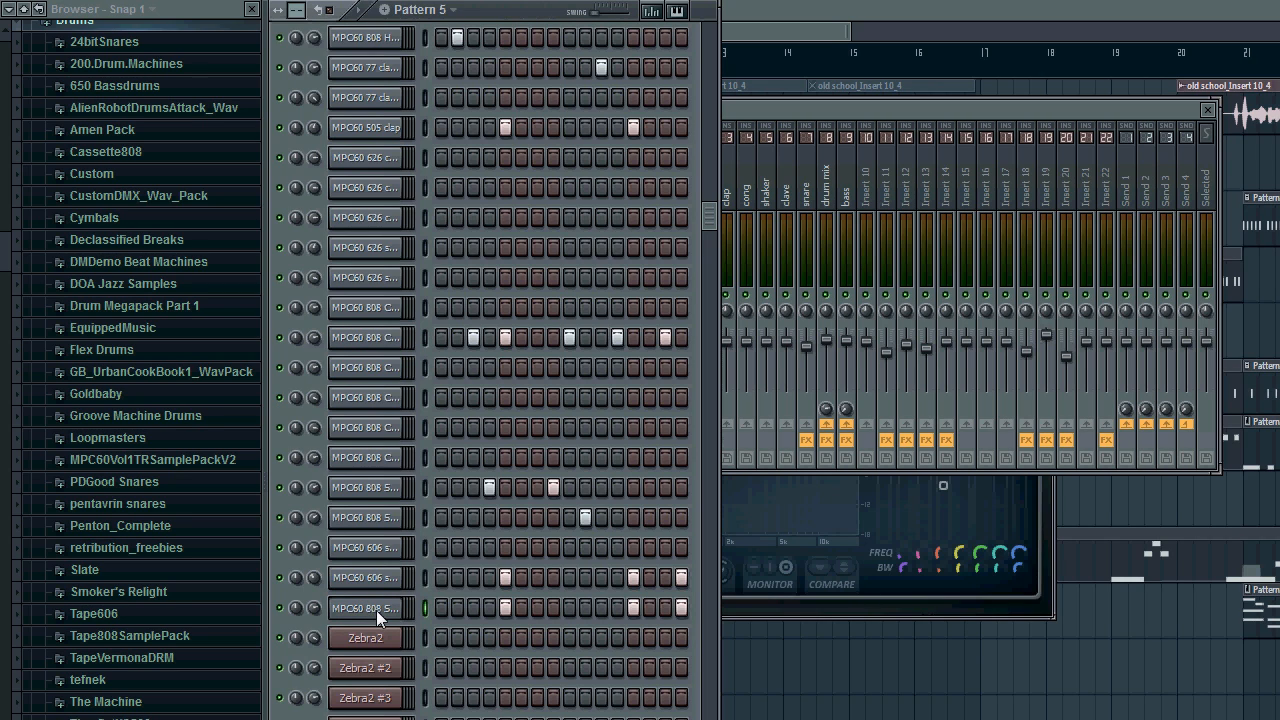
left_click(387, 580)
left_click(377, 337)
left_click(377, 337)
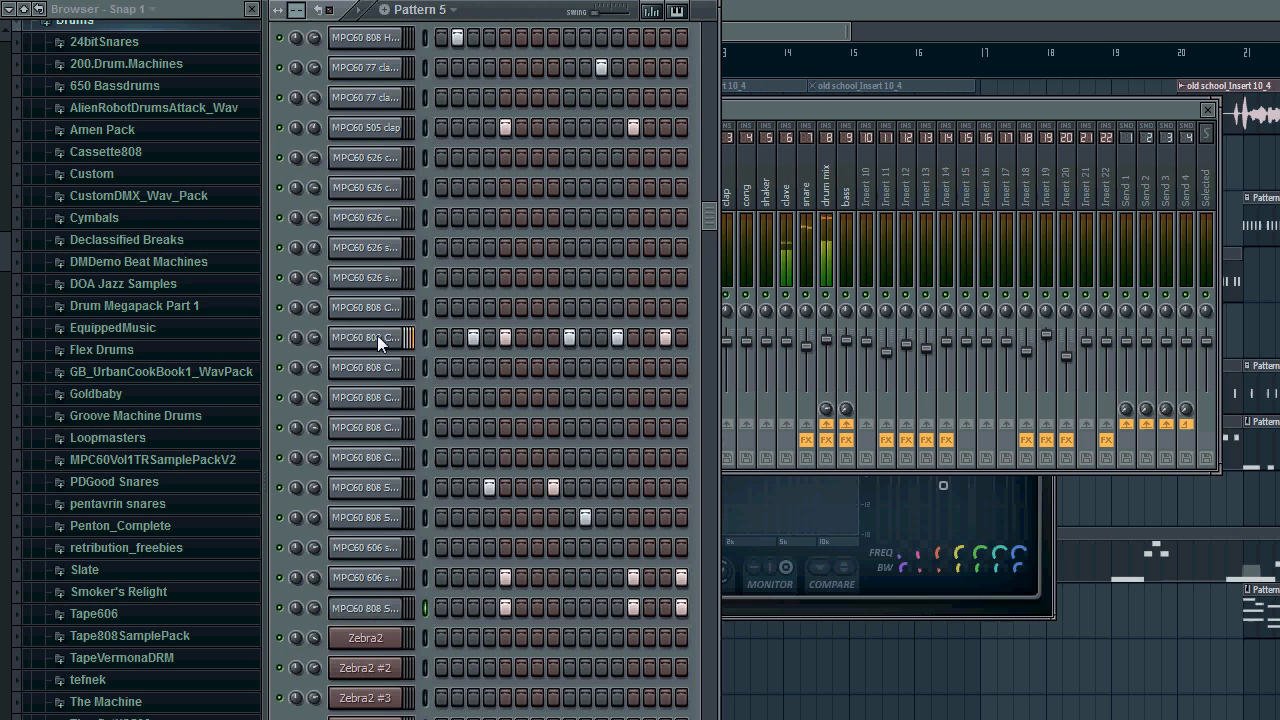
left_click(736, 235)
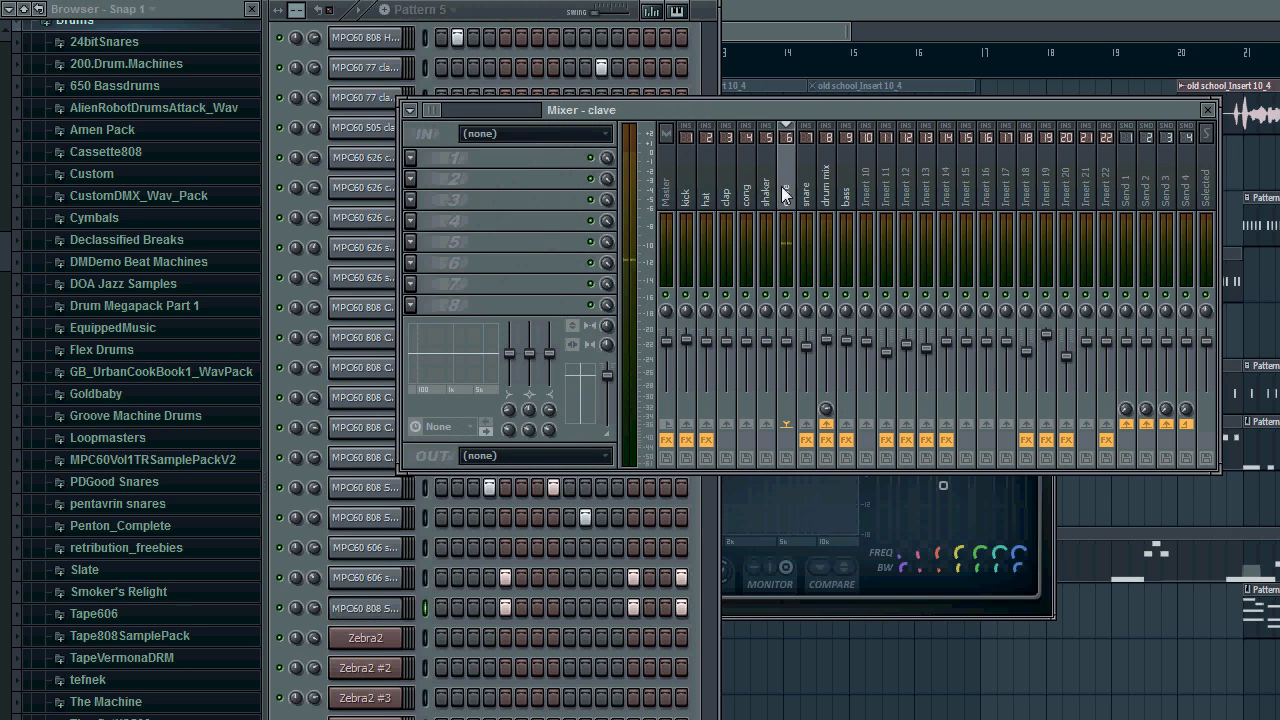
left_click(524, 18)
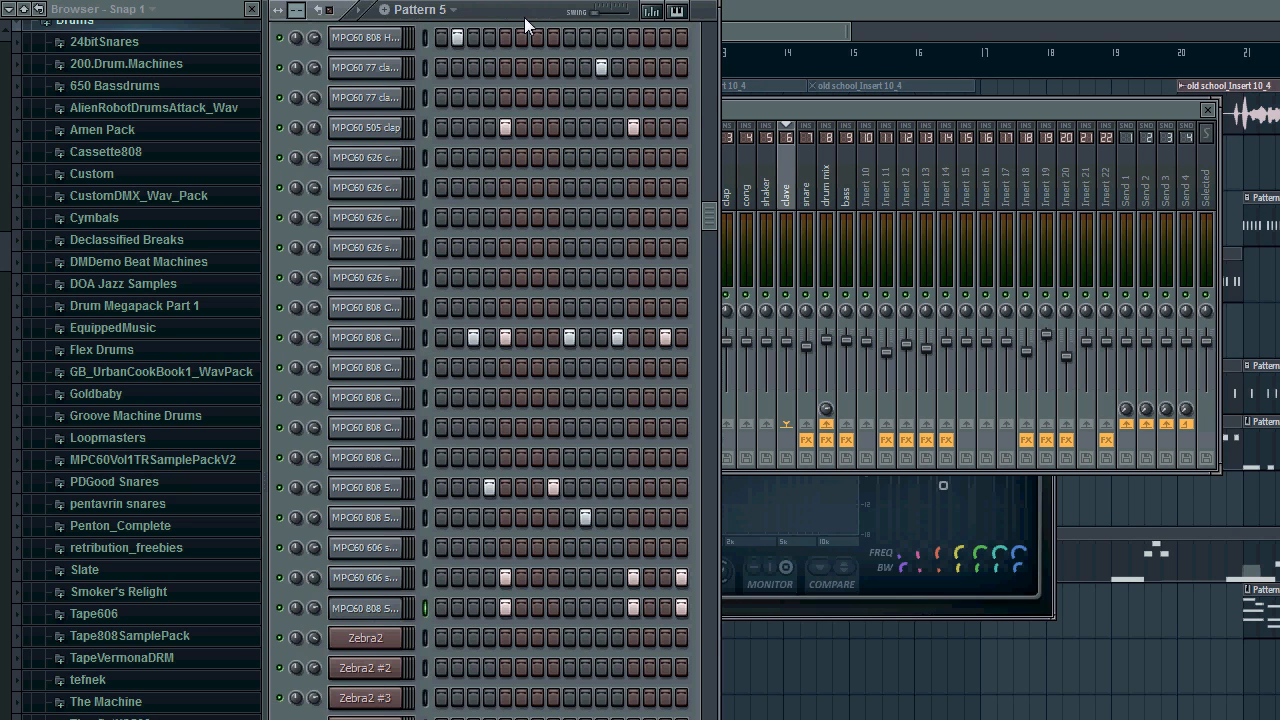
Place a Pattern 1 clip on Track 4 at bar 10, make it unique, and open the new pattern's steps
key("F5")
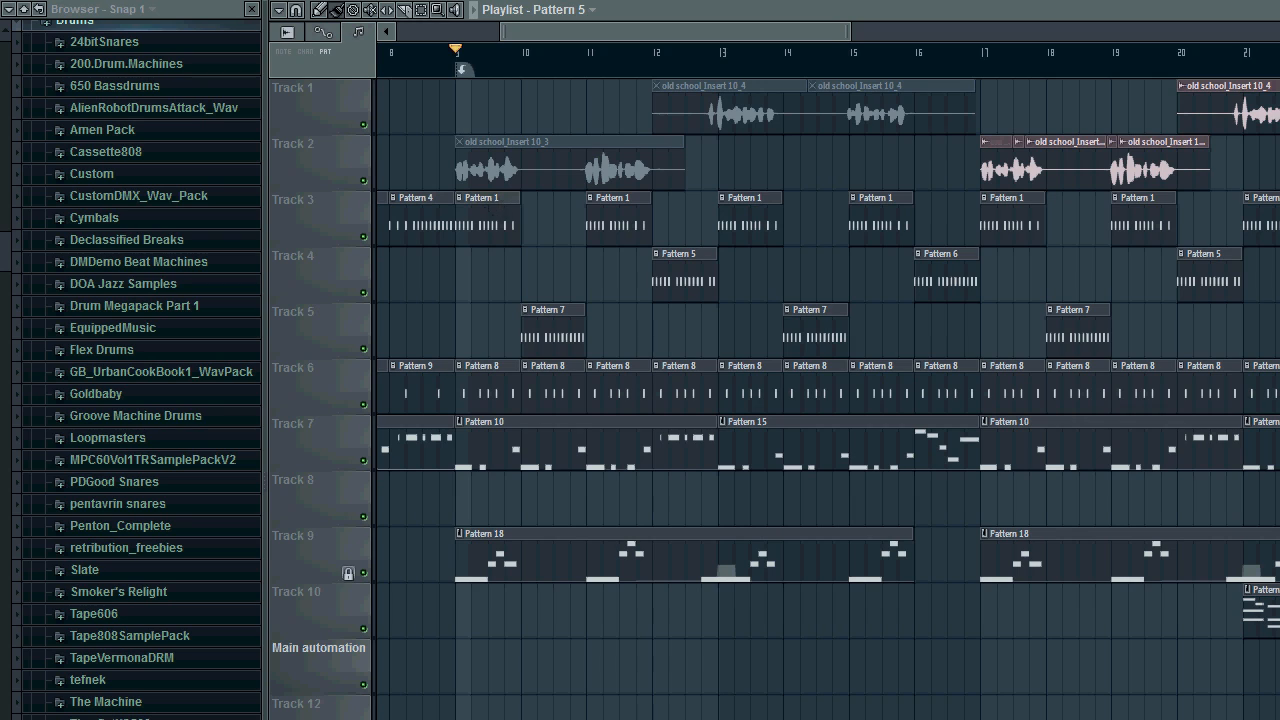
left_click(487, 229)
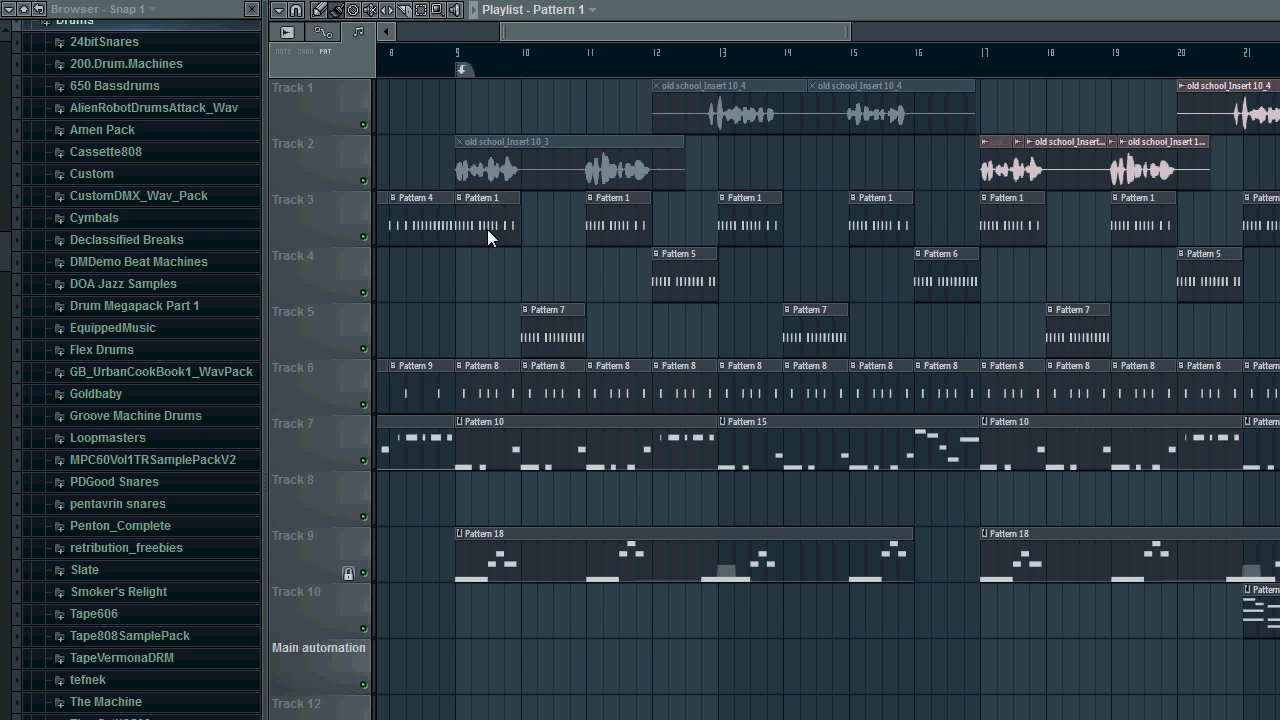
left_click(526, 264)
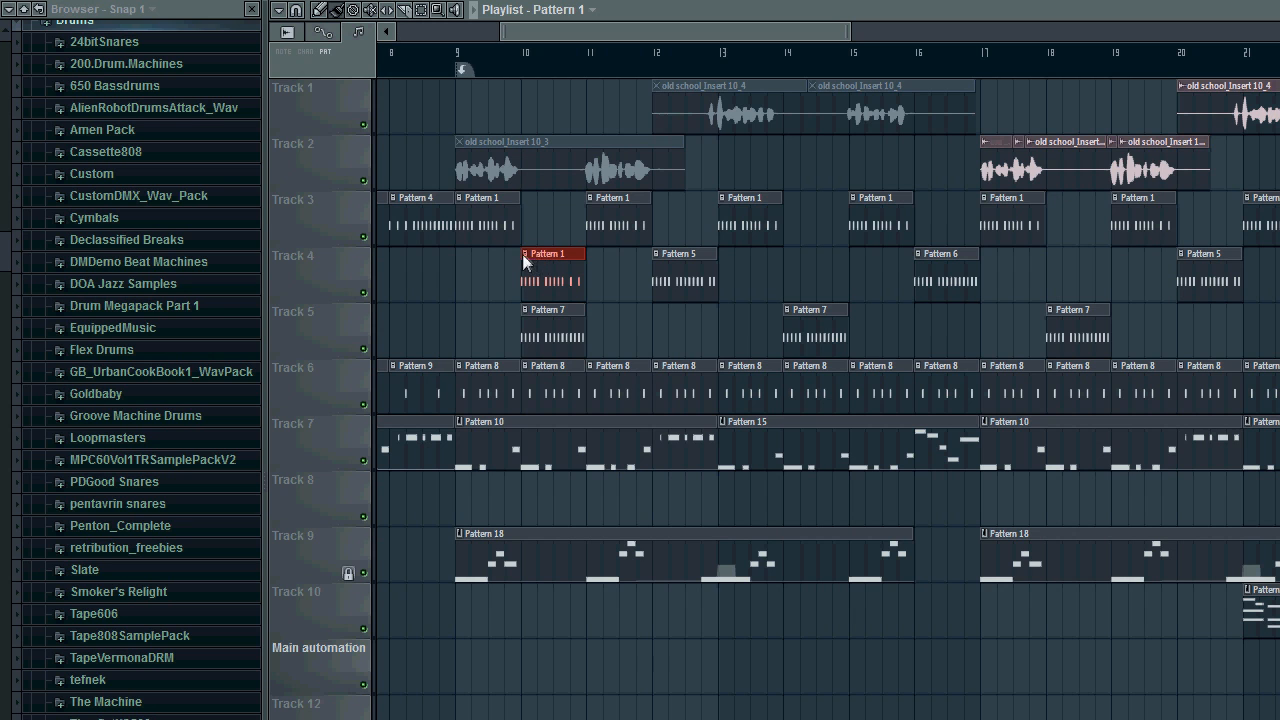
right_click(522, 254)
left_click(572, 358)
double_click(544, 277)
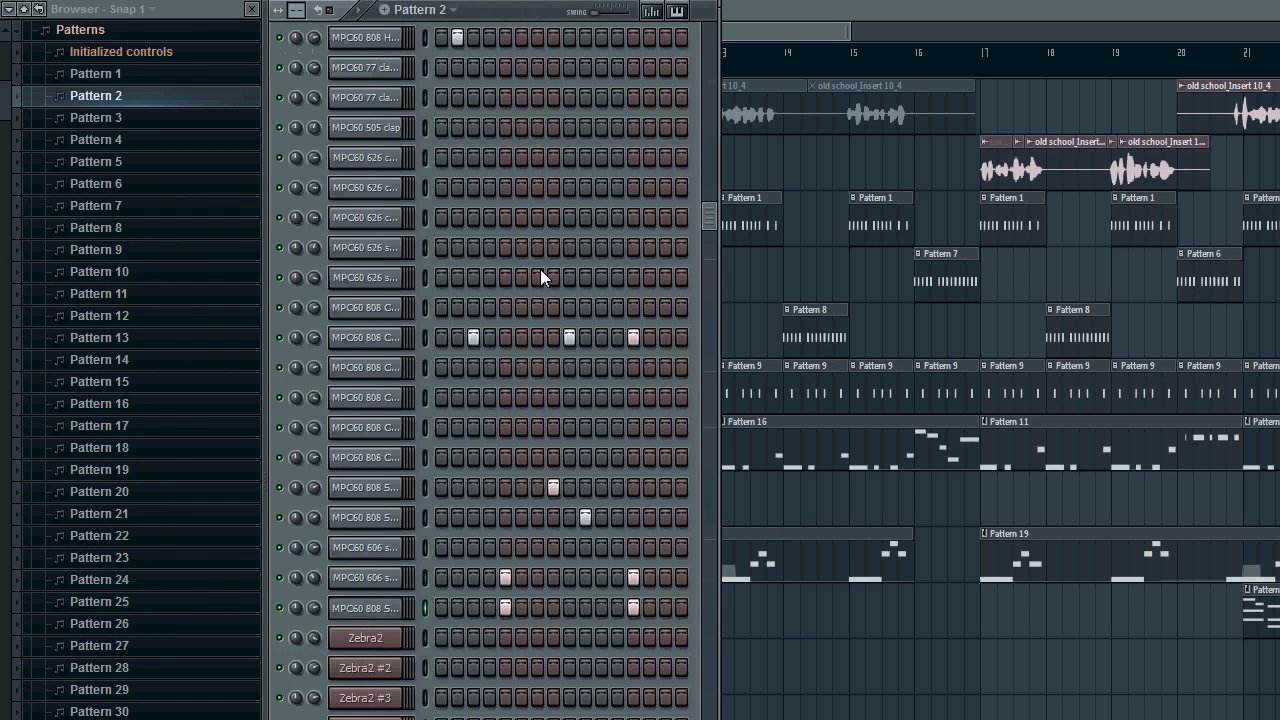
Add a fourth-step hit to the 909 kick and bass1 channels of Pattern 2, and vary the kick's last steps
scroll(567, 234, "up", 5)
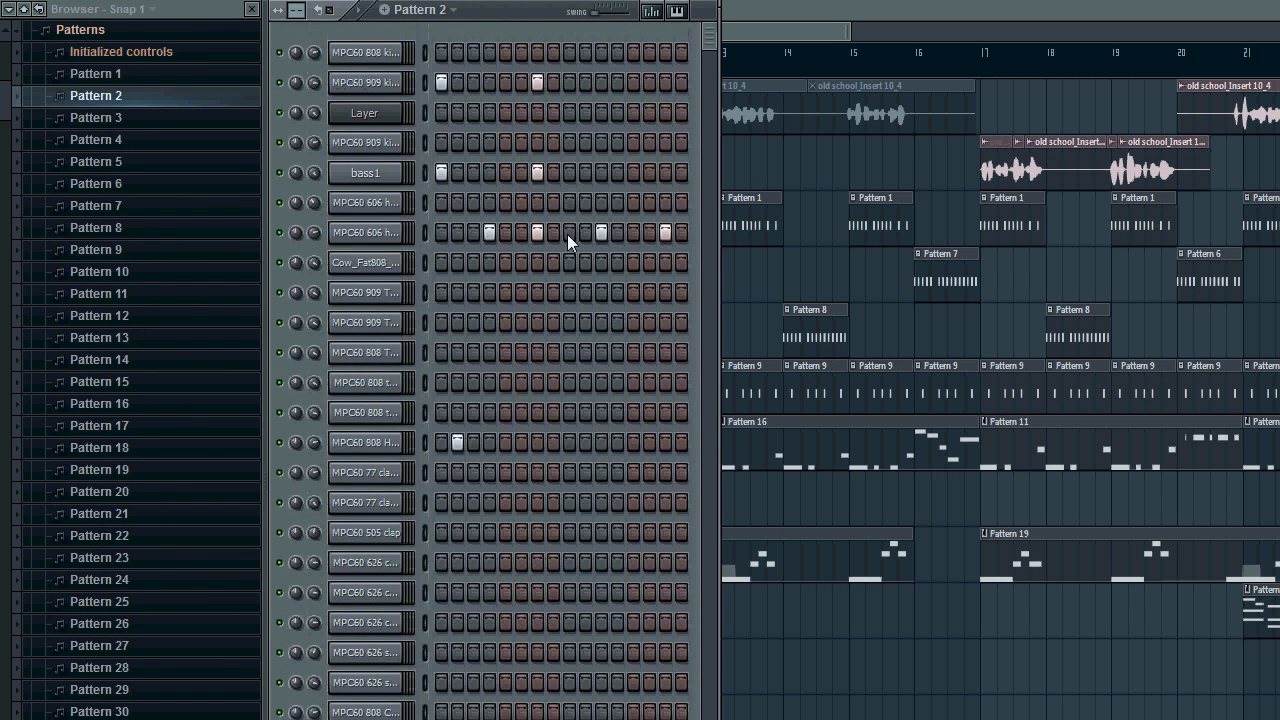
left_click(489, 84)
left_click(489, 173)
left_click_drag(647, 84, 684, 86)
right_click(650, 80)
Remove the new clip at bar 10 of Track 4, and play Pattern 9 from Track 6 before returning to the playlist
key("F6")
left_click_drag(559, 257, 559, 301)
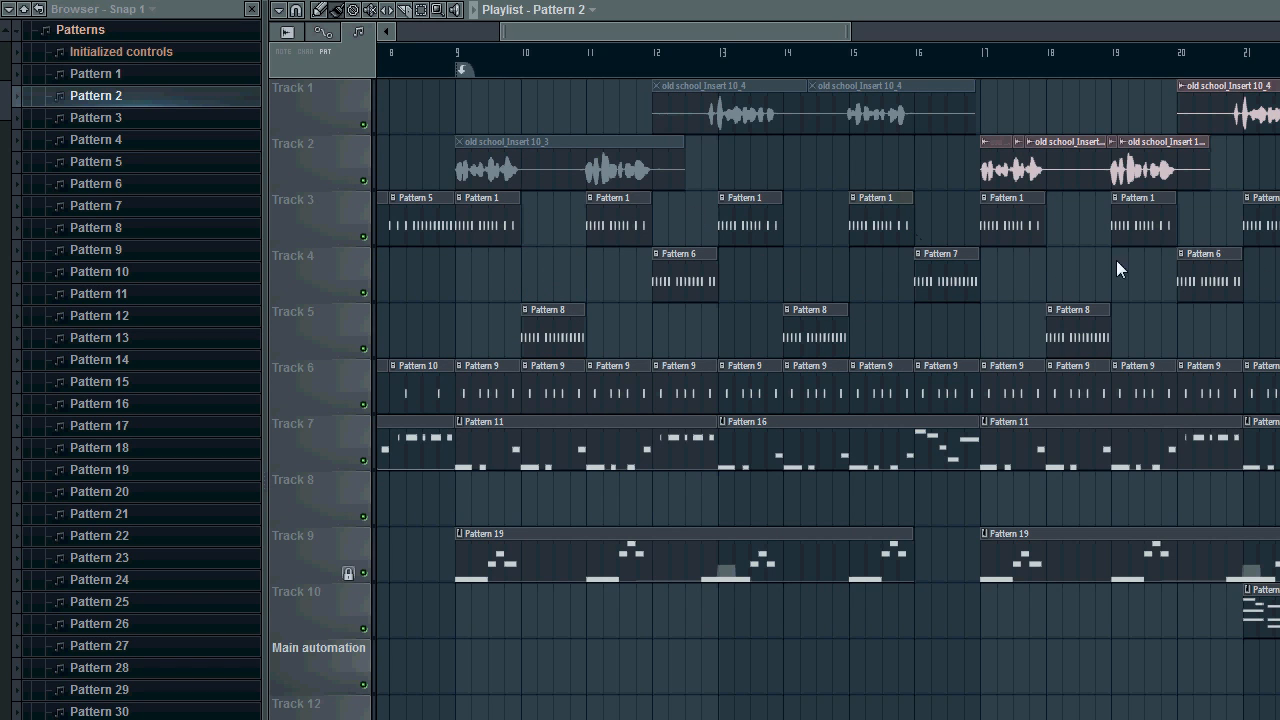
double_click(494, 375)
key("space")
key("F6")
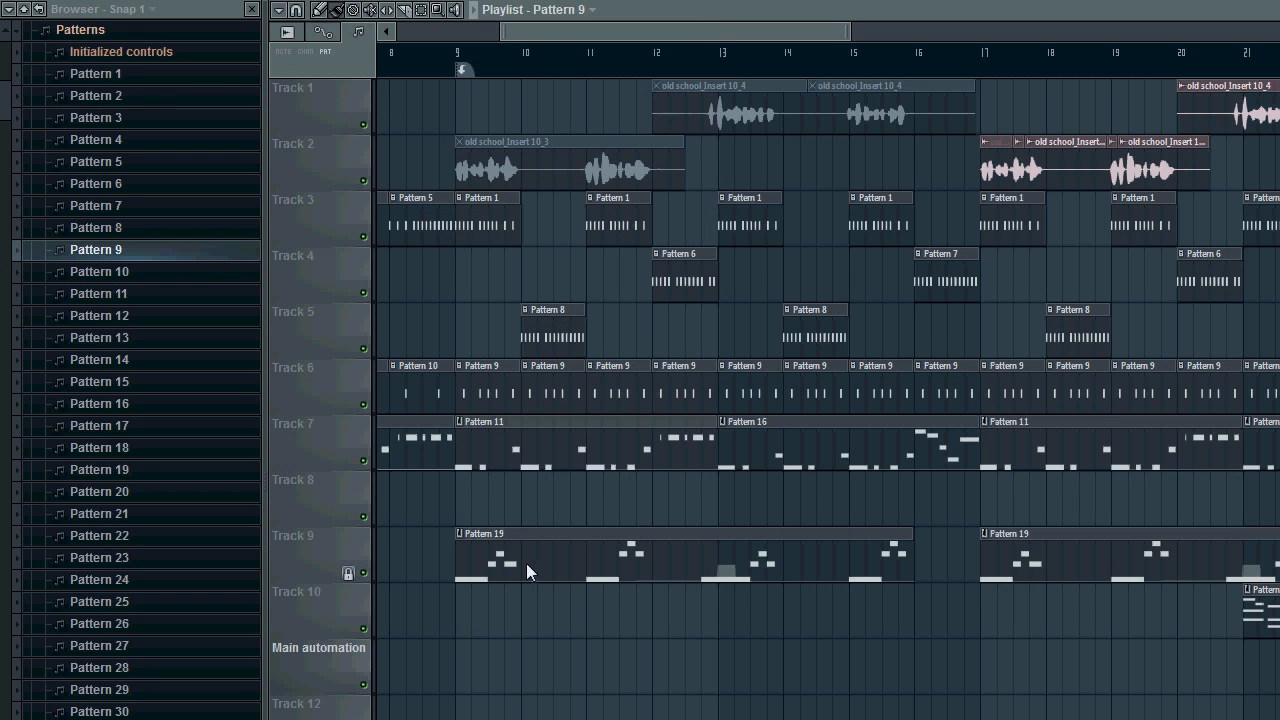
Open Pattern 11's bass notes and show the Synthesis page of its Zebra2 channel
double_click(510, 463)
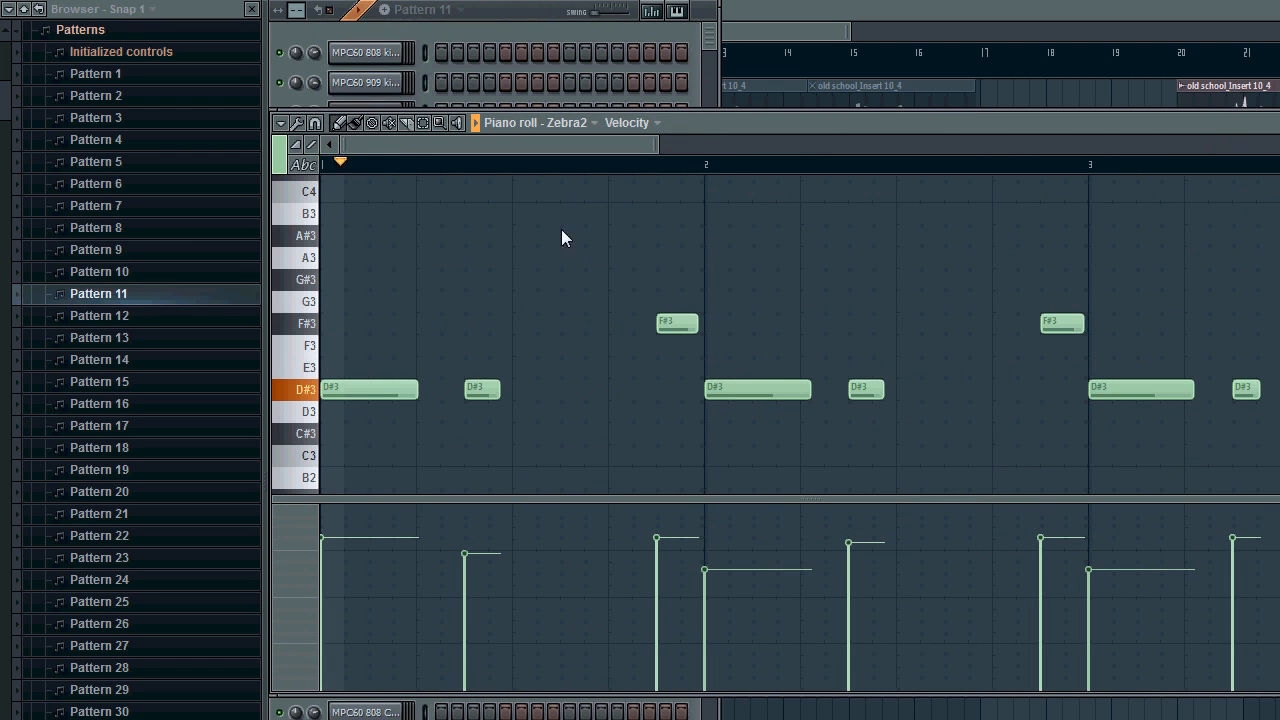
left_click(541, 24)
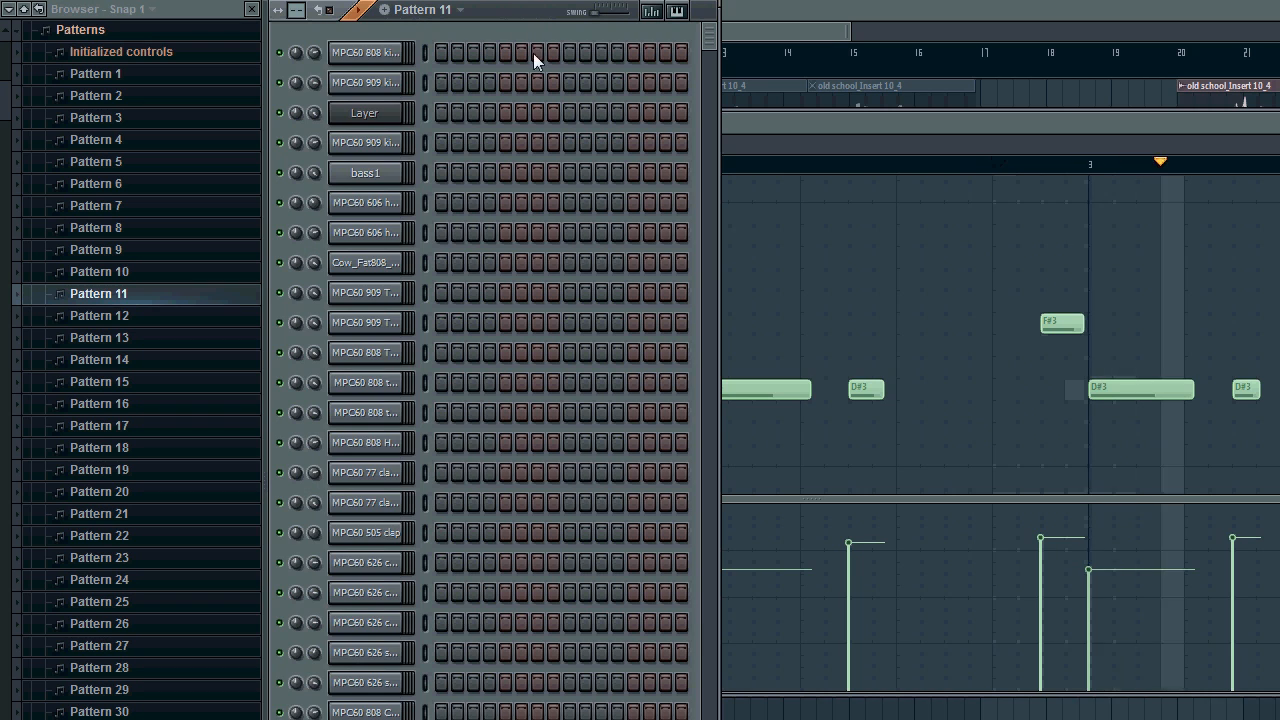
scroll(546, 251, "down", 7)
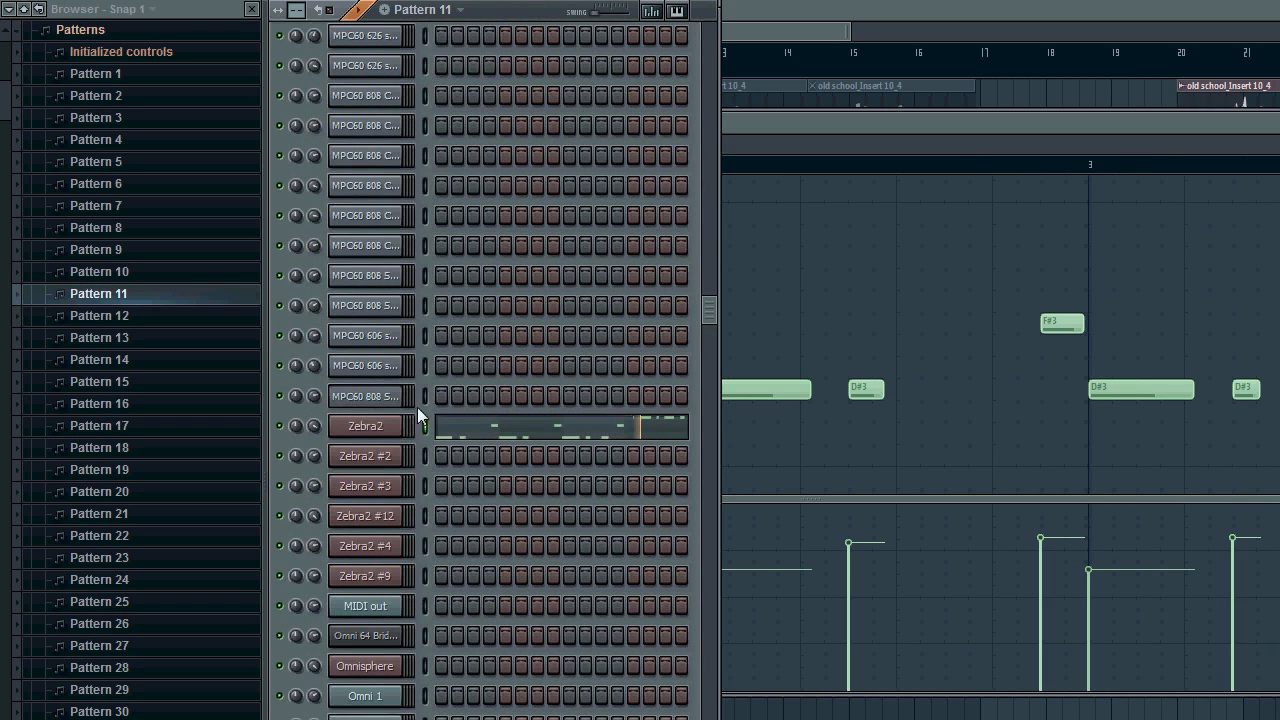
left_click(377, 425)
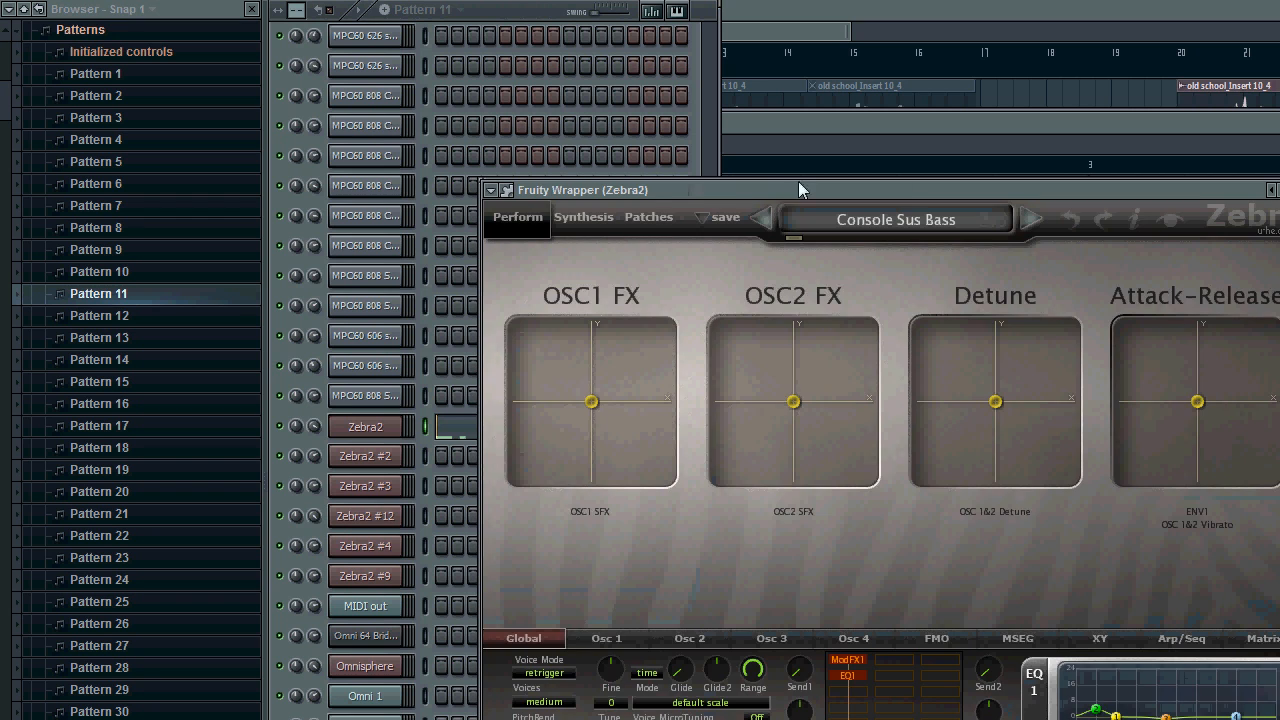
left_click(606, 212)
left_click_drag(628, 179, 620, 117)
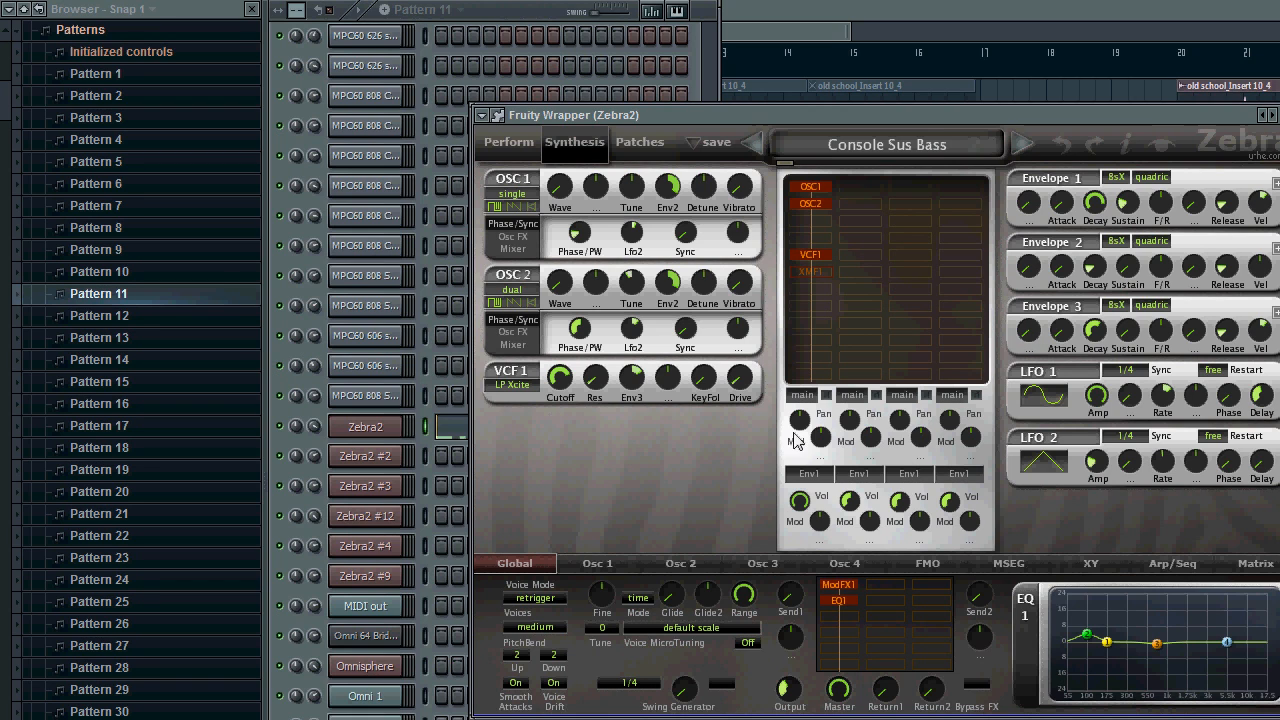
Check the effect slots of the bass mixer track and return to the Zebra2 synth
key("F9")
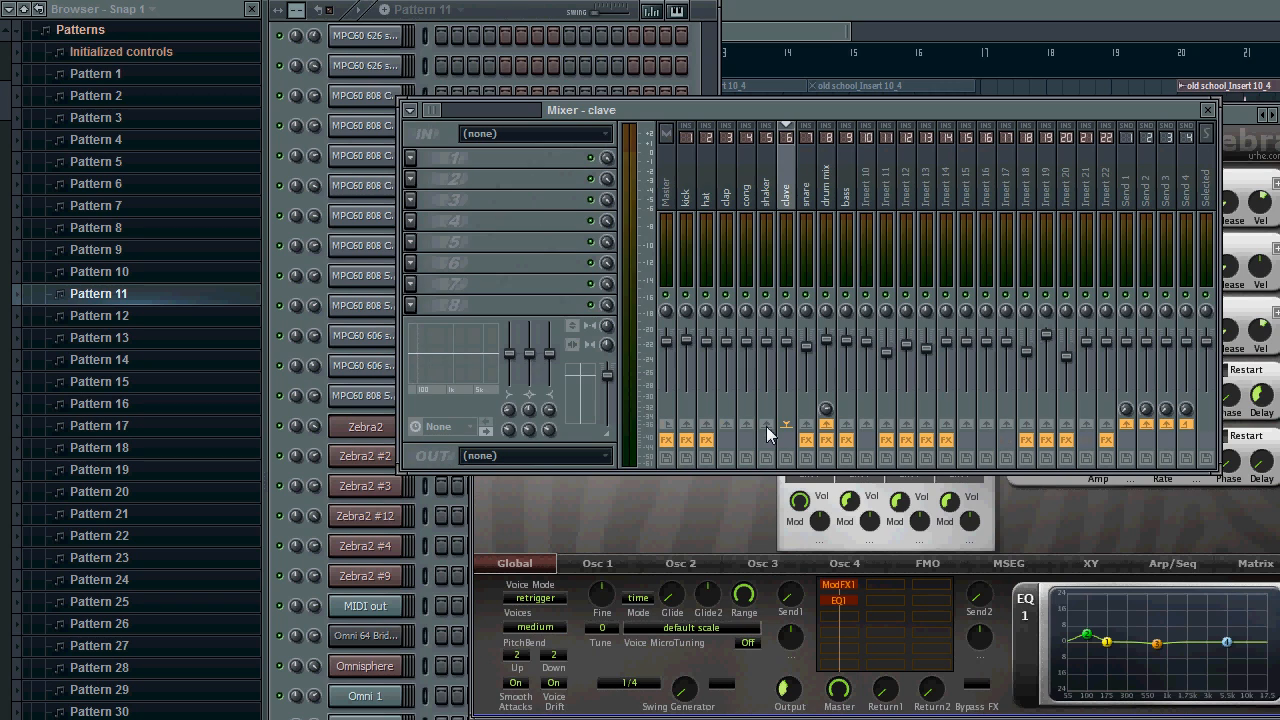
left_click(855, 170)
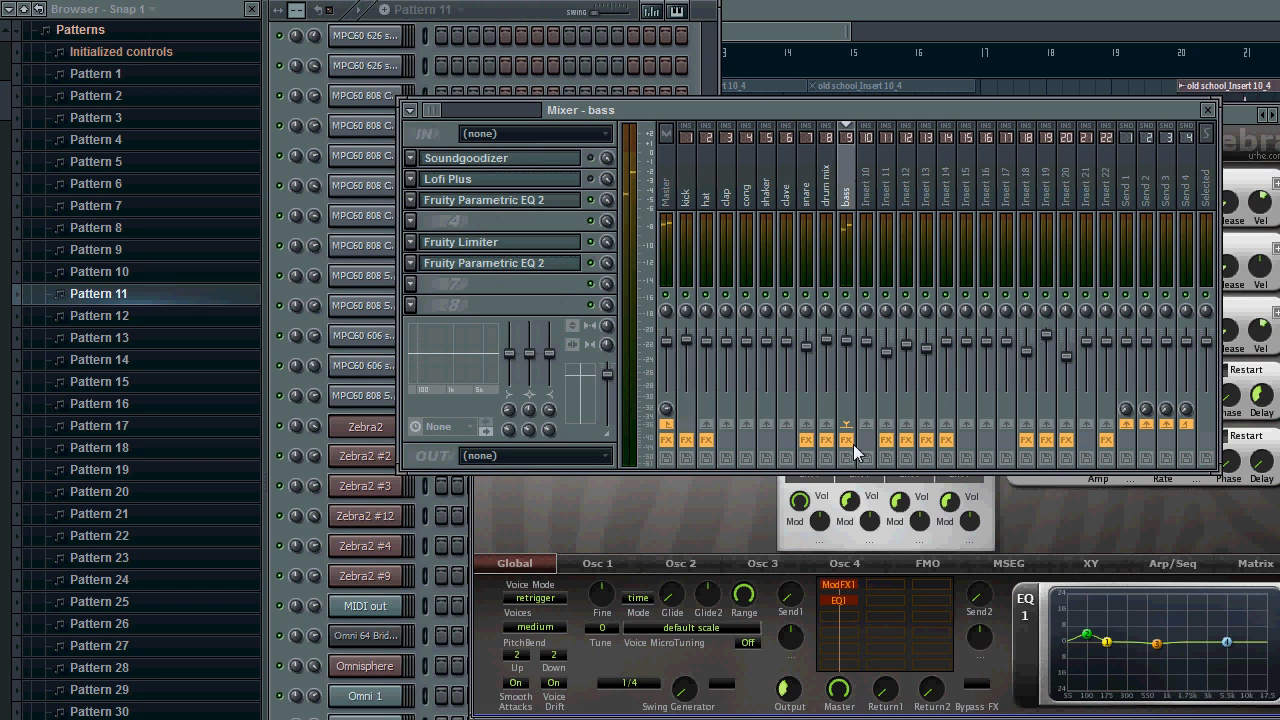
left_click(694, 516)
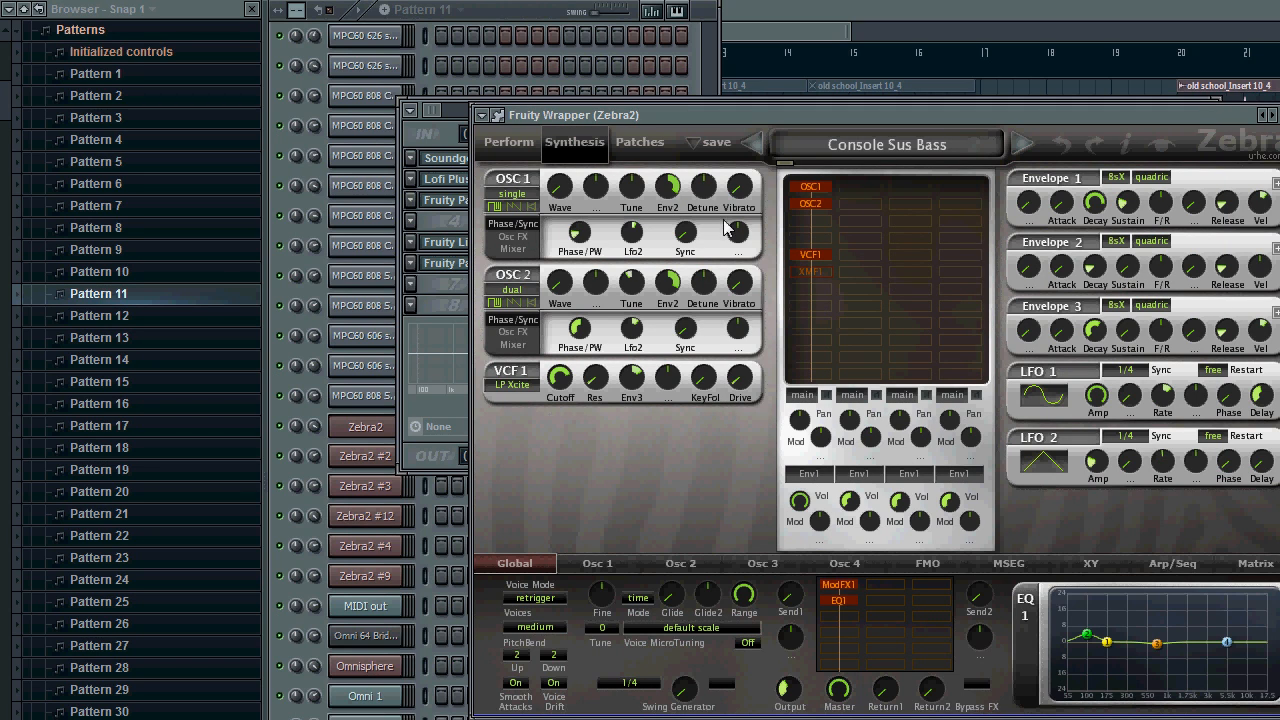
Bypass VCF1 and OSC2 to isolate OSC1, then try its Lfo2 phase modulation at 0.00 and restore it
double_click(821, 254)
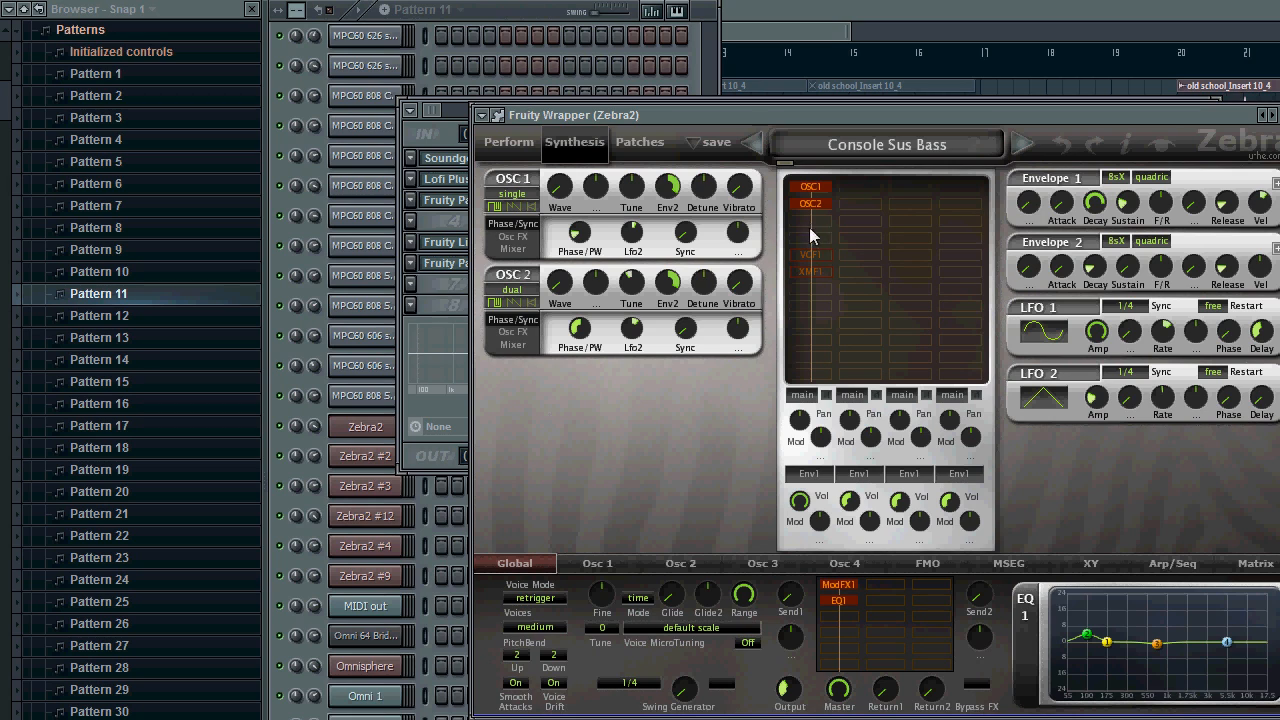
double_click(811, 210)
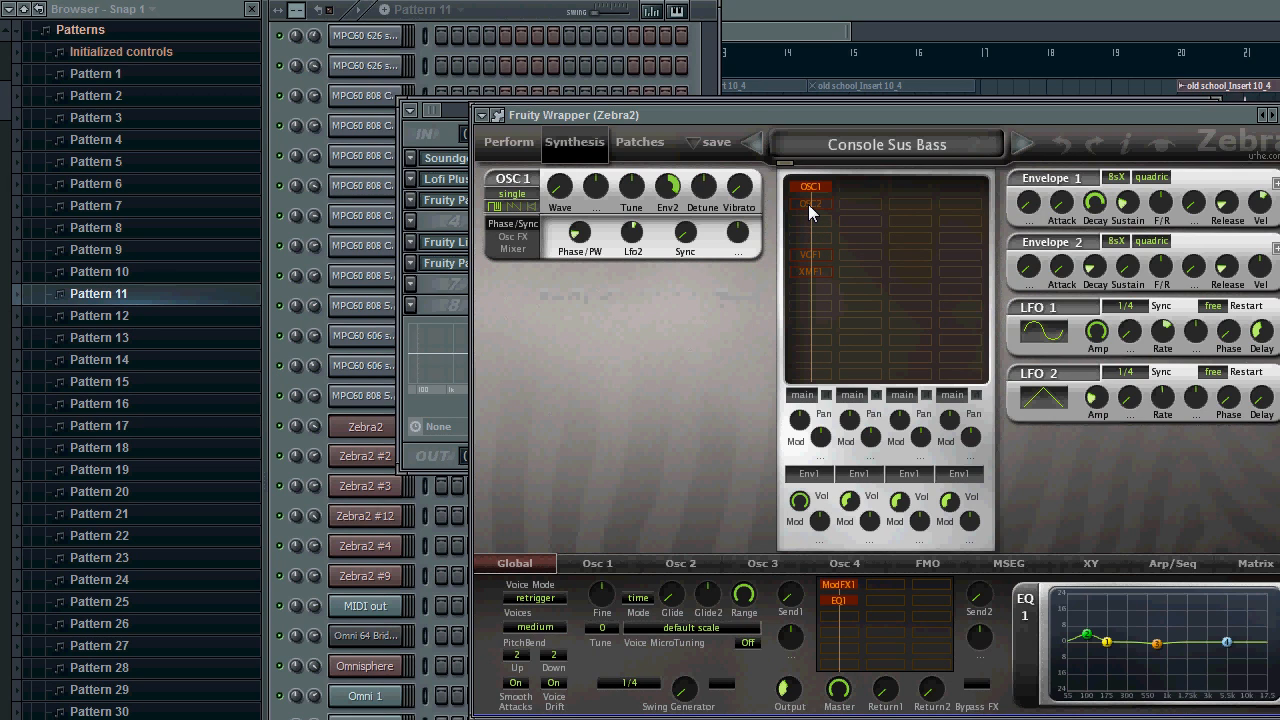
left_click(632, 236)
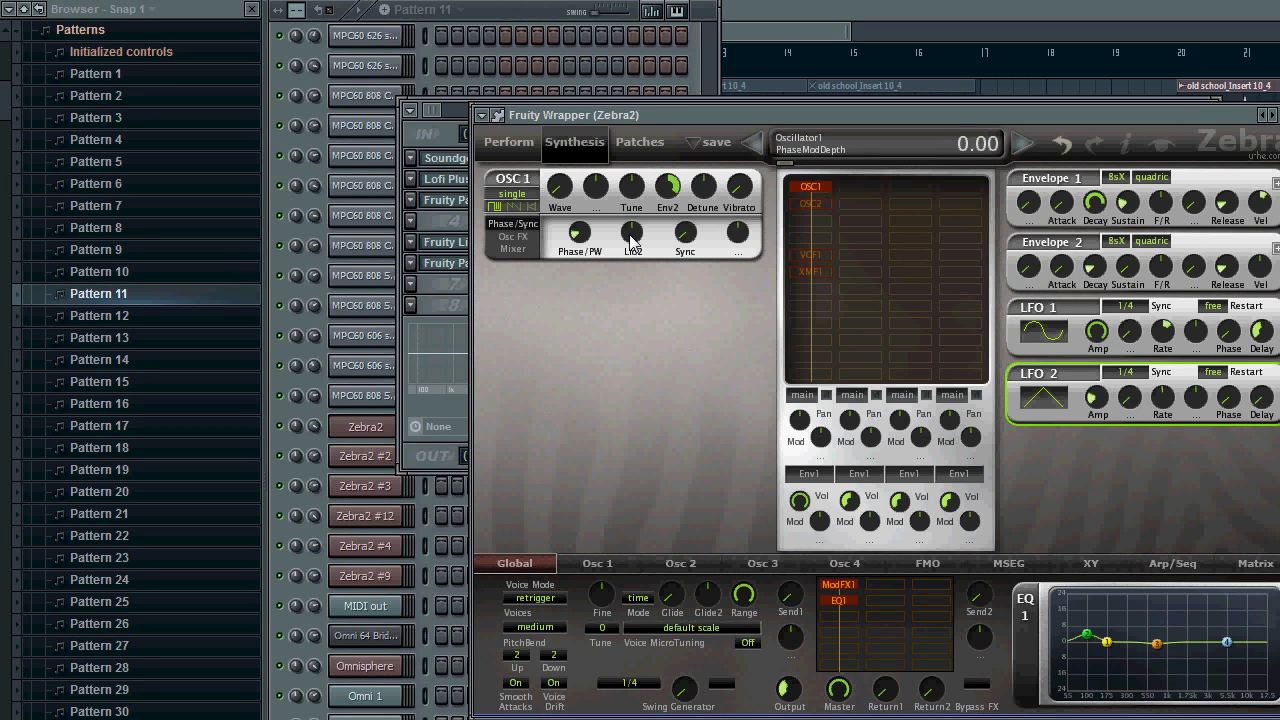
left_click_drag(641, 244, 643, 222)
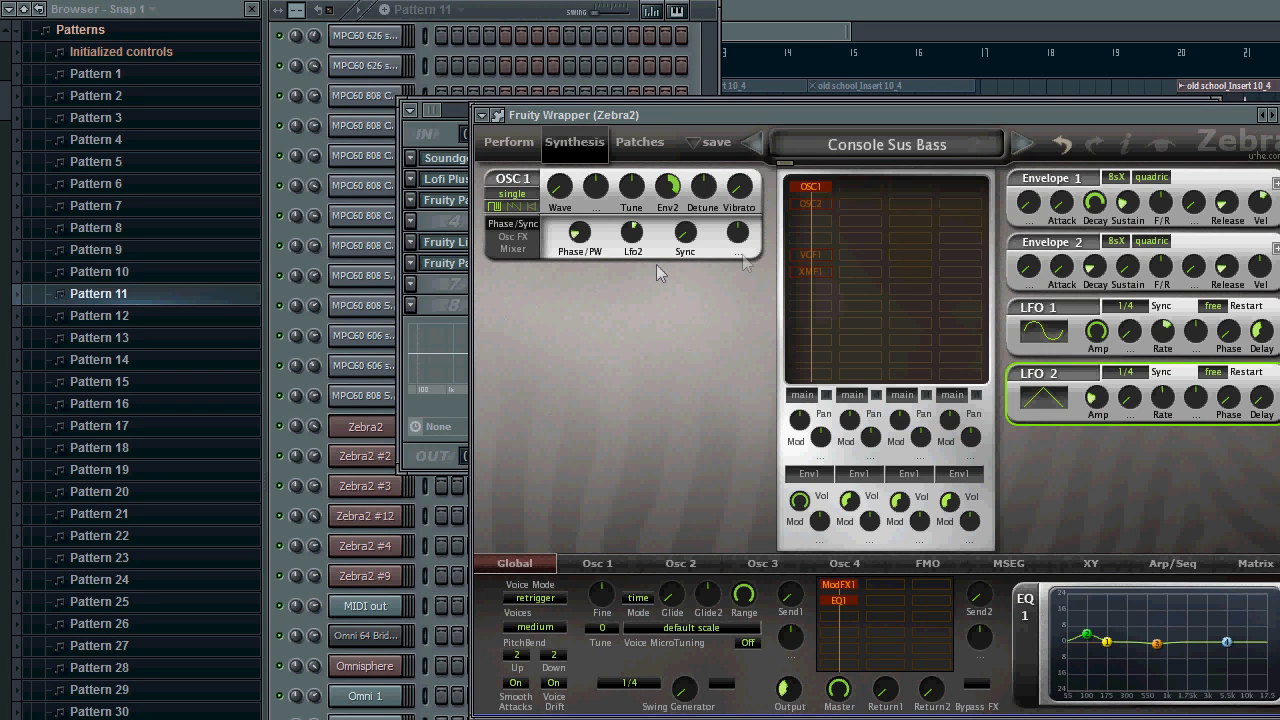
Solo OSC2 instead of OSC1, try its Env2 tune modulation at 0.00 and -40.00, and set it to 48.00
double_click(808, 183)
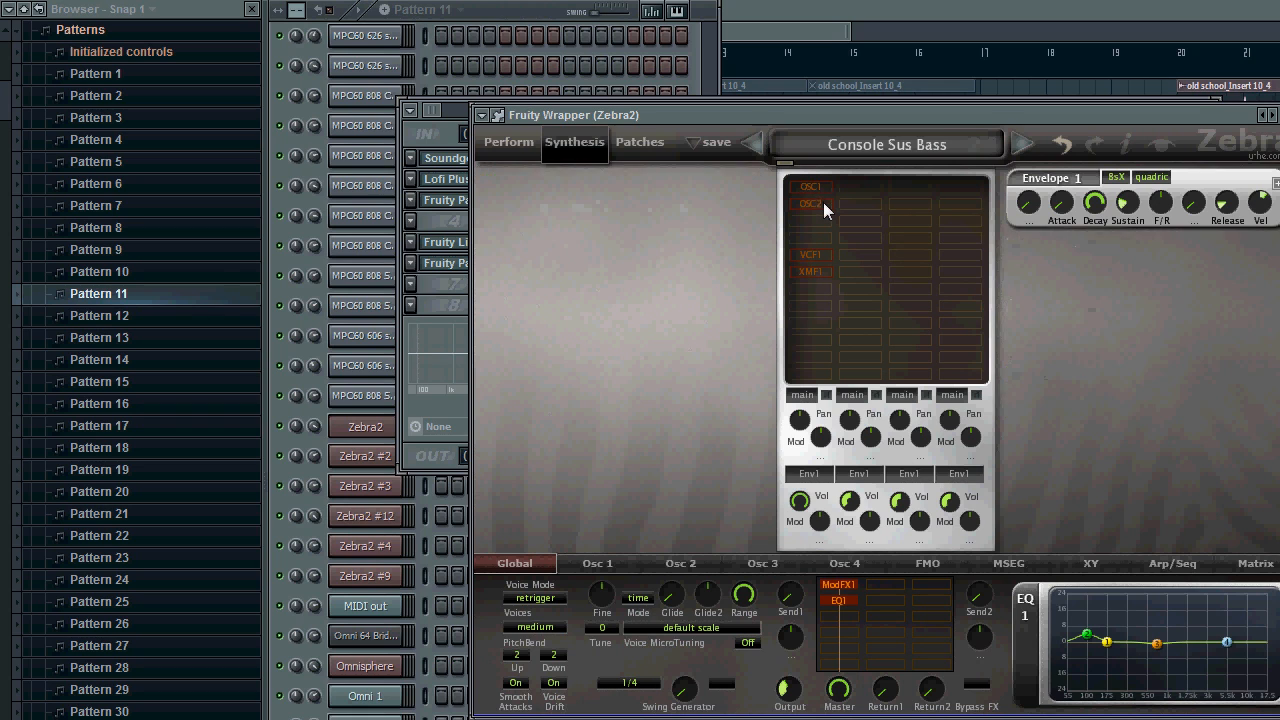
double_click(823, 202)
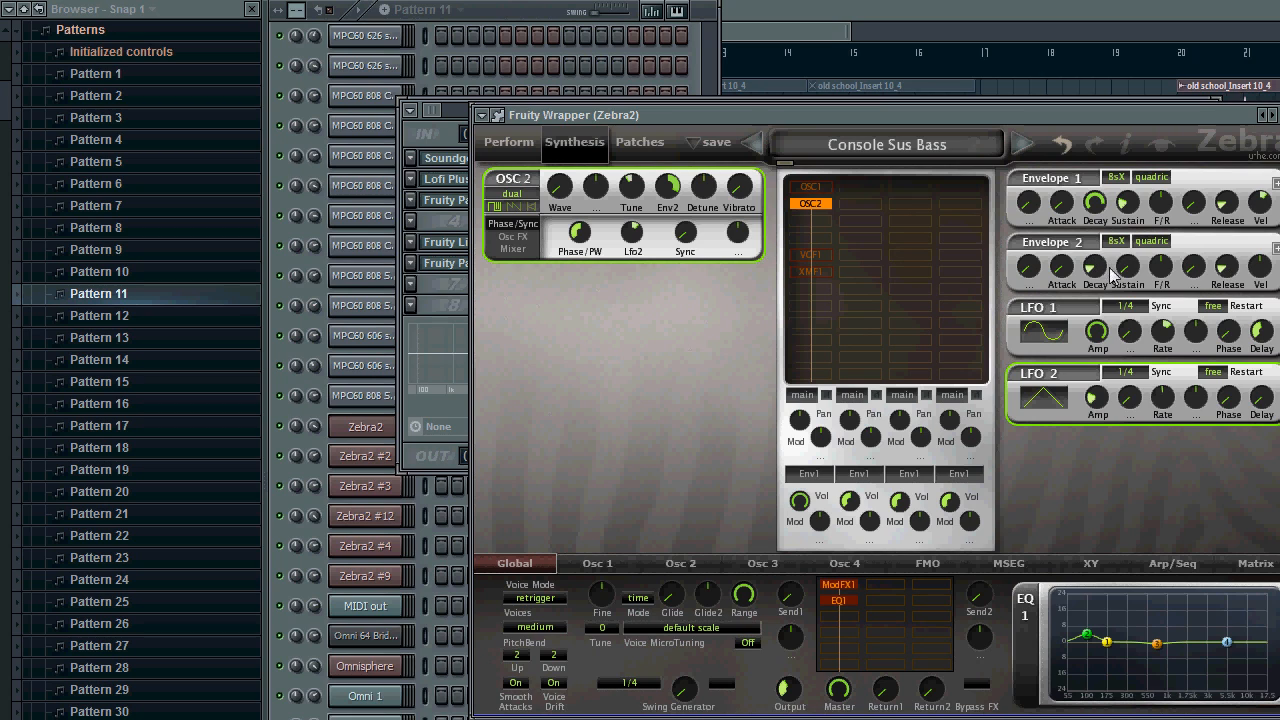
left_click(672, 194)
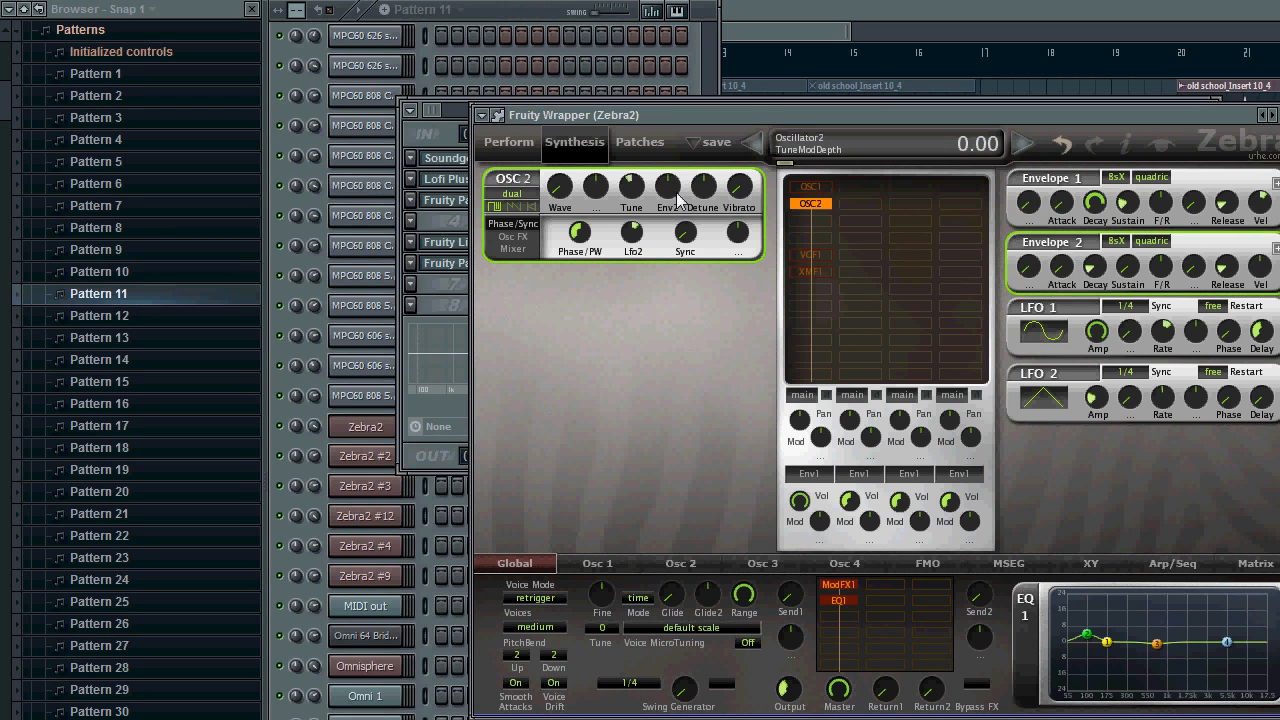
left_click_drag(676, 200, 691, 68)
left_click_drag(668, 188, 671, 330)
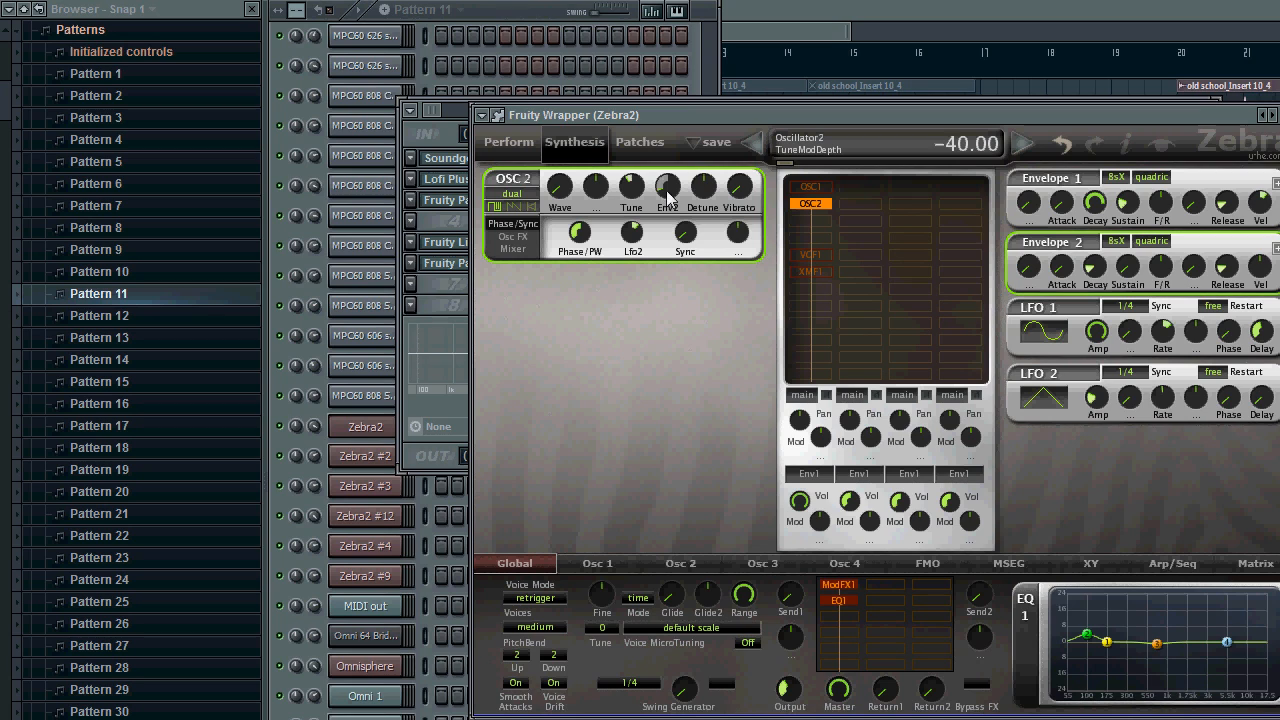
left_click_drag(668, 197, 709, 38)
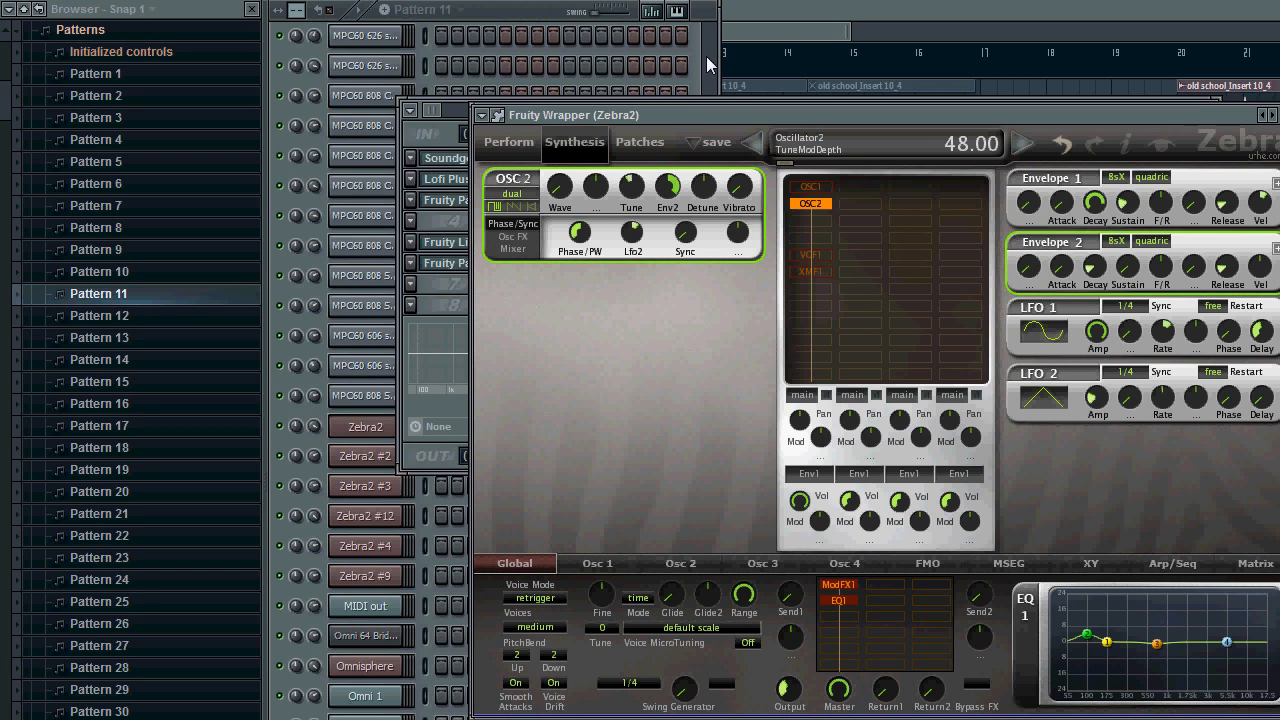
Try Envelope 1's Decay at 31.50, then raise it to 69.50
left_click_drag(1125, 207, 1114, 314)
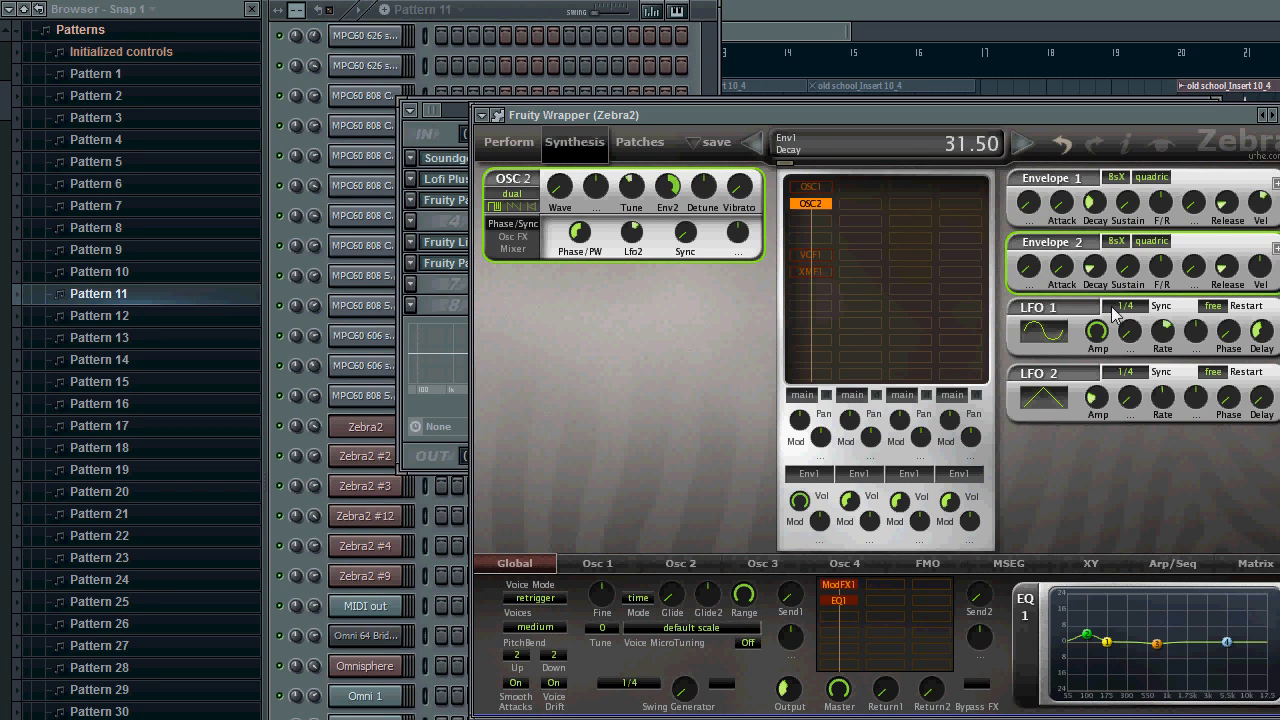
left_click_drag(1097, 217, 1101, 205)
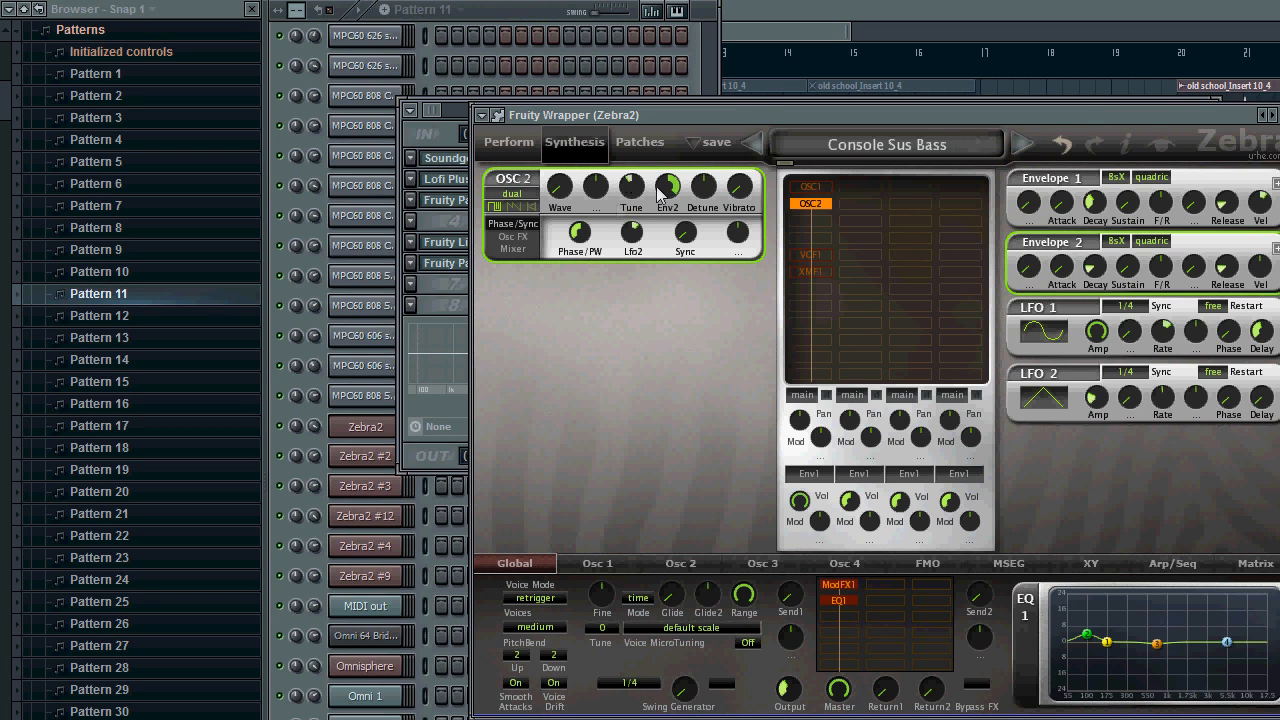
left_click_drag(1096, 200, 1104, 175)
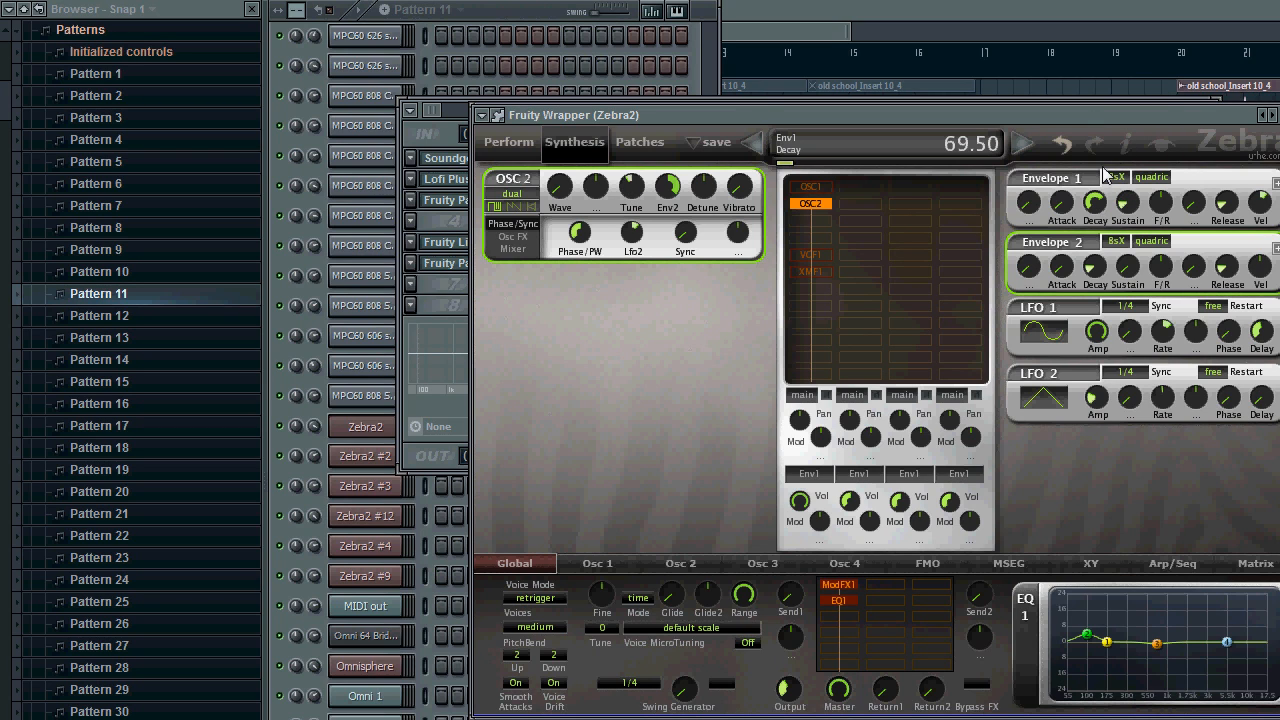
Reactivate OSC1 and XMF1 and toggle VCF1 for comparison, leaving VCF1 bypassed
left_click(808, 188)
left_click(814, 272)
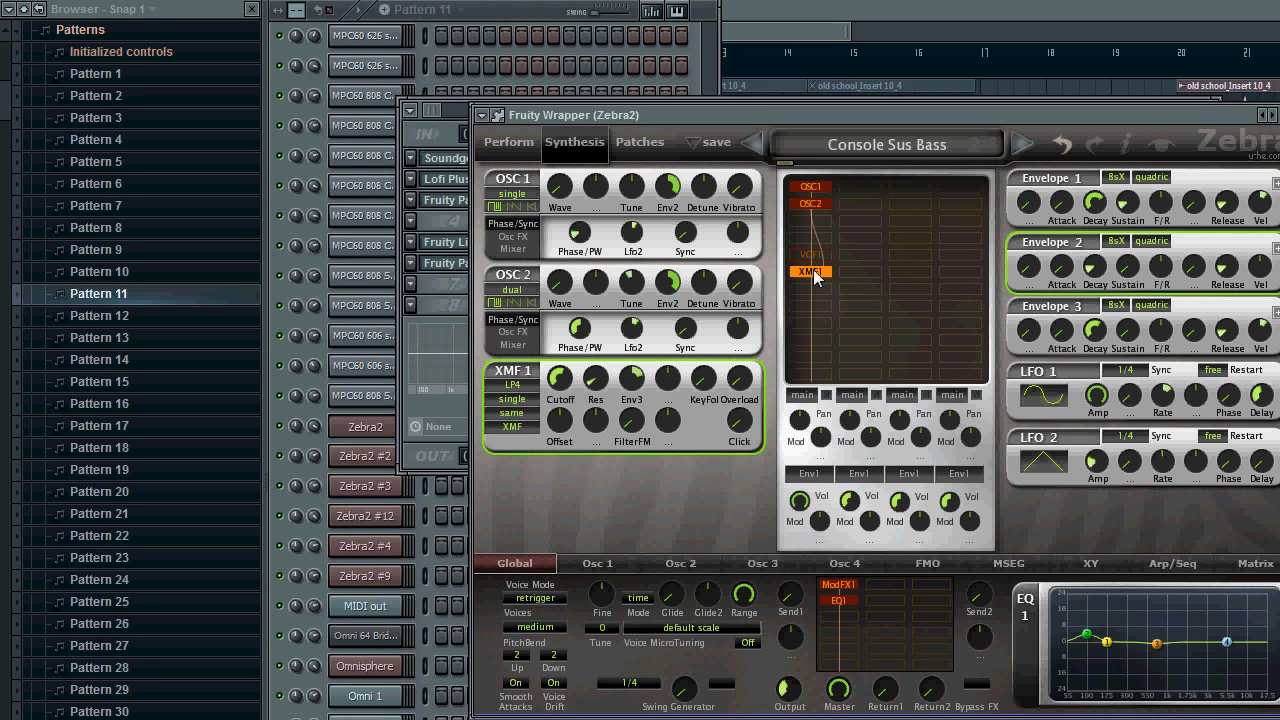
left_click(812, 256)
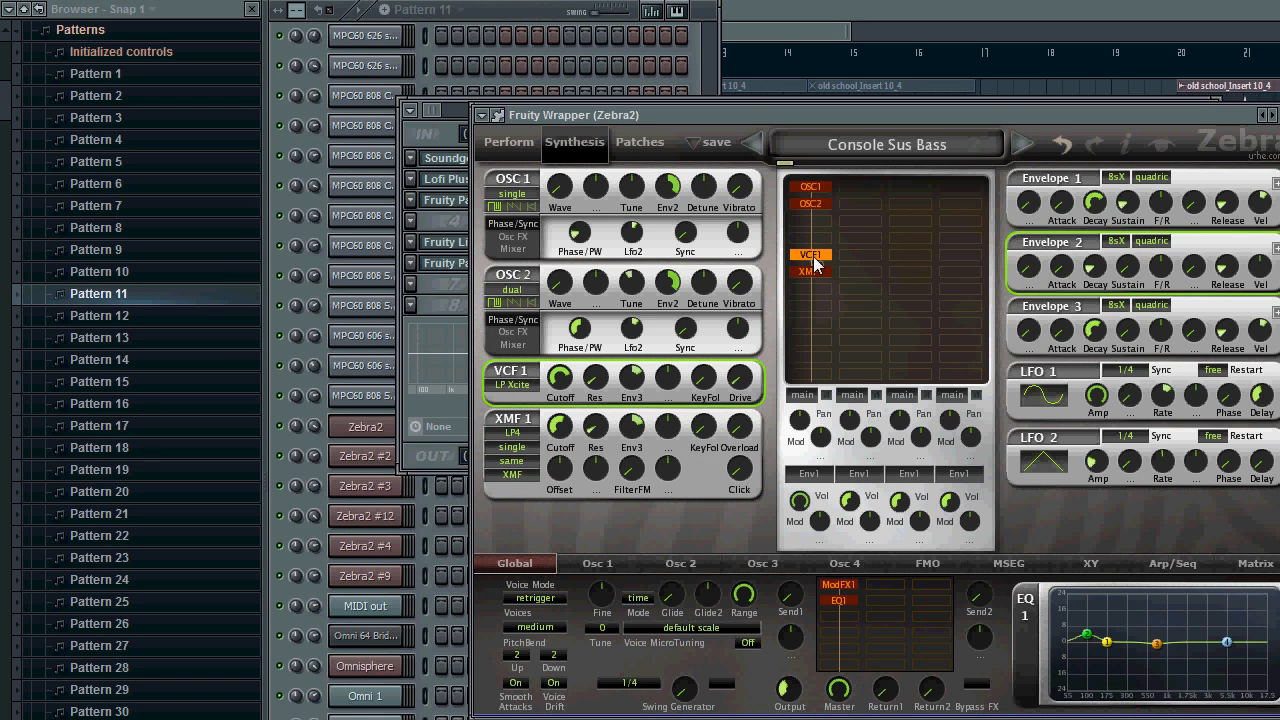
left_click(813, 257)
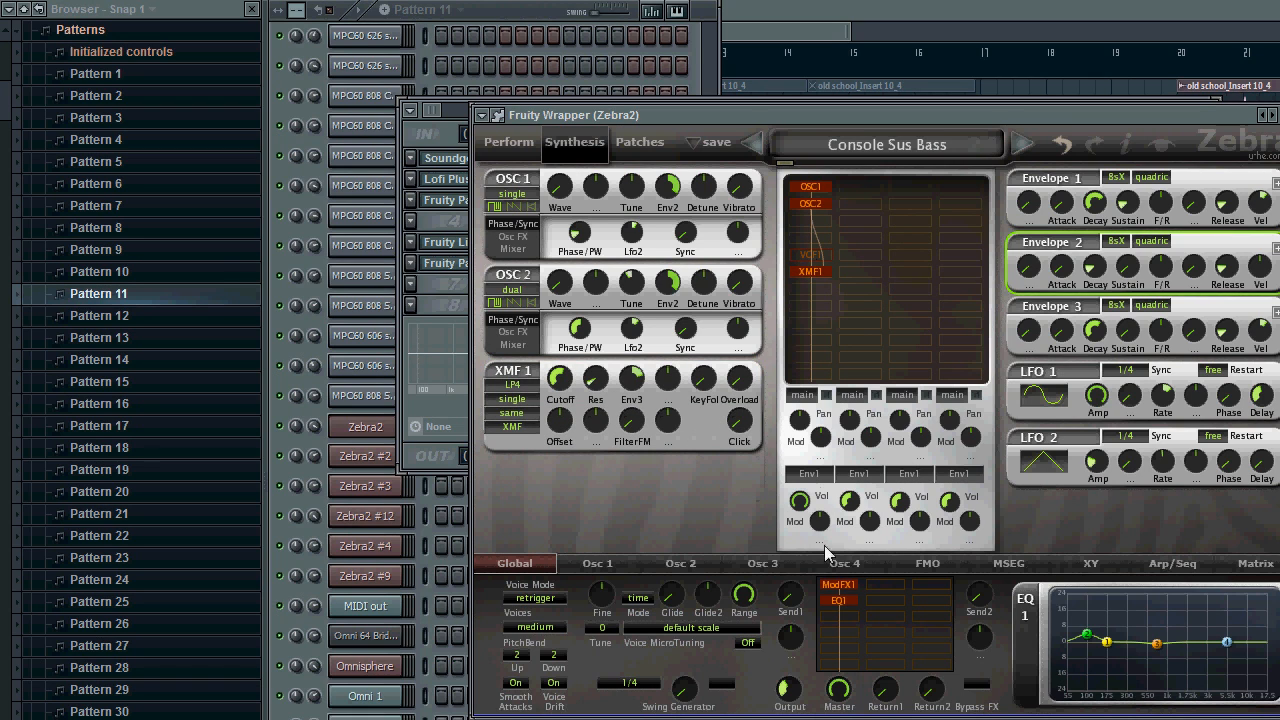
Examine both Fruity Parametric EQ 2 effects on the bass mixer track, checking band 2 of the first and band 3 of the second
key("F9")
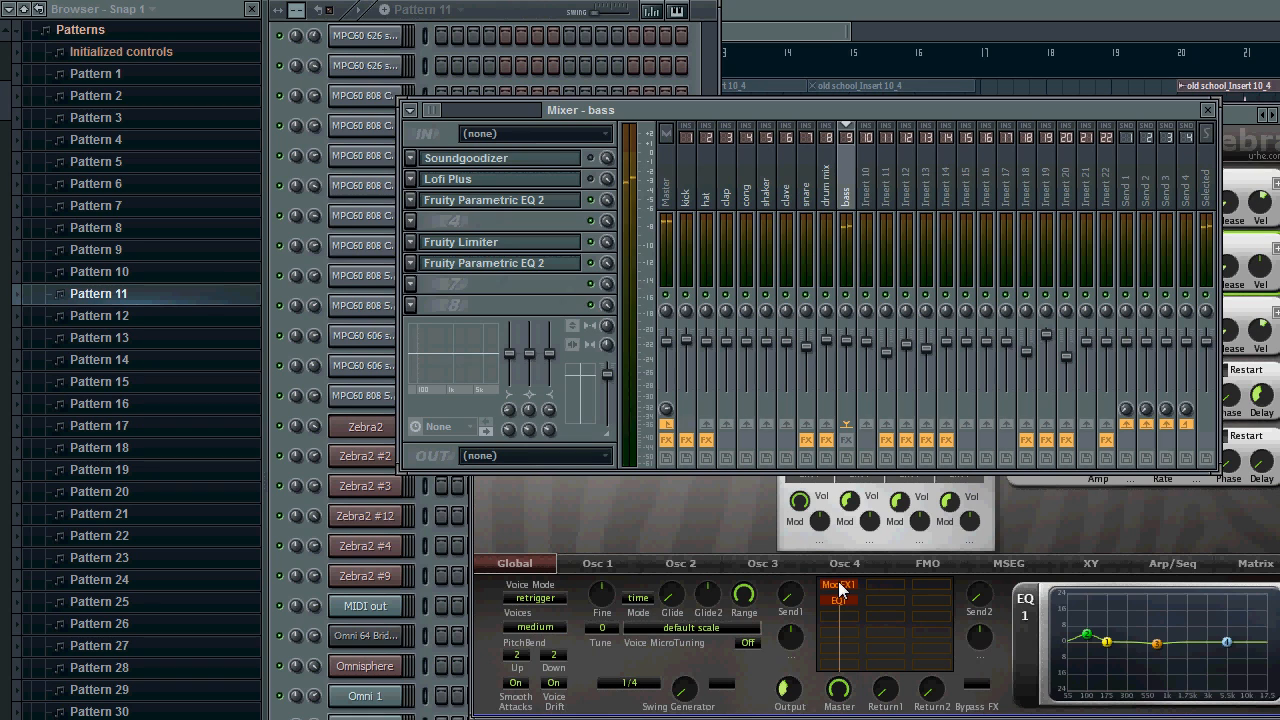
left_click(551, 203)
left_click_drag(455, 350, 457, 398)
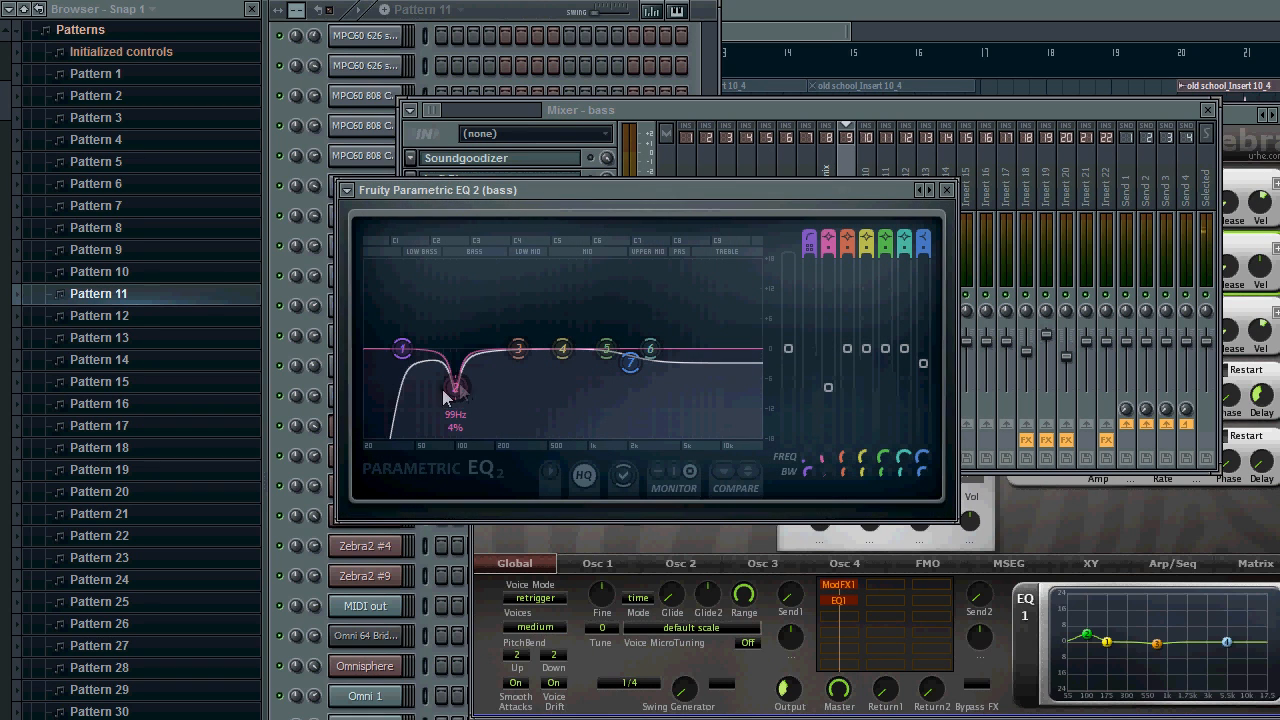
left_click(623, 107)
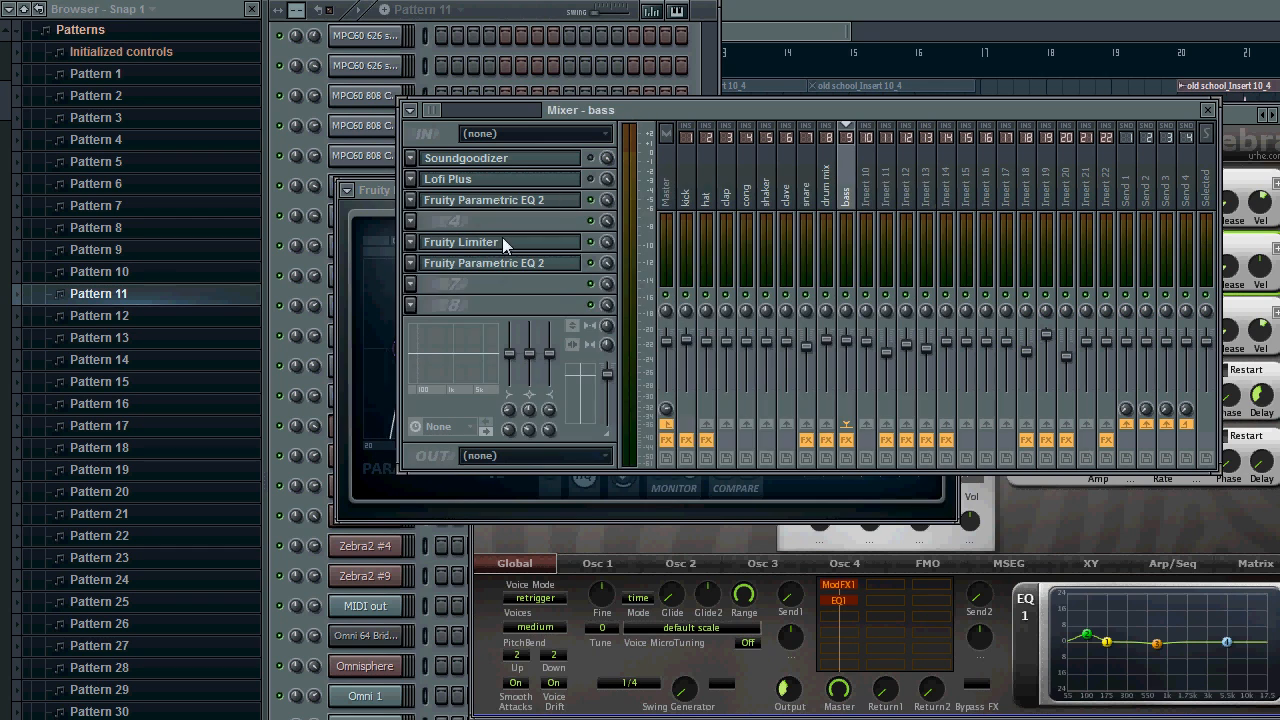
left_click(504, 266)
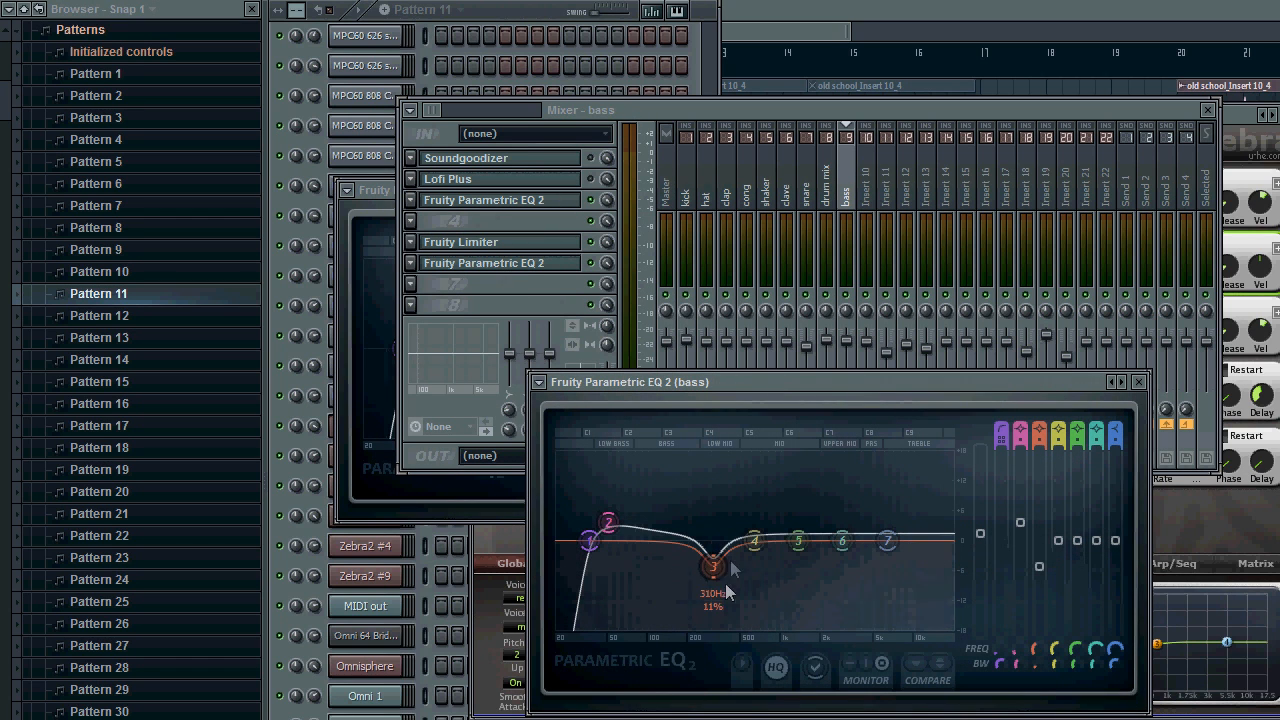
Open Pattern 28's Omni 1 notes in the piano roll, play them from the beginning, and select the Omni 1 channel
left_click(532, 14)
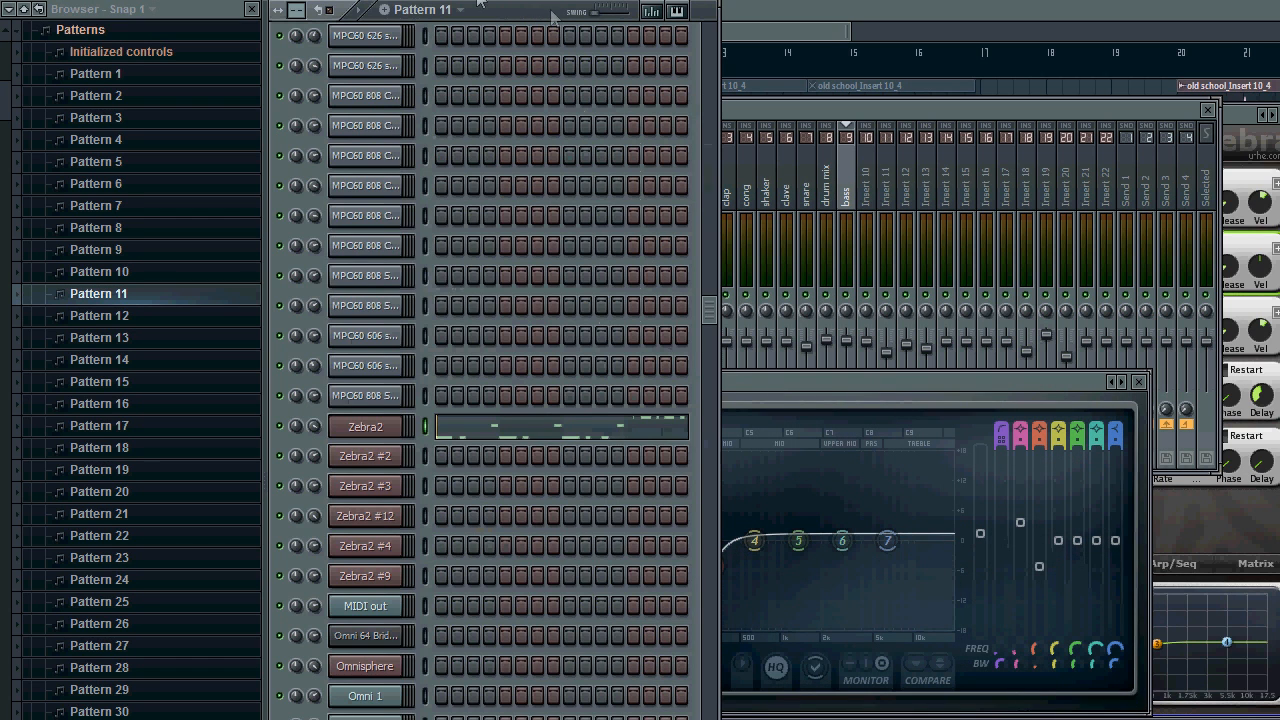
key("F5")
left_click(460, 52)
key("space")
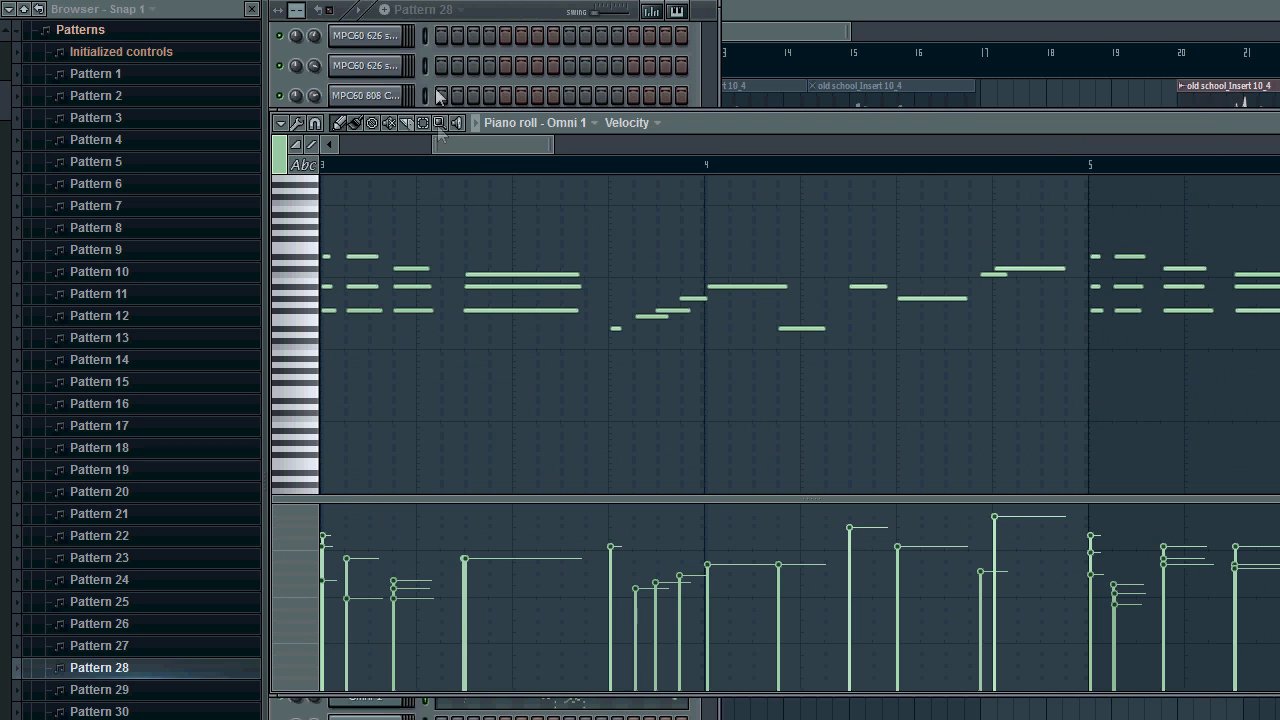
left_click_drag(523, 145, 399, 143)
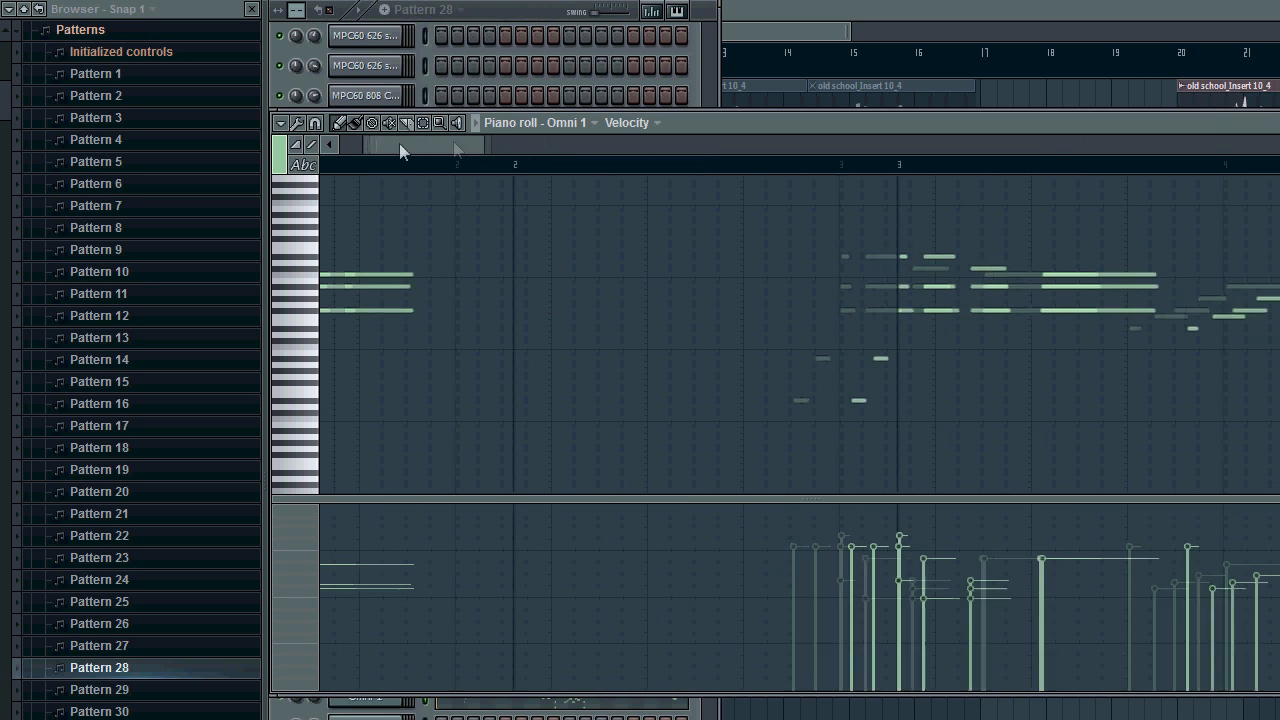
key("space")
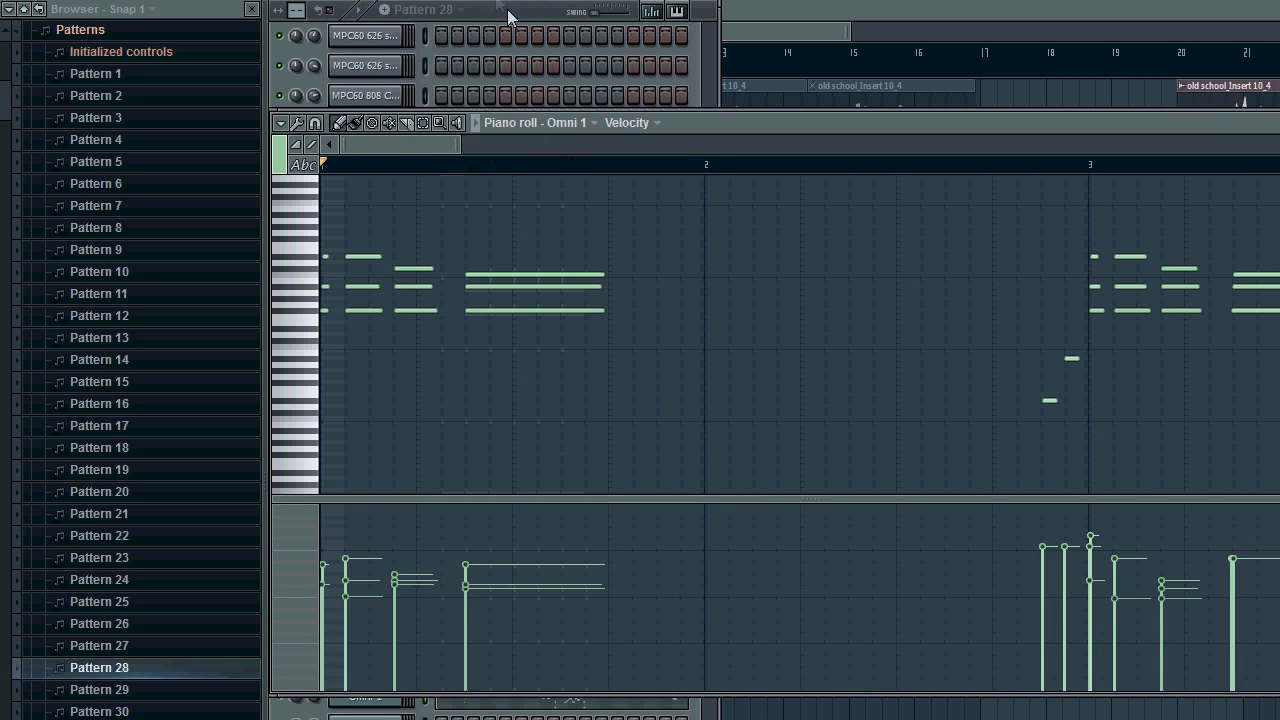
left_click(507, 10)
left_click(364, 692)
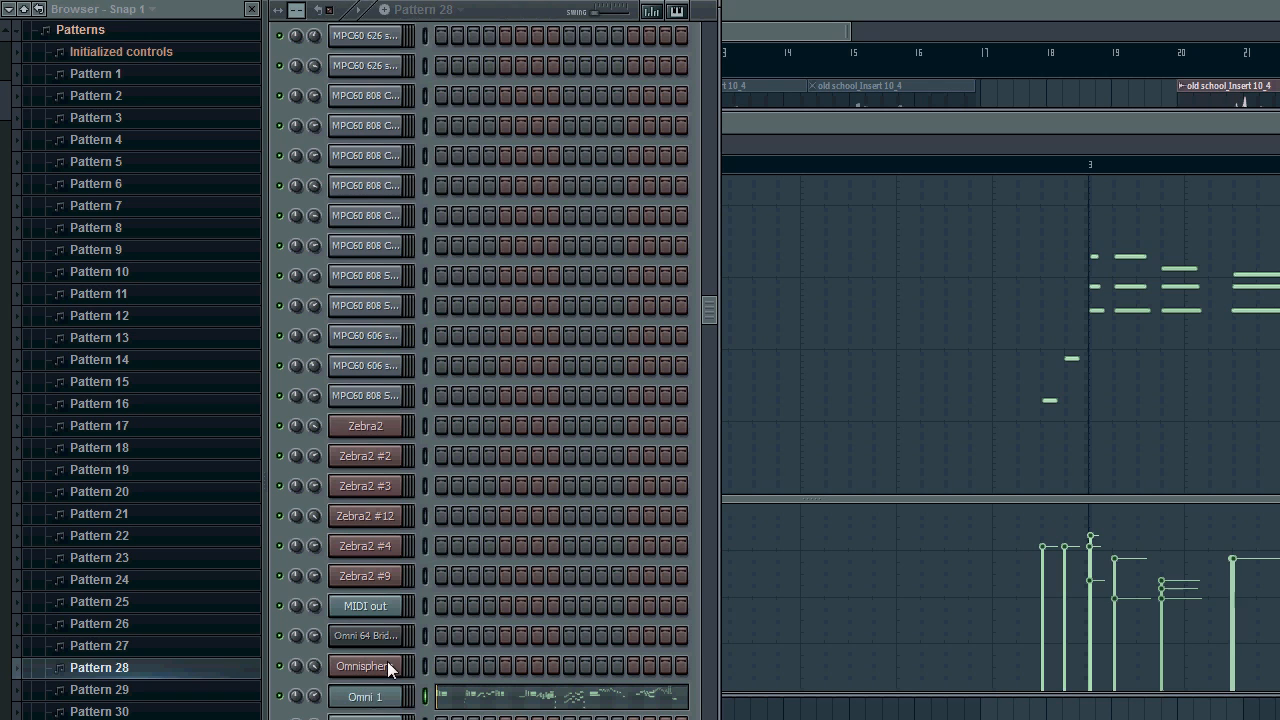
Open the Omnisphere channel and select mixer Insert 18, then play Pattern 28 with the track's effects bypassed and re-enabled for comparison
left_click(389, 668)
key("F9")
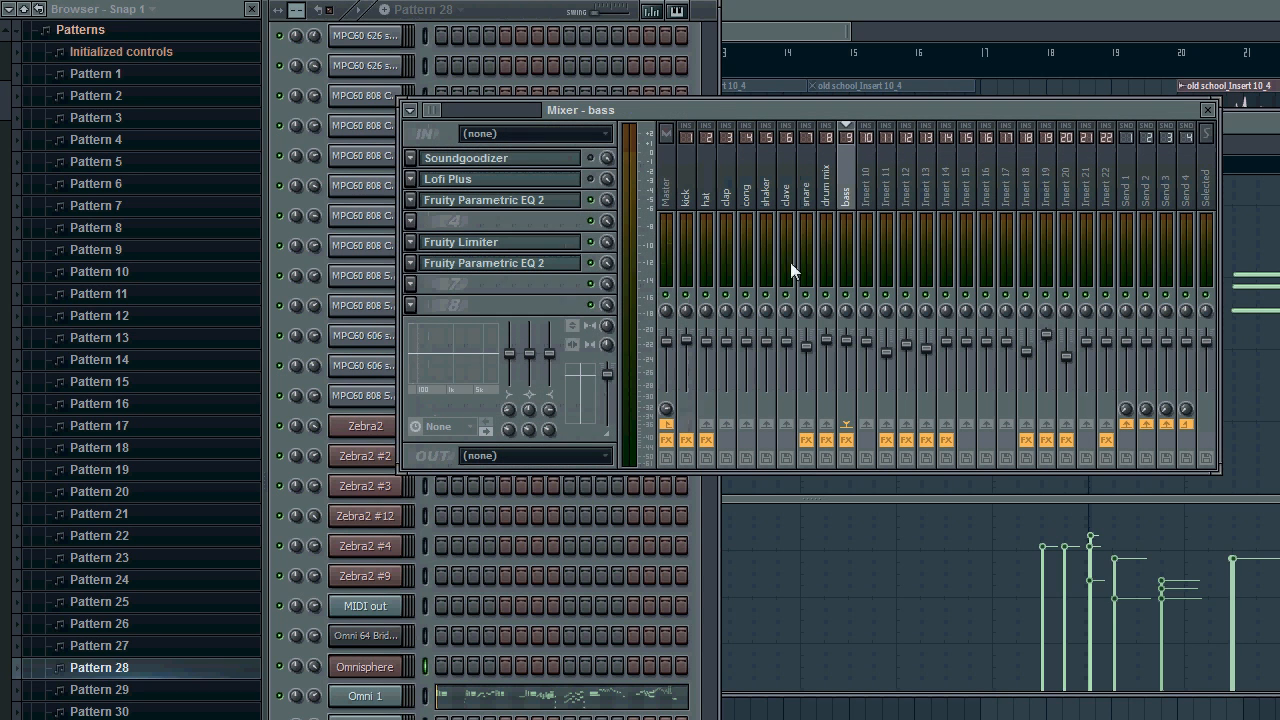
left_click(1005, 180)
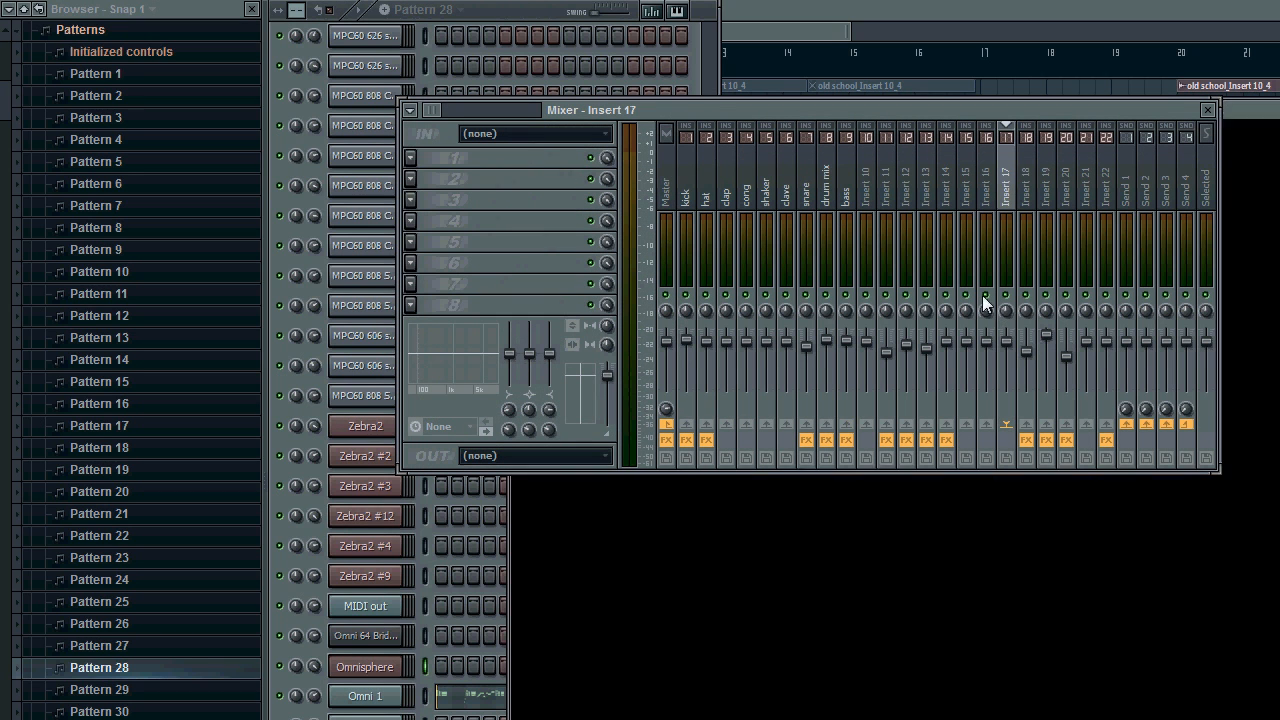
key("Right")
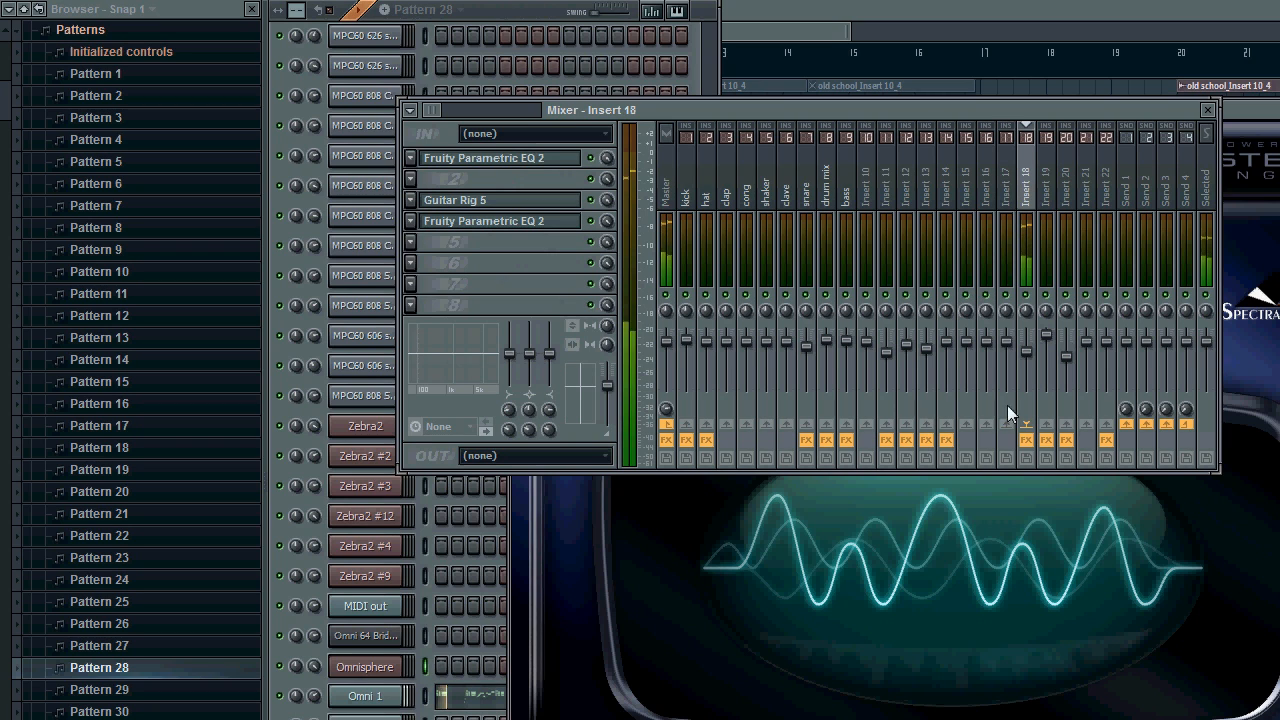
left_click(1026, 440)
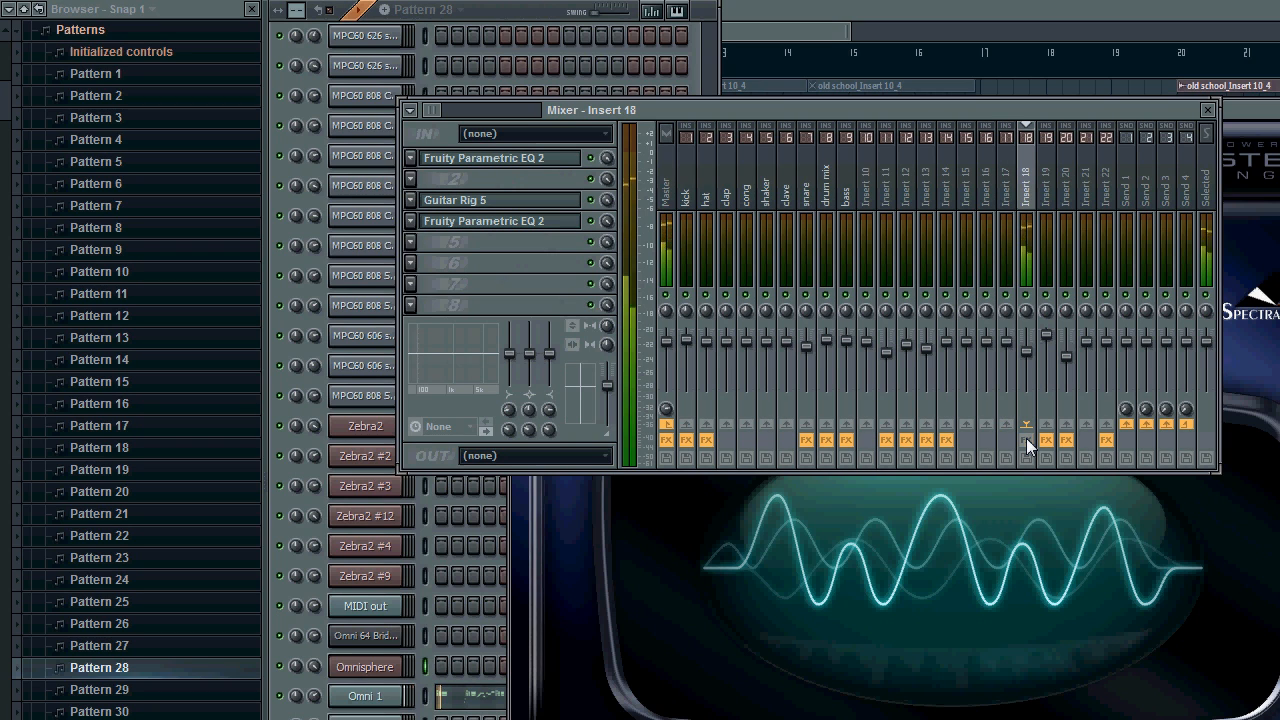
left_click(1026, 440)
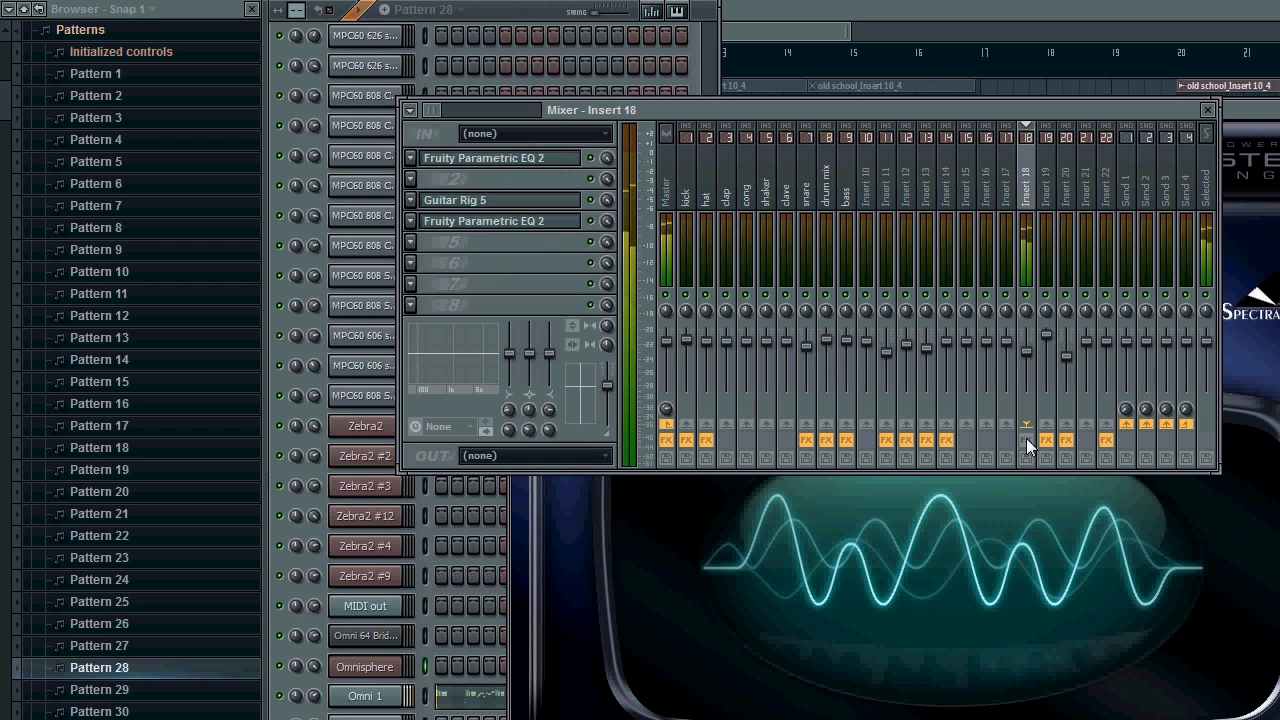
Open Guitar Rig 5 on Insert 18 and nudge the Split Mix crossfader slightly away from channel A
left_click(537, 198)
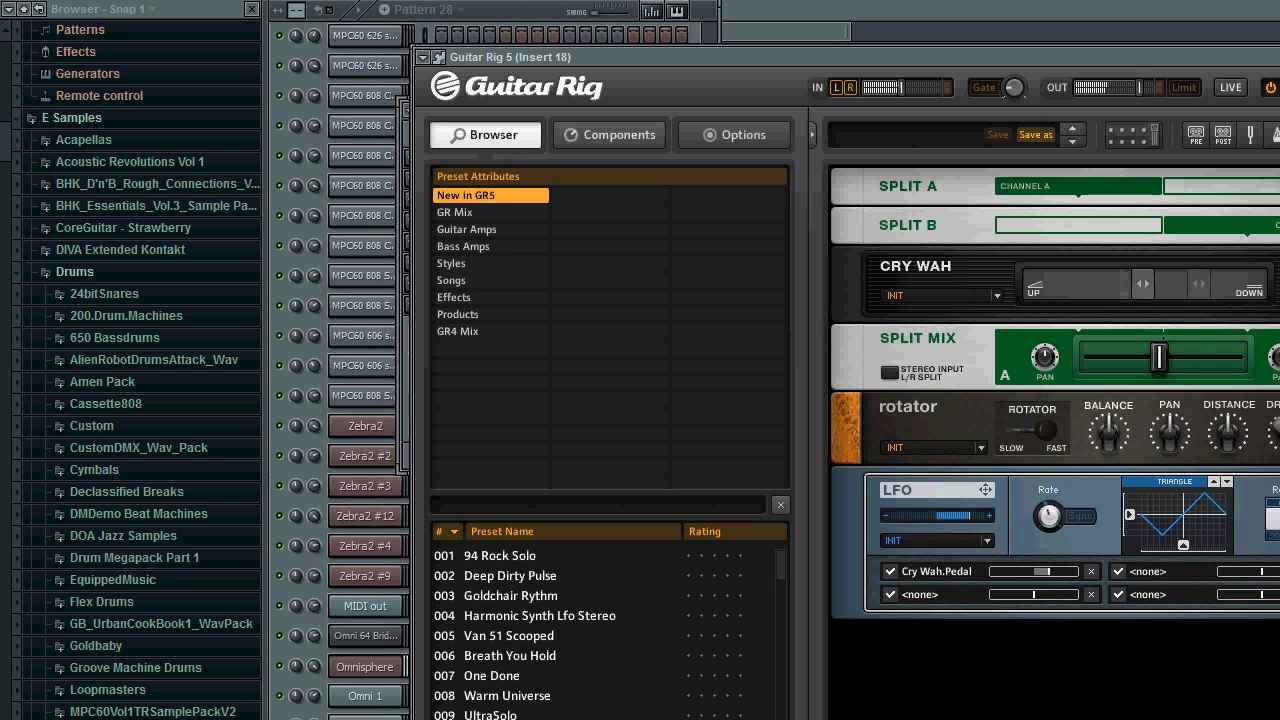
key("F9")
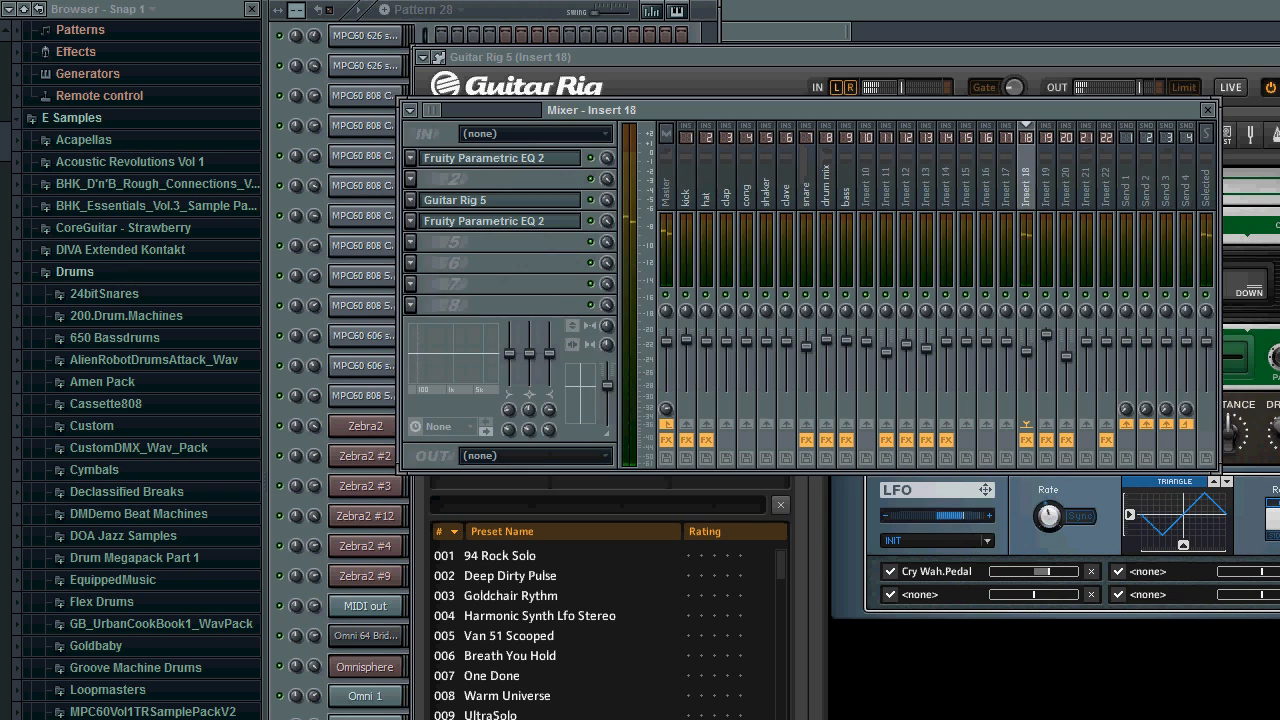
key("F9")
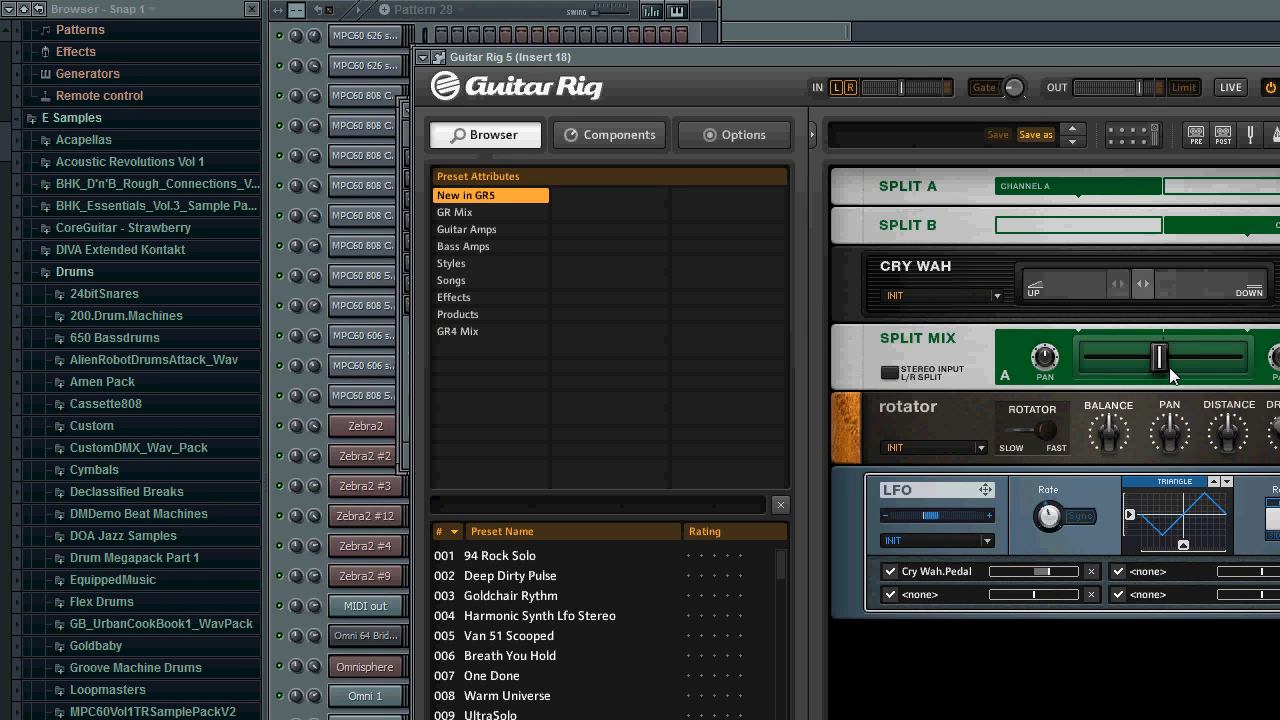
mouse_move(1158, 360)
left_mouse_down()
mouse_move(1237, 362)
mouse_move(988, 347)
mouse_move(1090, 376)
mouse_move(1174, 371)
left_mouse_up()
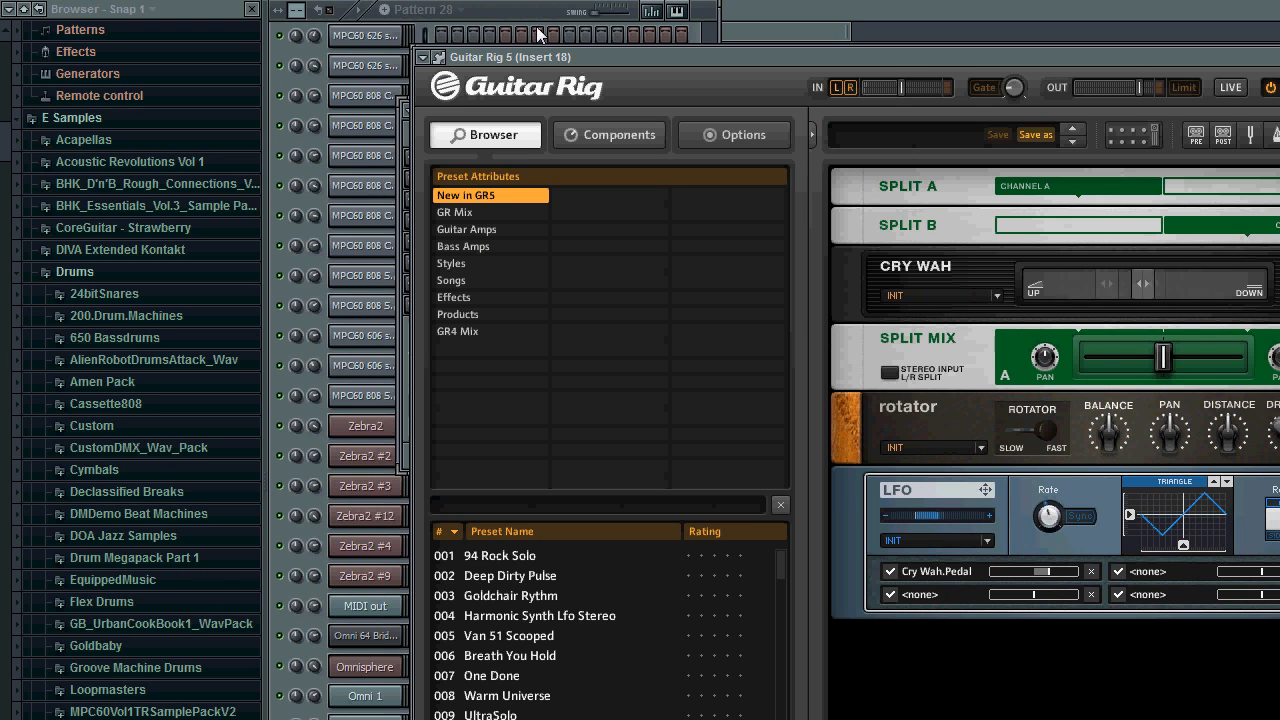
Examine both Fruity Parametric EQ 2 effects on Insert 18, checking band 6 of the second one
key("F9")
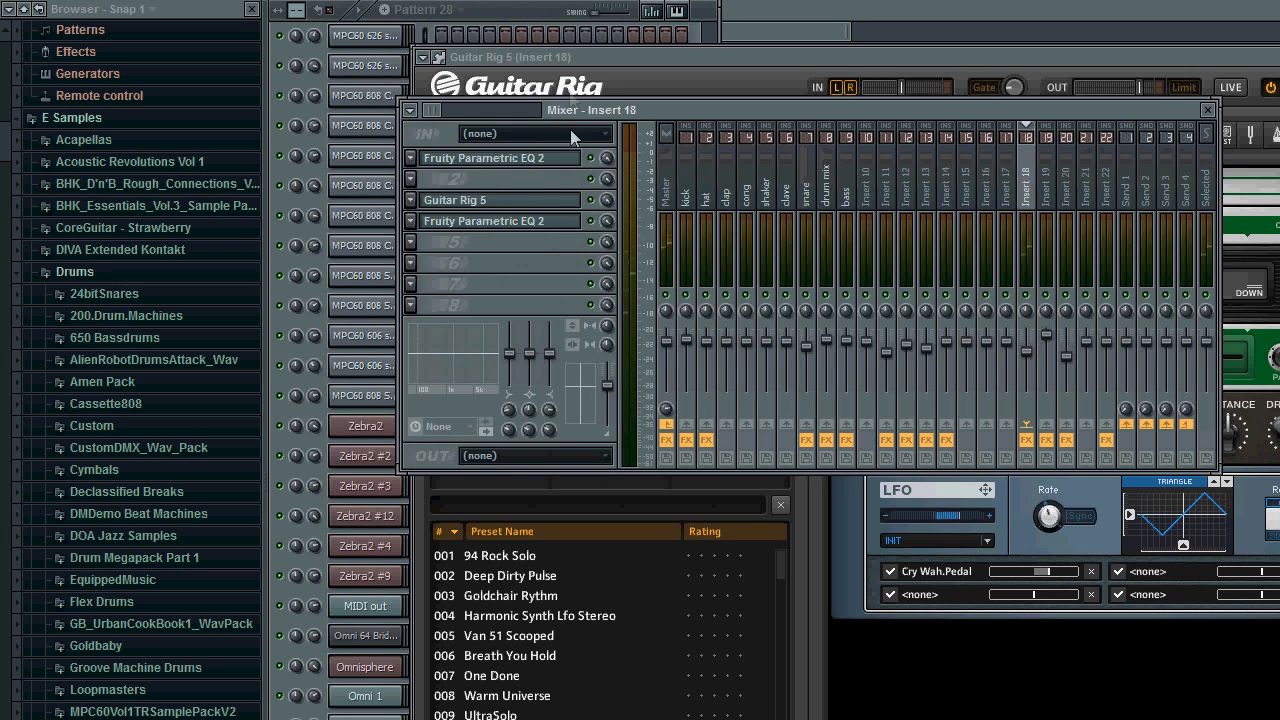
left_click(535, 157)
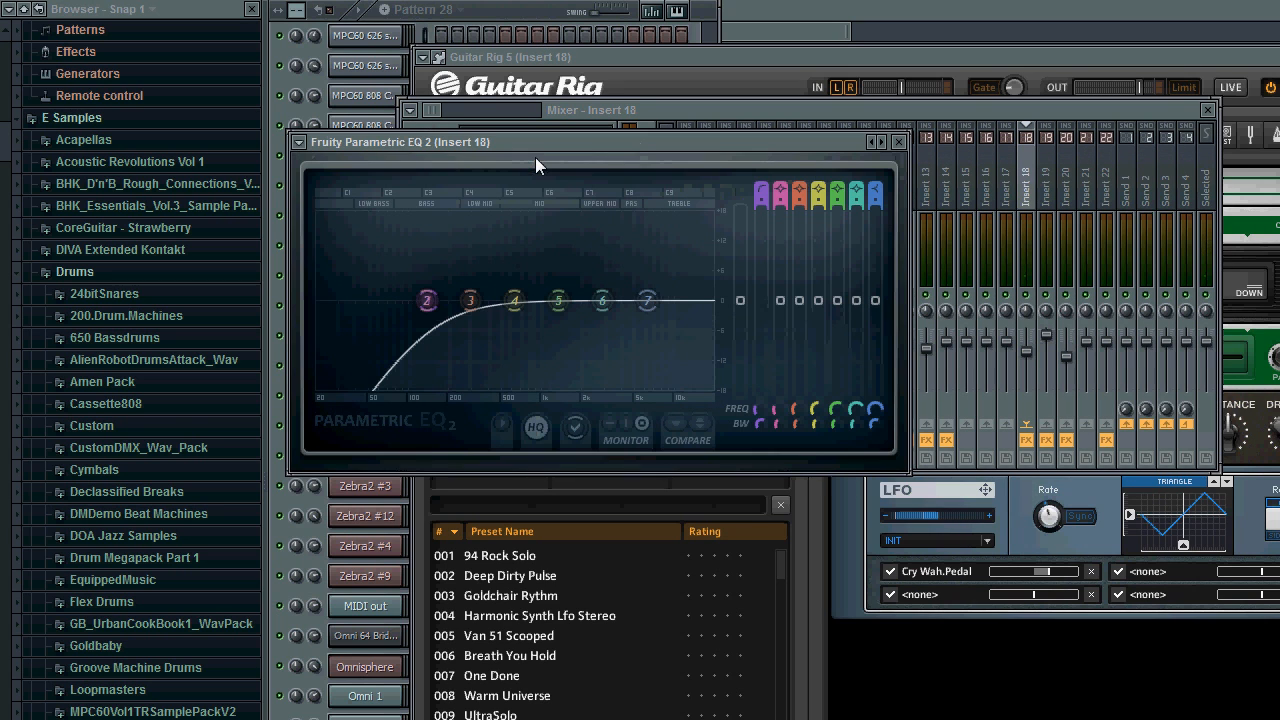
left_click(647, 111)
left_click(531, 222)
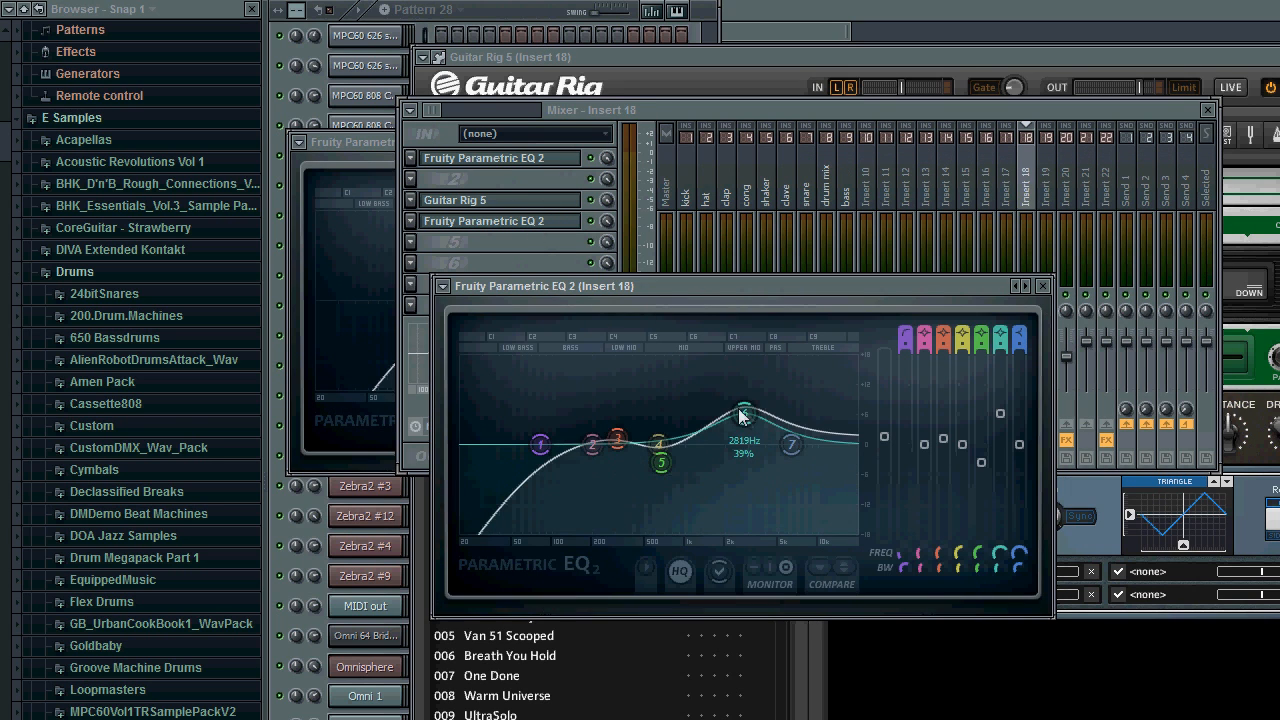
mouse_move(736, 414)
Play the arrangement in the playlist and set a time selection from bar 17 to bar 25
left_click(536, 13)
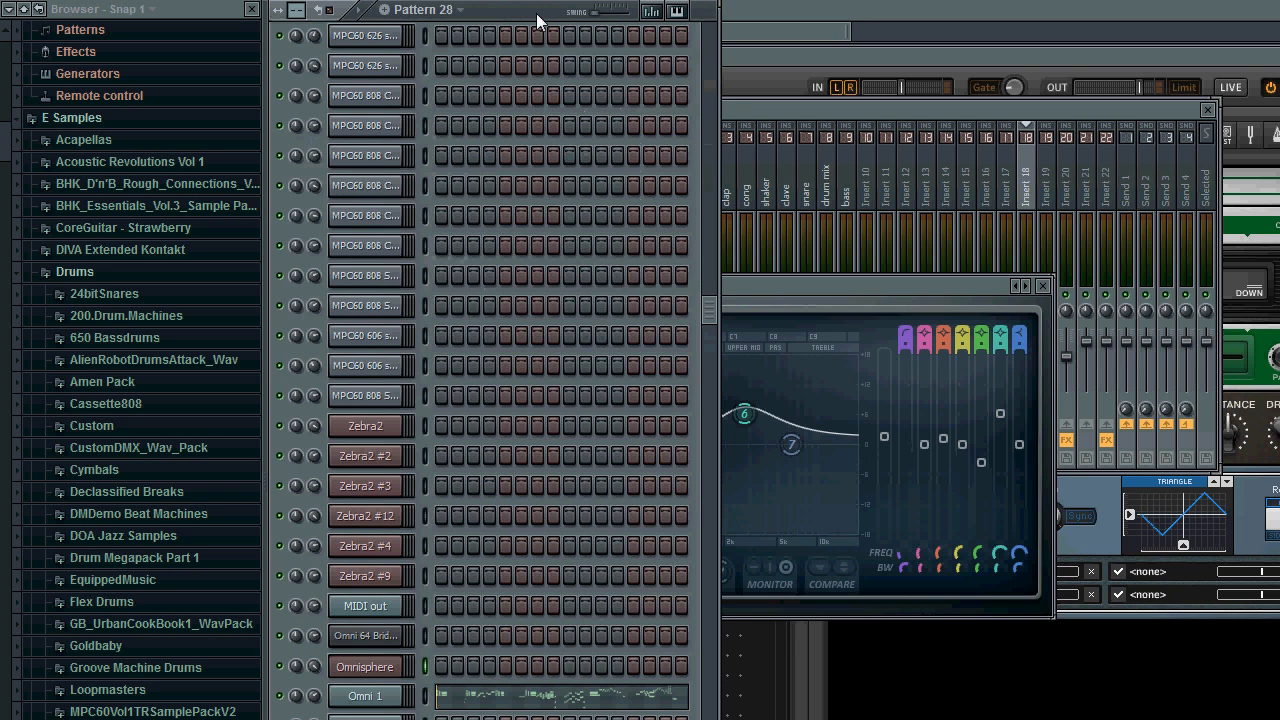
key("F5")
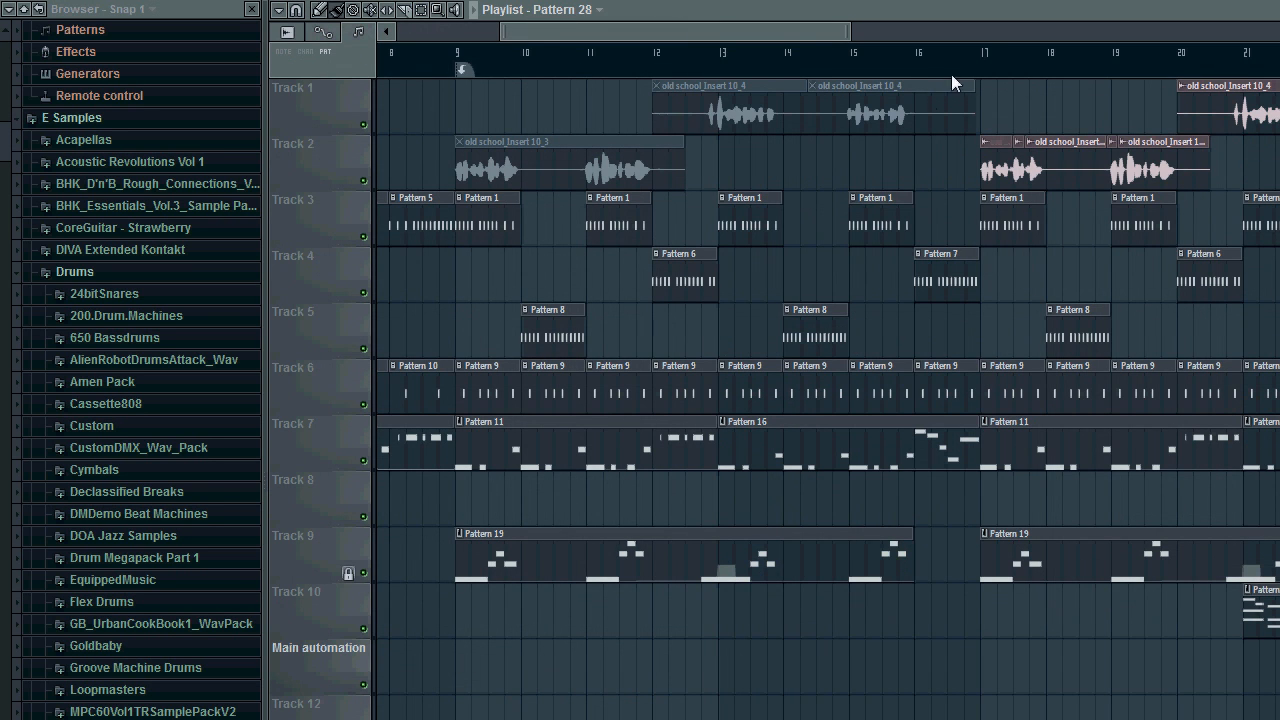
key("space")
left_click_drag(788, 31, 846, 31)
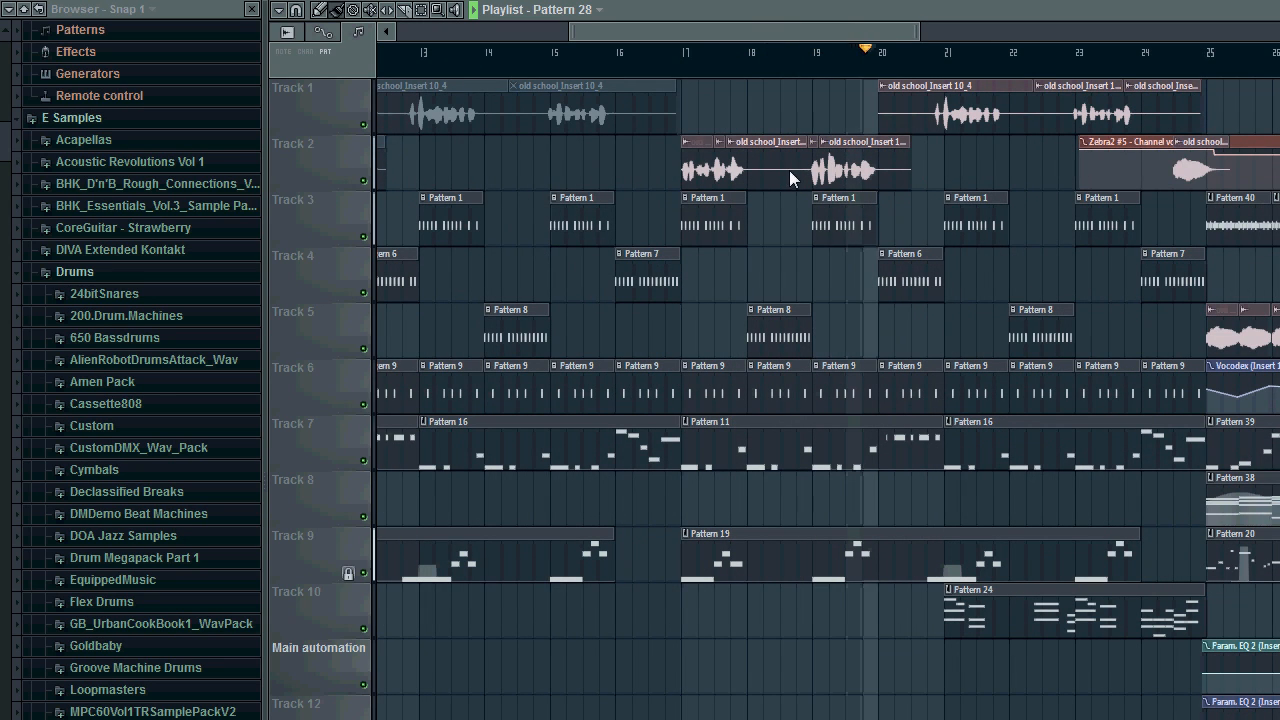
left_click_drag(683, 57, 1204, 48)
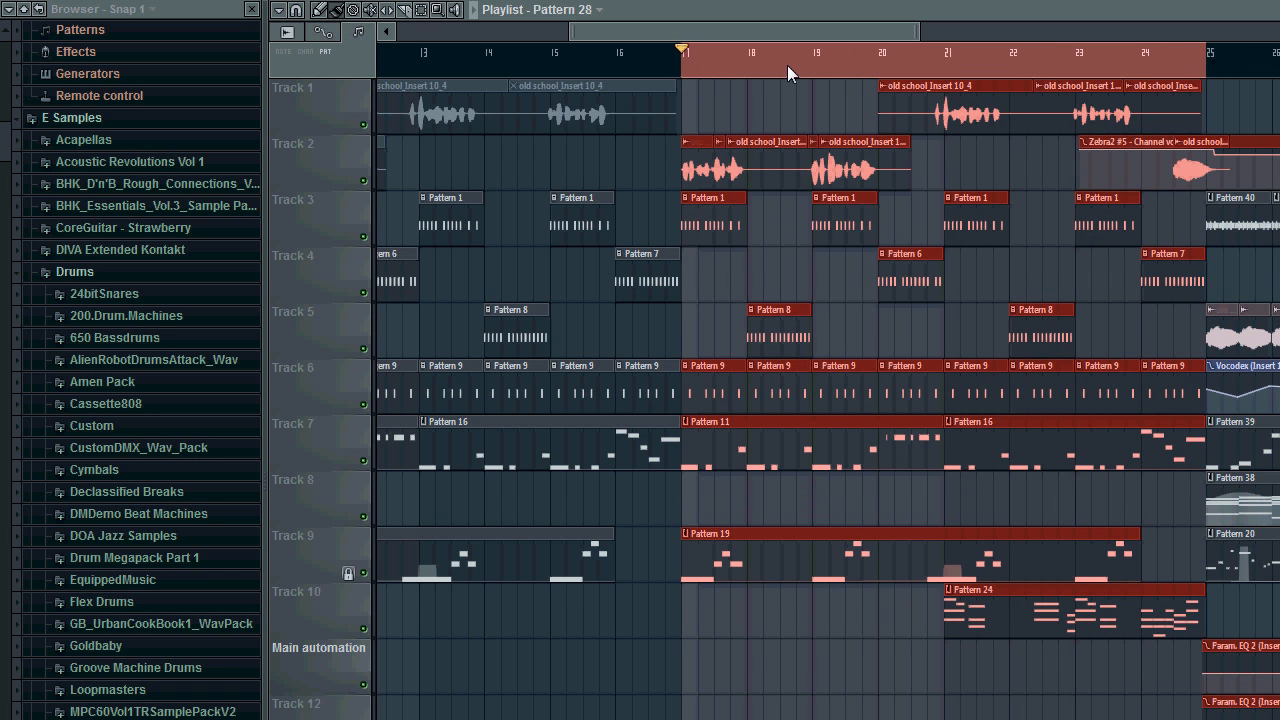
Show the mixer below the vocal clips in the playlist and select Insert 11
key("F9")
left_click_drag(787, 114, 839, 327)
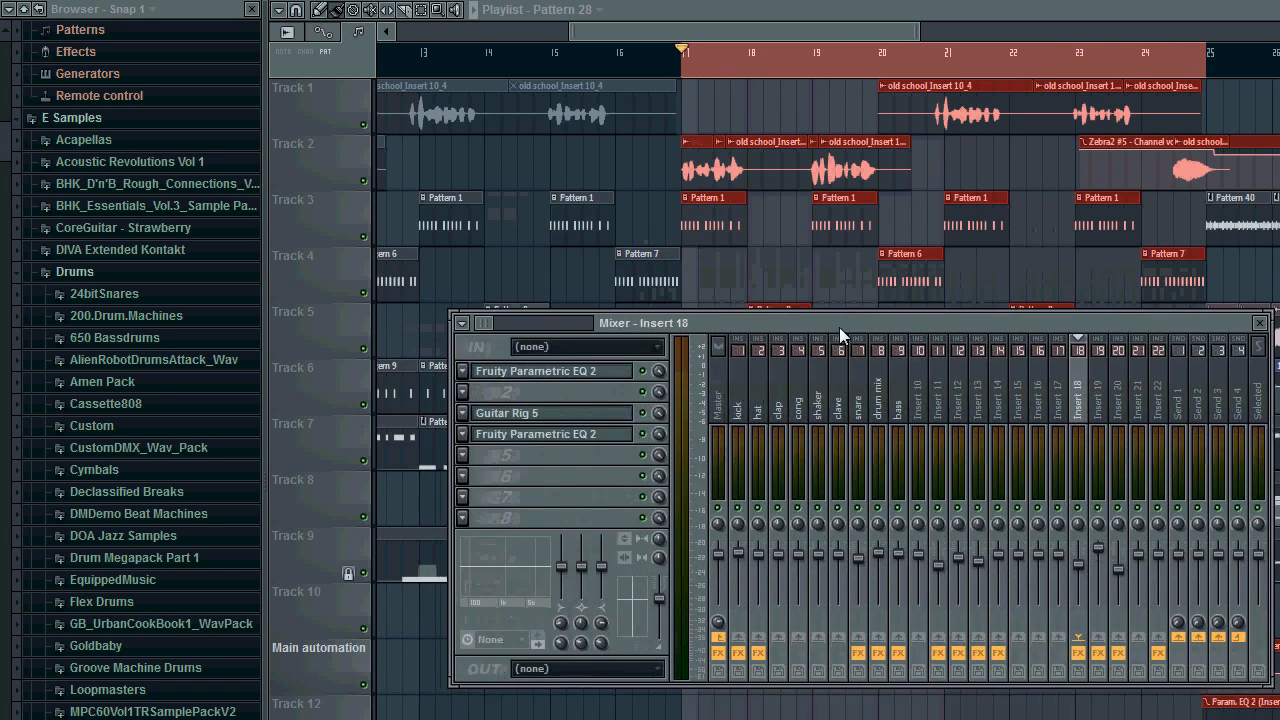
left_click(933, 371)
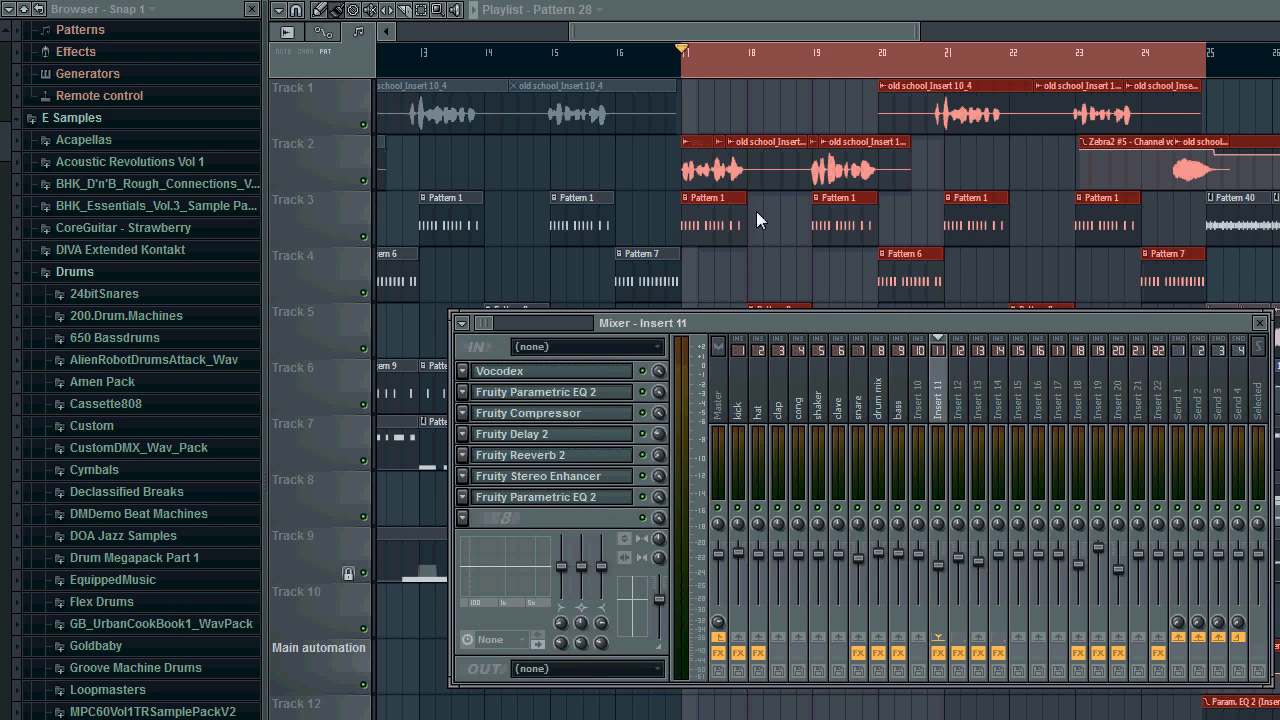
Select the old school_Insert 10_3 vocal clip and listen to Track 2 soloed from bar 17
left_click(696, 162)
key("F9")
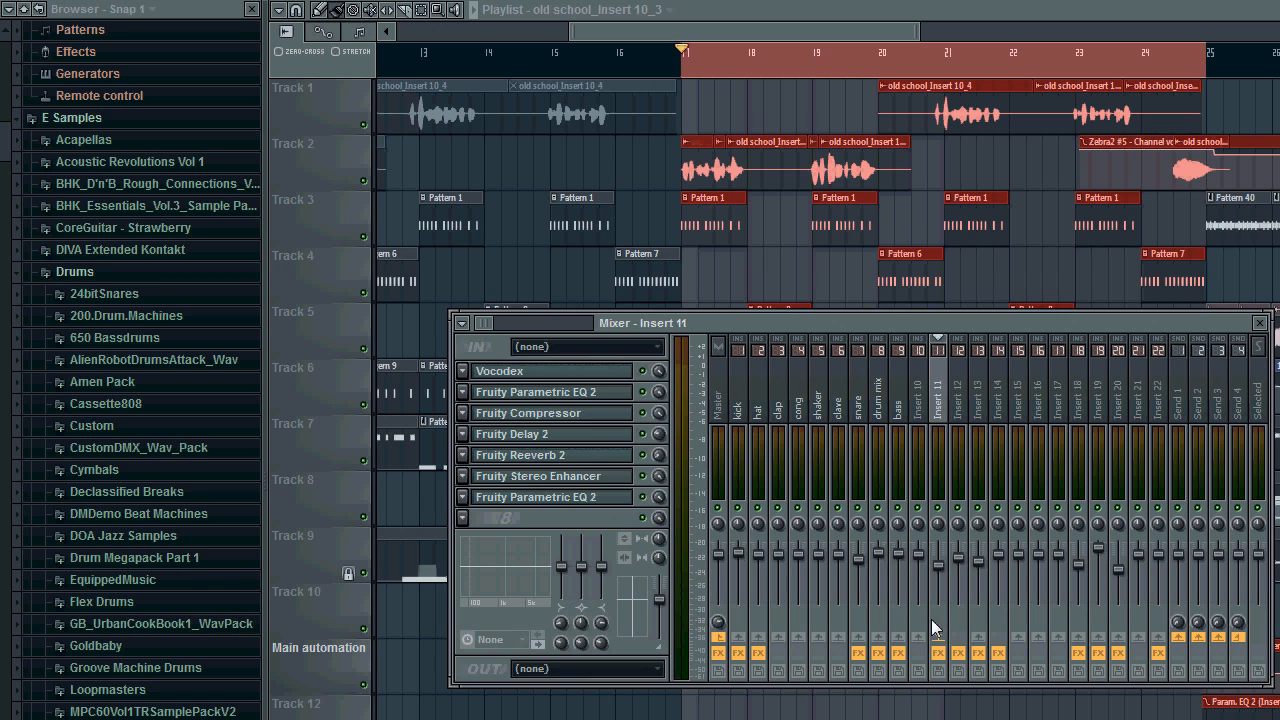
key("F9")
key("space")
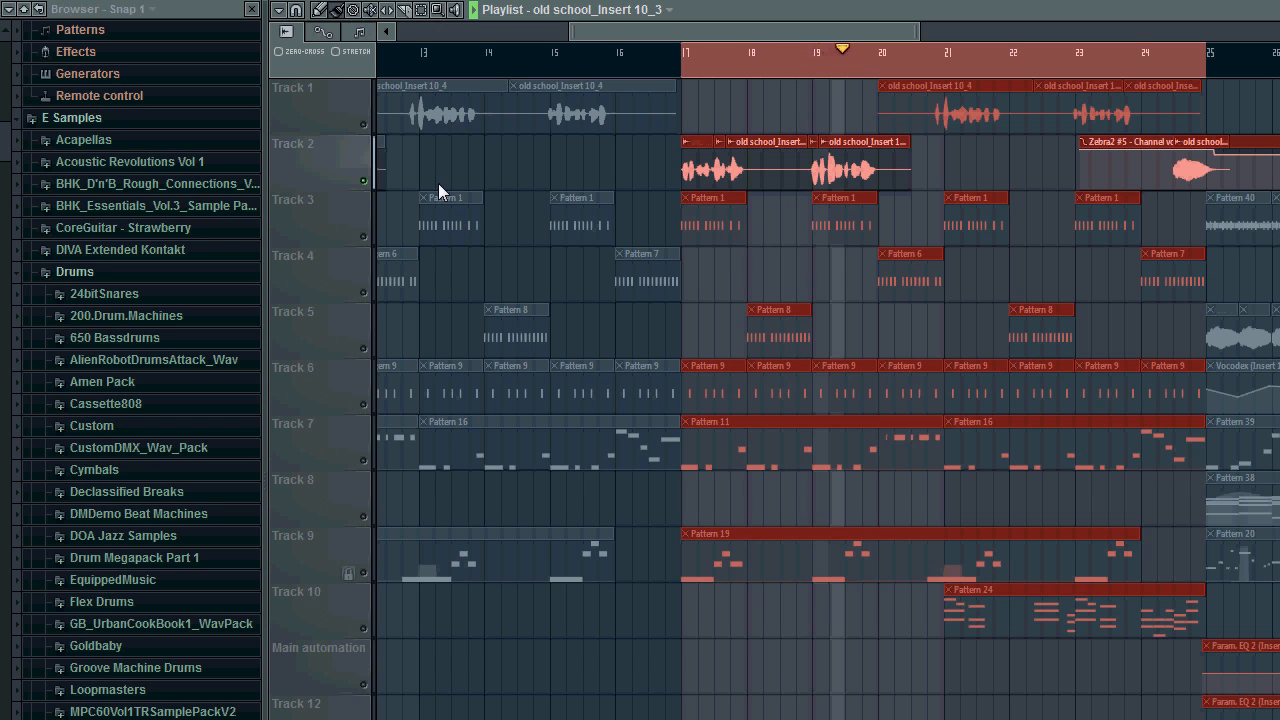
key("space")
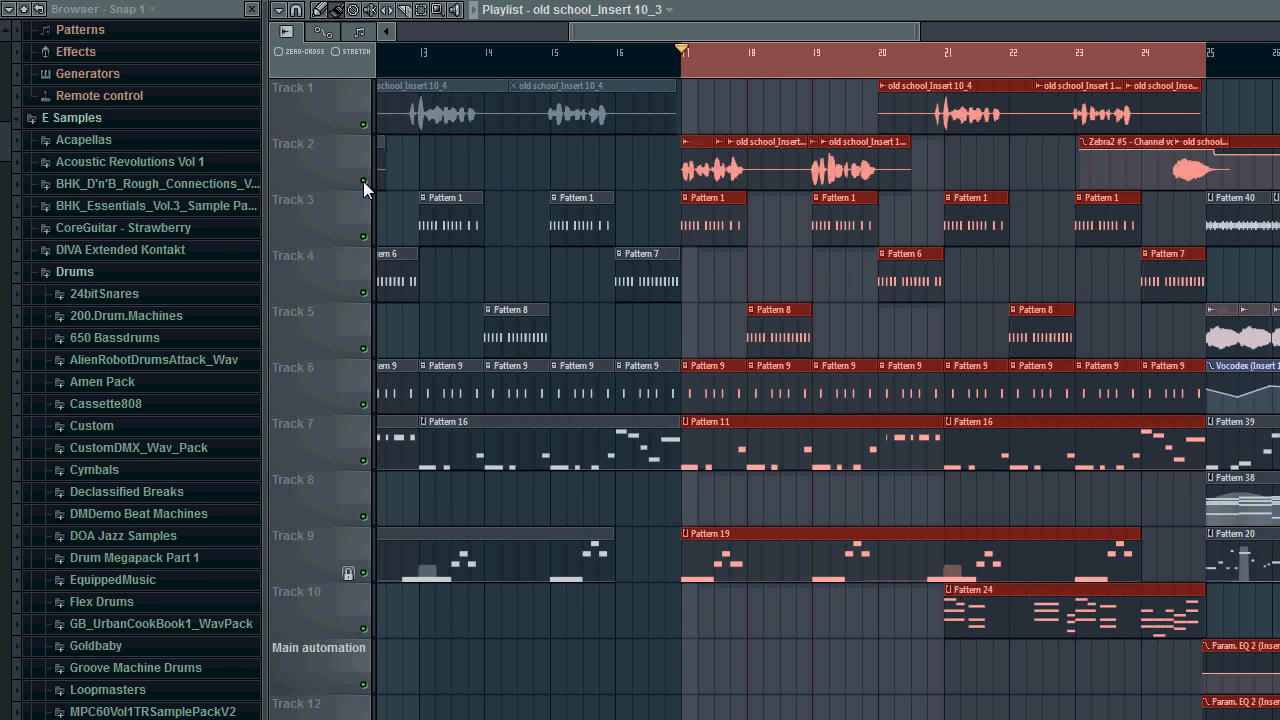
View Pattern 19's Zebra2 #4 notes in the piano roll, then return to its channels in the step sequencer
key("F9")
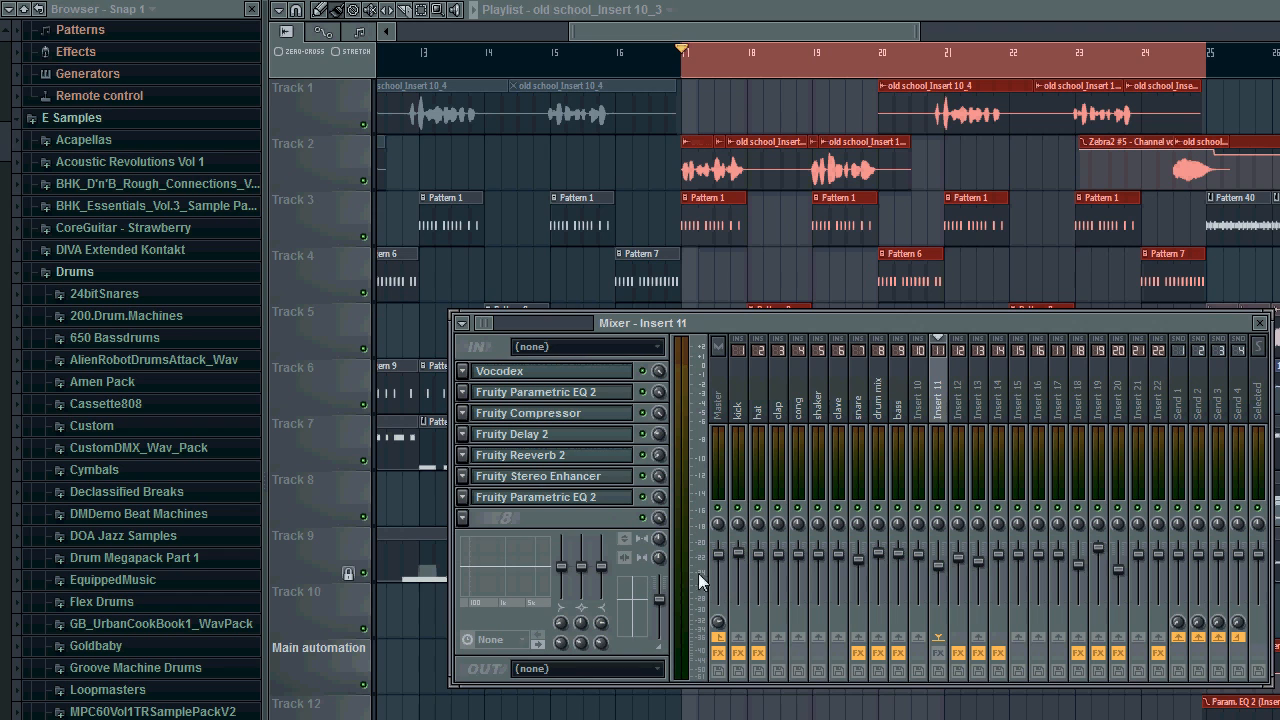
key("F9")
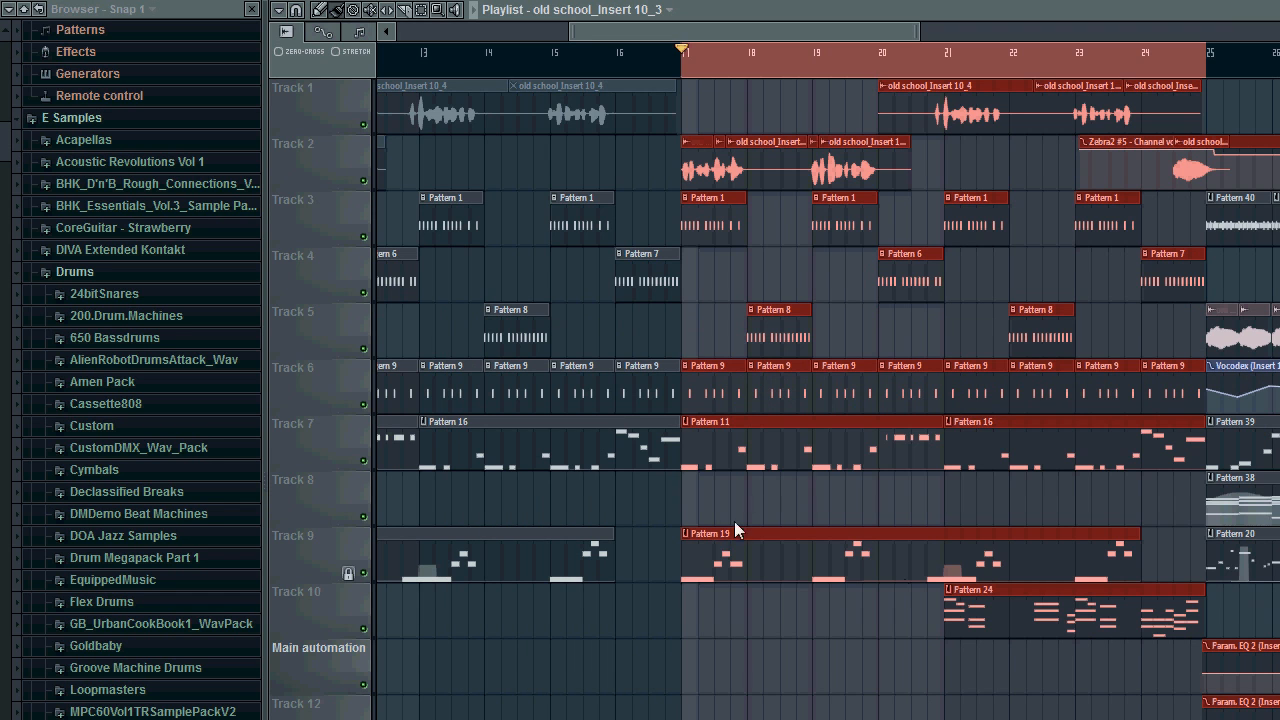
double_click(724, 546)
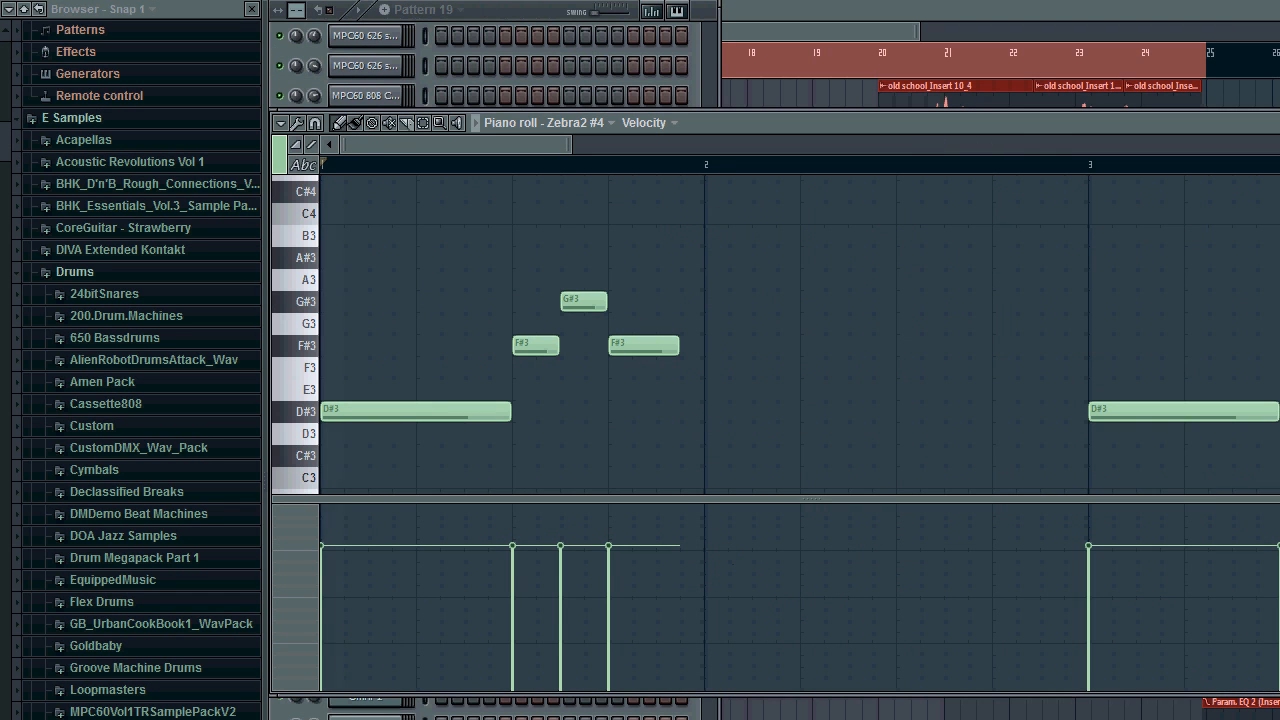
key("F5")
key("F6")
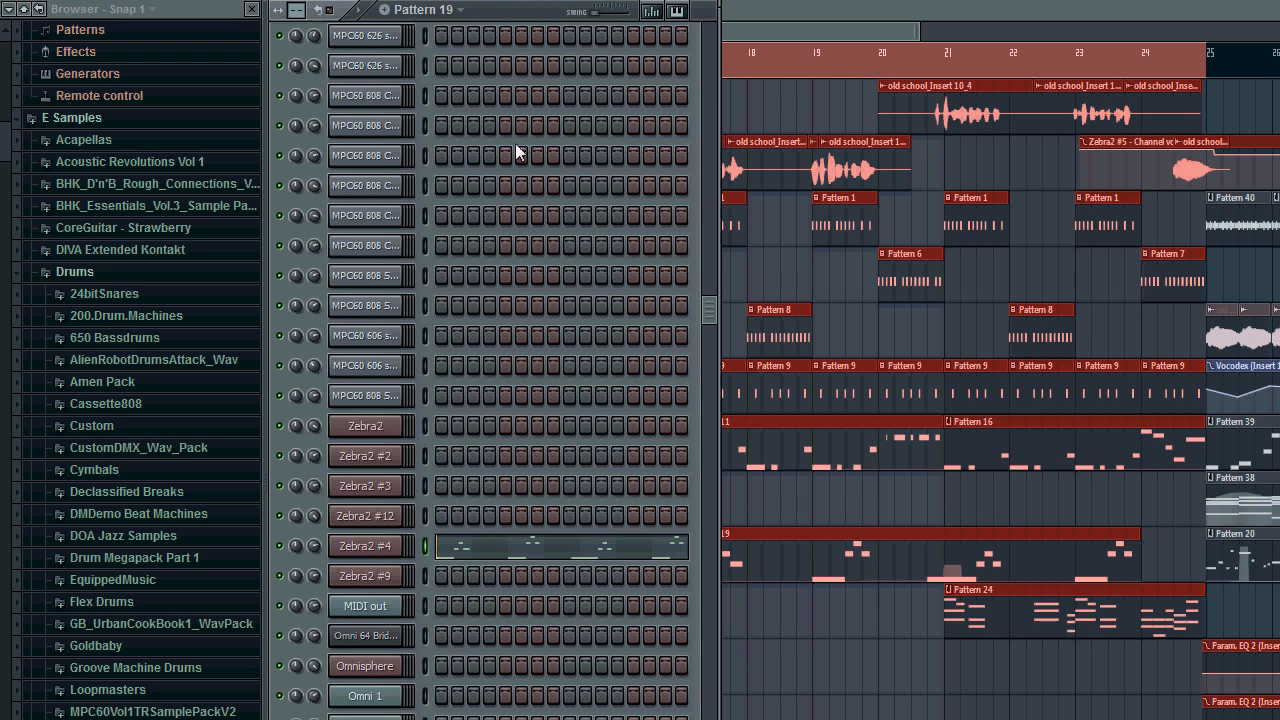
Open the Zebra2 #4 channel, select mixer Insert 12 and turn off its routing to the Master
left_click(385, 542)
key("F9")
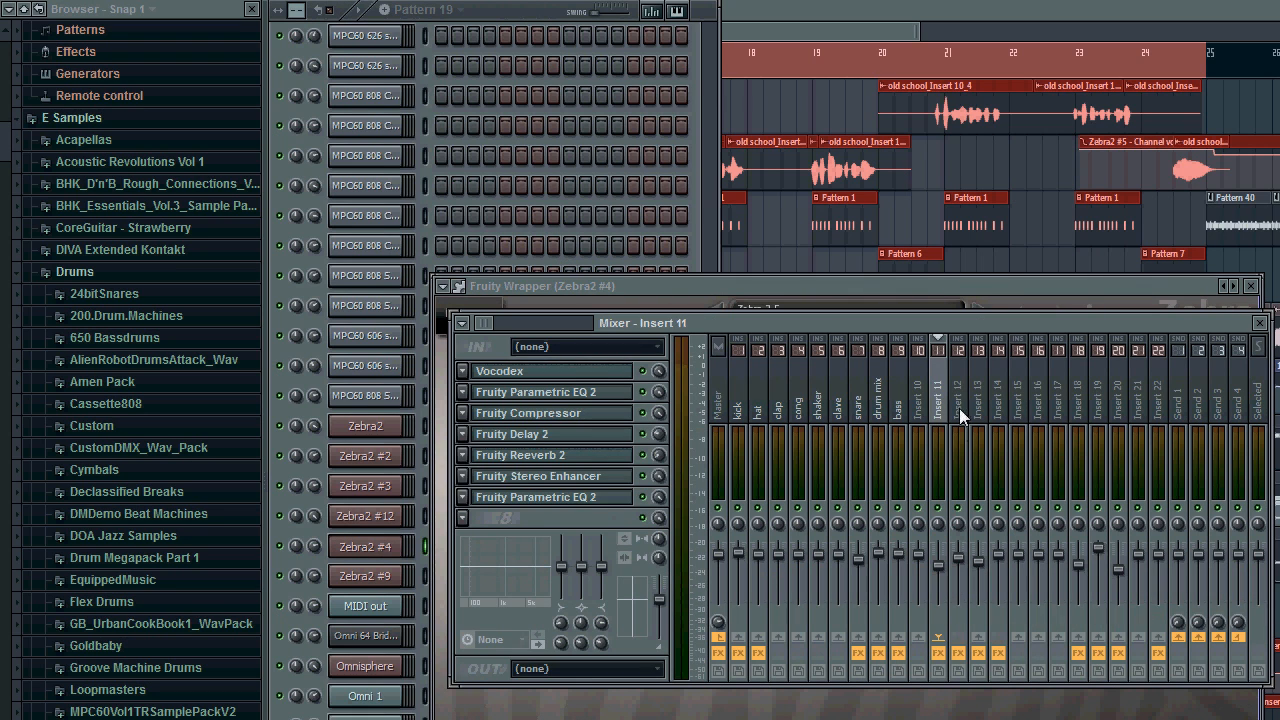
left_click(959, 408)
left_click(718, 637)
Play Pattern 19 with Insert 12 off the Master, then bring the mixer back to the front
left_click(478, 14)
key("space")
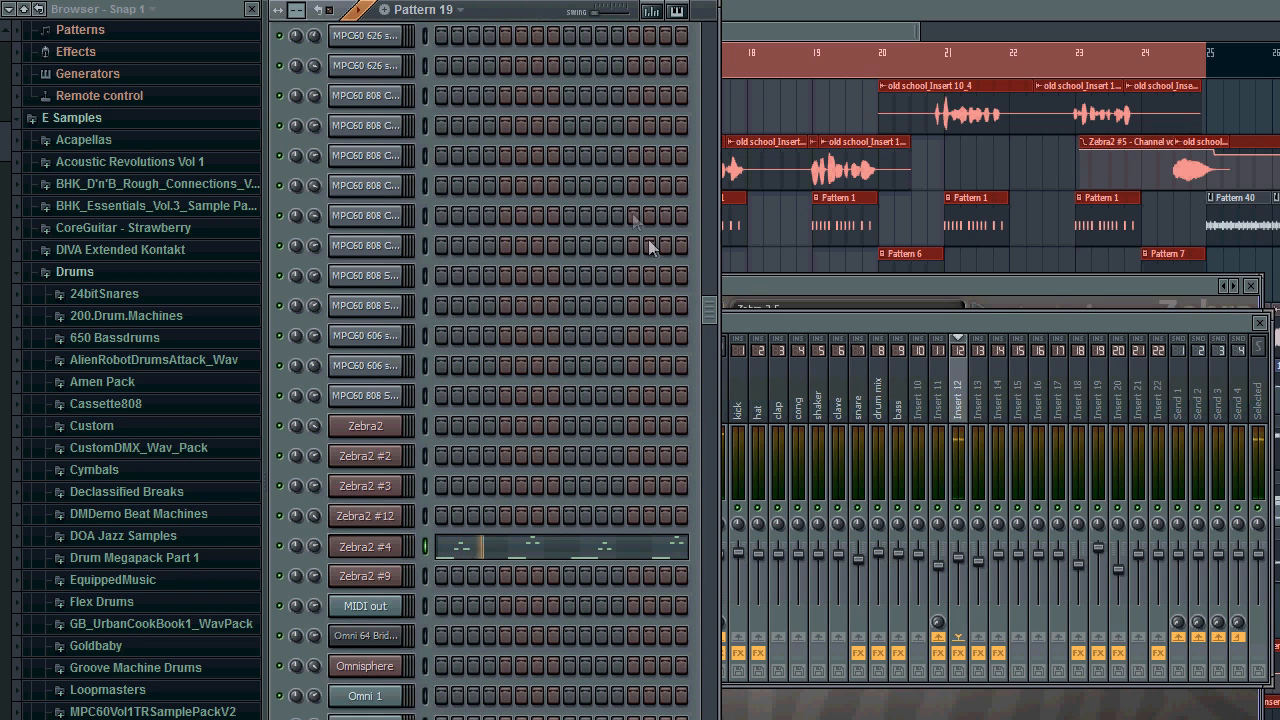
left_click(888, 316)
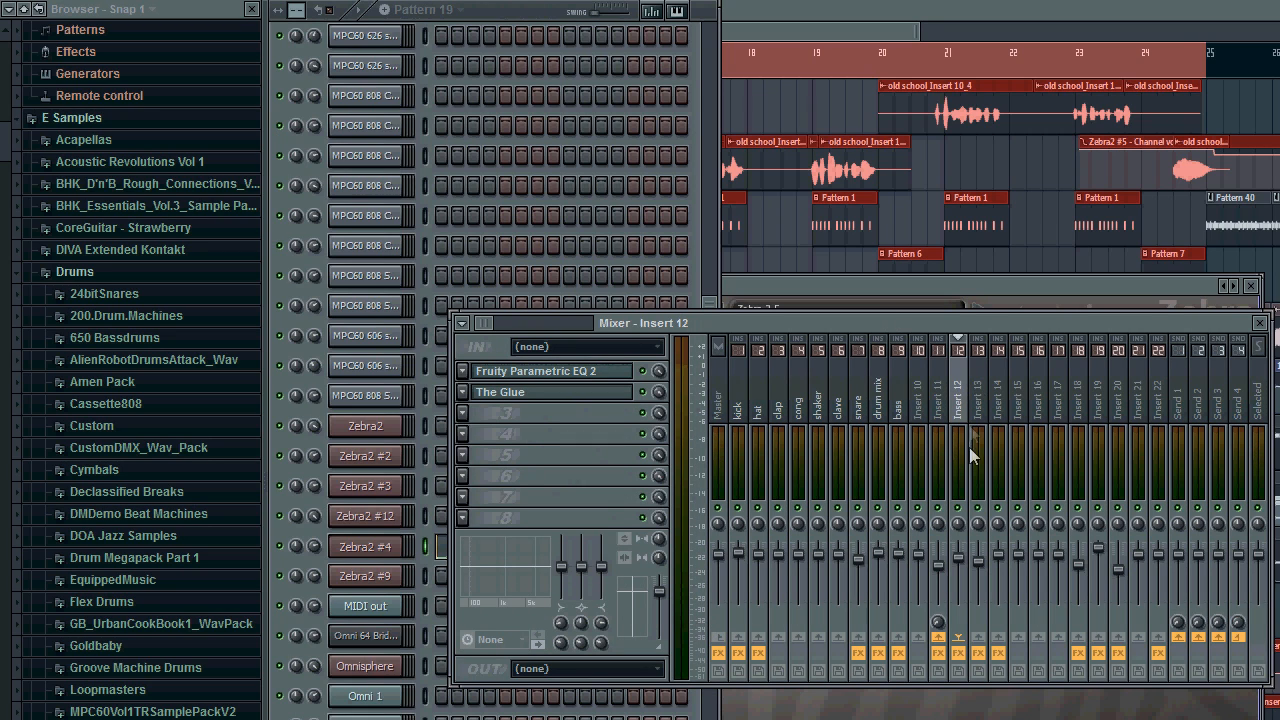
Check the sidechain routing options from Insert 12 to Insert 11, then open the Vocodex effect on Insert 11
right_click(938, 637)
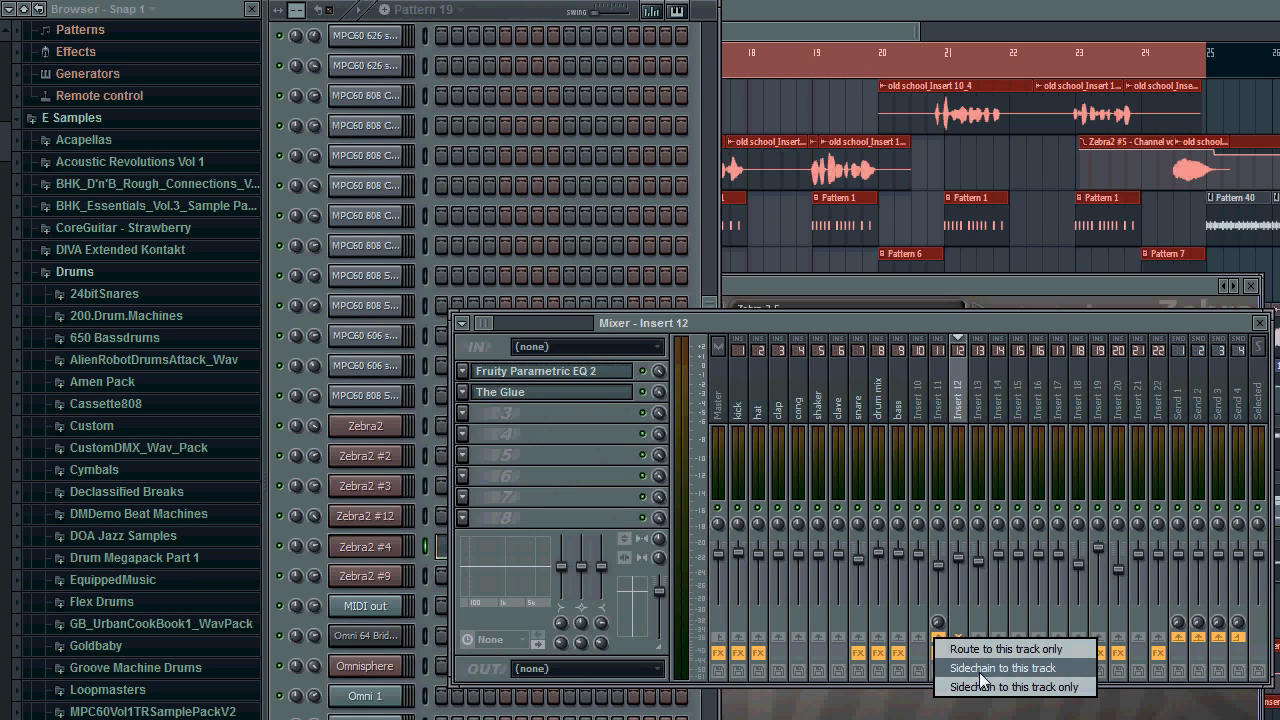
left_click(939, 403)
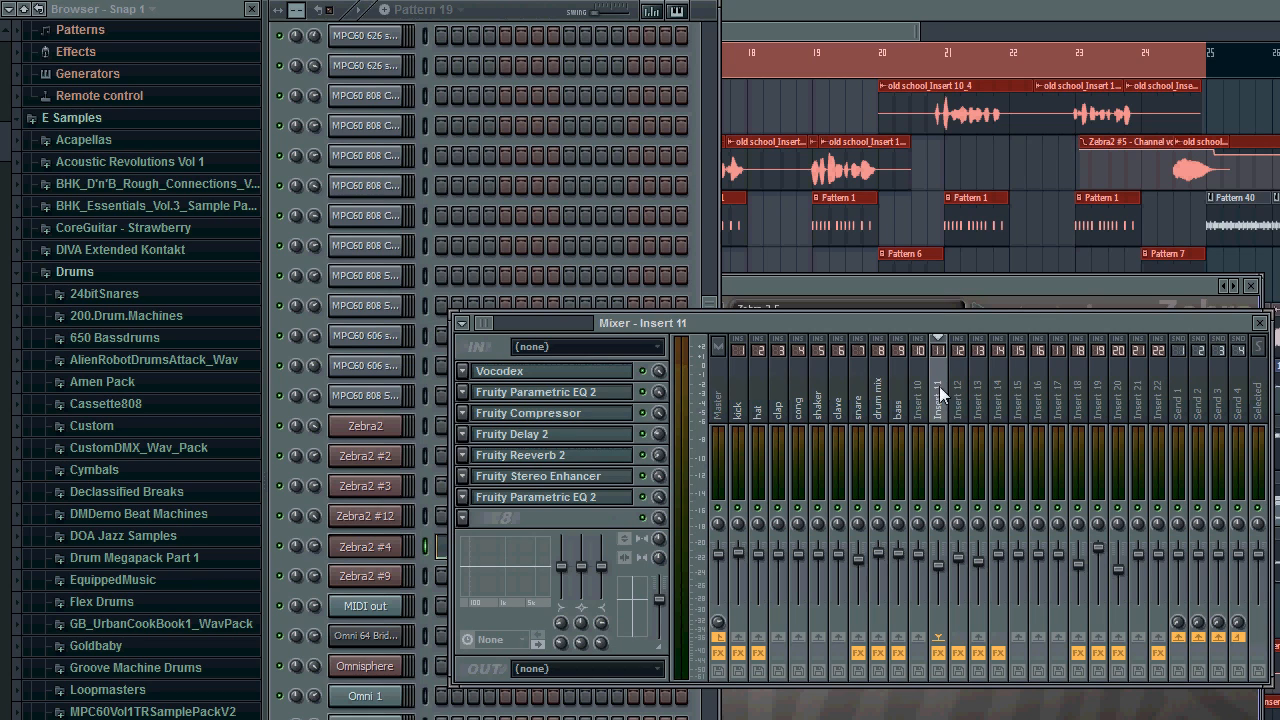
left_click(597, 370)
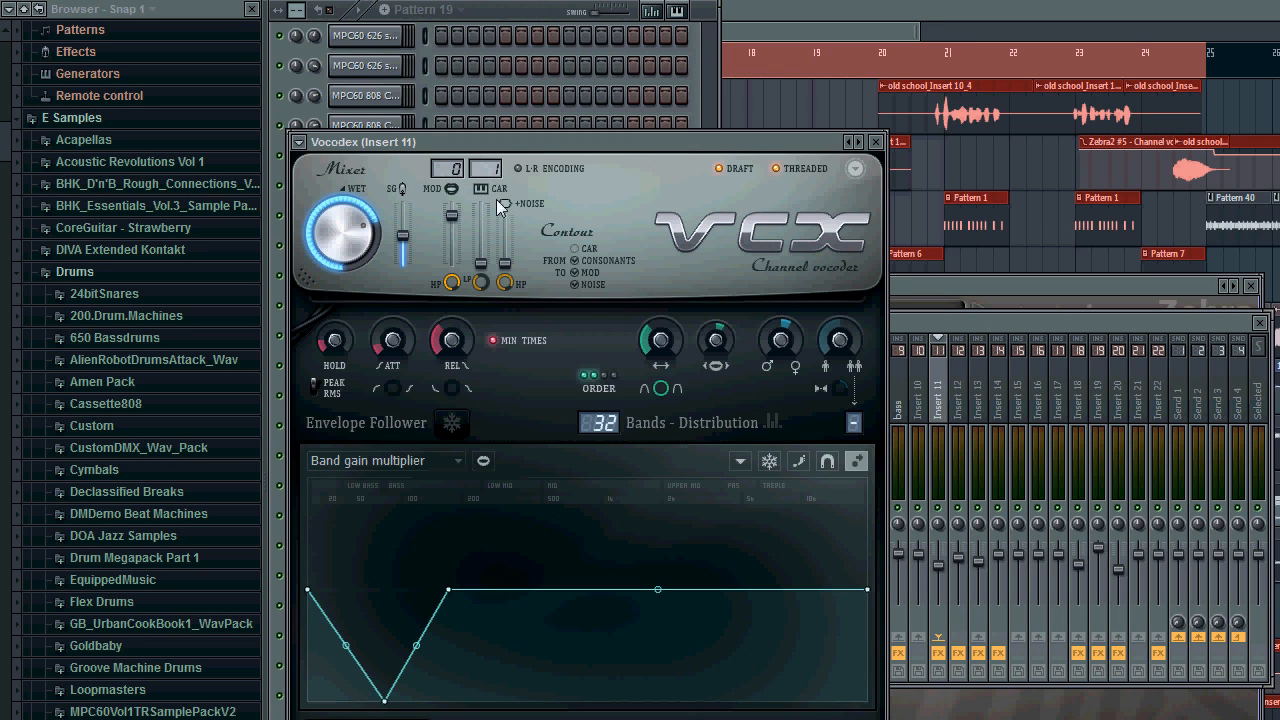
Leave only Tracks 1, 2 and 9 active in the playlist and play the bar 17 selection, checking Insert 11 in the mixer
left_click(518, 22)
key("F5")
key("space")
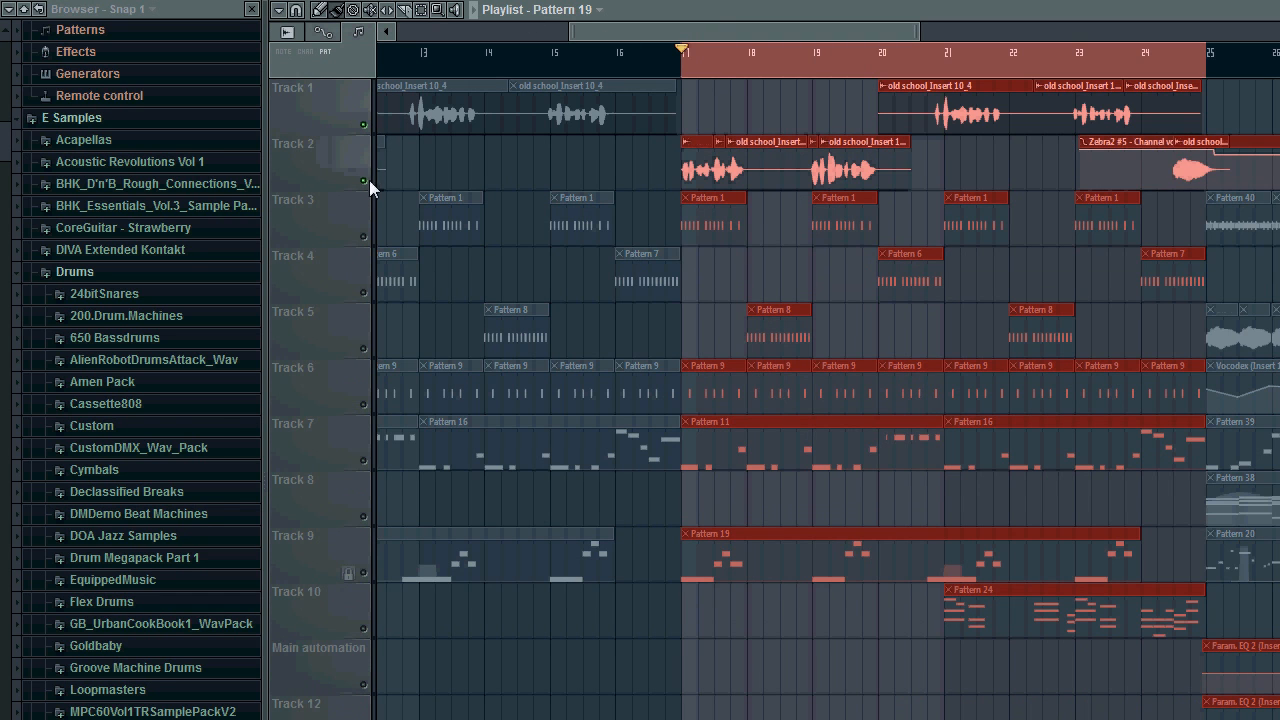
key("F5")
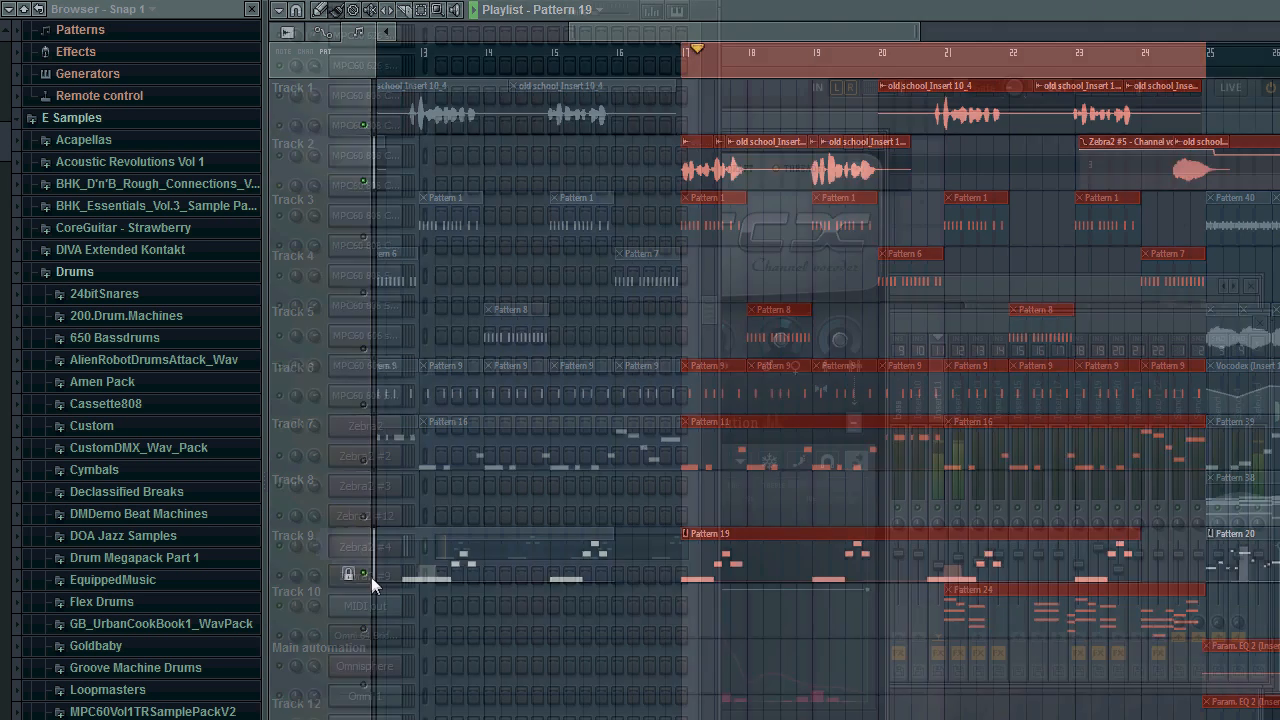
left_click(927, 323)
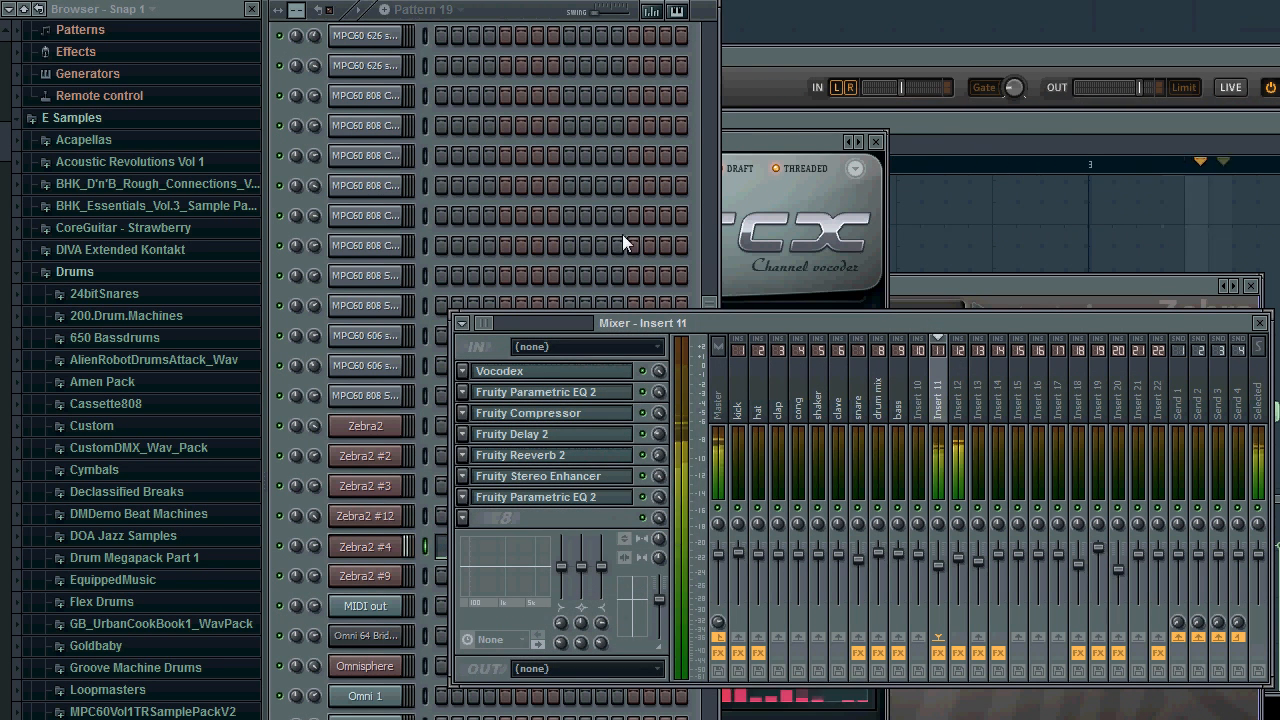
key("F5")
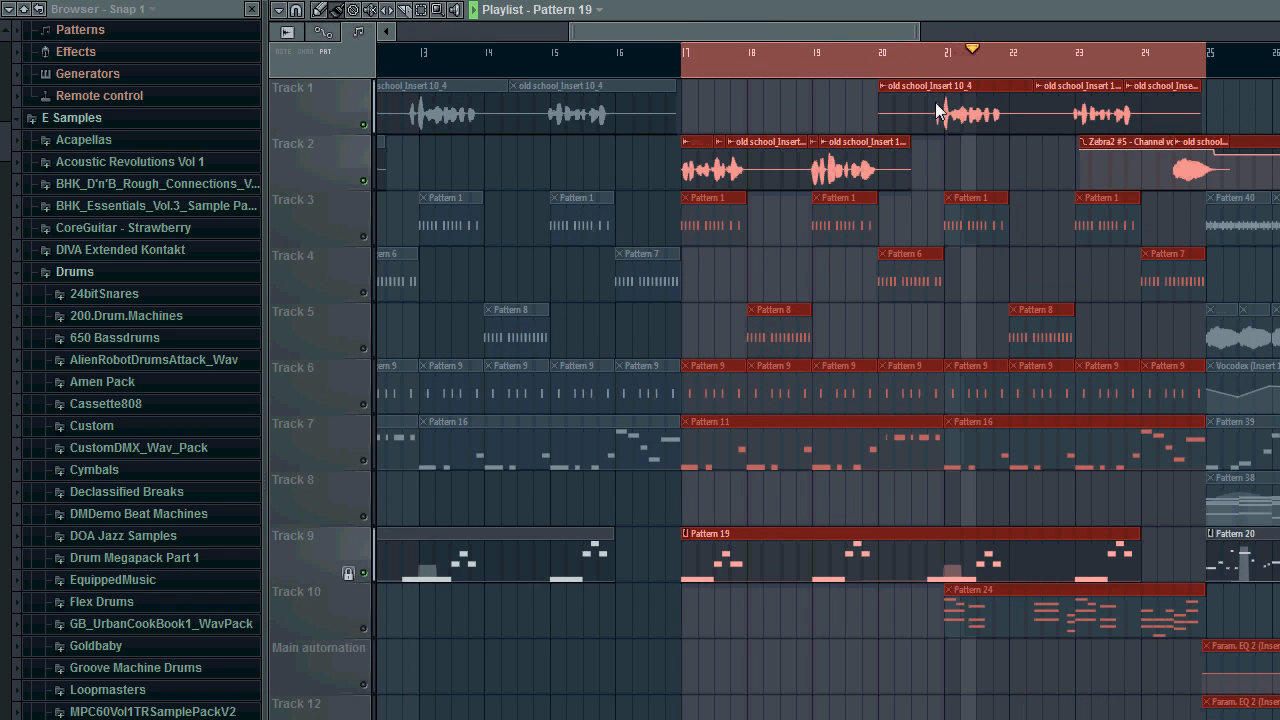
Play the vocoded vocal selection again from around bar 23
key("space")
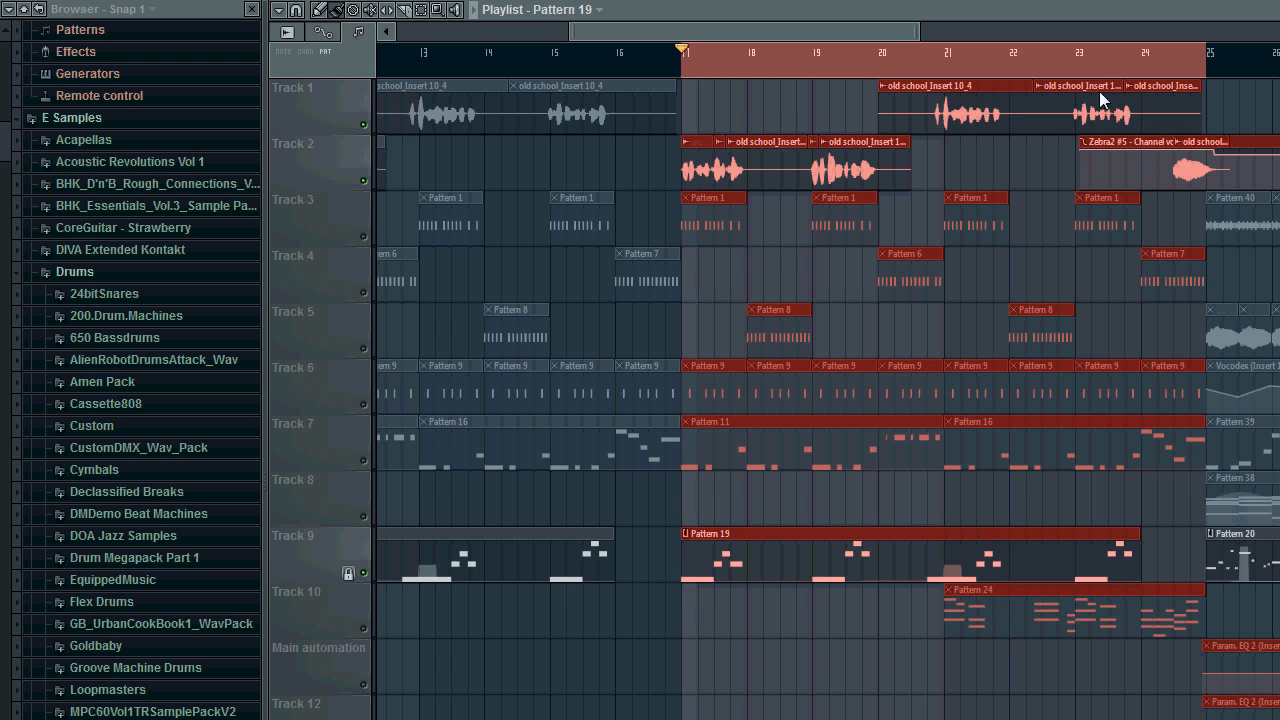
left_click(1070, 52)
key("space")
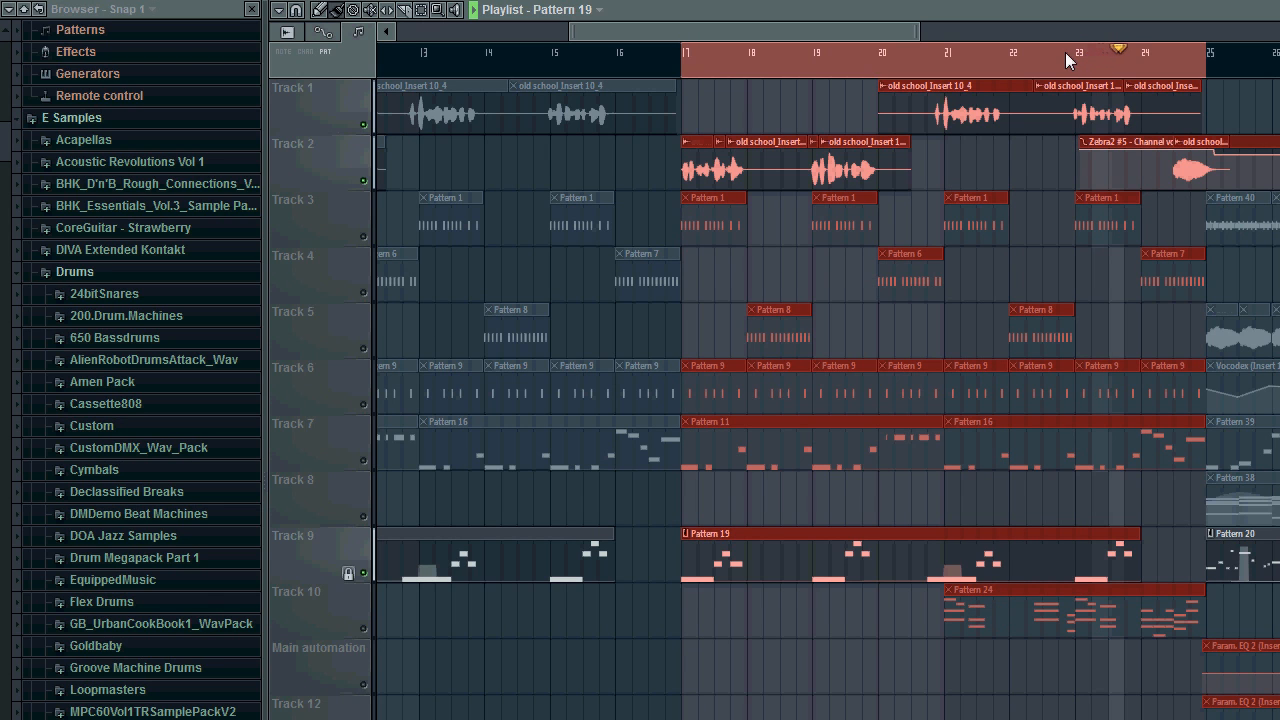
key("space")
Show the mixer and inspect the first Fruity Parametric EQ 2 on Insert 11, right after Vocodex
key("F9")
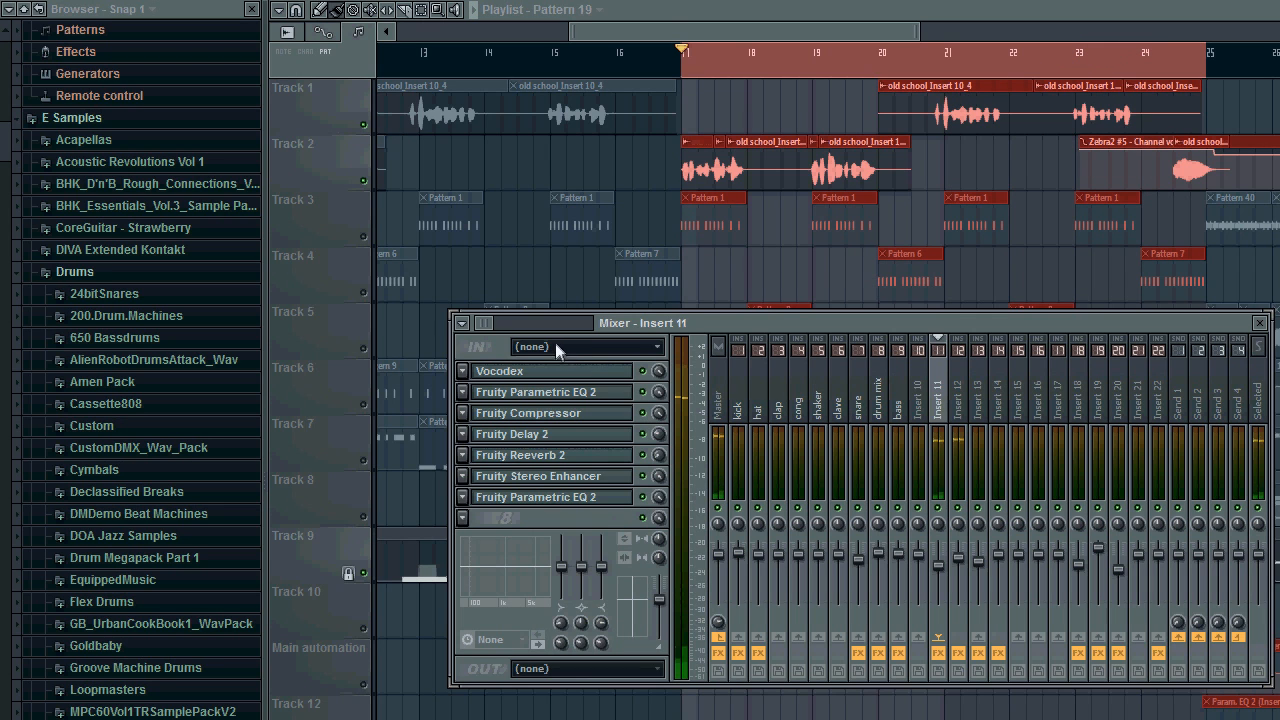
left_click(618, 392)
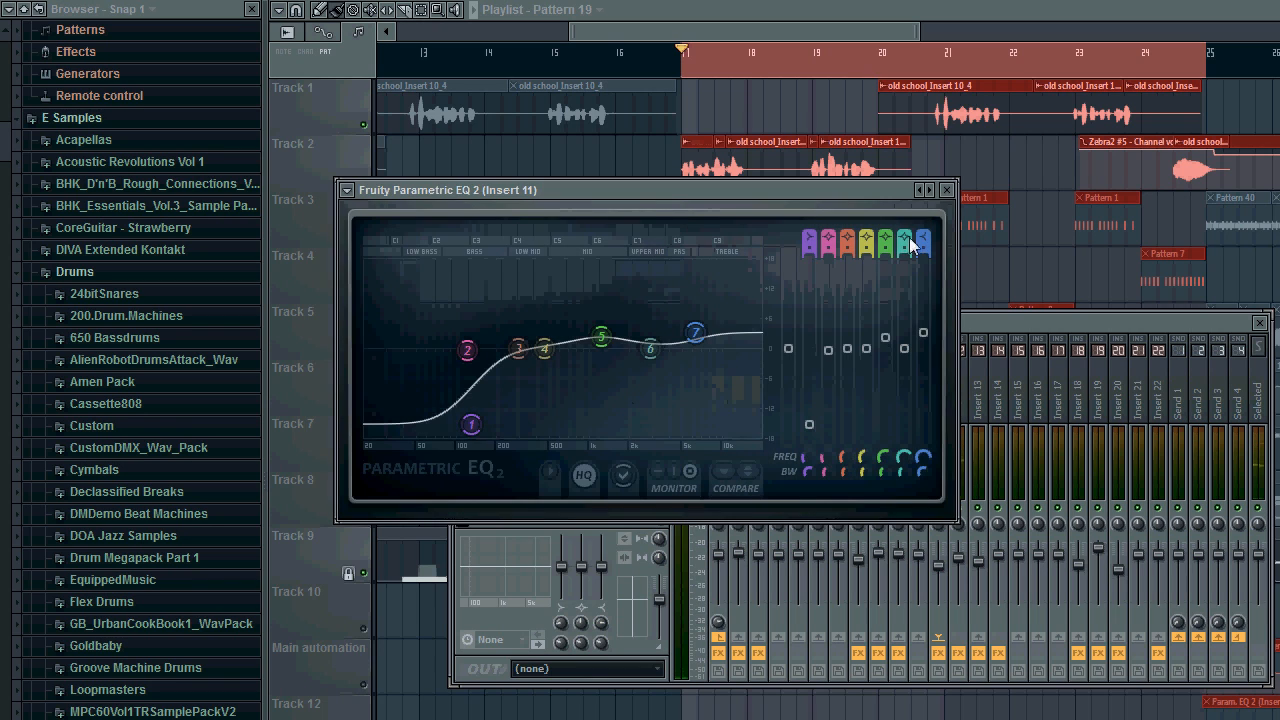
left_click(946, 190)
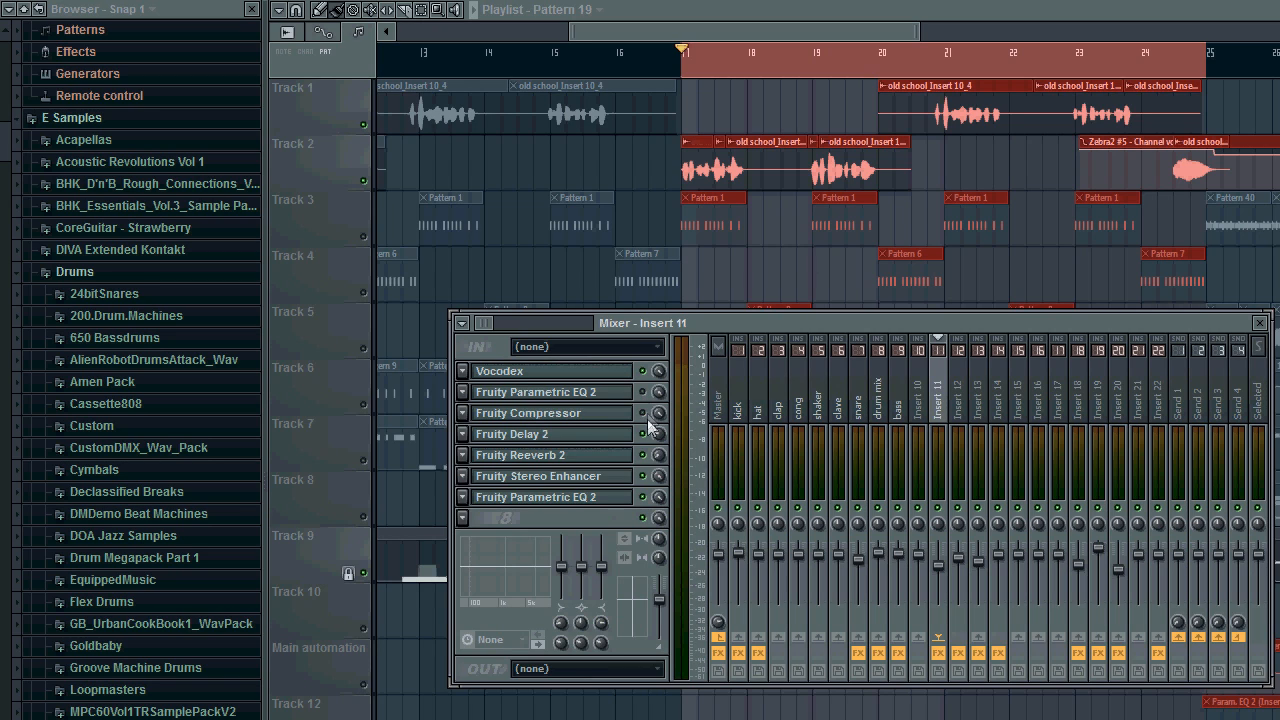
Play the selection with all Insert 11 effects after Vocodex bypassed to compare the dry vocoder sound
key("space")
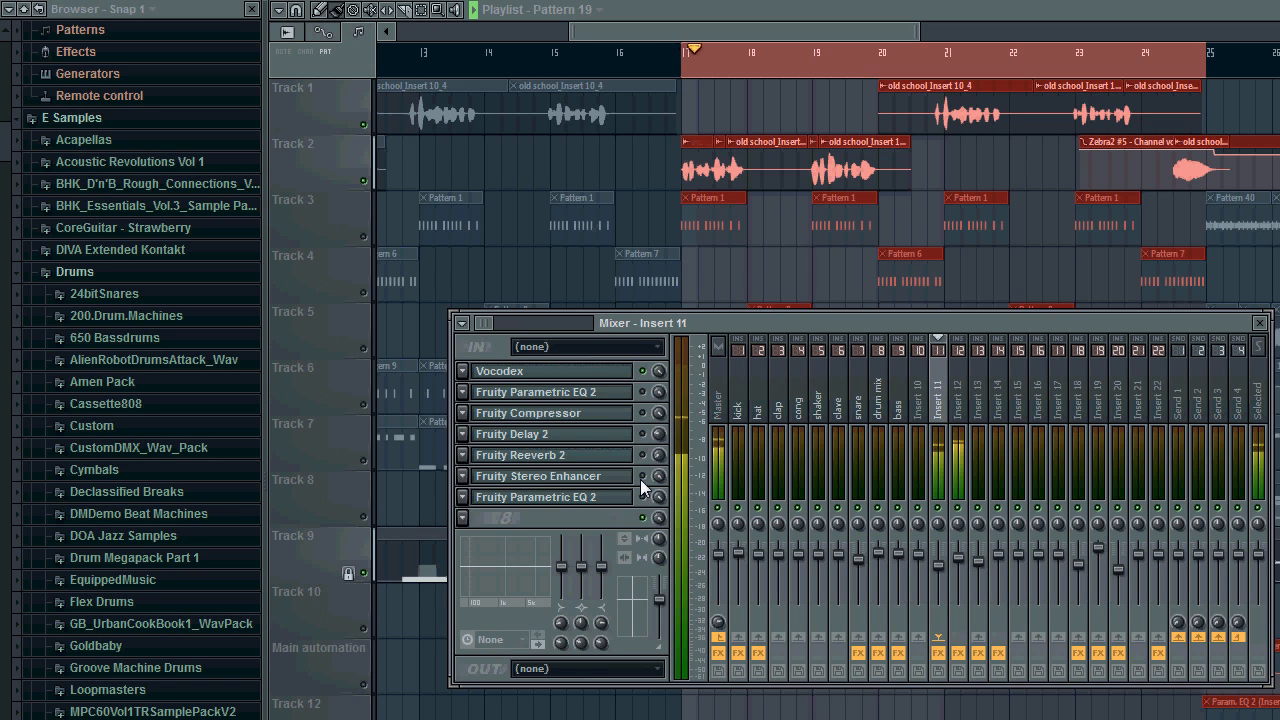
key("space")
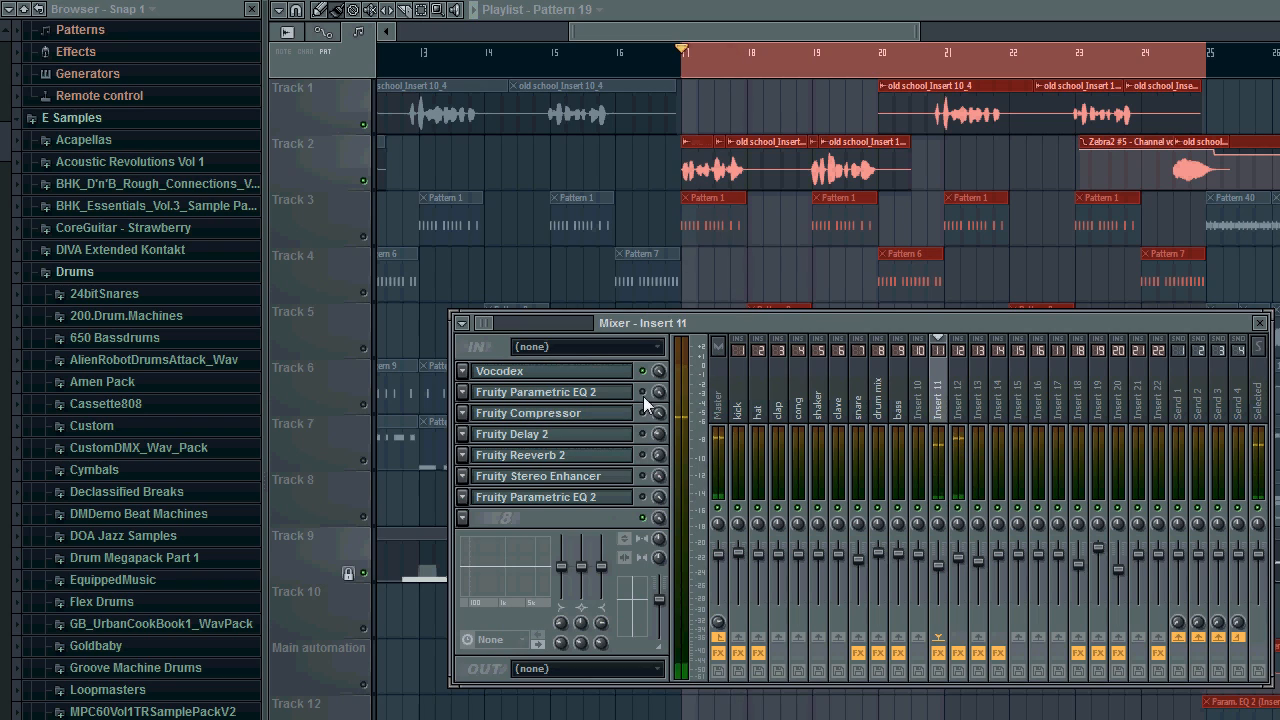
key("space")
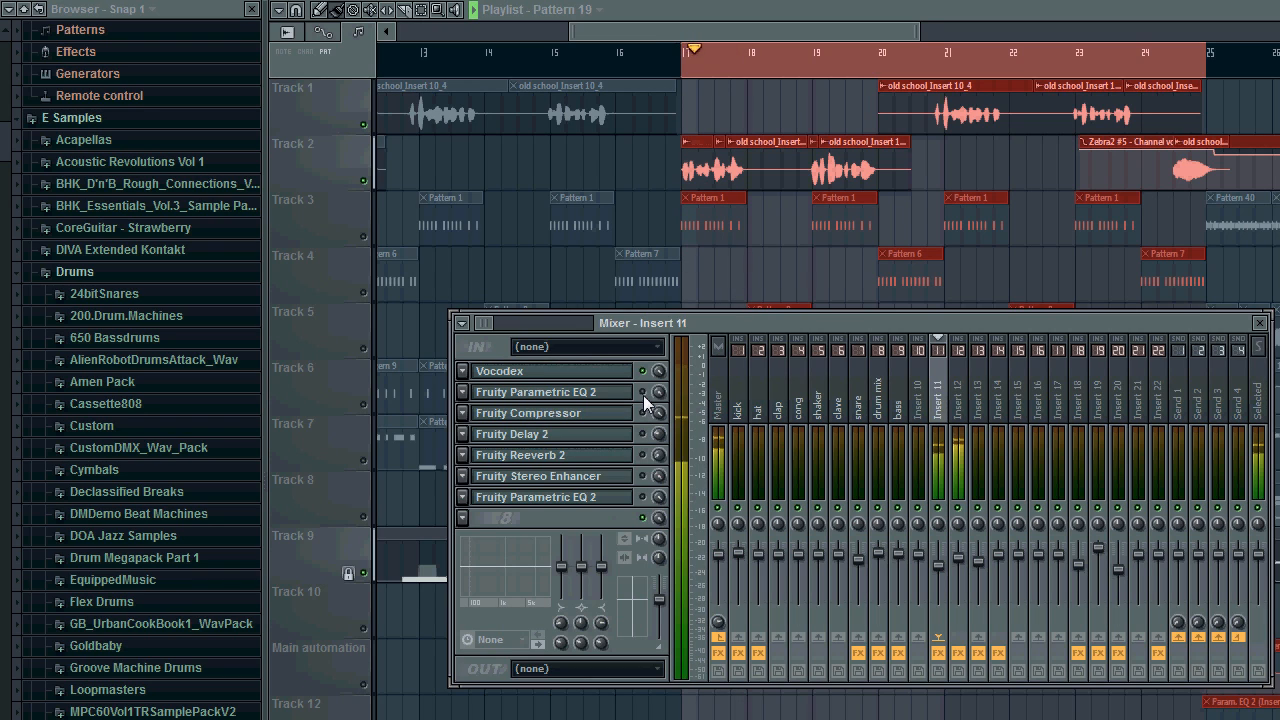
key("space")
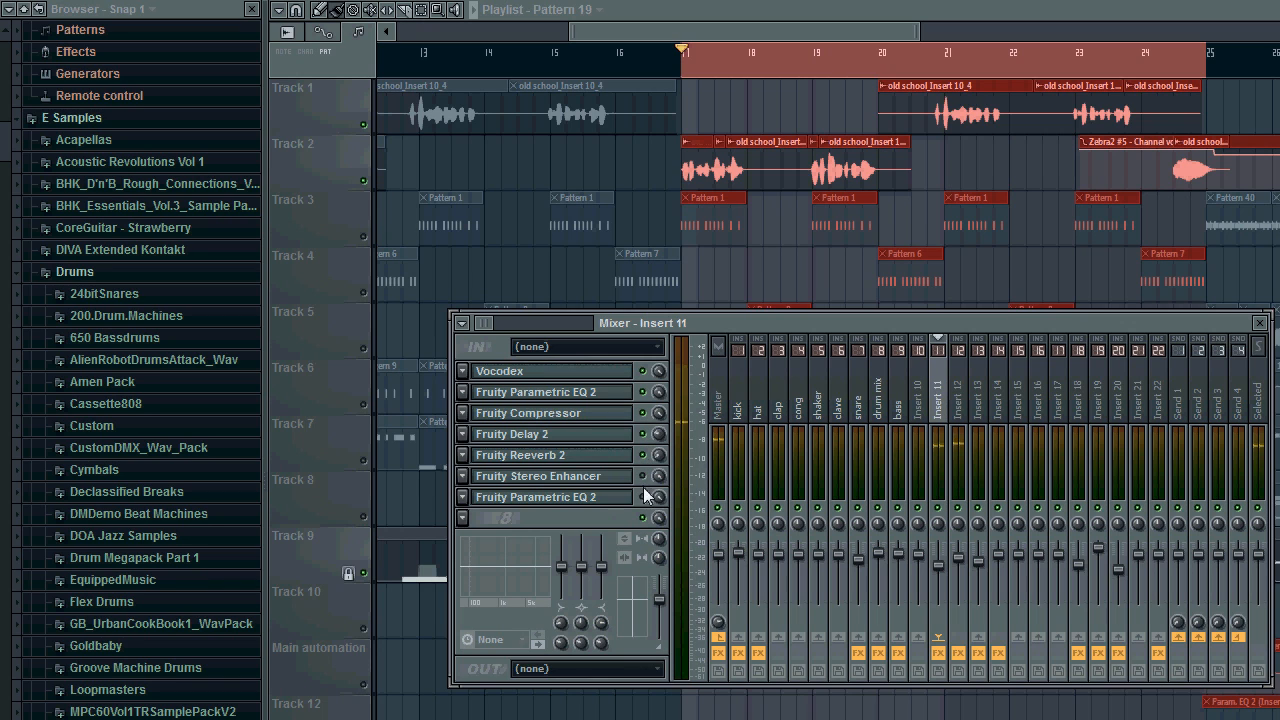
Inspect the last Fruity Parametric EQ 2 on Insert 11 and play the selection with the effects enabled
left_click(616, 494)
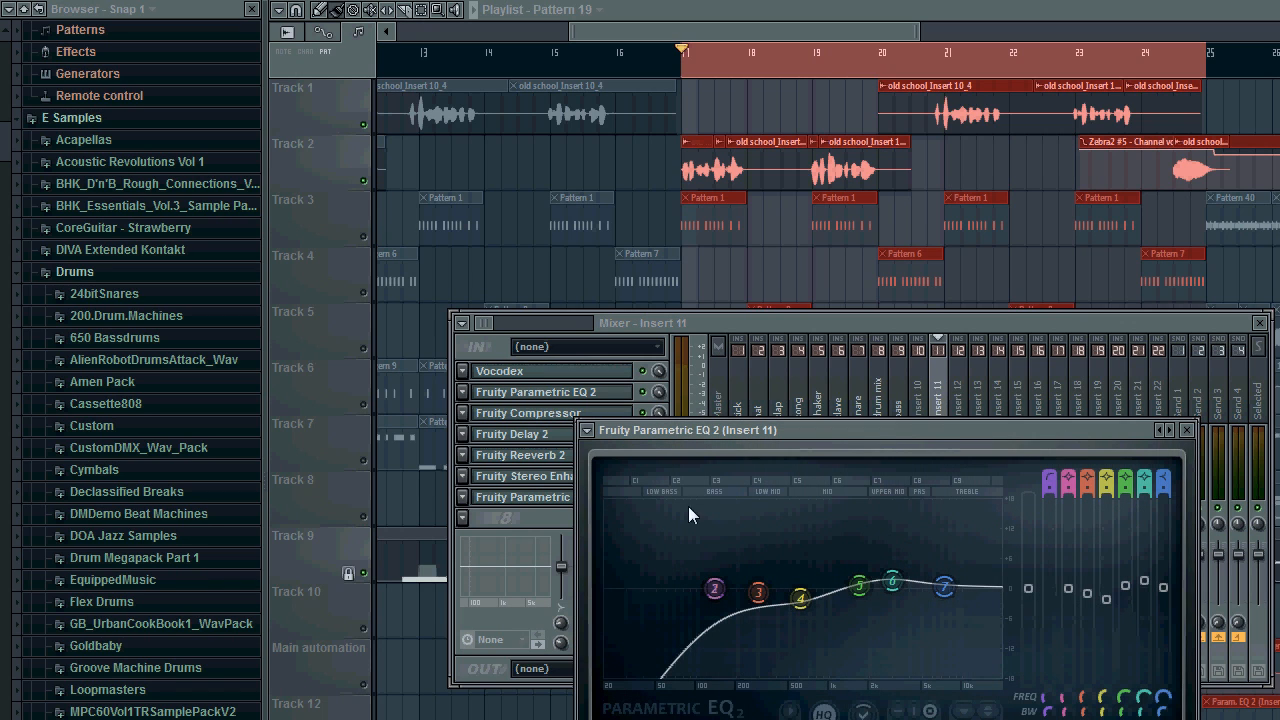
left_click(1187, 430)
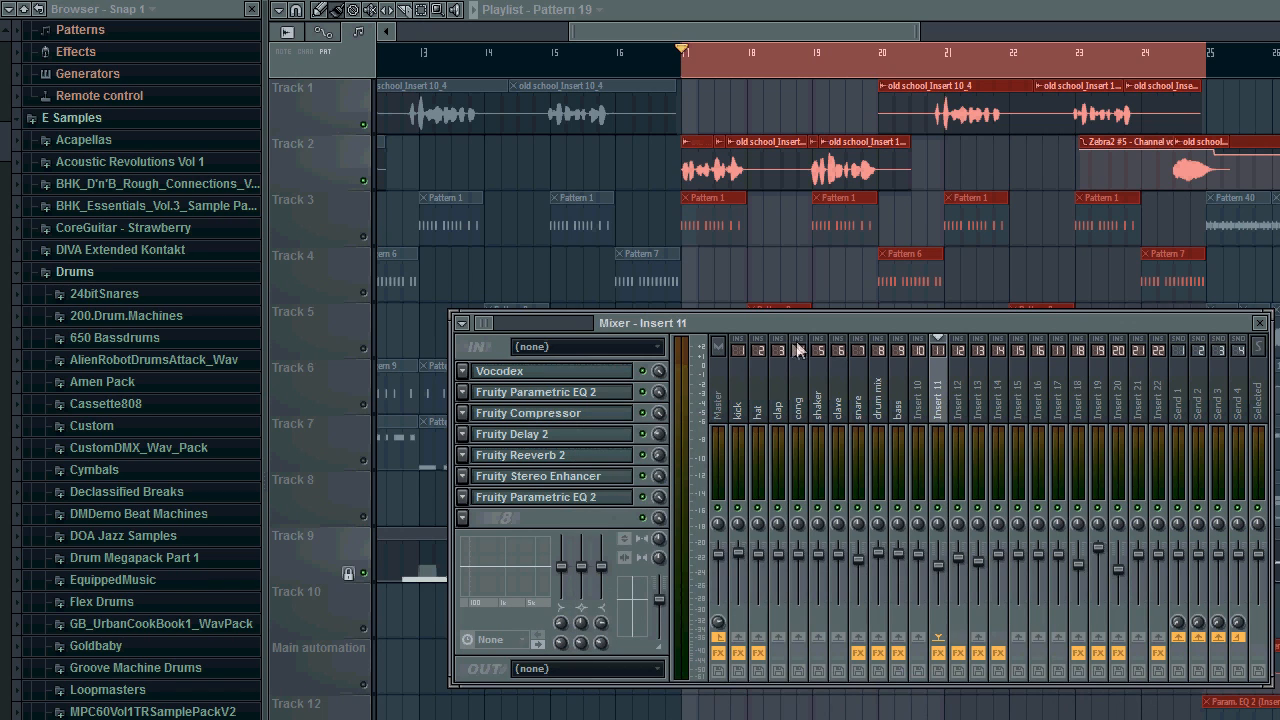
key("space")
left_click_drag(679, 31, 693, 29)
key("space")
Clear the bar 17 selection, reactivate all playlist tracks and place the playhead at bar 21
left_click_drag(885, 28, 878, 28)
left_click(828, 55)
key("F9")
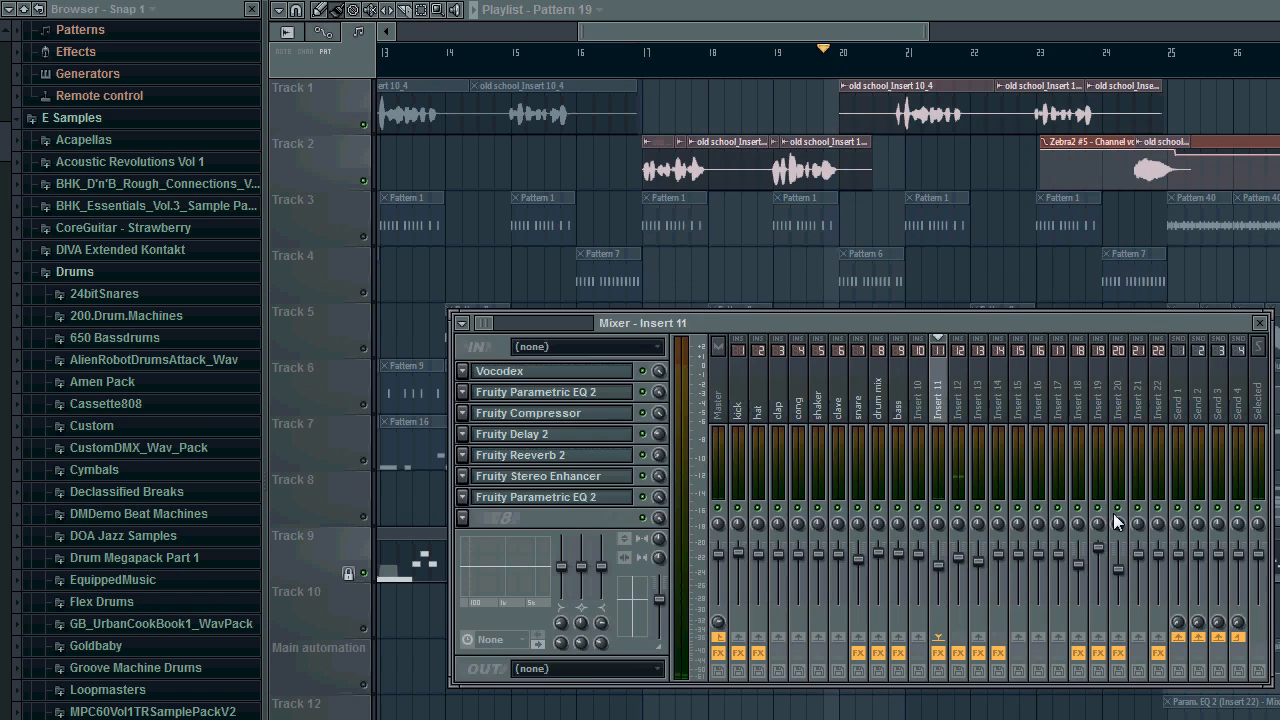
left_click(914, 58)
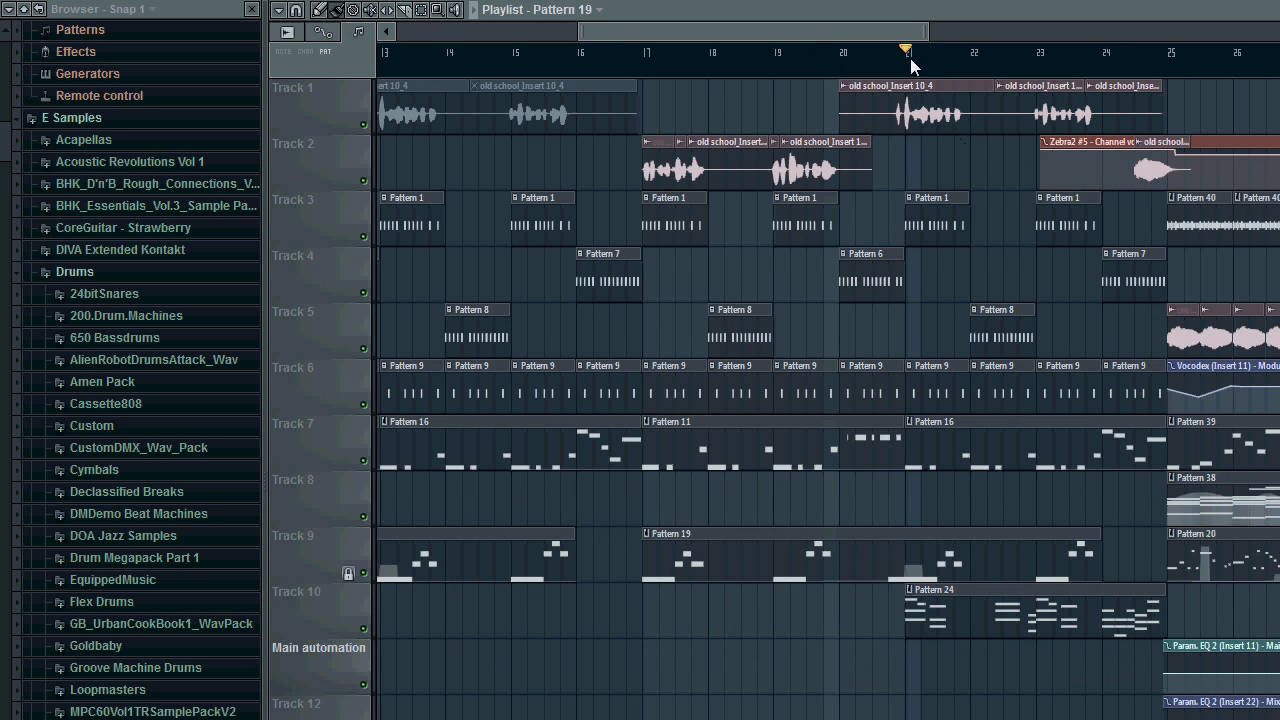
Open the Track 10 Pattern 24 clip in the Zebra2 #2 piano roll and move the window up slightly
double_click(921, 614)
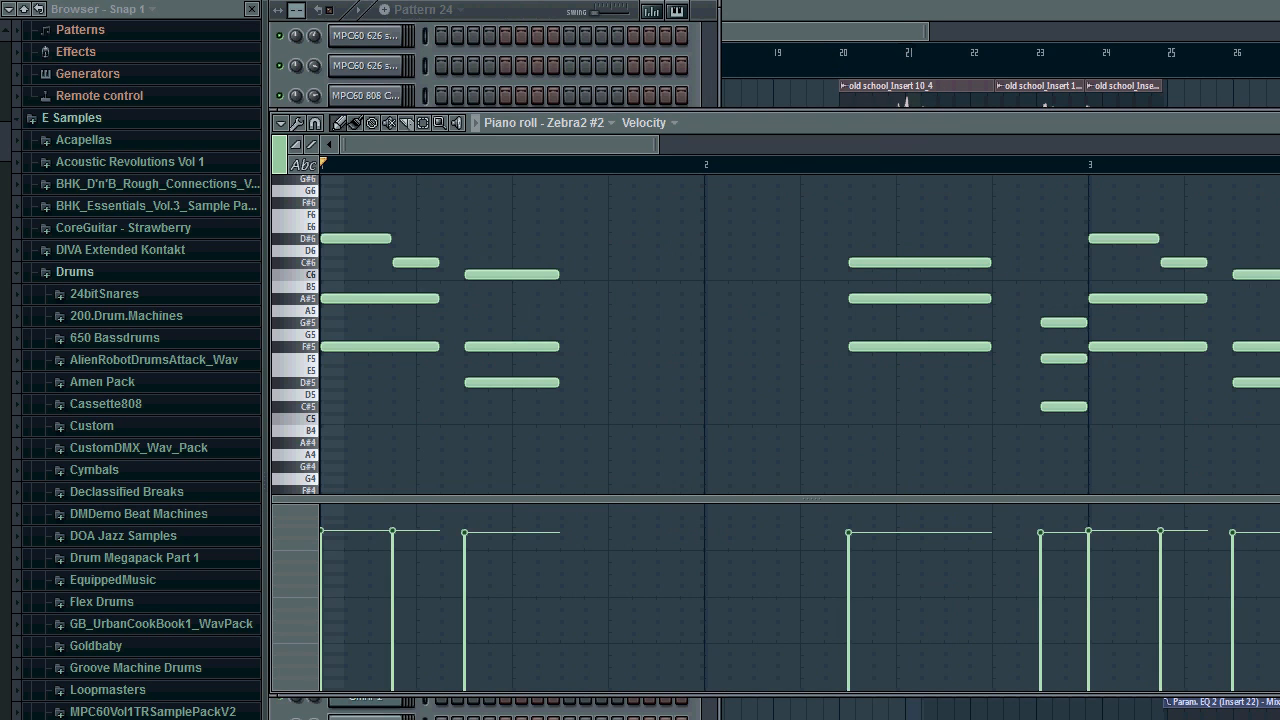
left_click_drag(727, 126, 752, 99)
key("space")
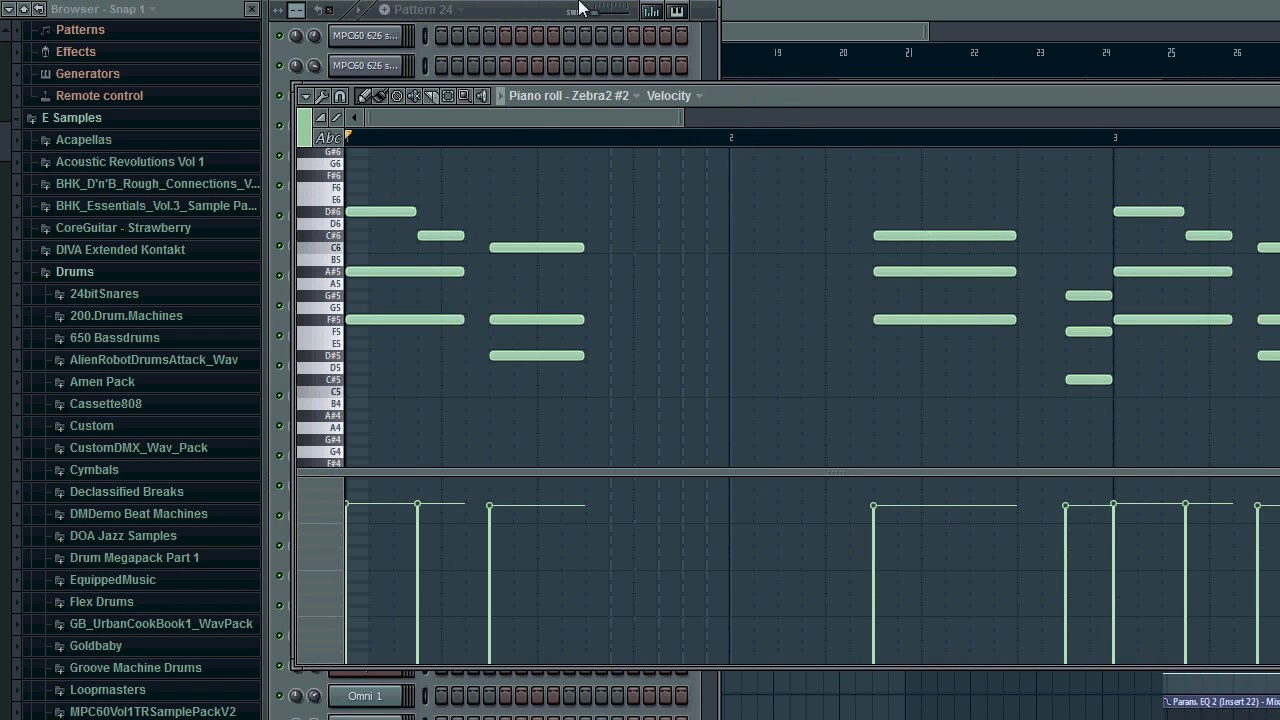
Open the Zebra2 #2 channel's C64 Arp patch and show its Synthesis page
left_click(524, 12)
left_click(365, 456)
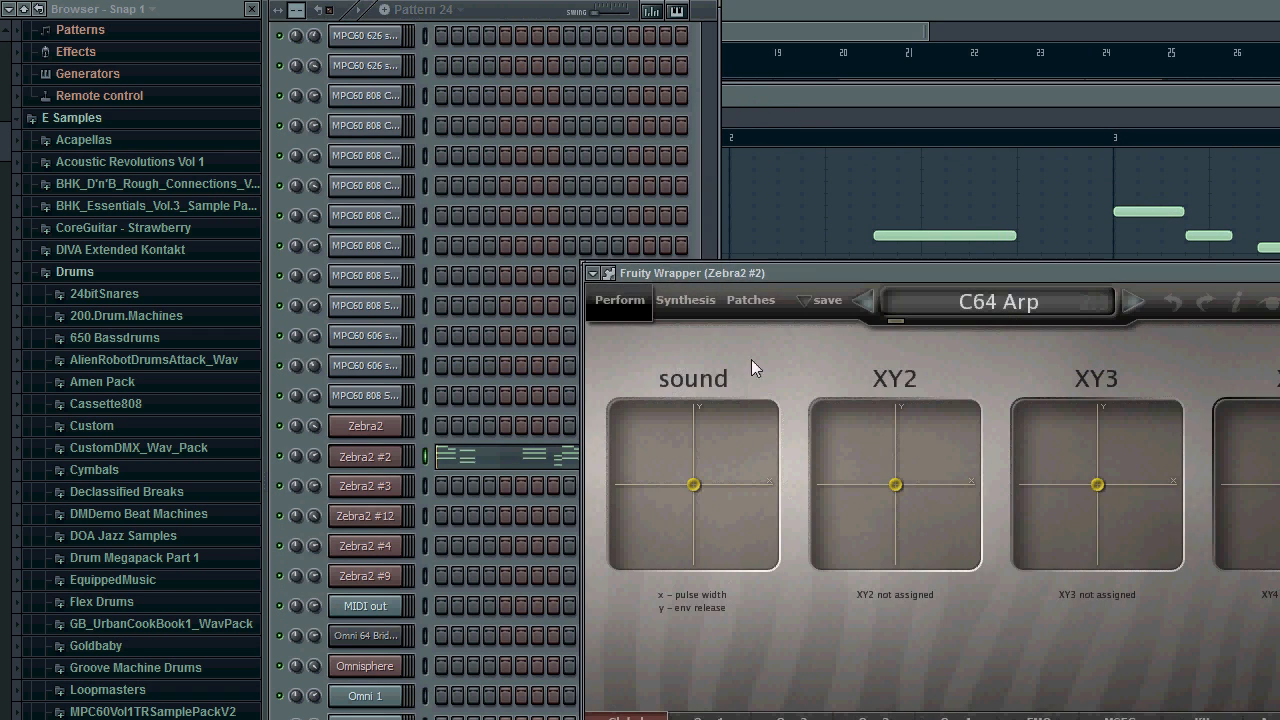
left_click(700, 303)
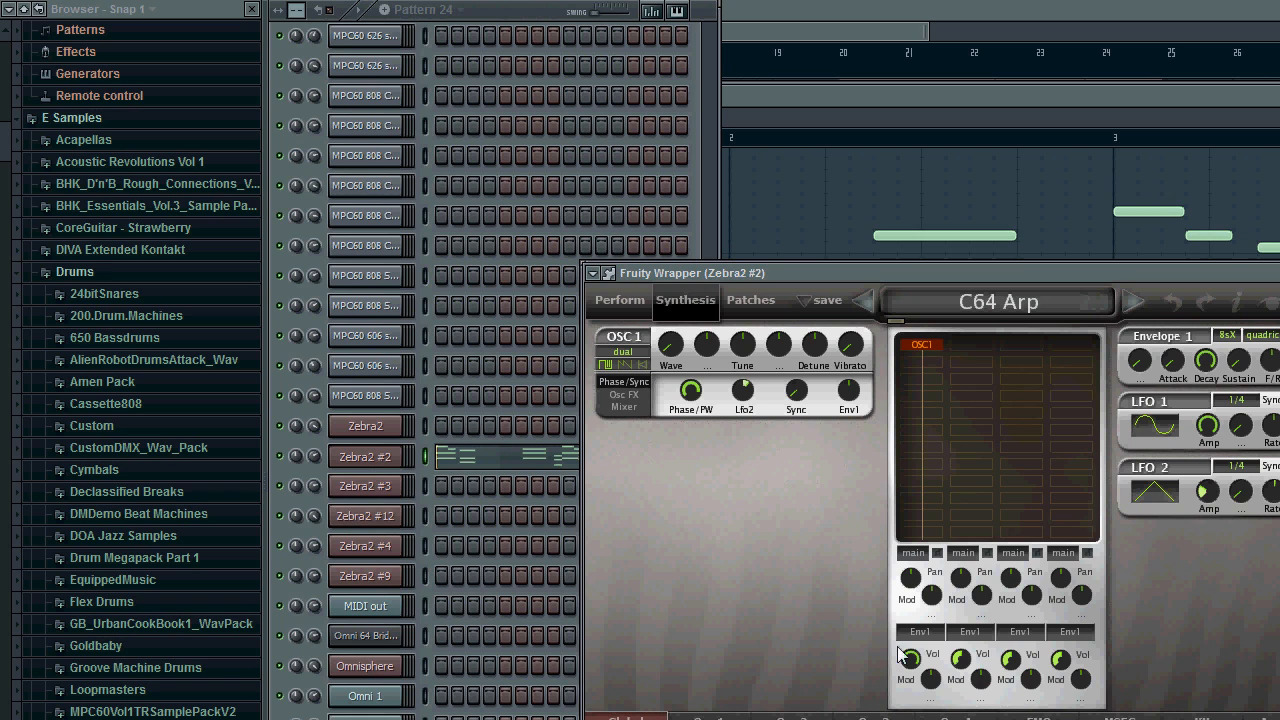
Move the Zebra2 #2 channel settings into view and show the arpeggiator functions
left_click(373, 462)
left_click_drag(1279, 250, 911, 92)
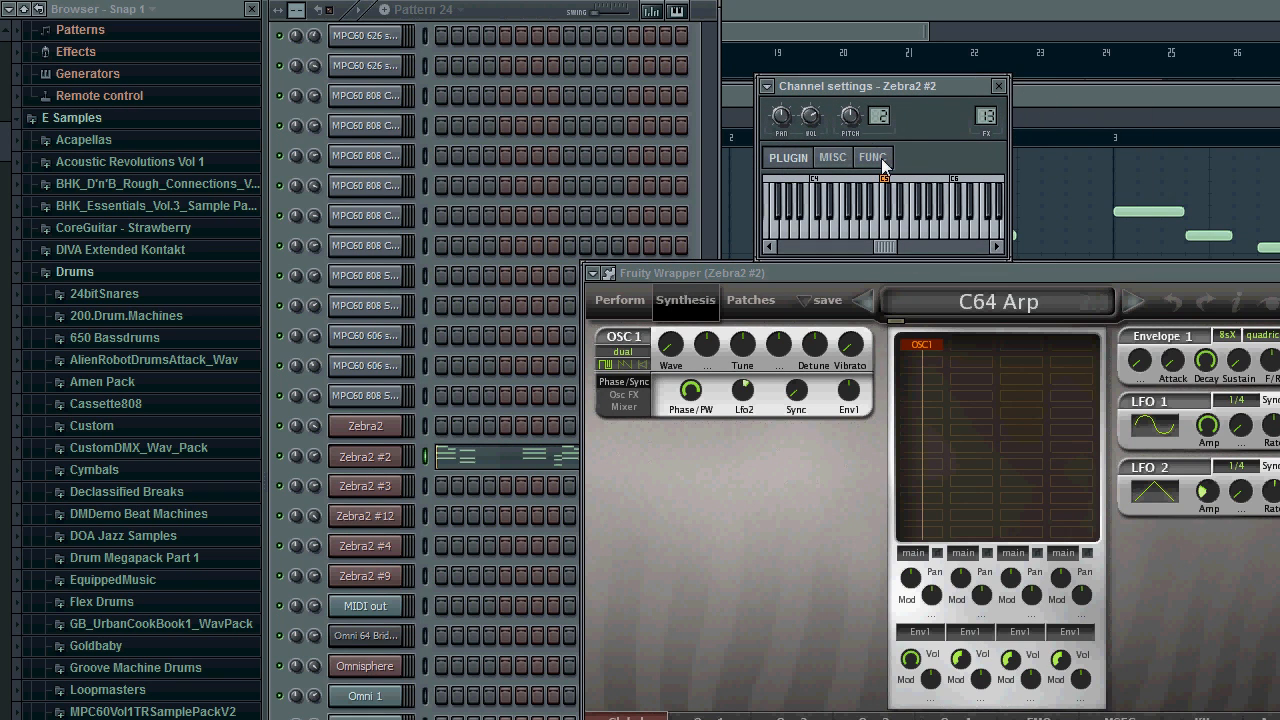
left_click(878, 160)
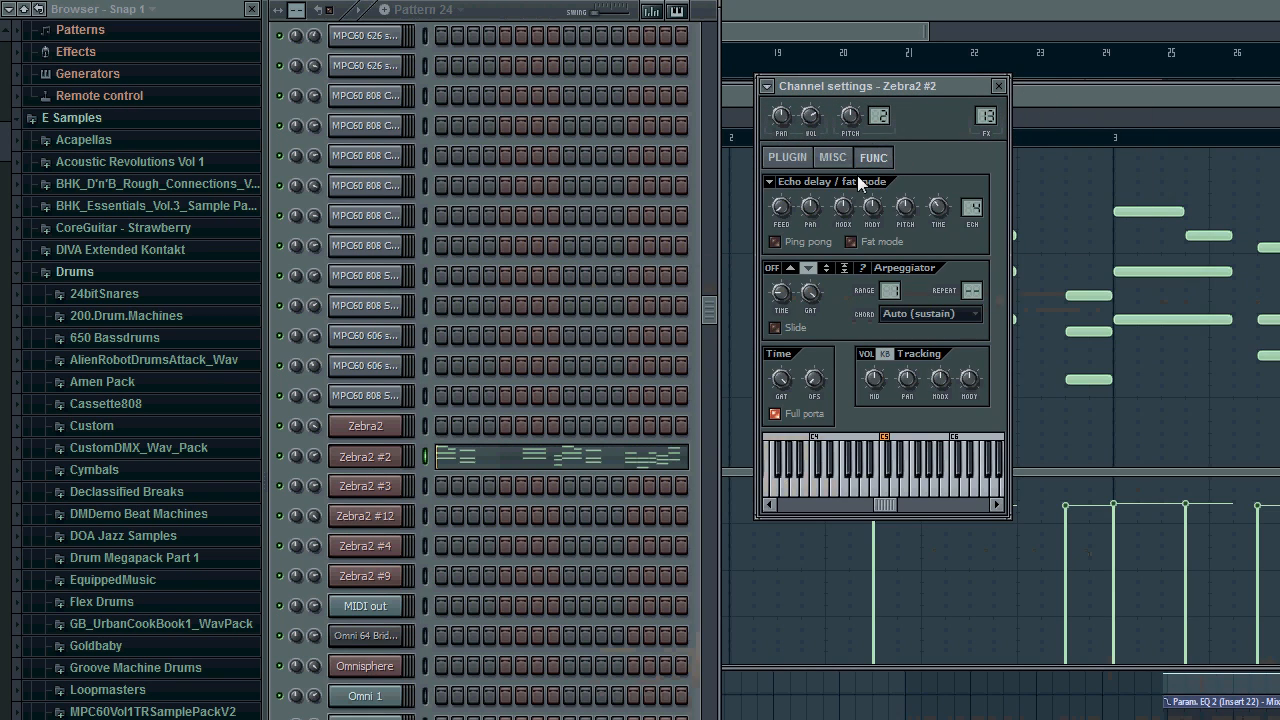
Compare Pattern 24 with the Zebra2 #2 arpeggiator switched off and with its downward direction restored
left_click(771, 268)
left_click(503, 10)
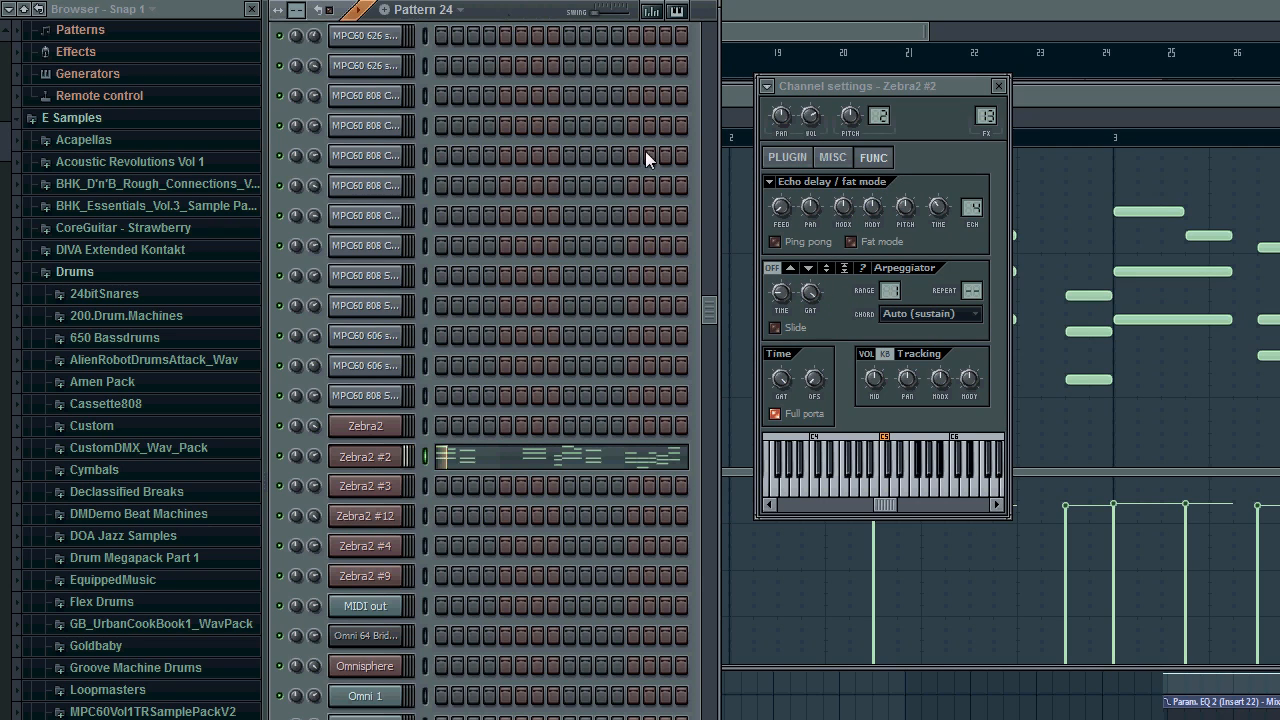
left_click(809, 268)
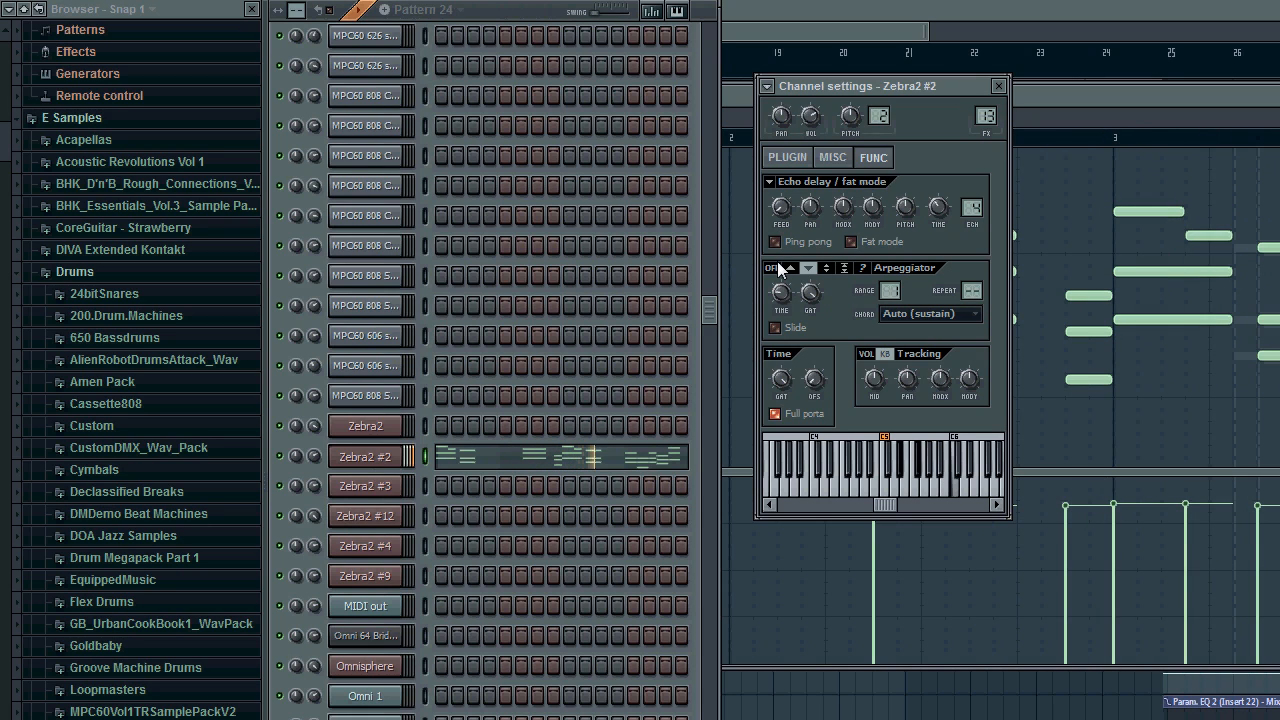
left_click(516, 11)
key("space")
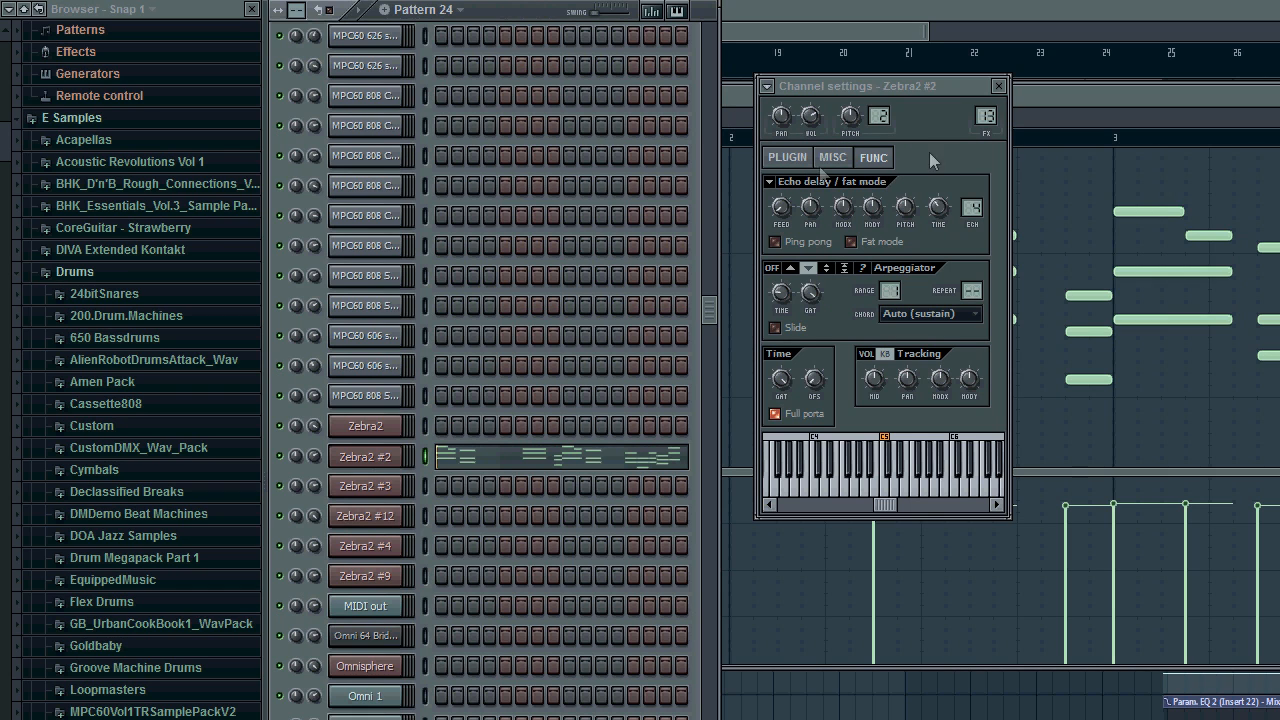
Return to the Zebra2 #2 plugin page, move the channel settings aside and put the instrument windows away
left_click(763, 157)
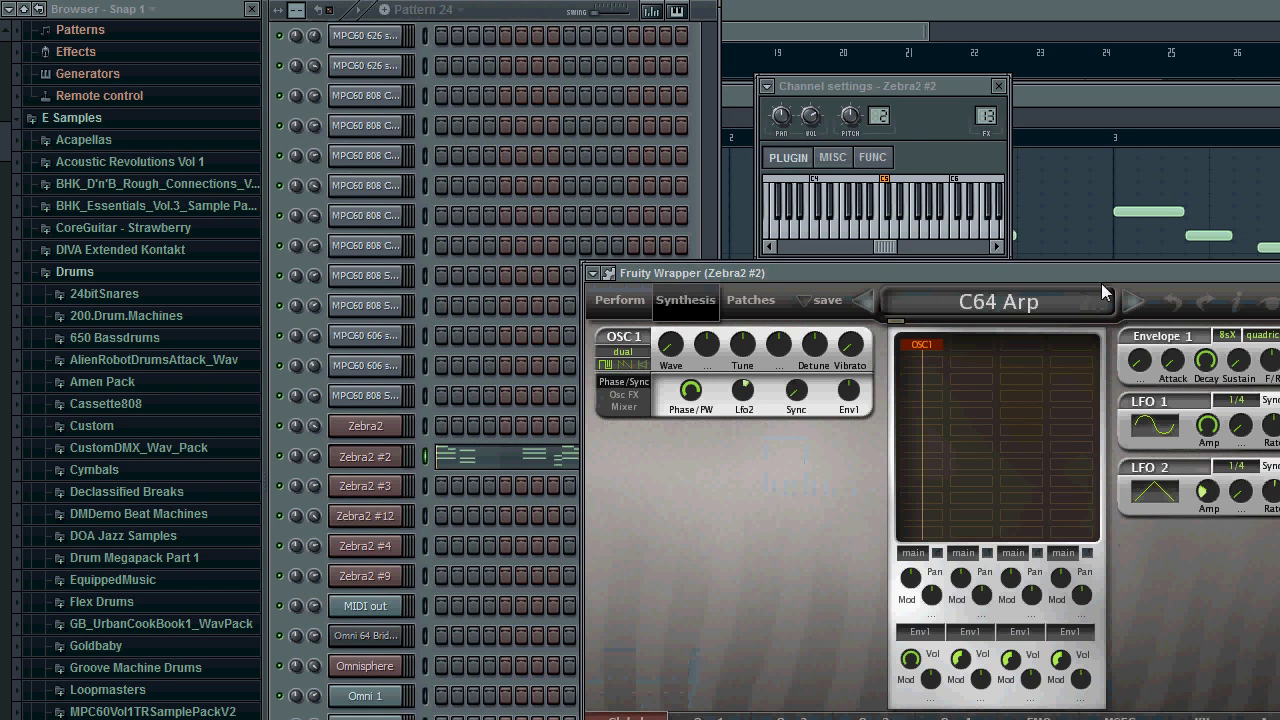
left_click(1041, 156)
left_click_drag(870, 88, 1107, 66)
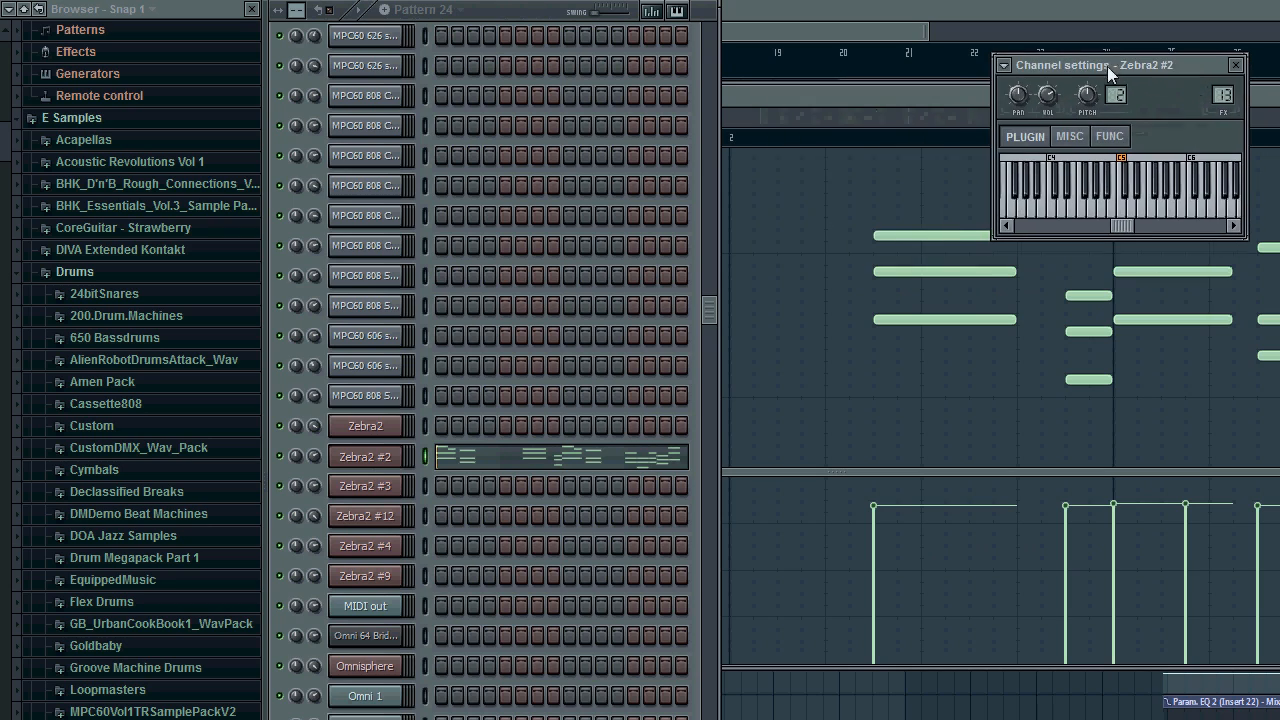
key("F6")
left_click(504, 9)
Select bars 25 through 32 in the playlist and play that section
left_click_drag(668, 31, 1276, 72)
scroll(823, 245, "down", 2)
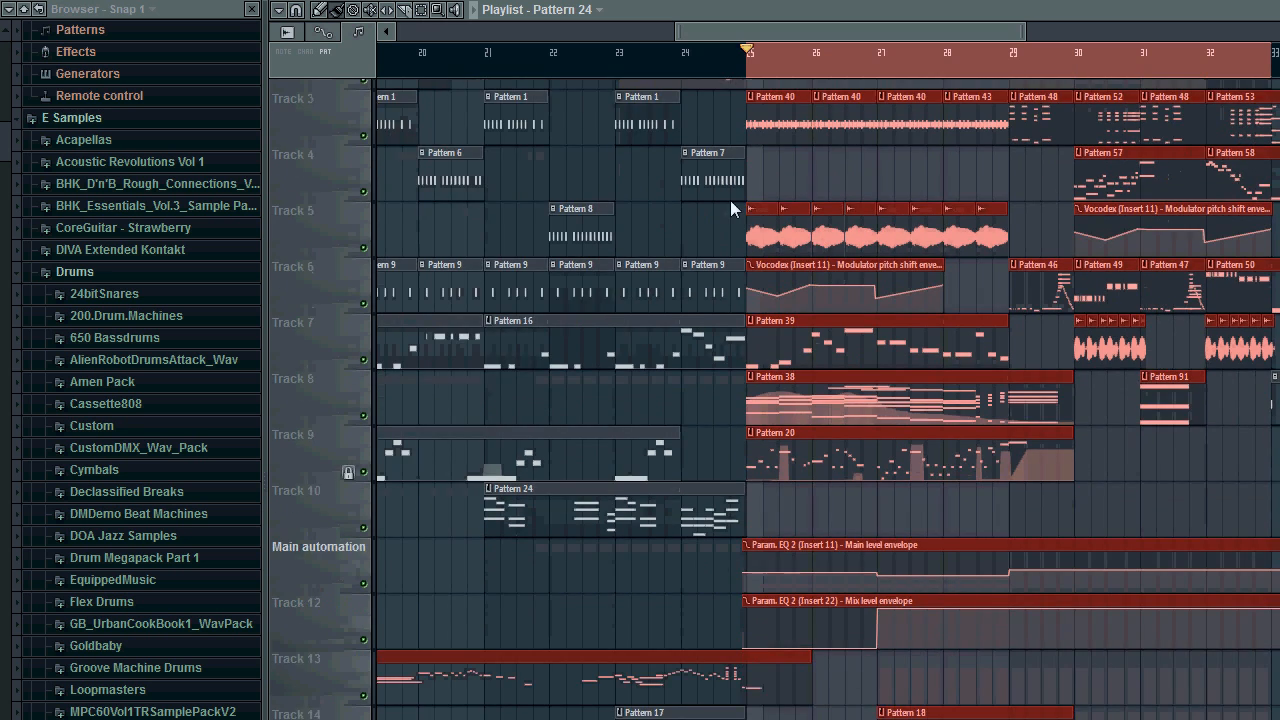
scroll(731, 205, "down", 2)
key("space")
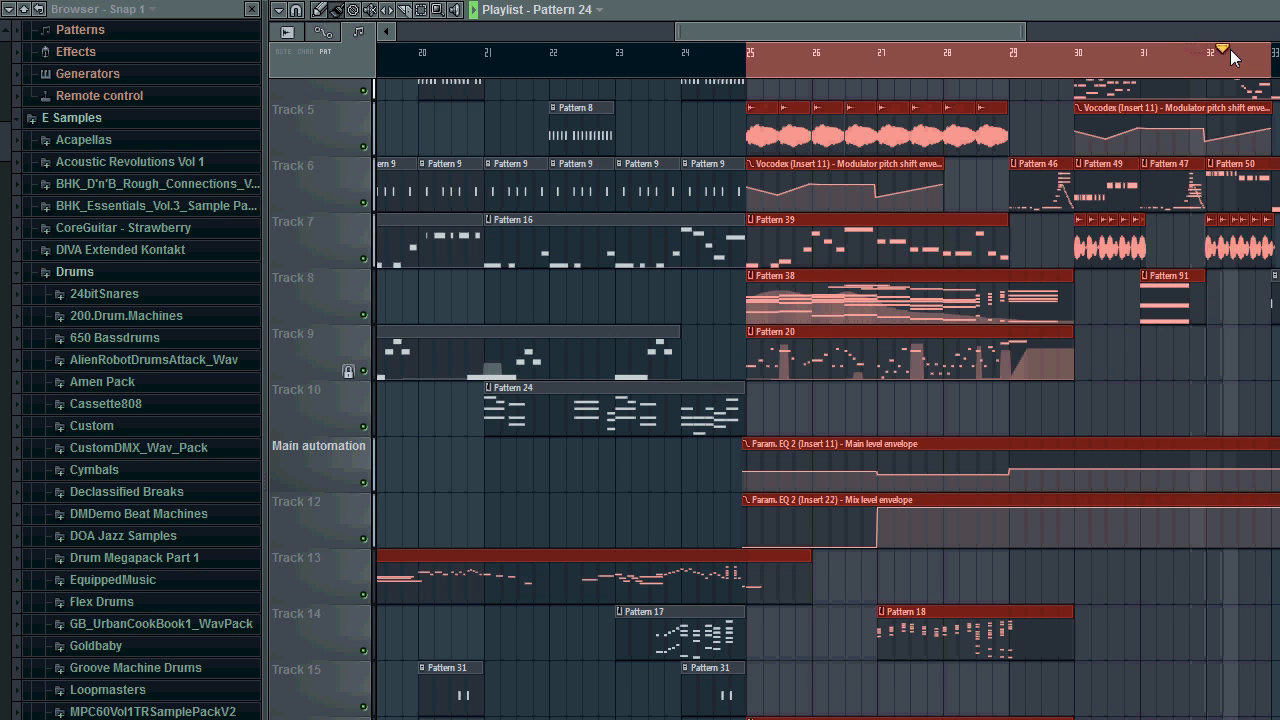
Open the Track 14 Pattern 17 clip in the Kontakt 5 piano roll and view its notes from bar 1
left_click(650, 54)
left_click(691, 622)
double_click(691, 616)
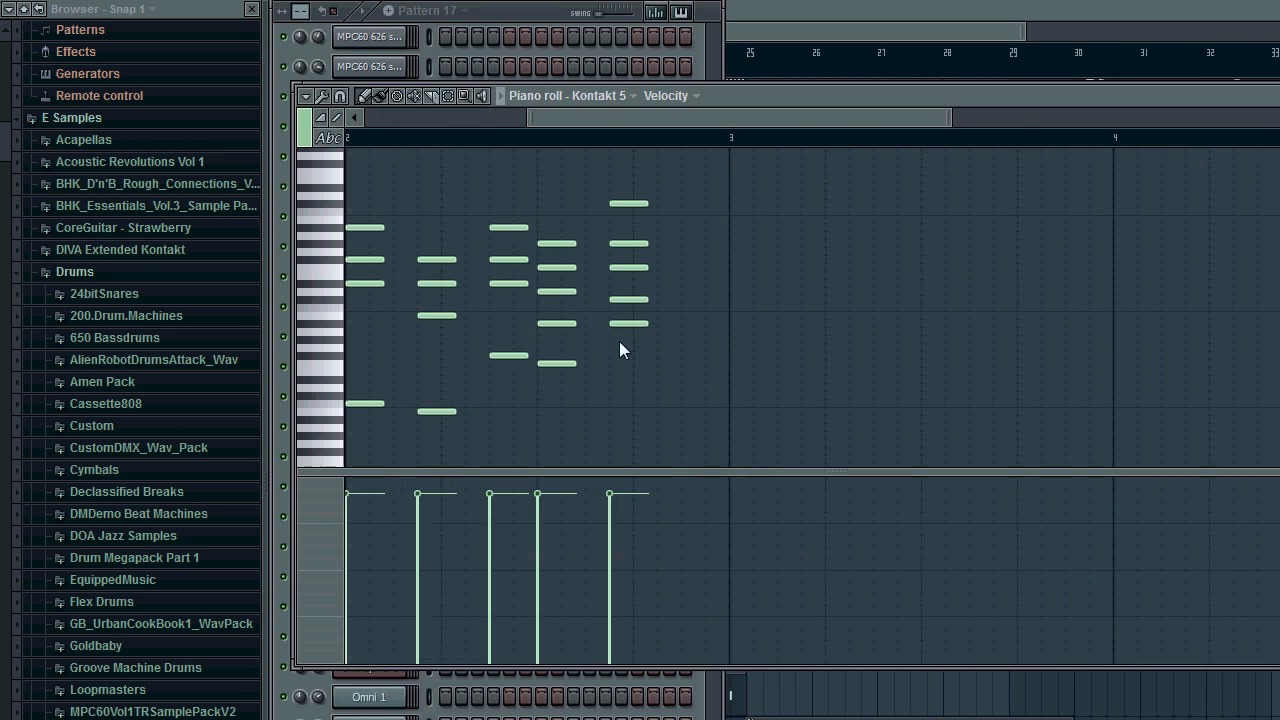
left_click_drag(681, 131, 519, 131)
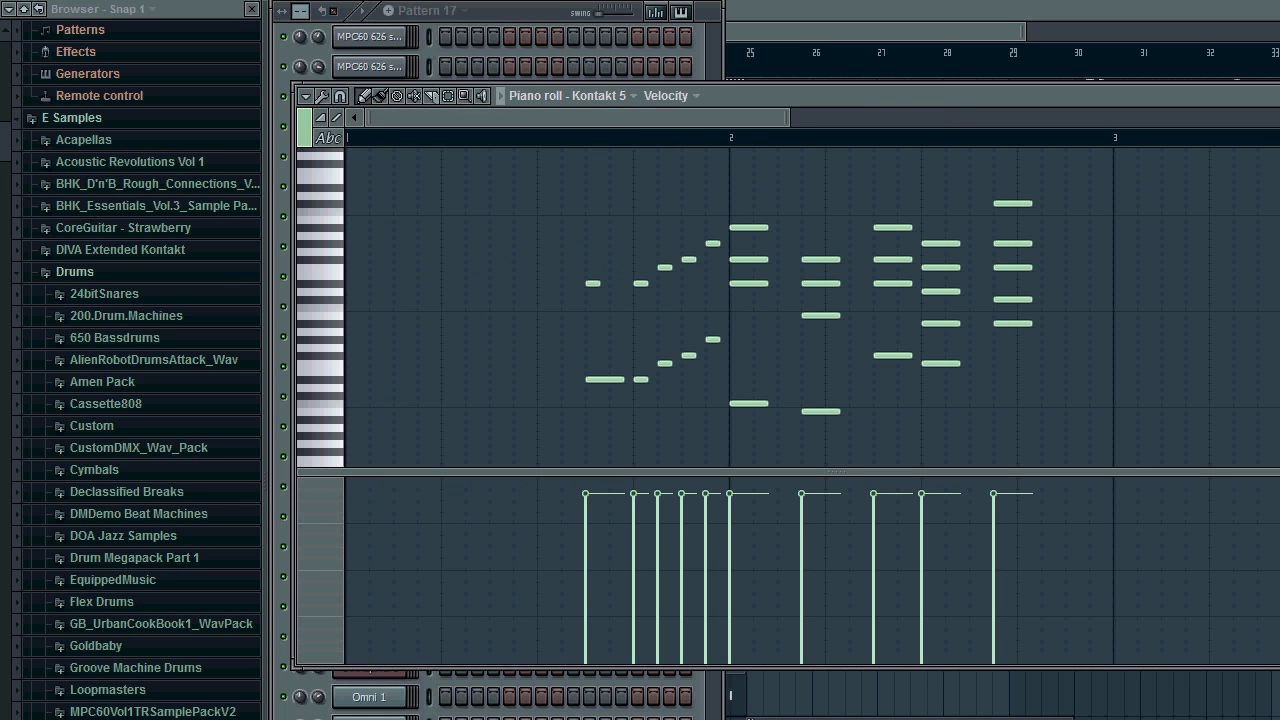
scroll(812, 307, "up", 2)
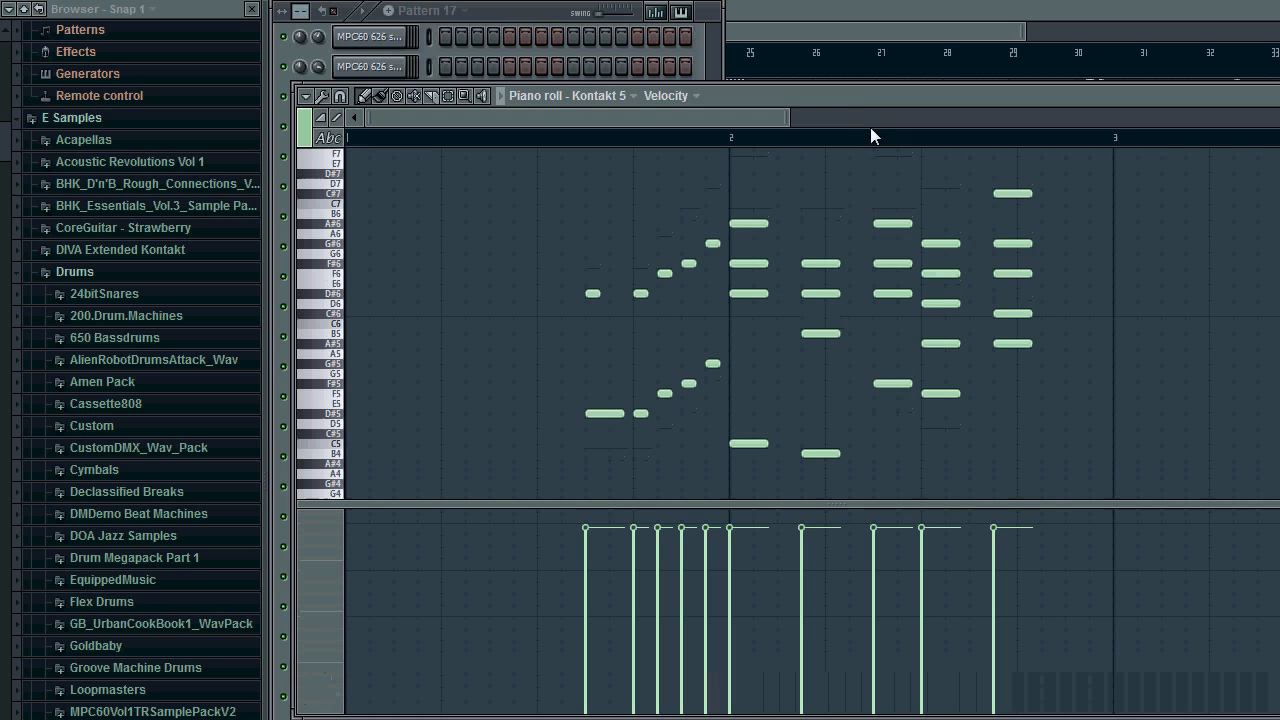
Close the sample browser and reposition the Kontakt 5 piano roll clear of the channel list
left_click_drag(856, 102, 820, 101)
left_click(252, 9)
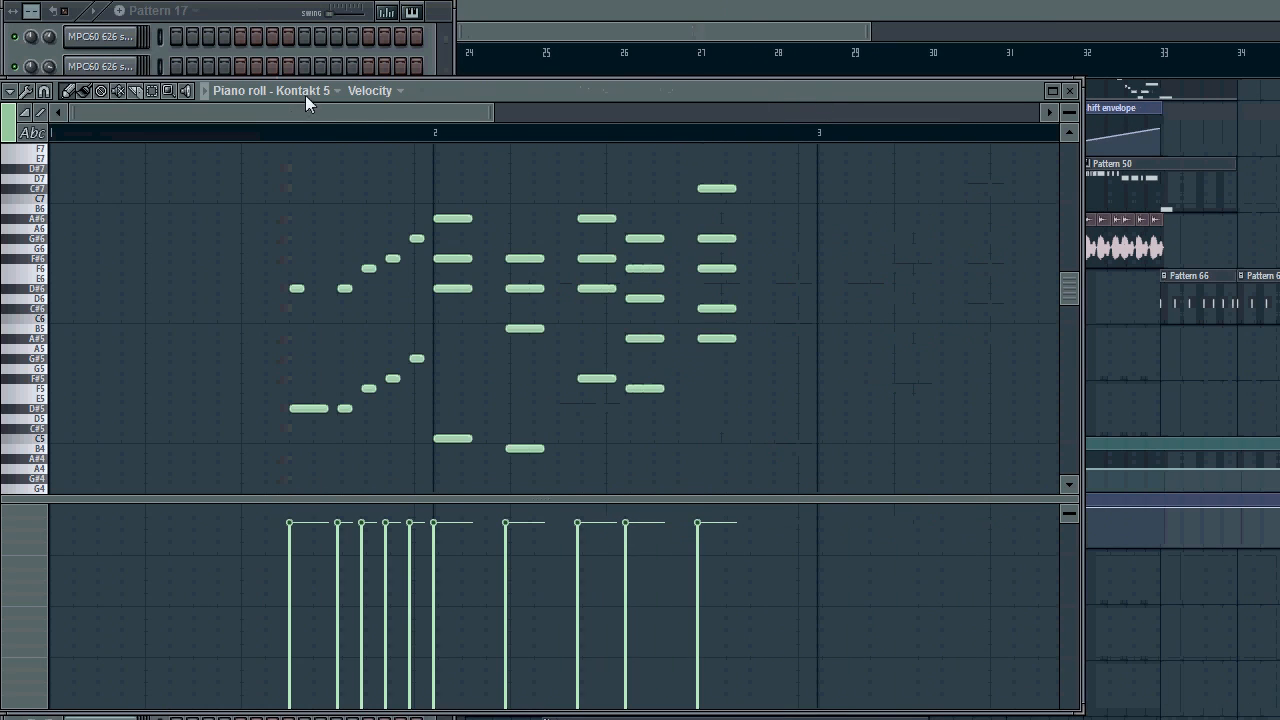
left_click_drag(532, 108, 322, 99)
left_click_drag(605, 96, 740, 61)
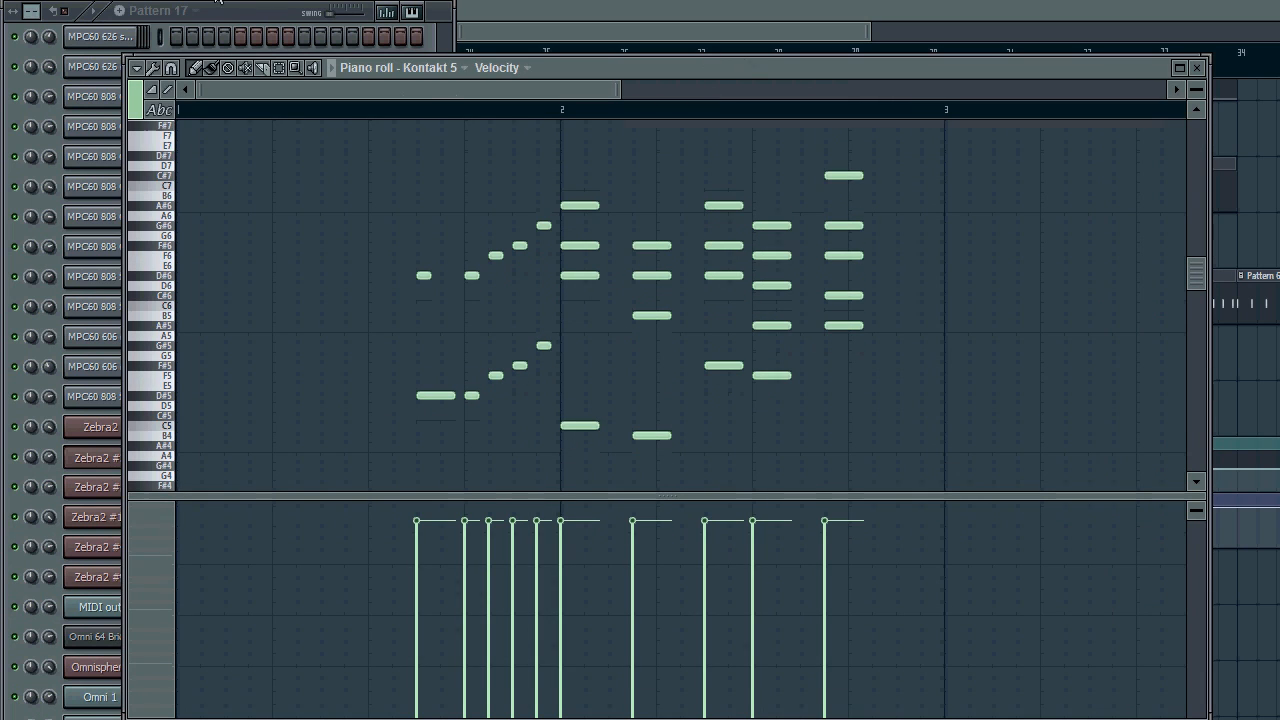
Bring the step sequencer to the front and locate the Kontakt 5 channel
left_click(225, 8)
scroll(328, 164, "down", 7)
scroll(328, 164, "up", 6)
scroll(328, 164, "down", 2)
scroll(326, 164, "down", 3)
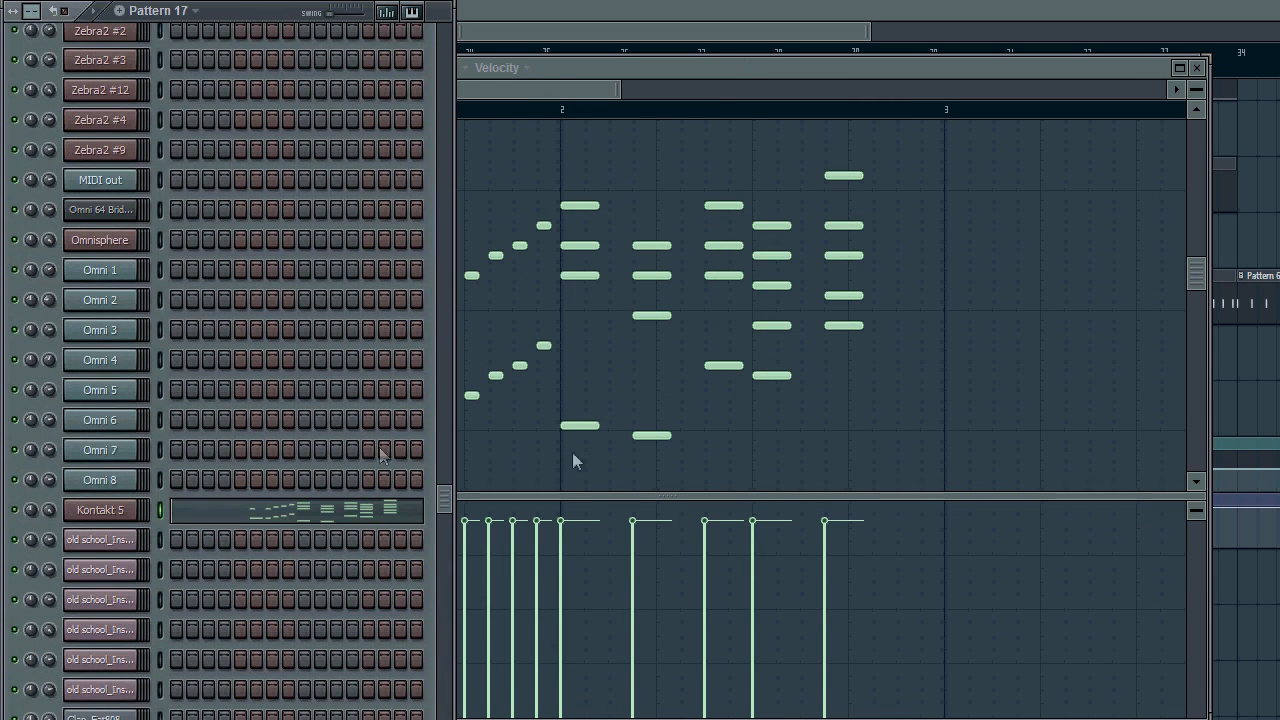
Play Pattern 17, then open the Kontakt 5 instrument to show its LA Scoring Strings patches
key("space")
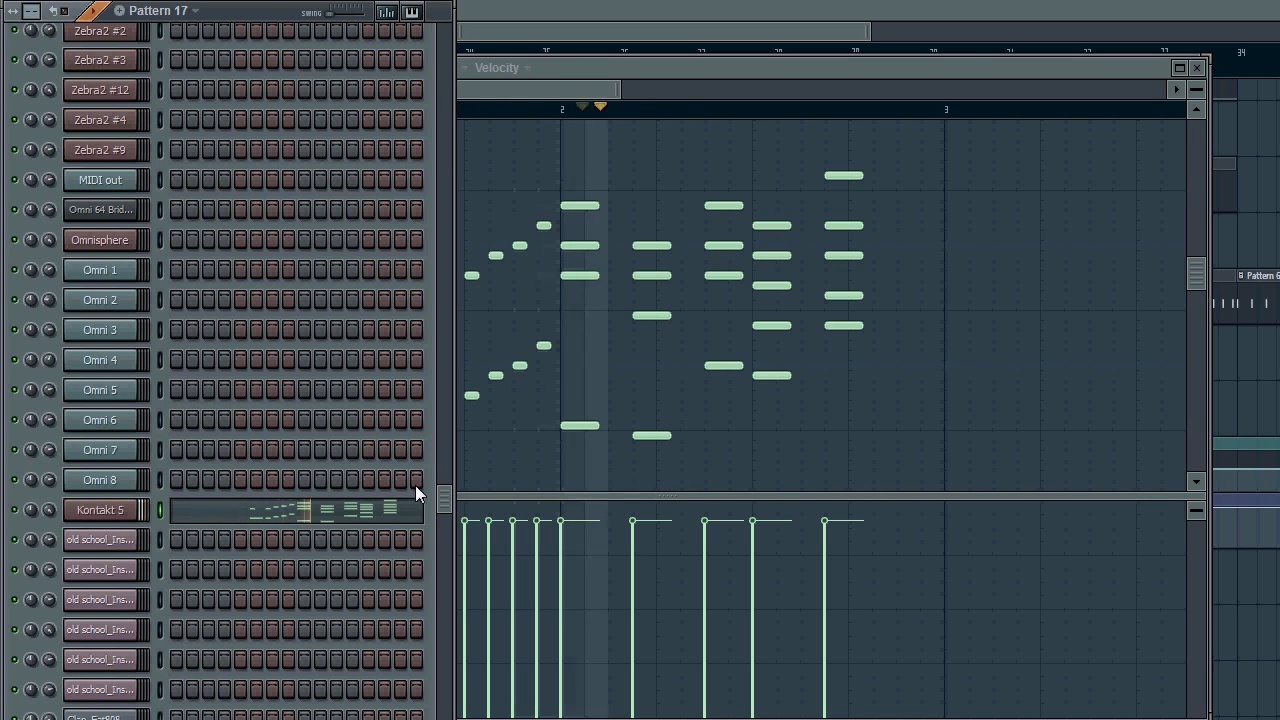
key("space")
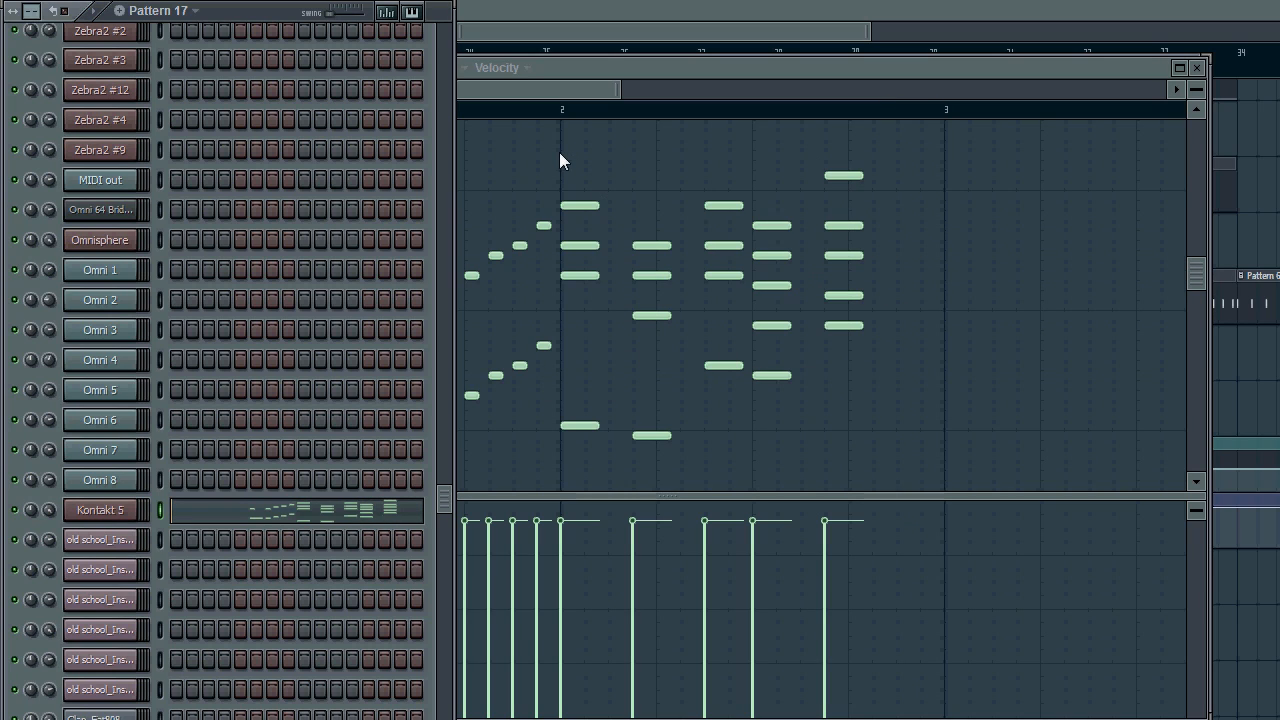
left_click(86, 510)
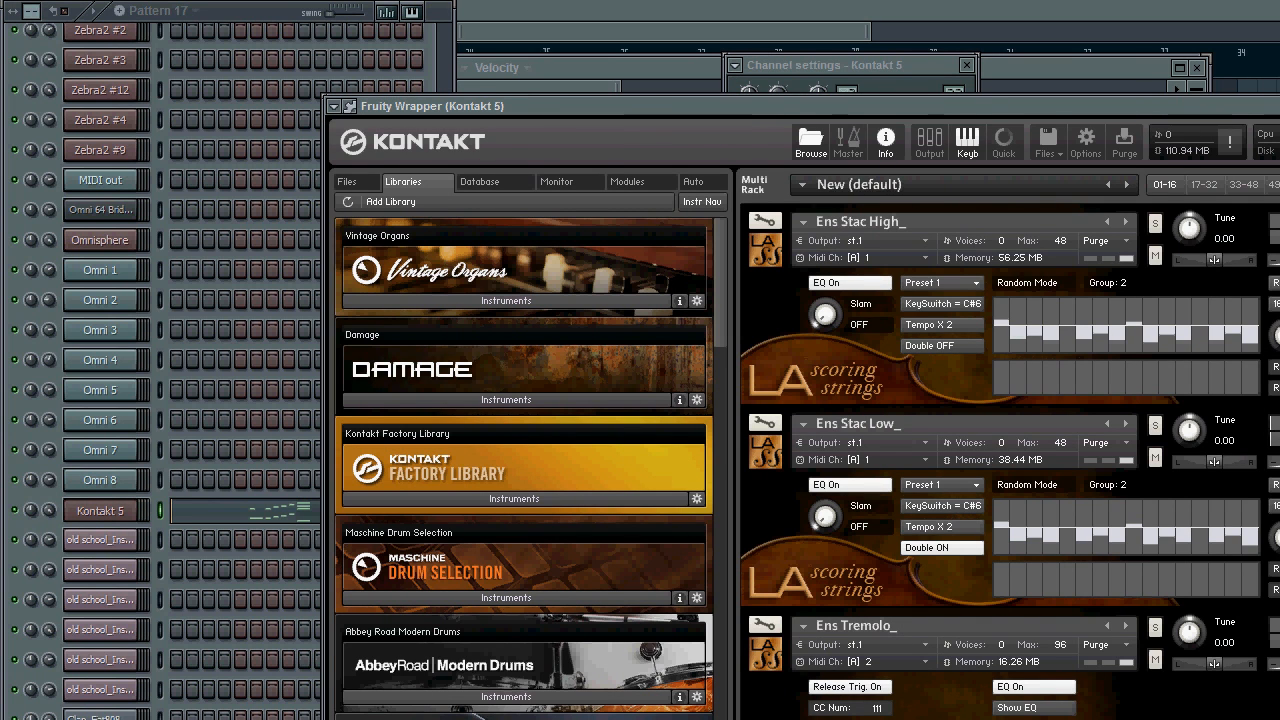
Close the Kontakt instrument and loop the chord at the start of bar 2 in its piano roll
left_click(1279, 105)
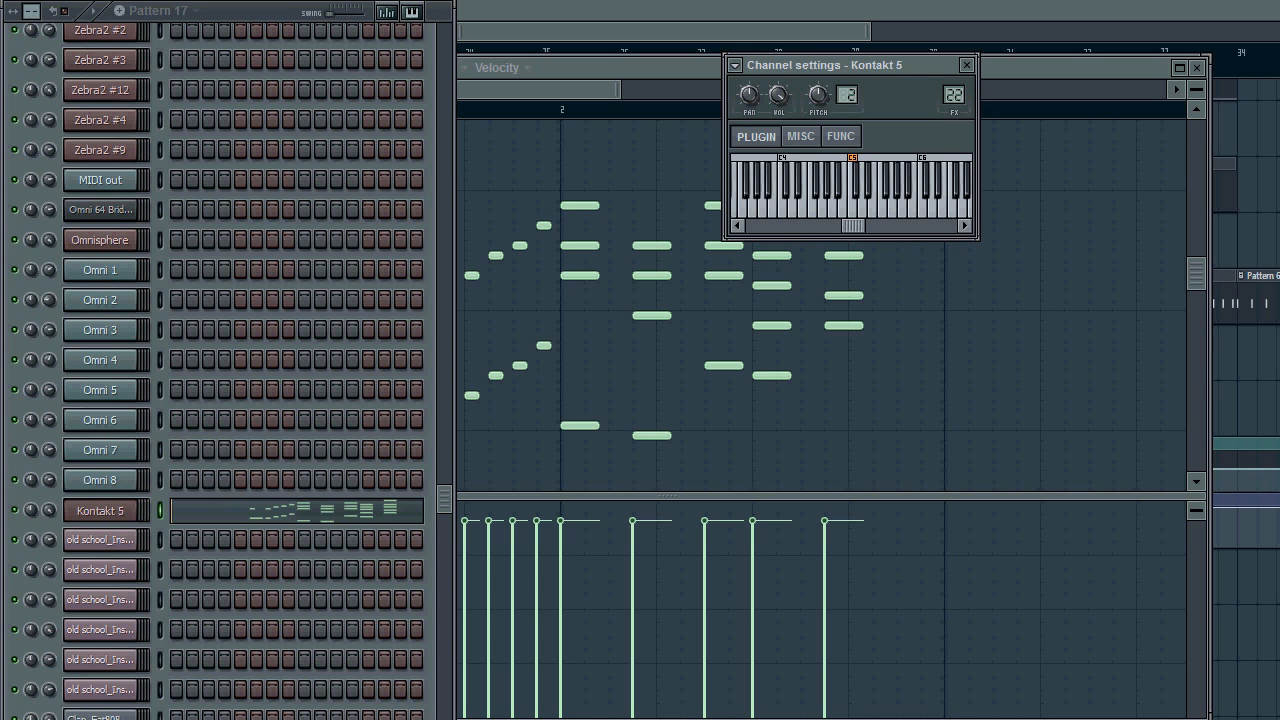
left_click(556, 89)
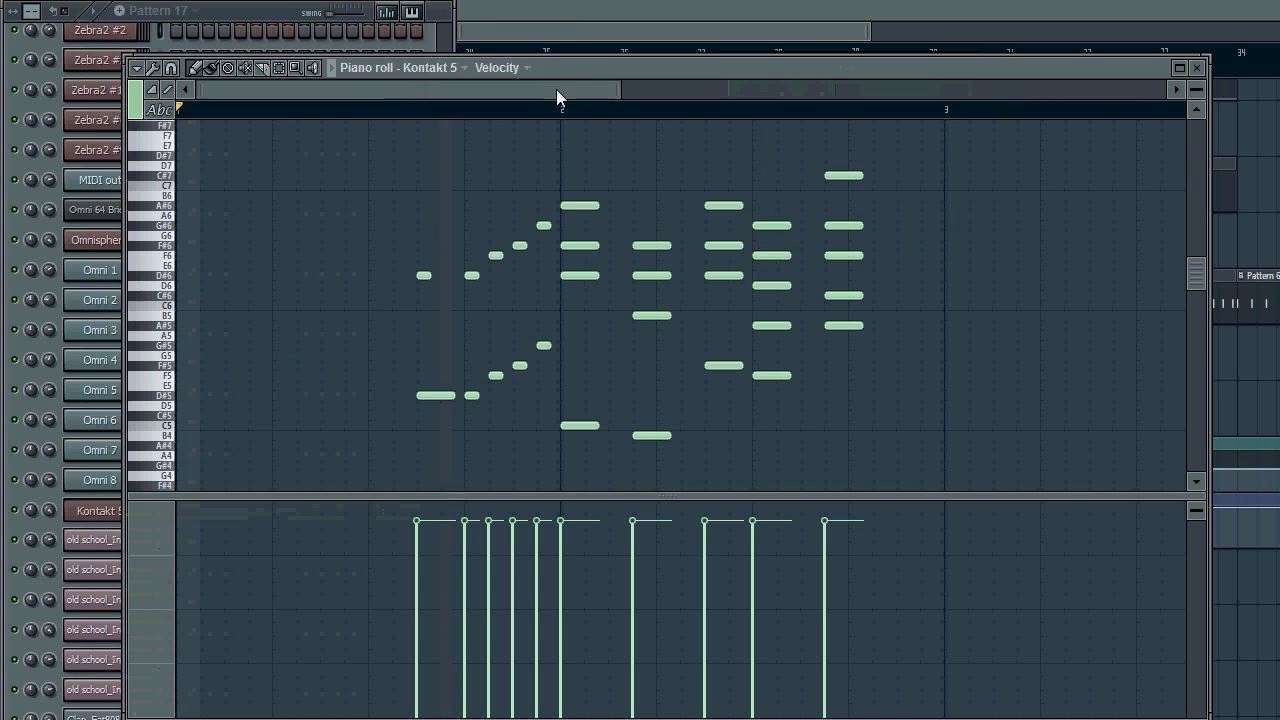
left_click_drag(562, 114, 622, 112)
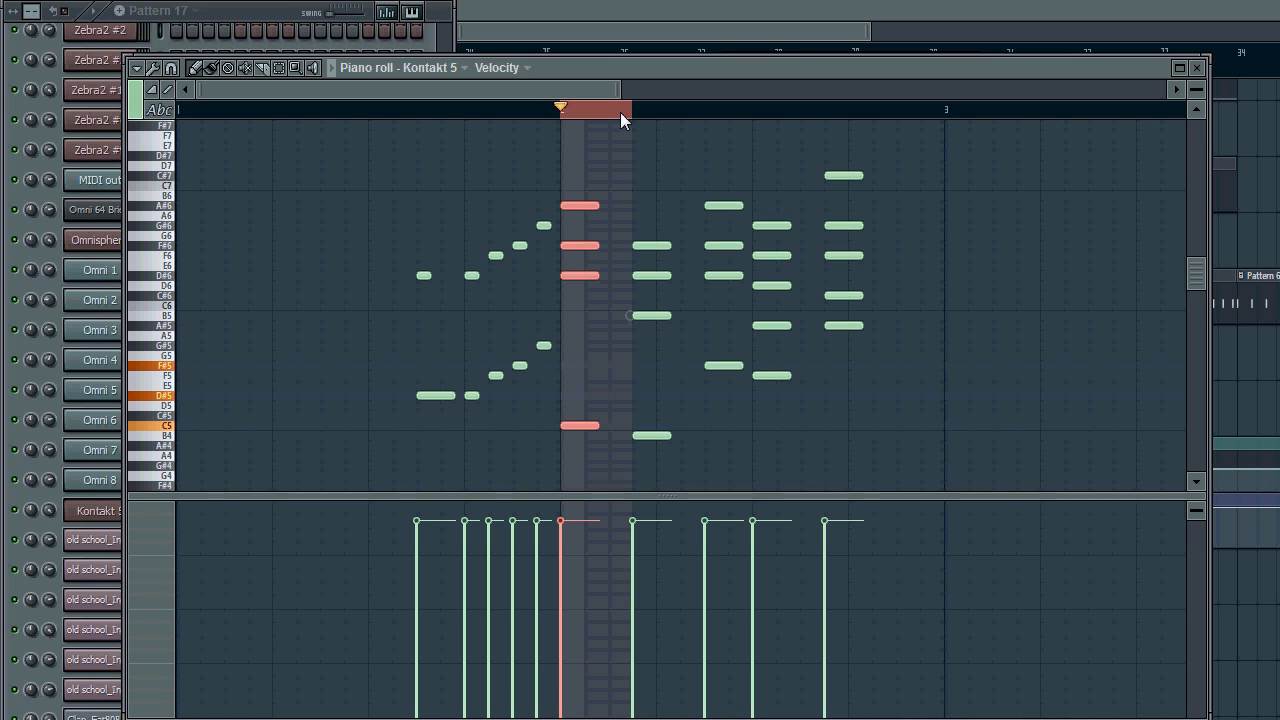
left_click(704, 117, "ctrl+shift")
key("space")
key("space")
Select and play the last two string chords before bar 3, then deselect the notes
left_click_drag(704, 109, 964, 121)
key("space")
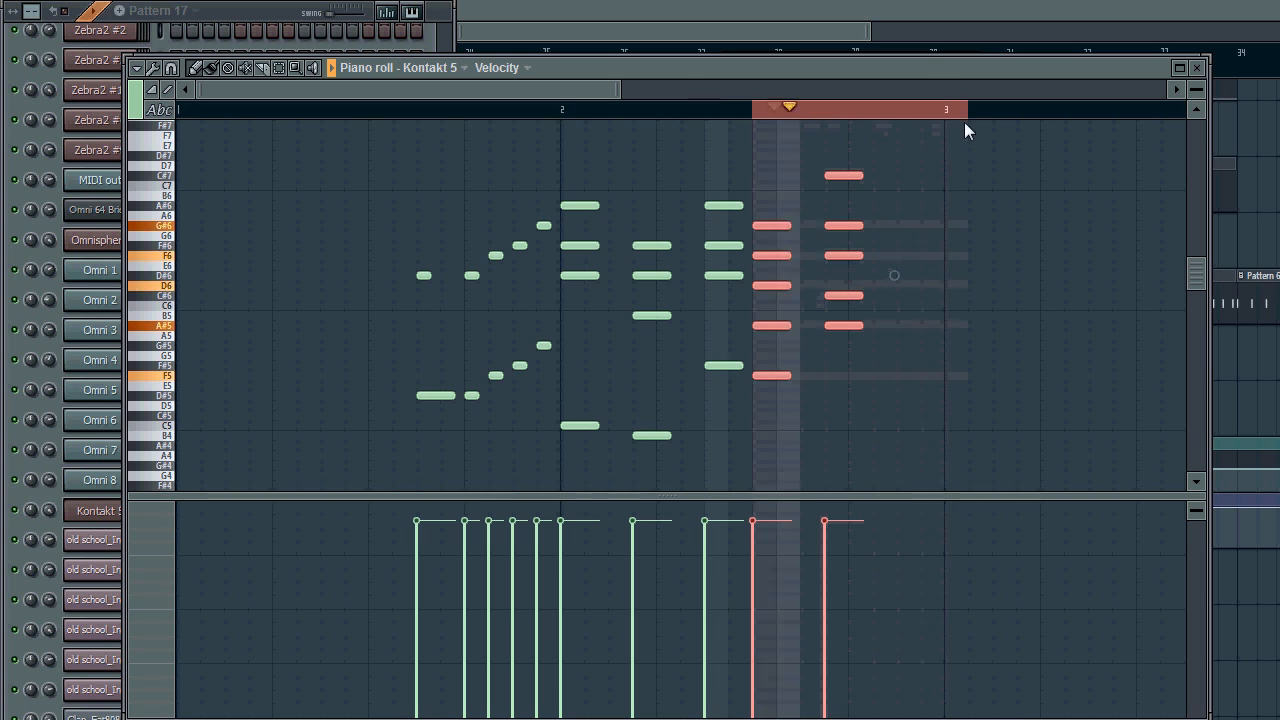
key("space")
left_click(880, 322, "ctrl")
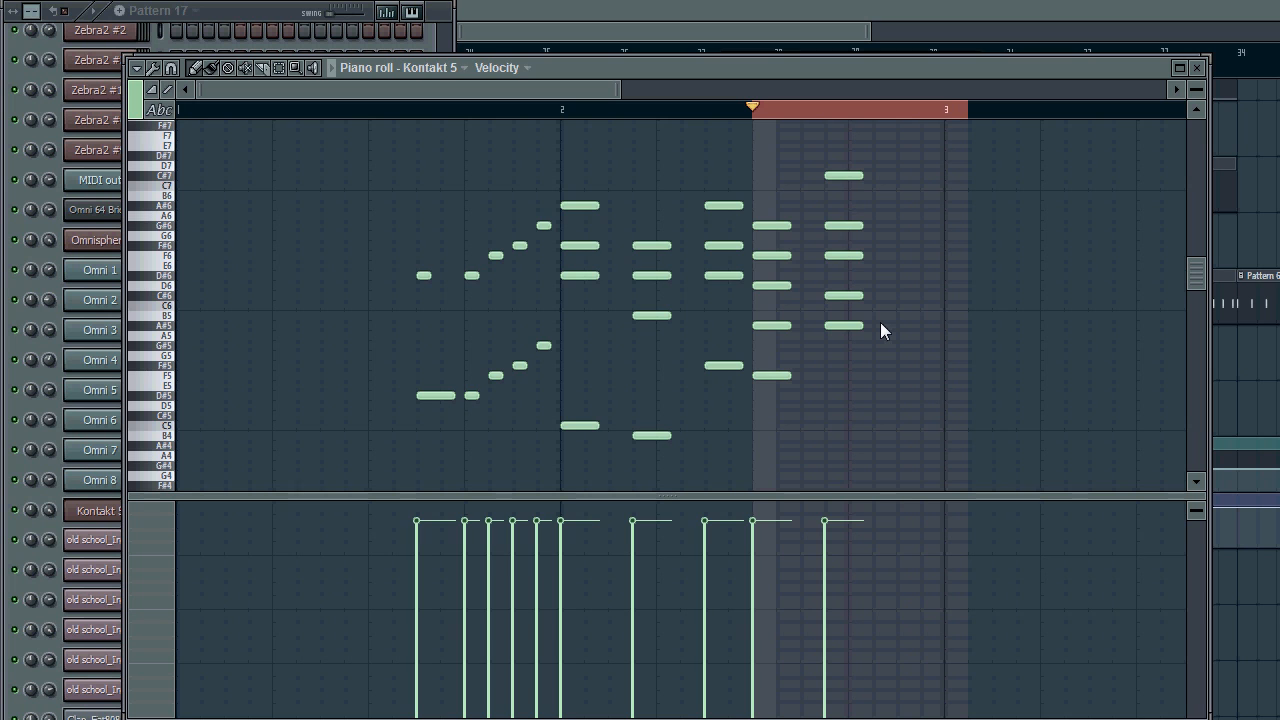
Return to the playlist and play the arrangement from about bar 23, viewing the uppermost tracks
left_click(768, 40)
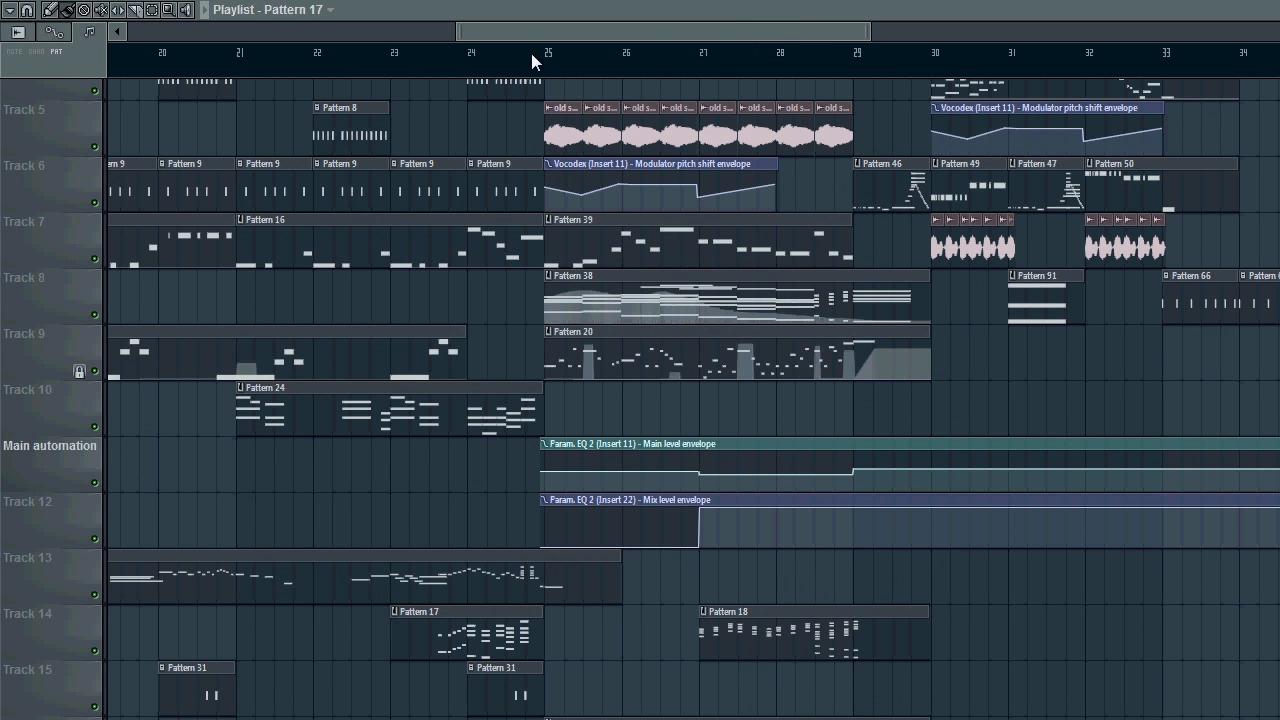
left_click(420, 58)
key("space")
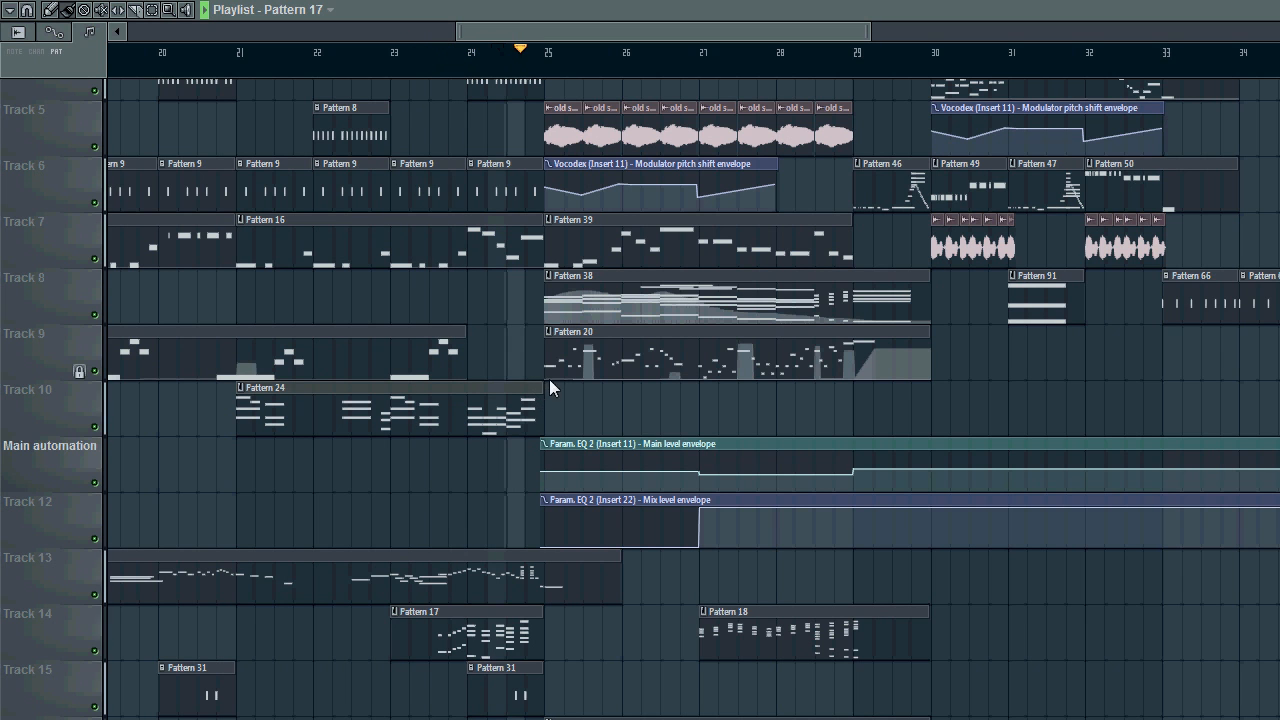
scroll(617, 307, "up", 4)
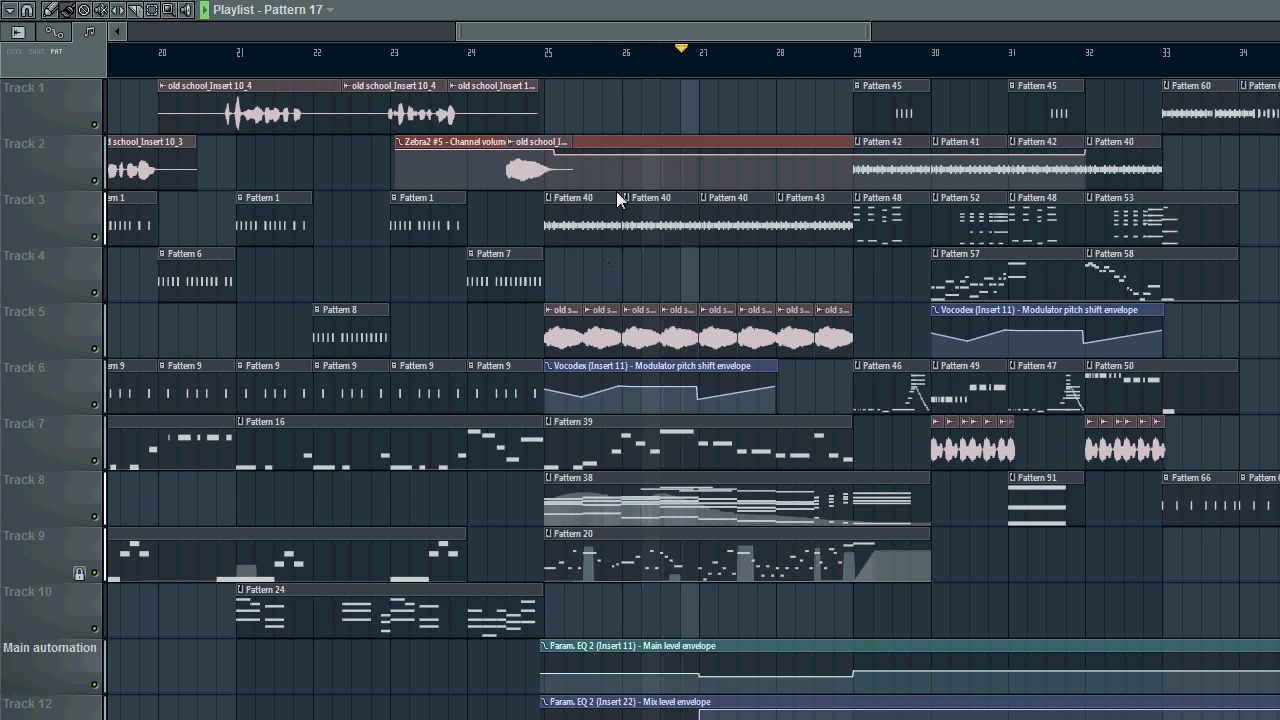
Select bars 25 through 28 in the playlist and leave only Tracks 5 and 9 unmuted for playback
left_click_drag(555, 25, 532, 28)
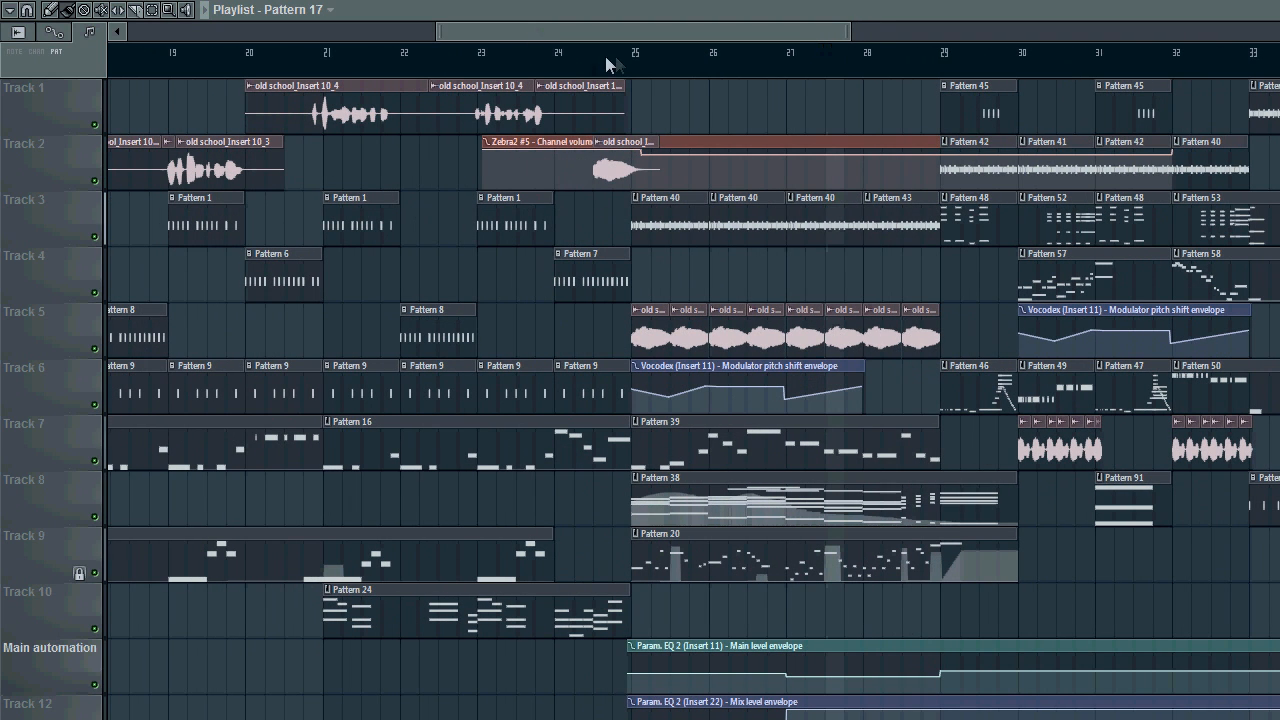
left_click_drag(632, 54, 939, 70)
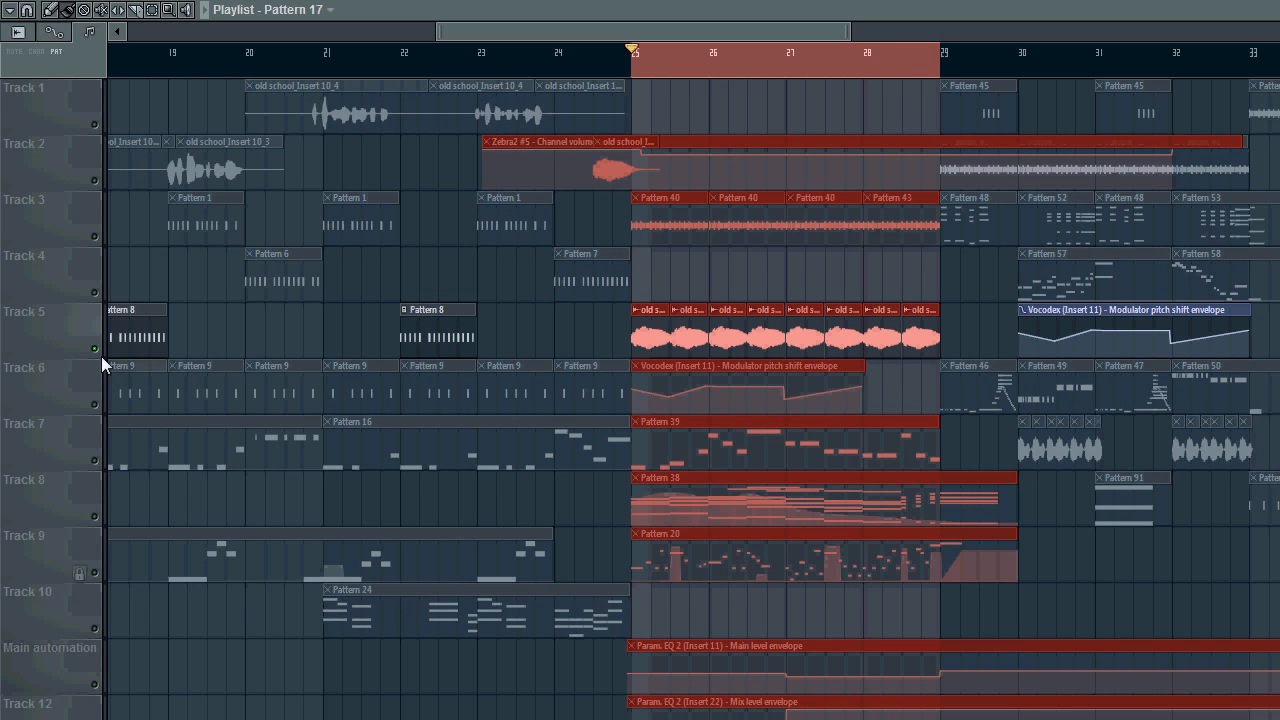
scroll(101, 353, "down", 1)
left_click(94, 530)
key("space")
key("space")
Play the Track 5 vocal clips together with Pattern 20 over the selected bars
scroll(520, 330, "up", 2)
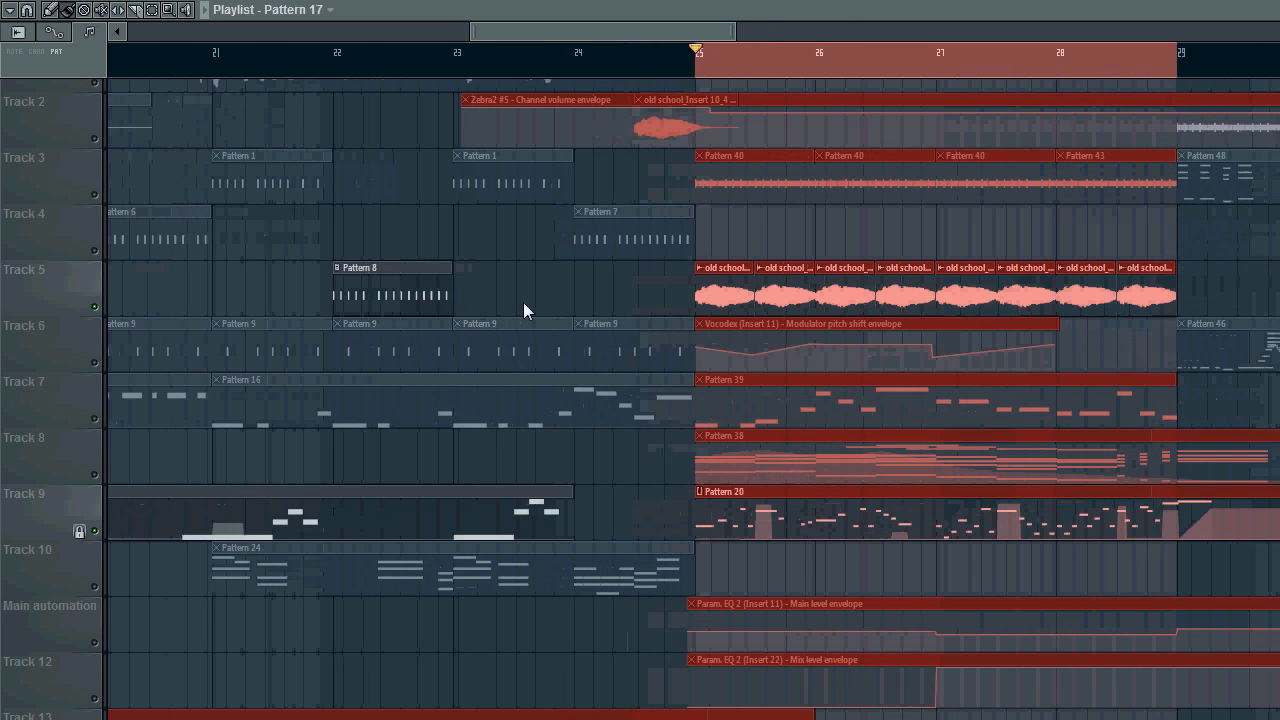
left_click_drag(669, 33, 679, 31)
scroll(747, 330, "up", 1)
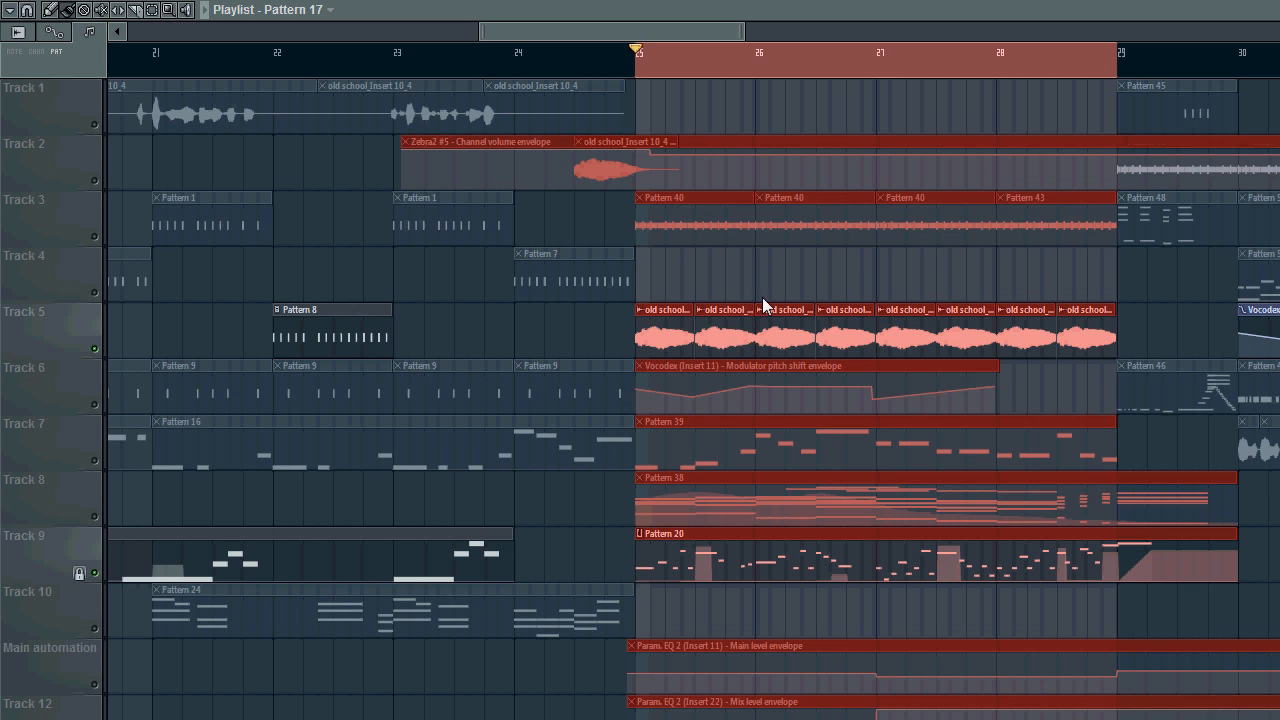
key("space")
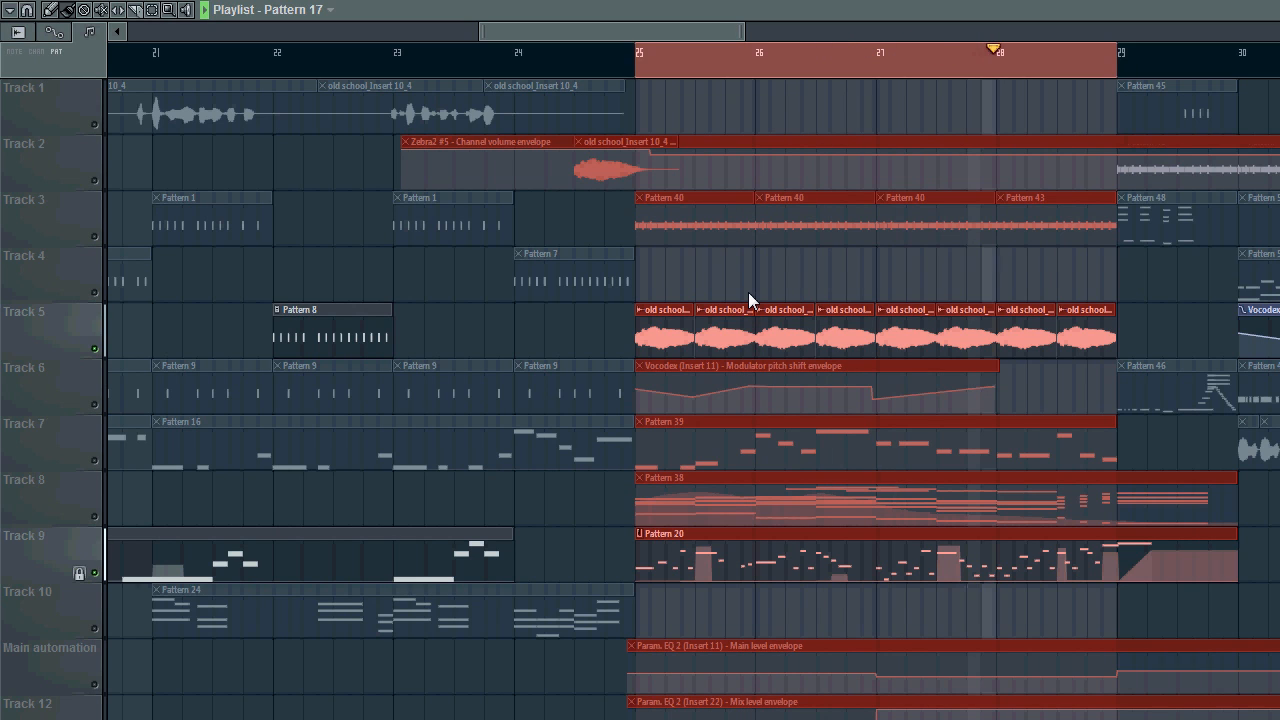
key("space")
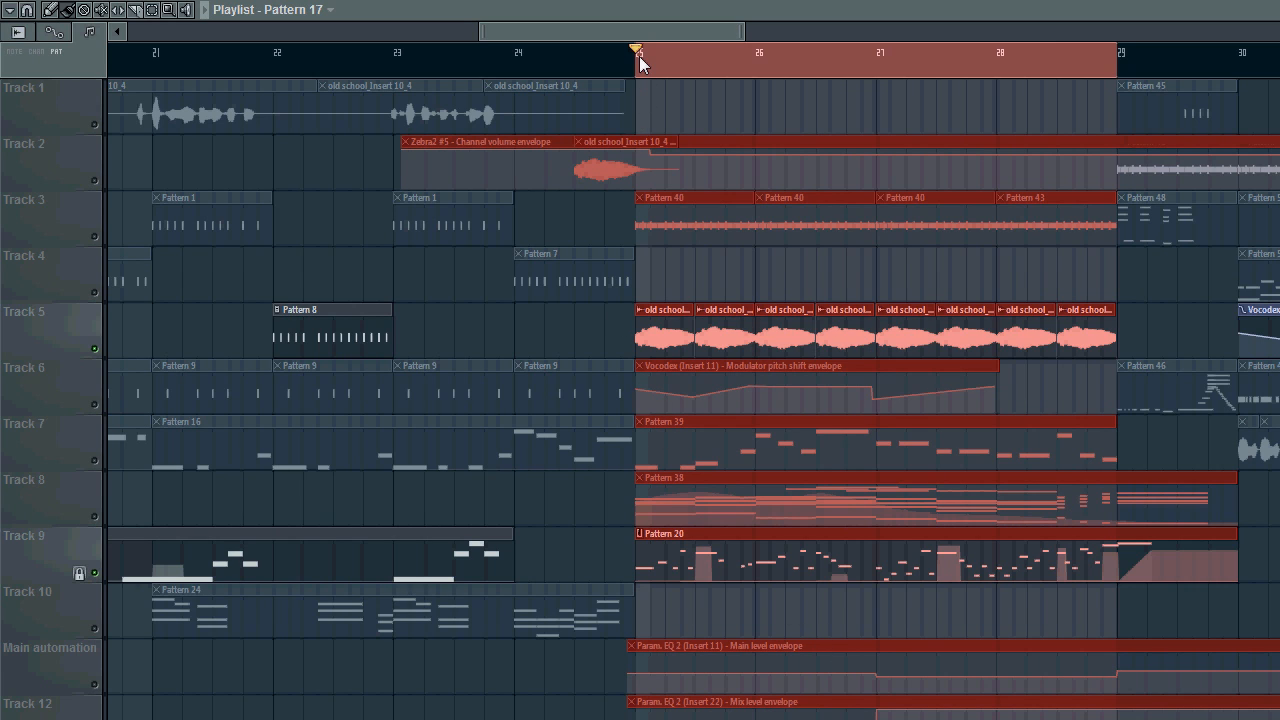
Compare the vocal clips with the Insert 11 effects bypassed and re-enabled by playing both versions
key("F9")
left_click(672, 652)
key("space")
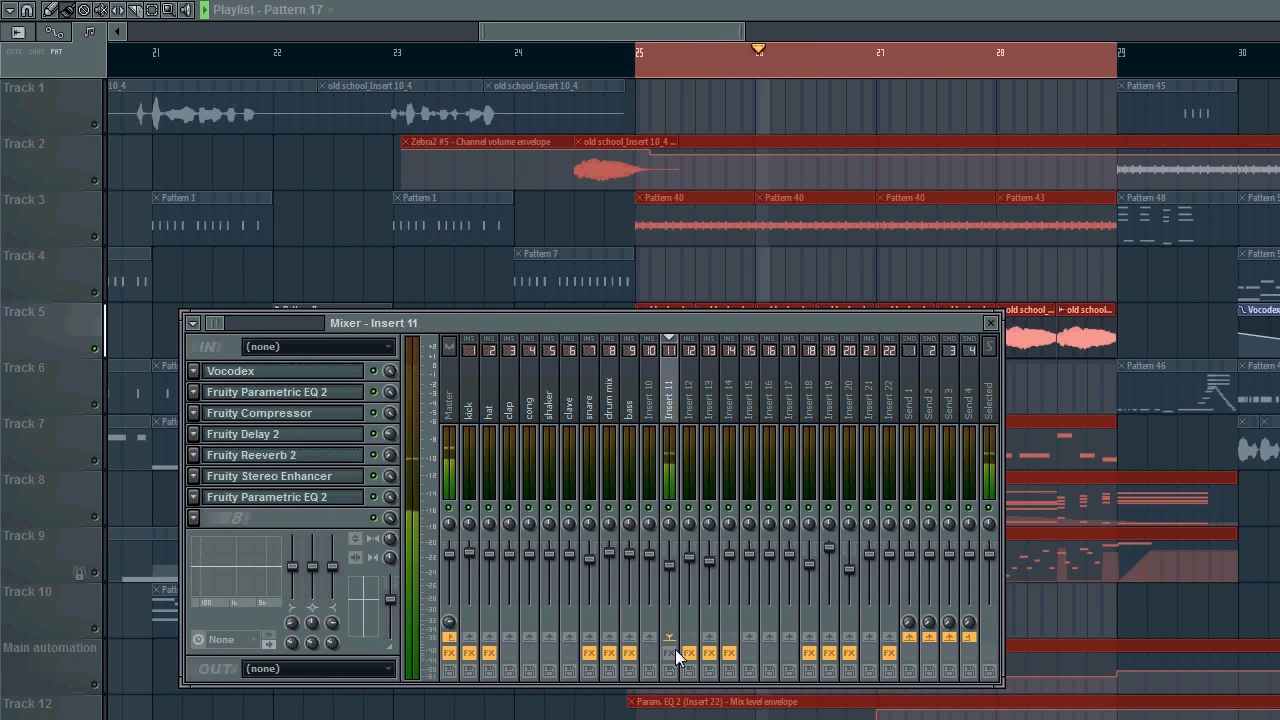
key("space")
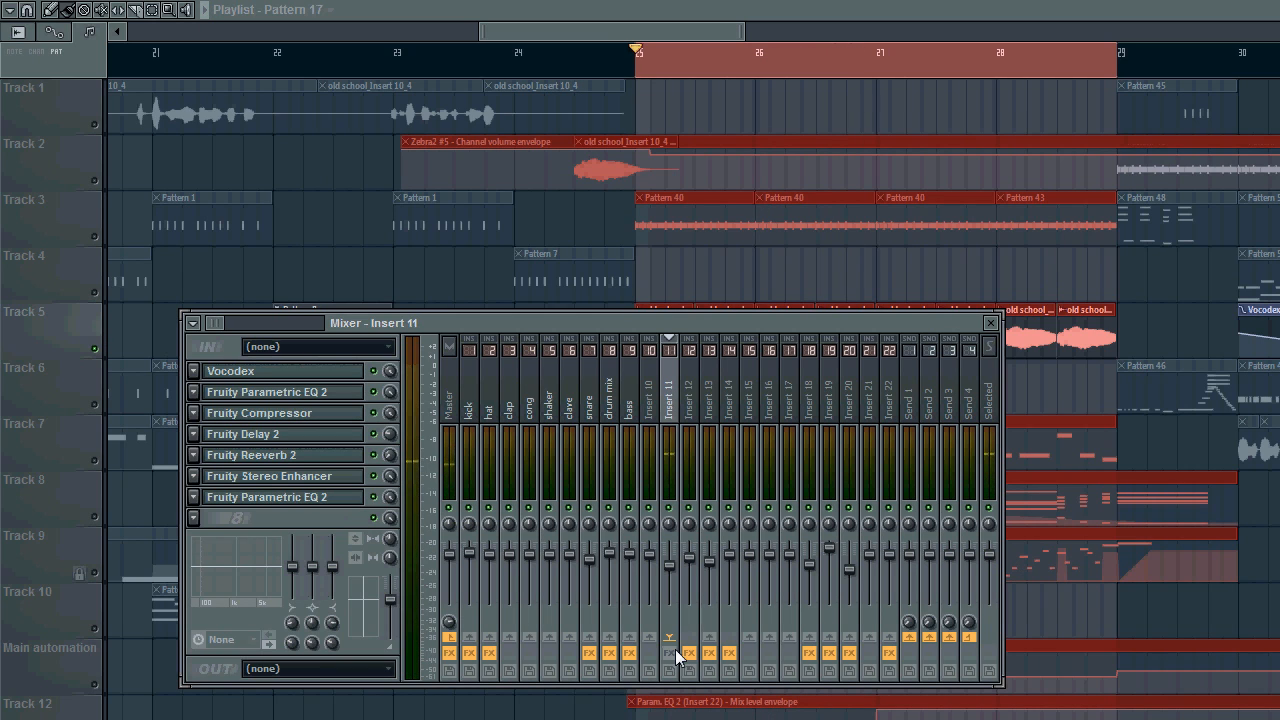
key("space")
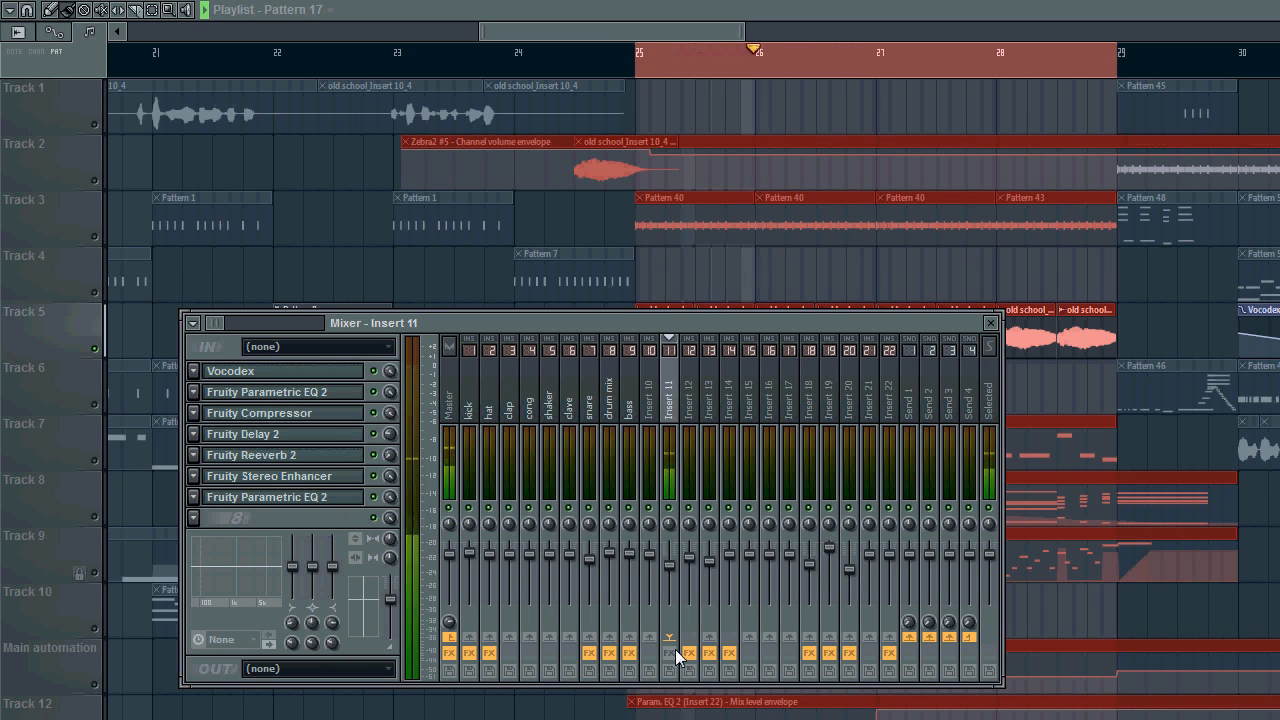
key("space")
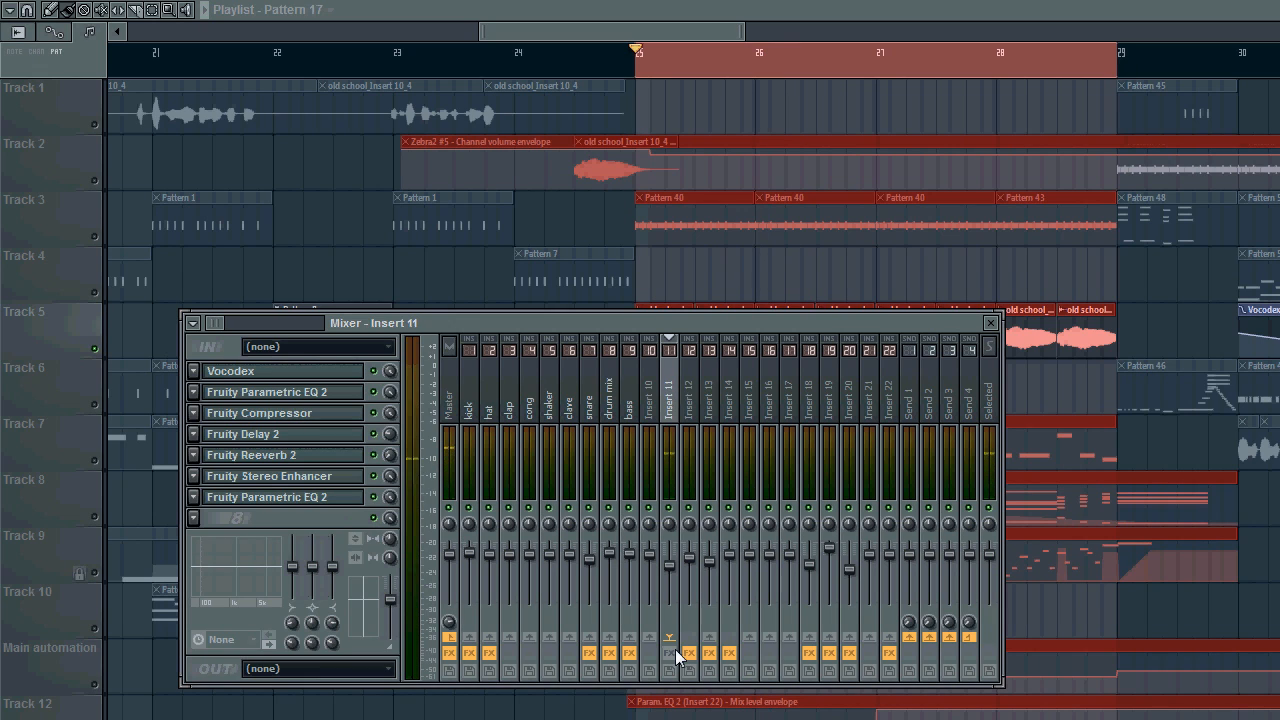
left_click(670, 653)
key("space")
key("space")
Close the mixer and play the processed vocal loop while looking over the lower playlist tracks
key("F6")
key("F6")
key("F9")
key("space")
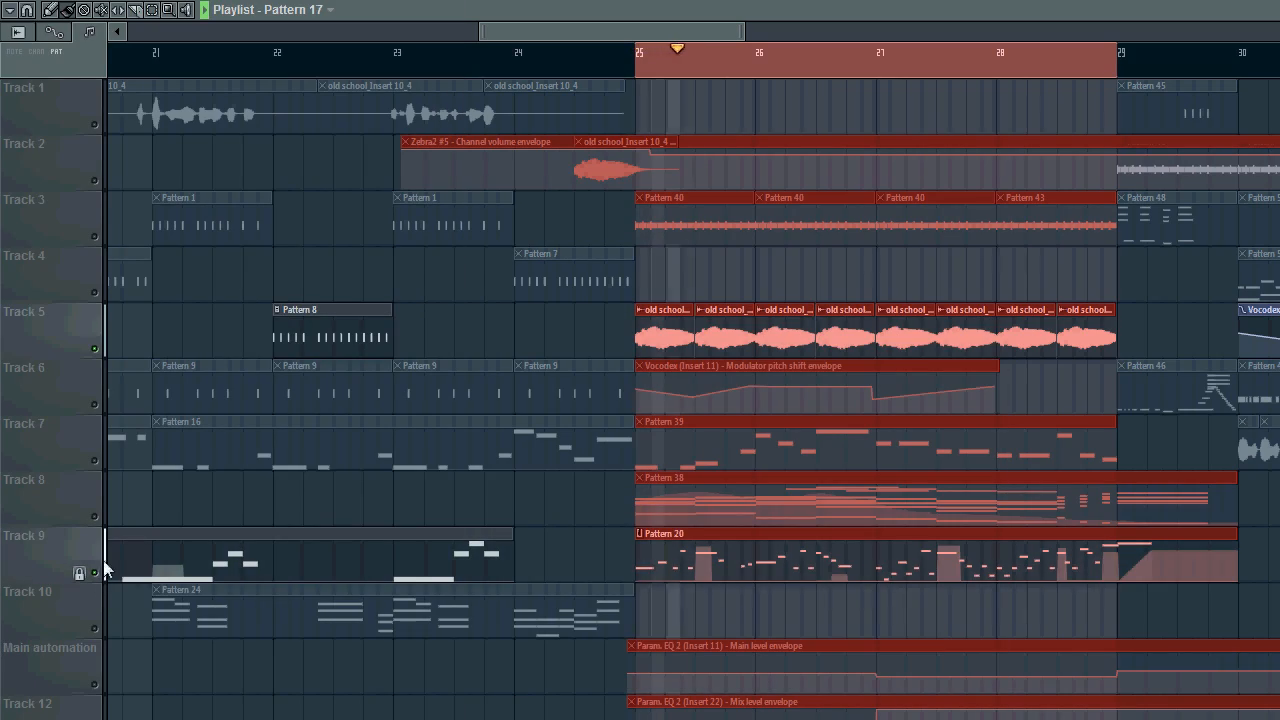
scroll(487, 389, "down", 3)
scroll(487, 395, "down", 3)
scroll(487, 399, "up", 6)
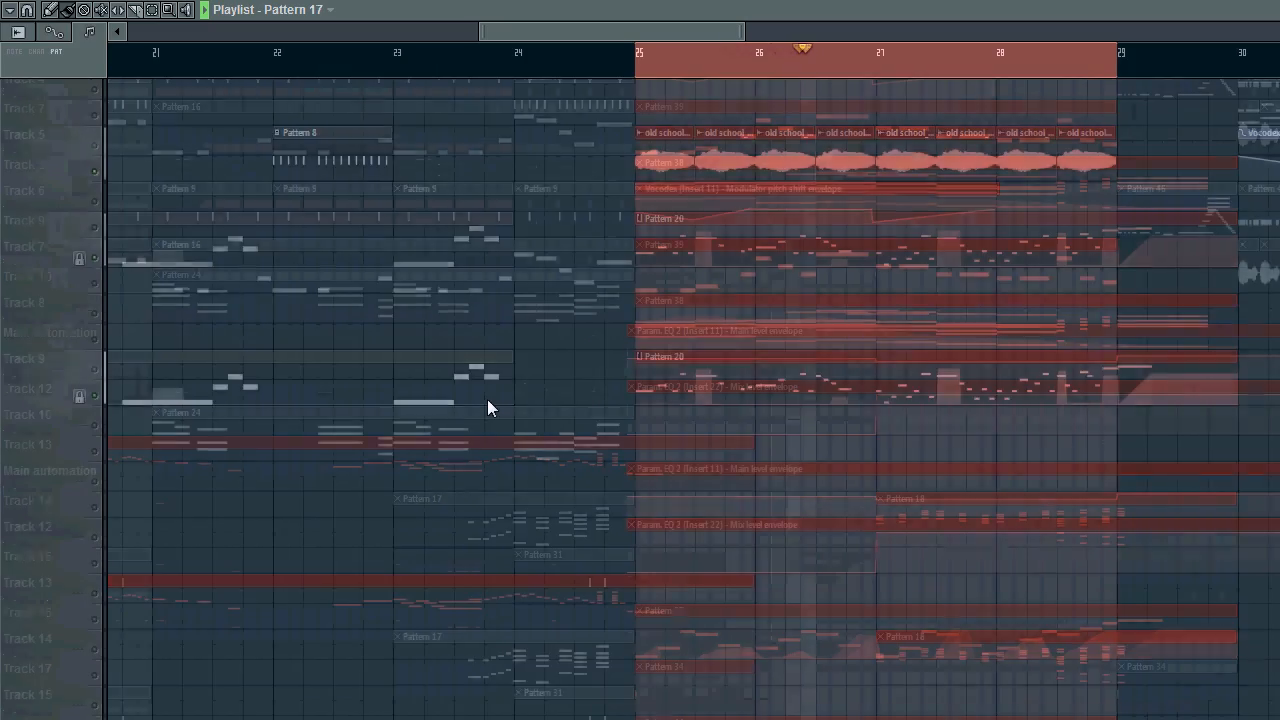
key("space")
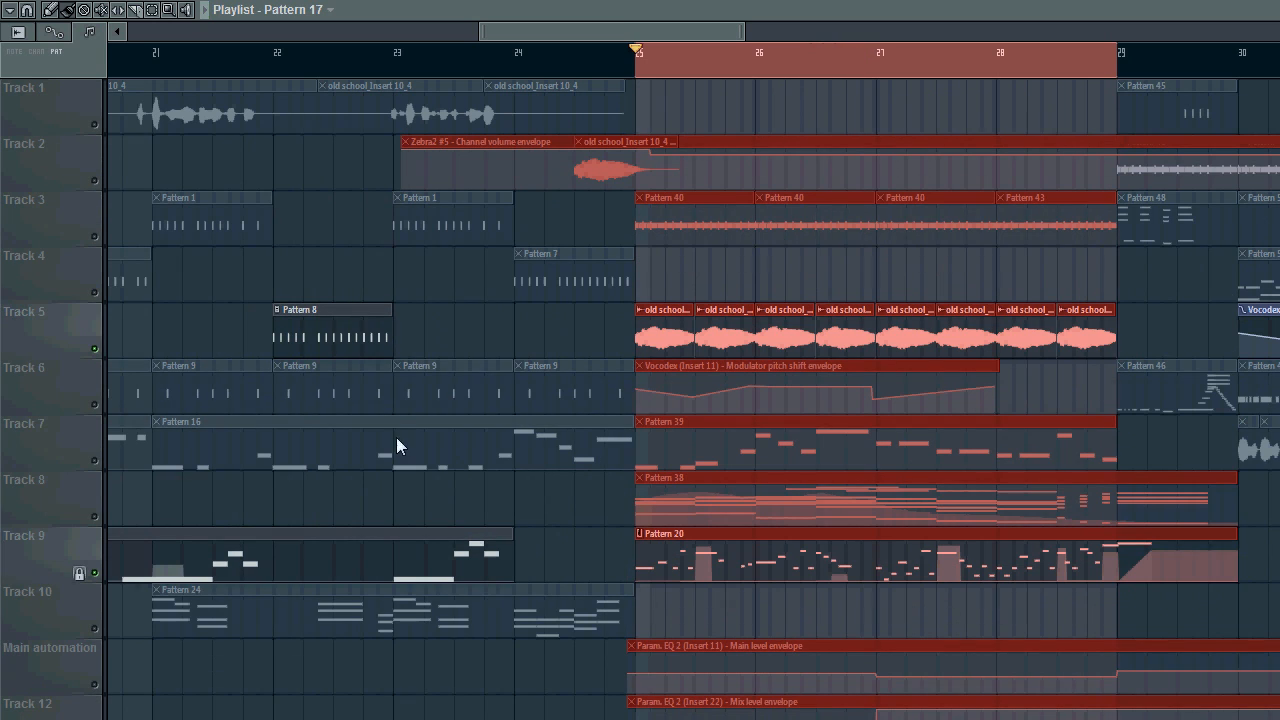
Unmute Track 6 and play the loop with Vocodex on Insert 11 open to show the modulator pitch shift automation
left_click(95, 405)
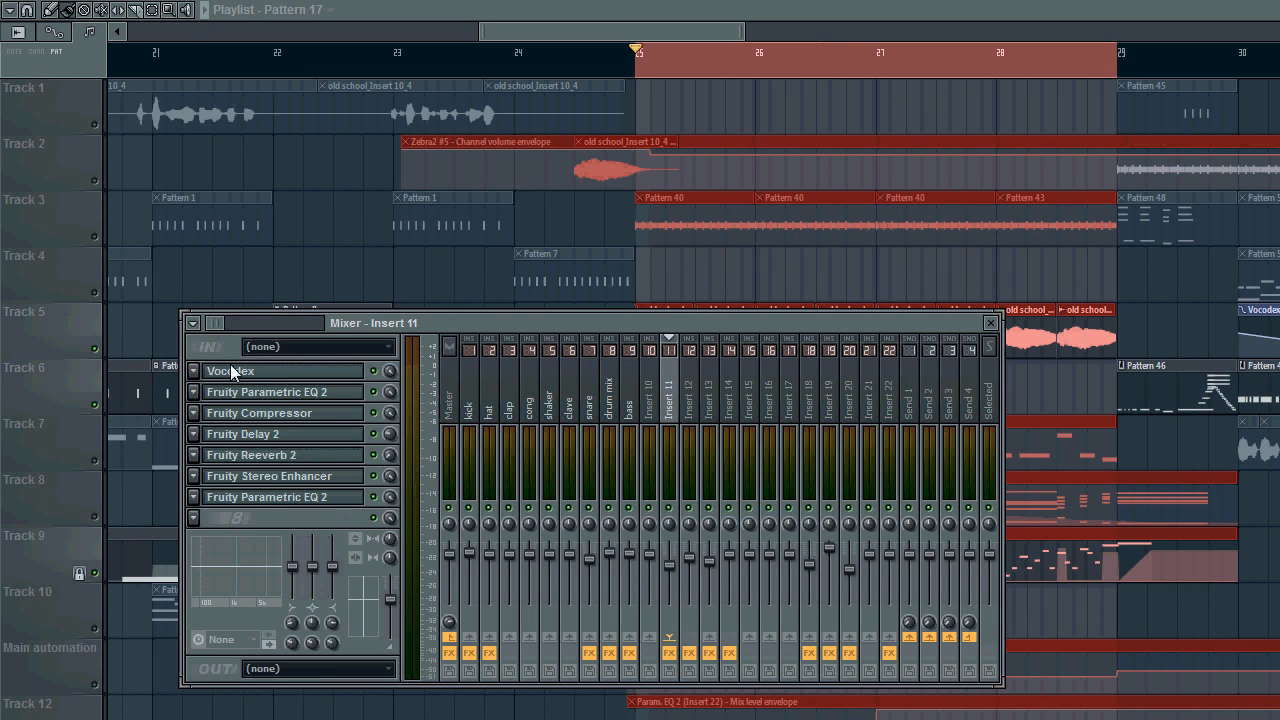
left_click(233, 367)
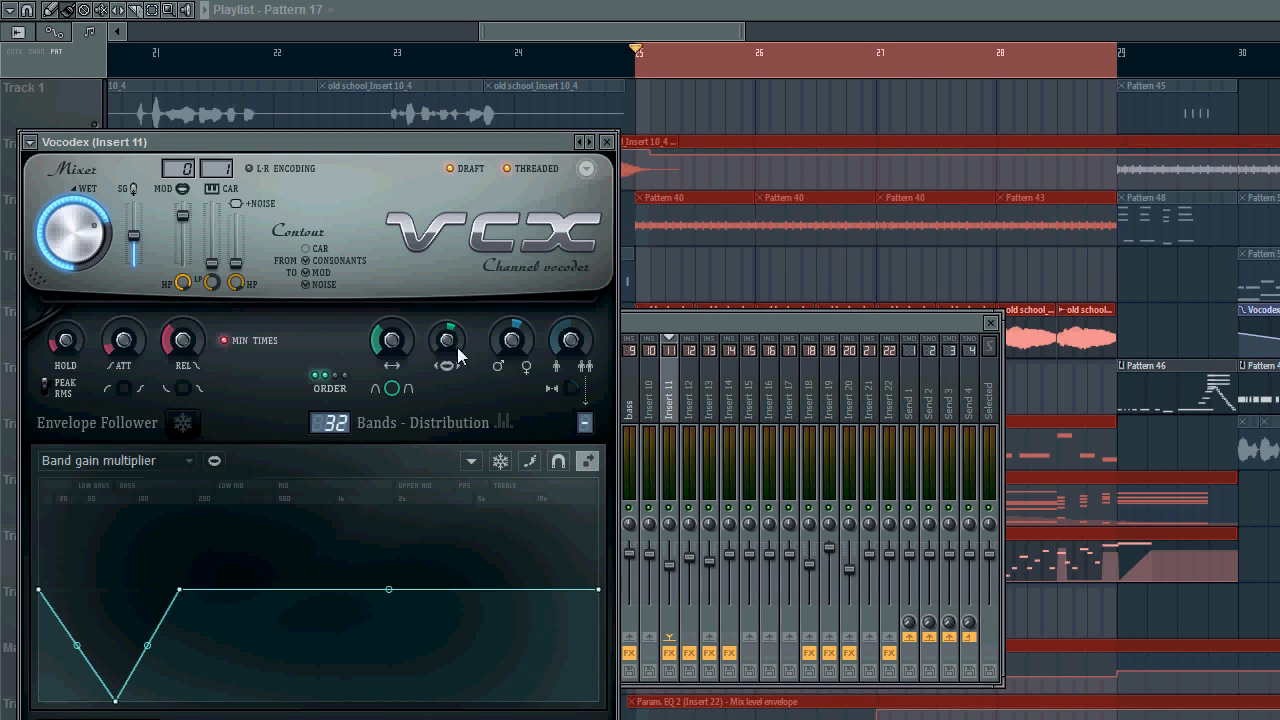
key("space")
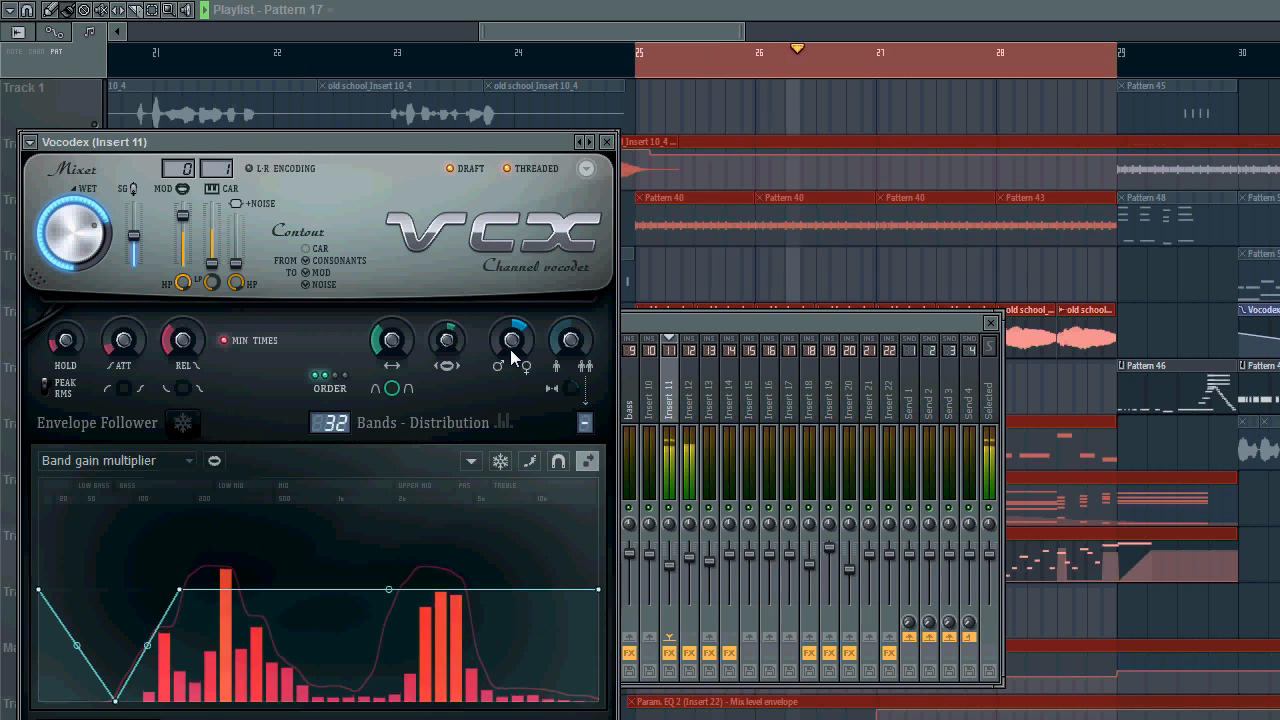
key("space")
key("F12")
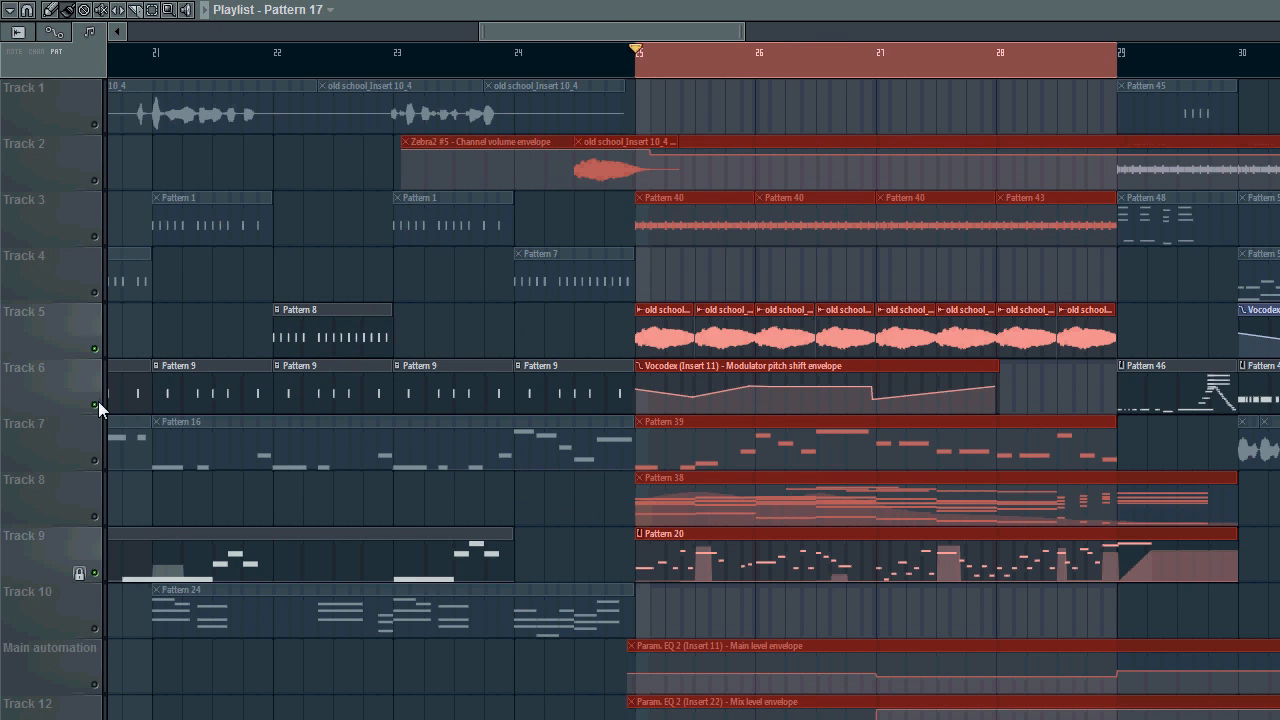
Play bars 25 through 28 with all tracks unmuted, then select bars 29 through 32
key("space")
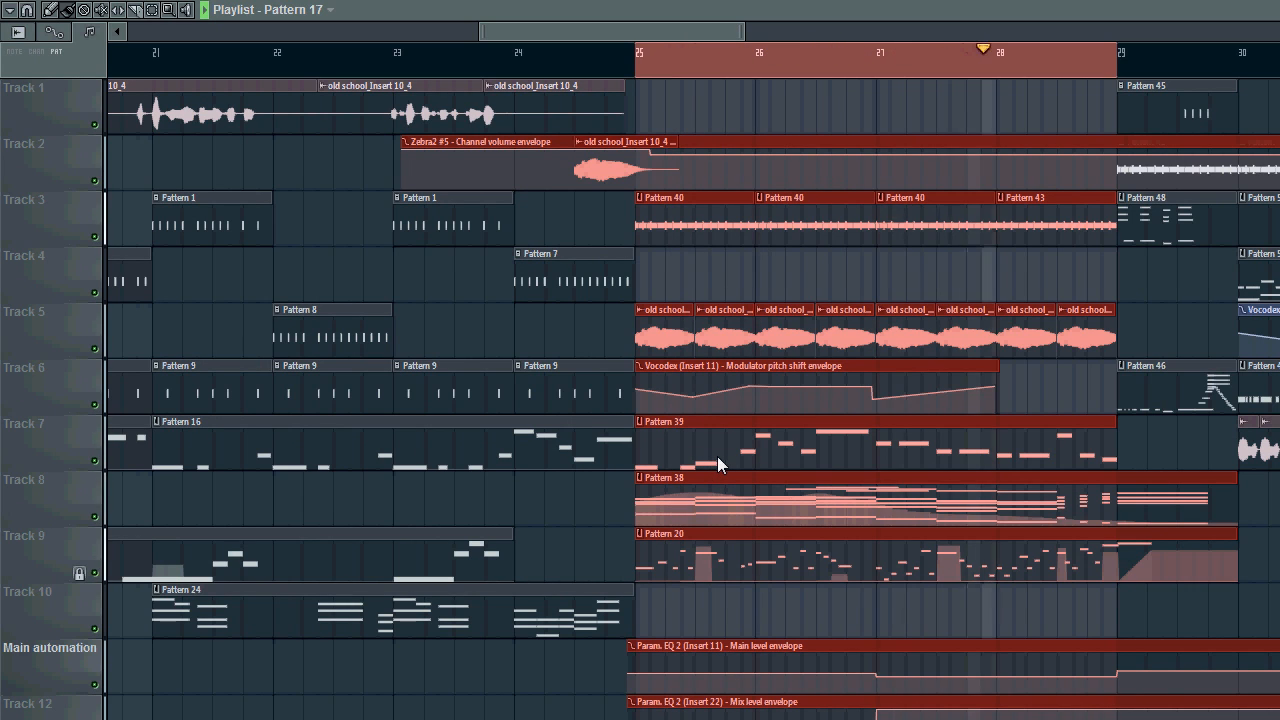
scroll(717, 456, "down", 3)
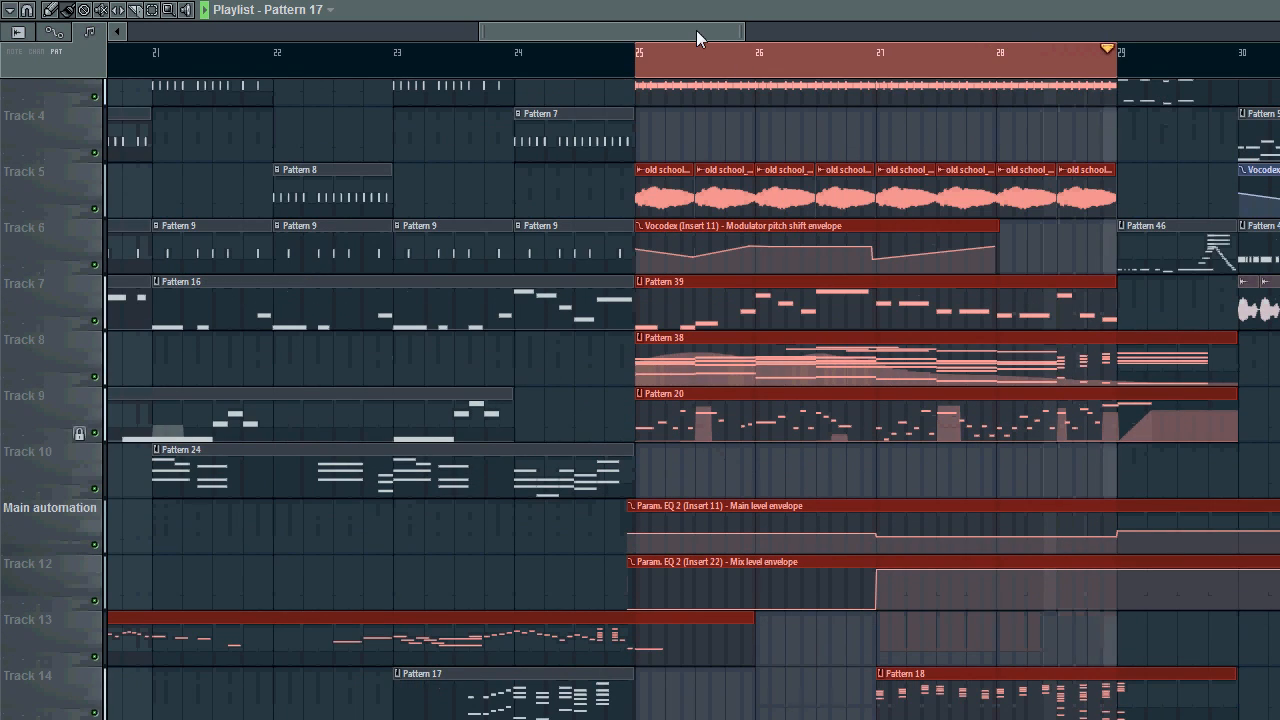
left_click_drag(696, 30, 776, 36)
left_click(561, 57)
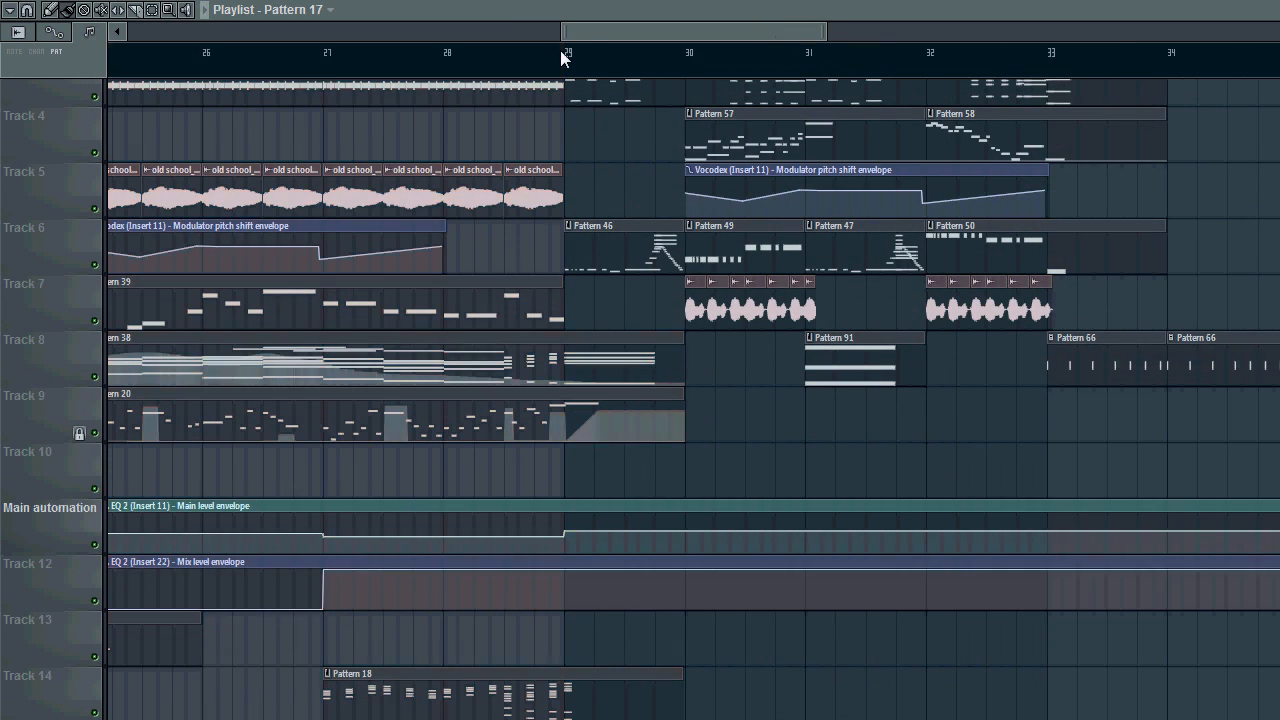
scroll(562, 55, "up", 2)
mouse_move(562, 55)
left_mouse_down()
mouse_move(1243, 110)
mouse_move(1190, 96)
left_mouse_up()
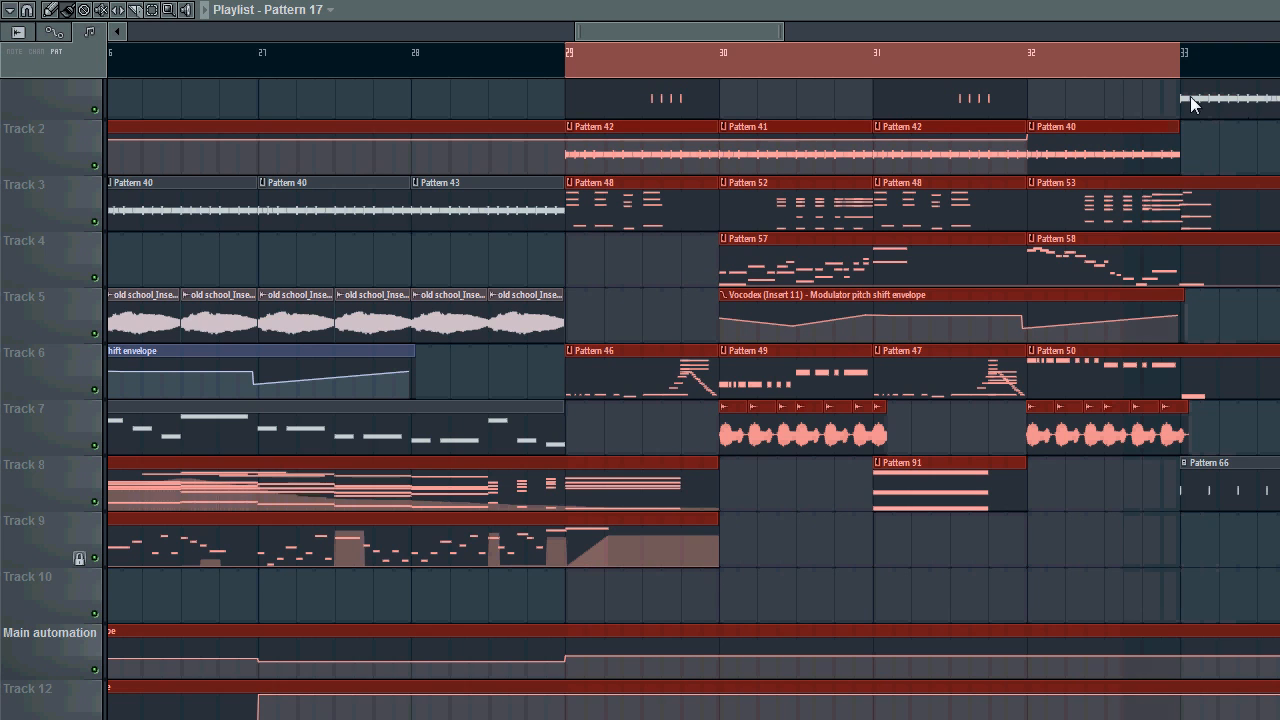
Open Pattern 46 in the Zebra2 piano roll, play it and inspect the ghost notes higher up
double_click(658, 359)
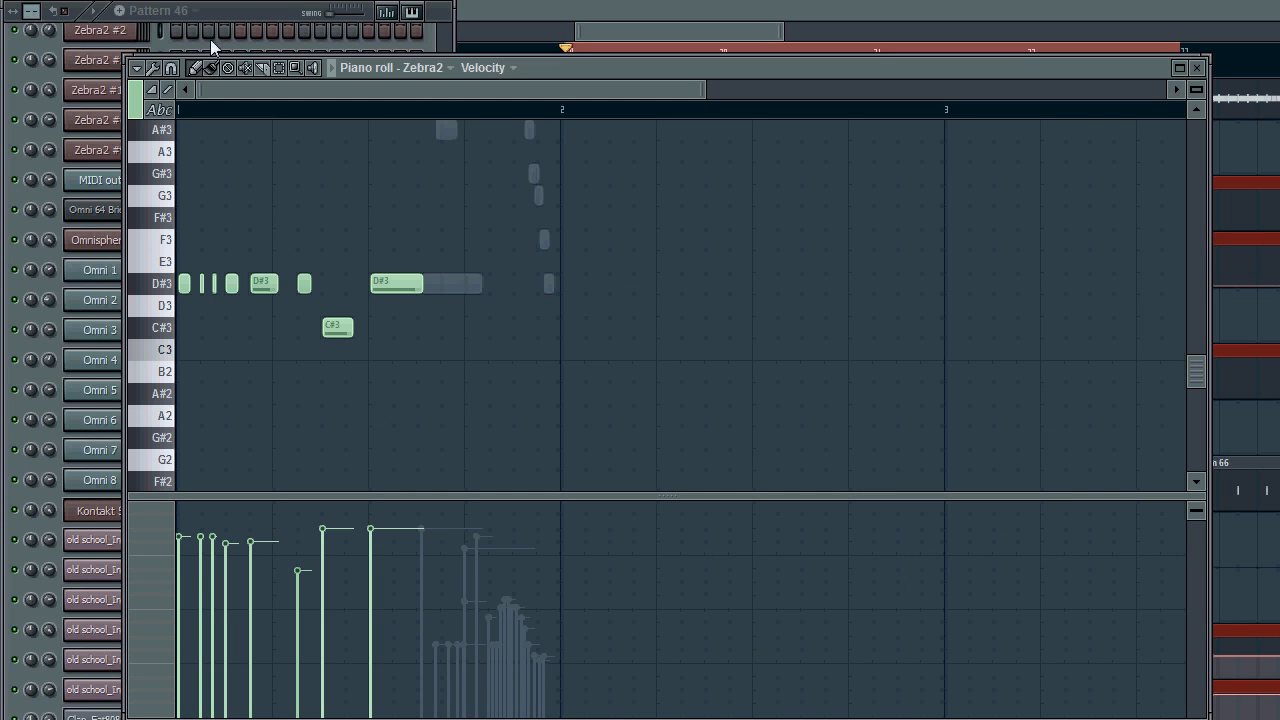
key("space")
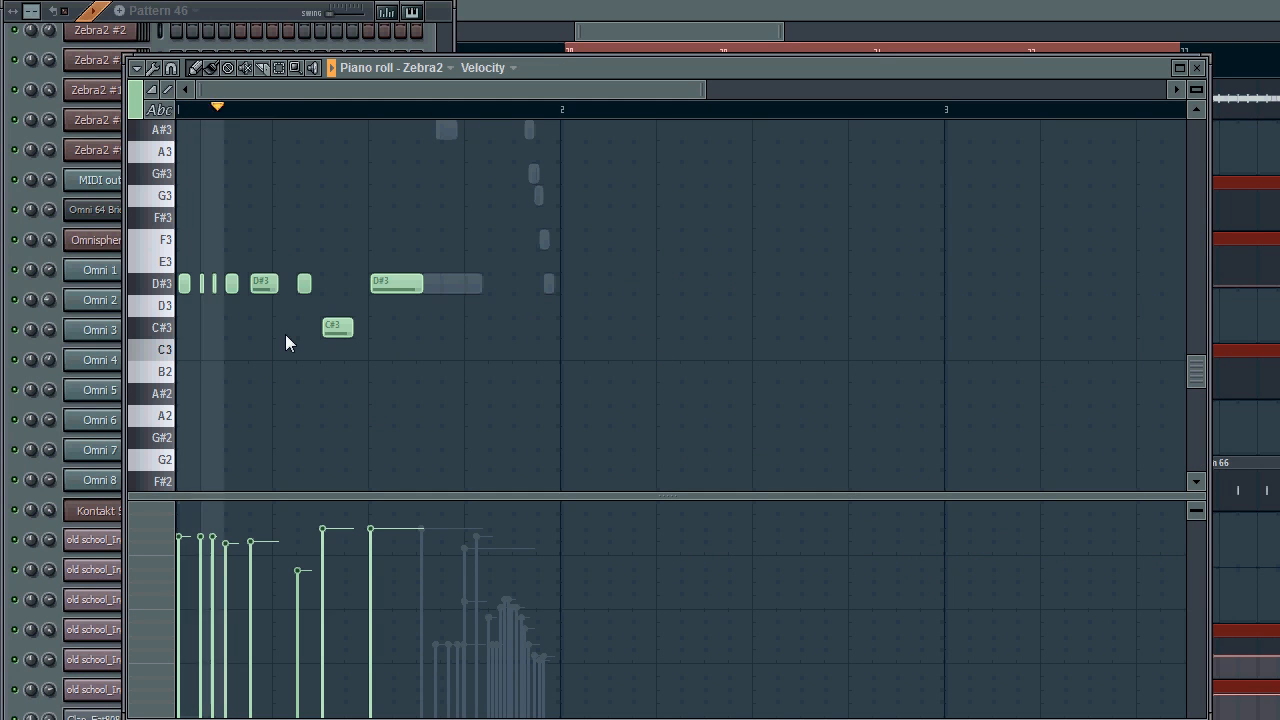
scroll(505, 315, "up", 3)
key("space")
scroll(512, 310, "down", 1)
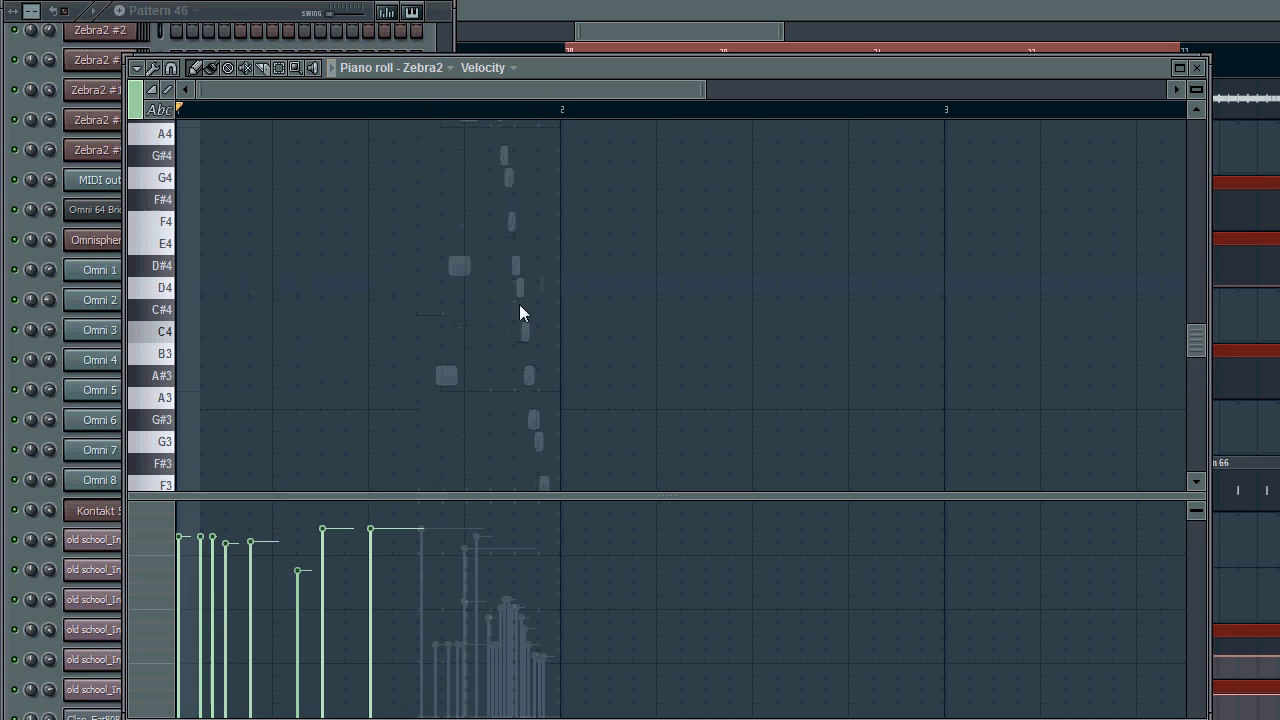
Switch the piano roll to the descending ghost notes' channel and solo Zebra2 #7 in the step sequencer
double_click(518, 286)
left_click(252, 8)
scroll(221, 369, "down", 5)
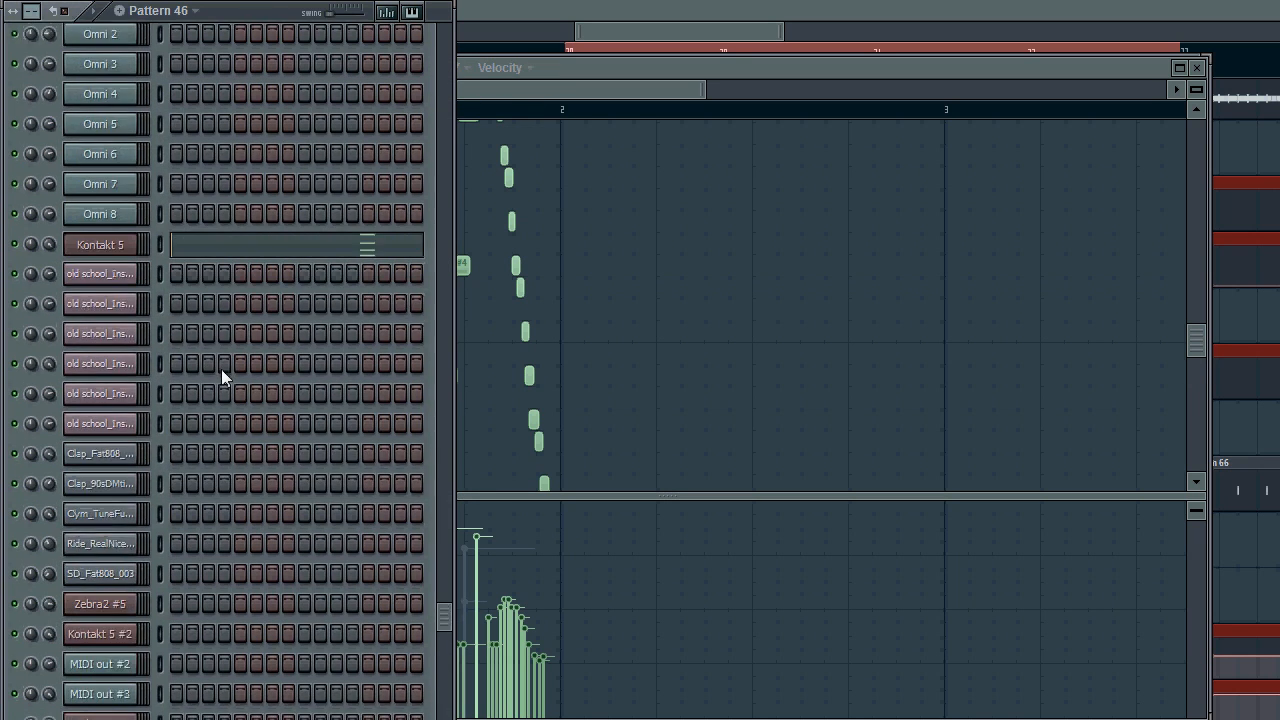
right_click(19, 284)
left_click(35, 299)
Play the soloed Zebra2 #7 part and open its instrument on the Synthesis page
key("space")
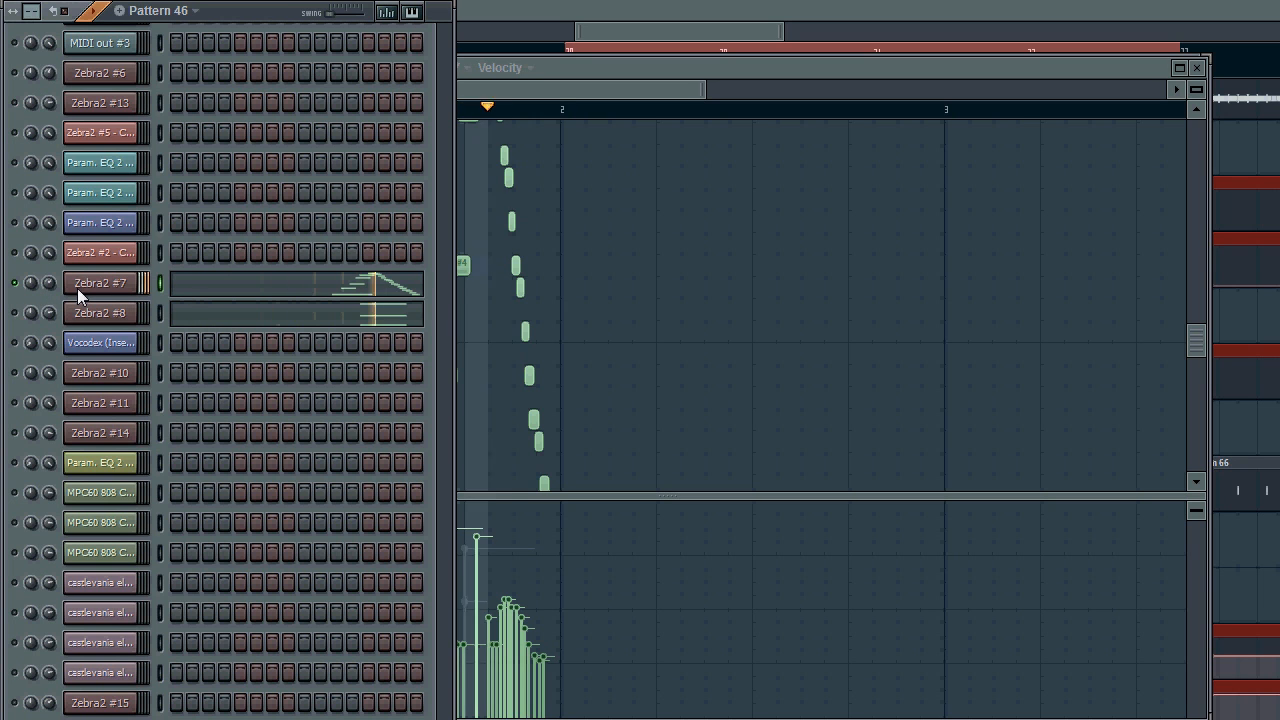
left_click(106, 281)
left_click(315, 192)
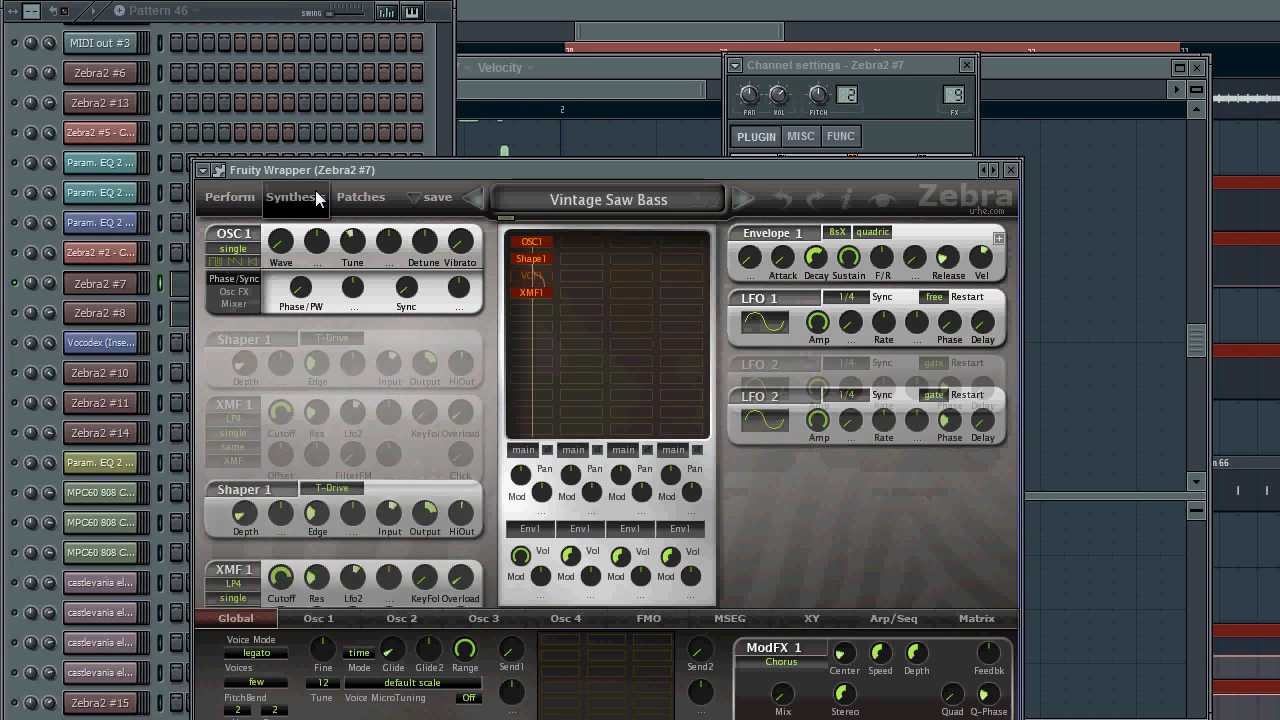
Try the Zebra2 #7 part with the voice mode set to poly and Glide at 0.00
left_click(248, 652)
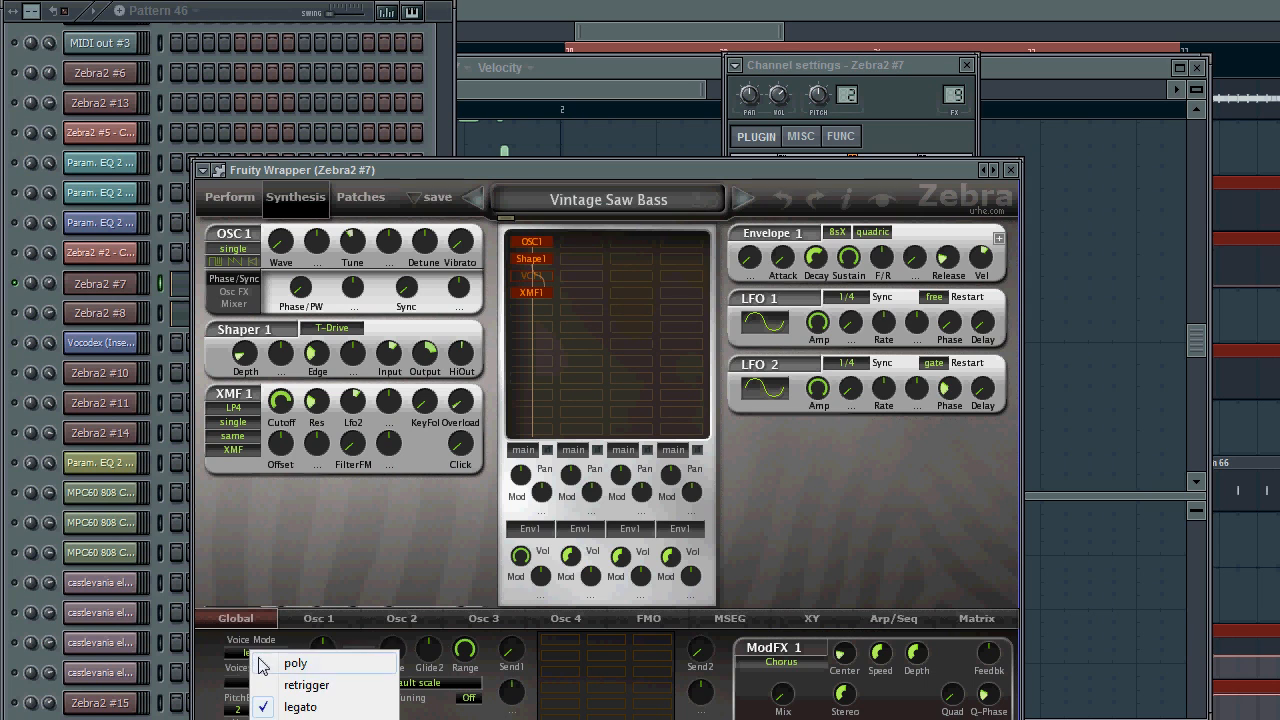
left_click(282, 660)
left_click_drag(500, 169, 640, 140)
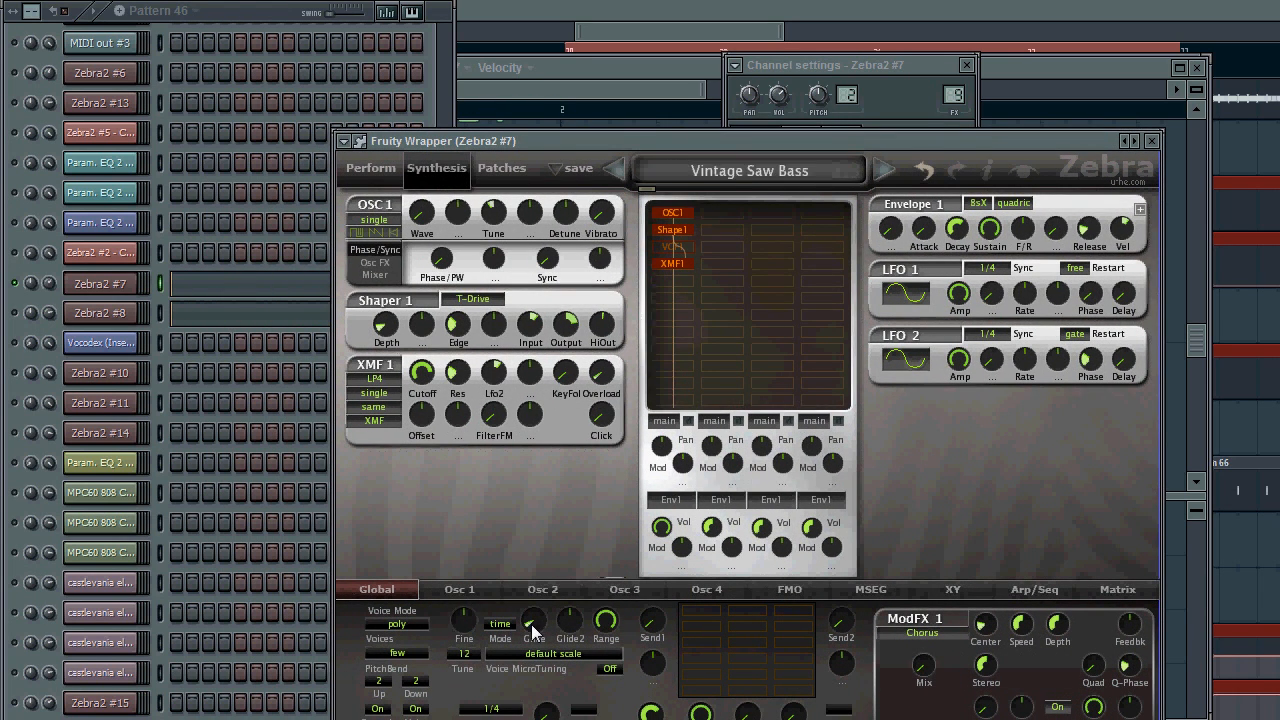
left_click(240, 10)
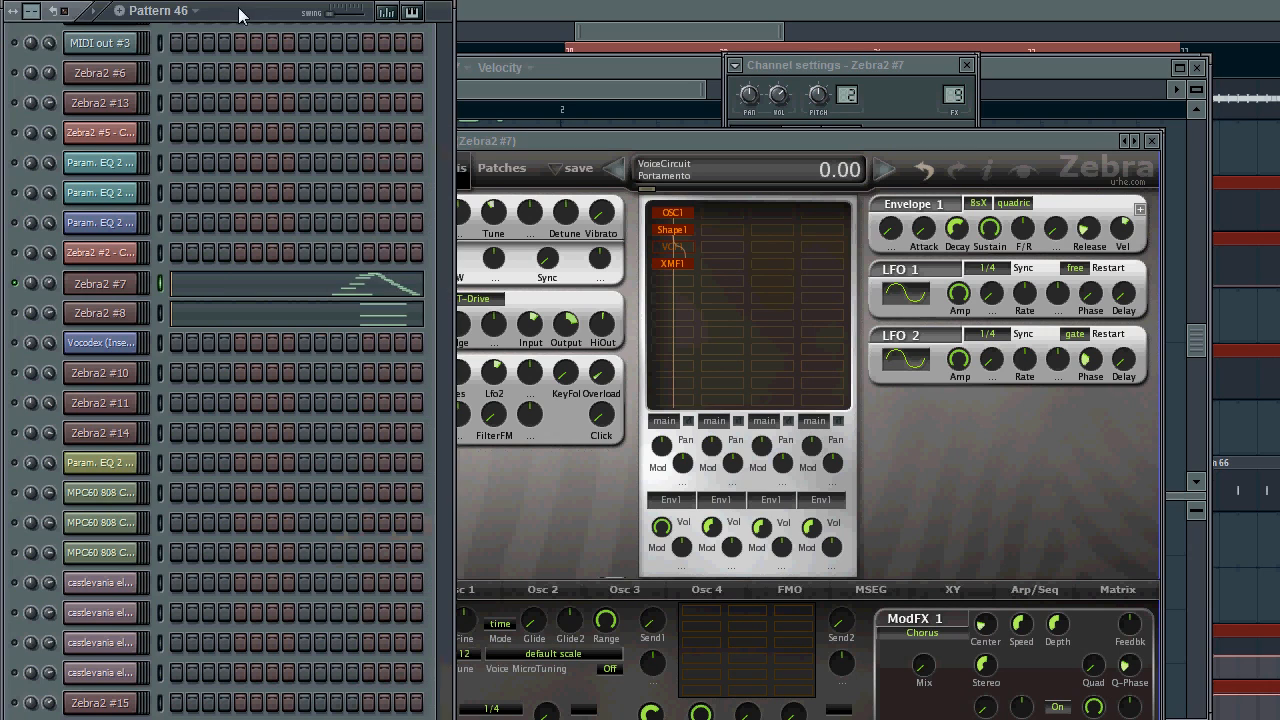
Turn the Zebra2 #7 Glide back up and return its voice mode to legato
left_click_drag(534, 619, 533, 601)
left_click(350, 290)
left_click(503, 623)
left_click(405, 623)
left_click(445, 688)
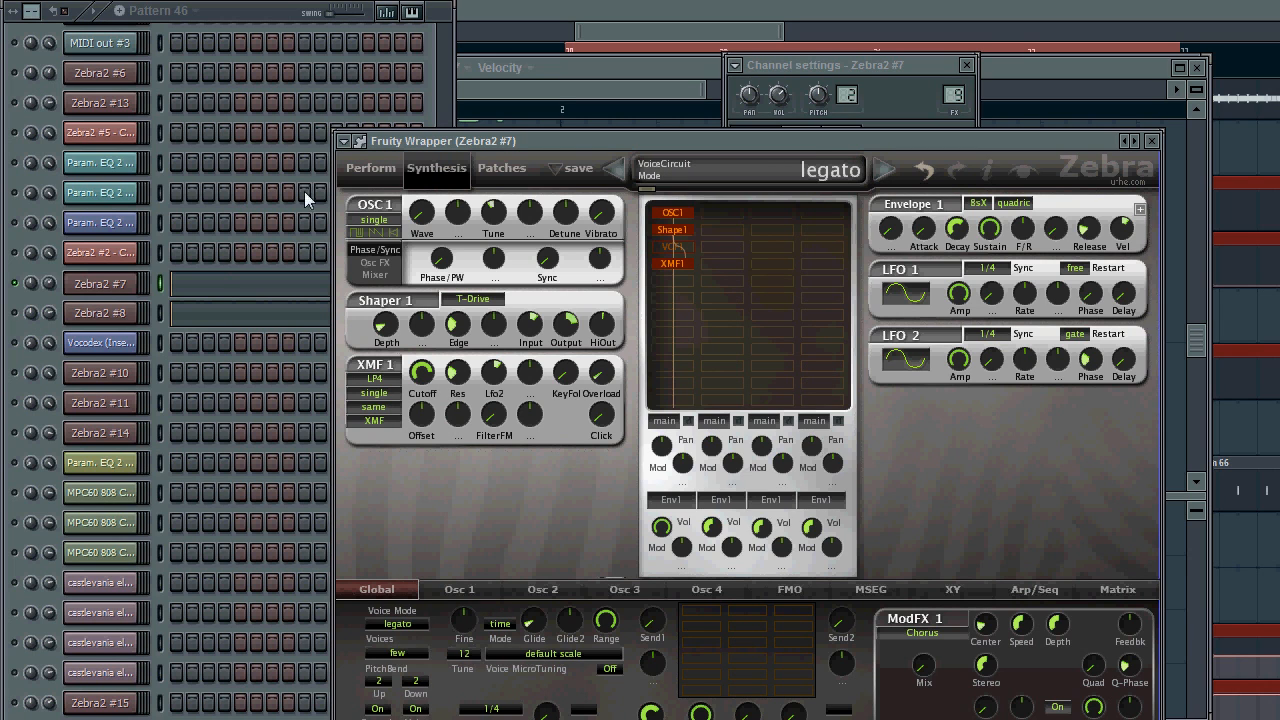
Play the soloed Zebra2 #7 part in legato mode with the whole instrument window in view
left_click(278, 22)
left_click(537, 138)
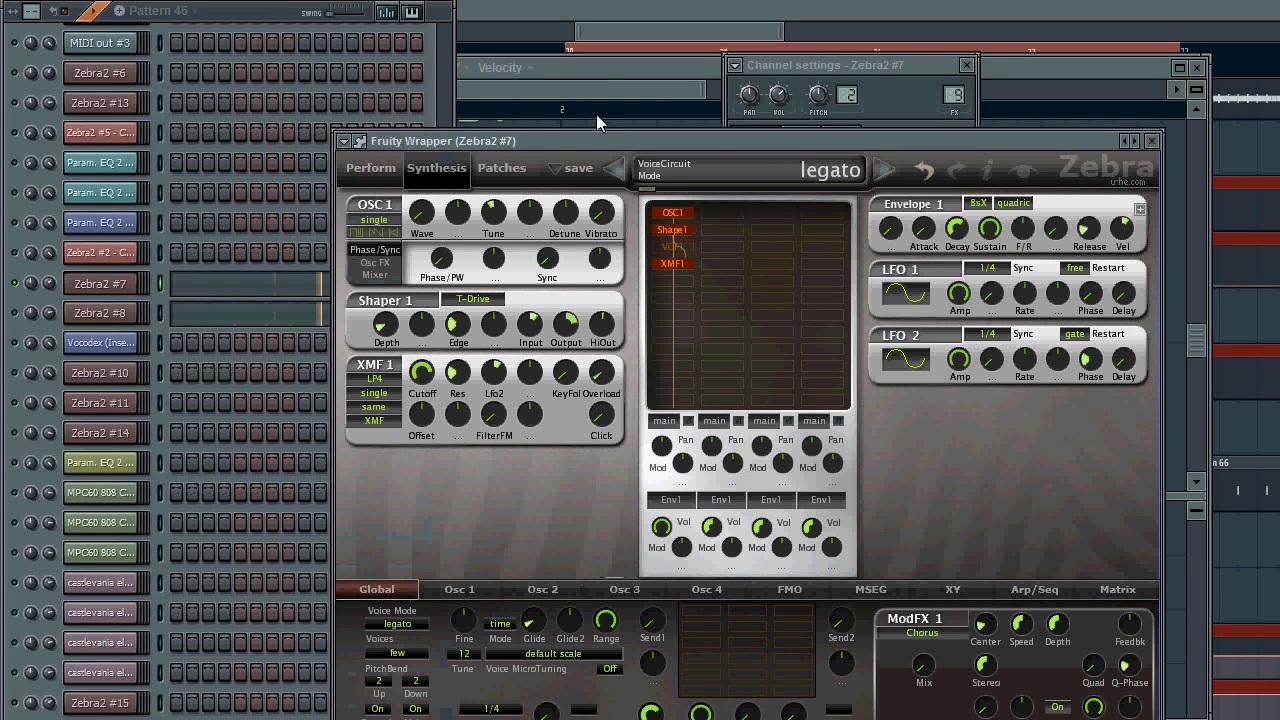
left_click_drag(594, 140, 594, 103)
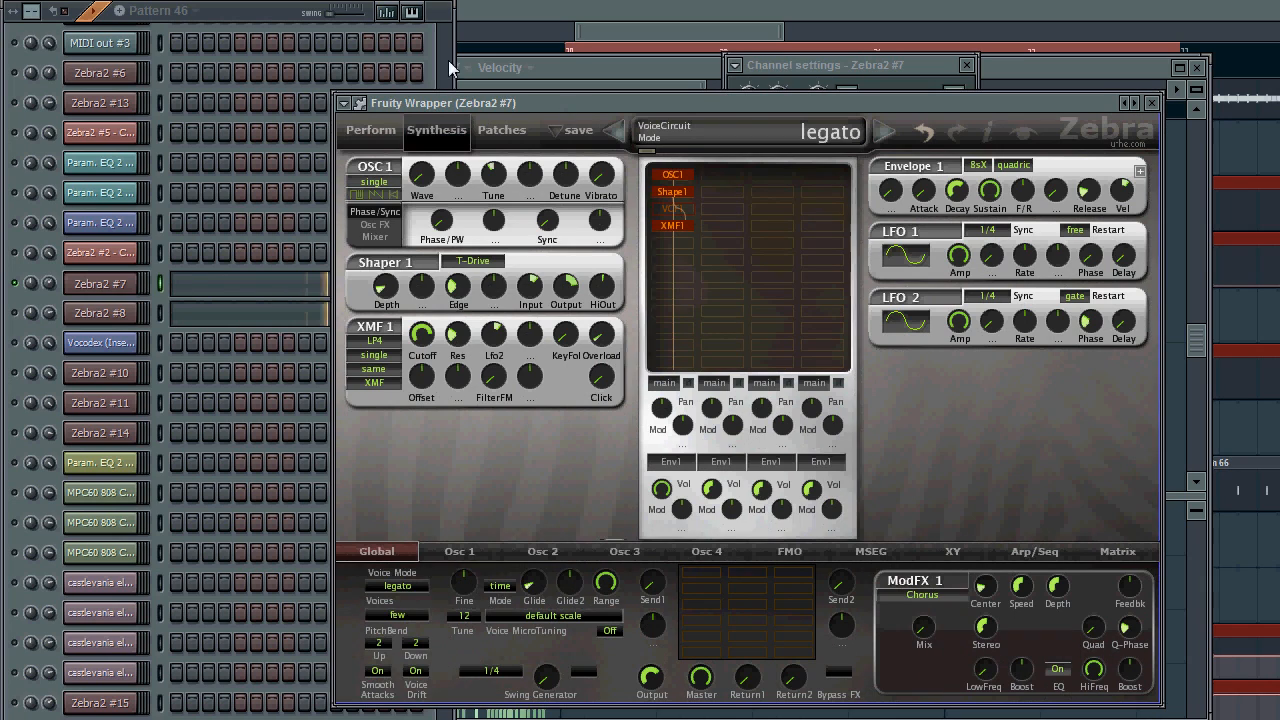
left_click(255, 15)
left_click(561, 403)
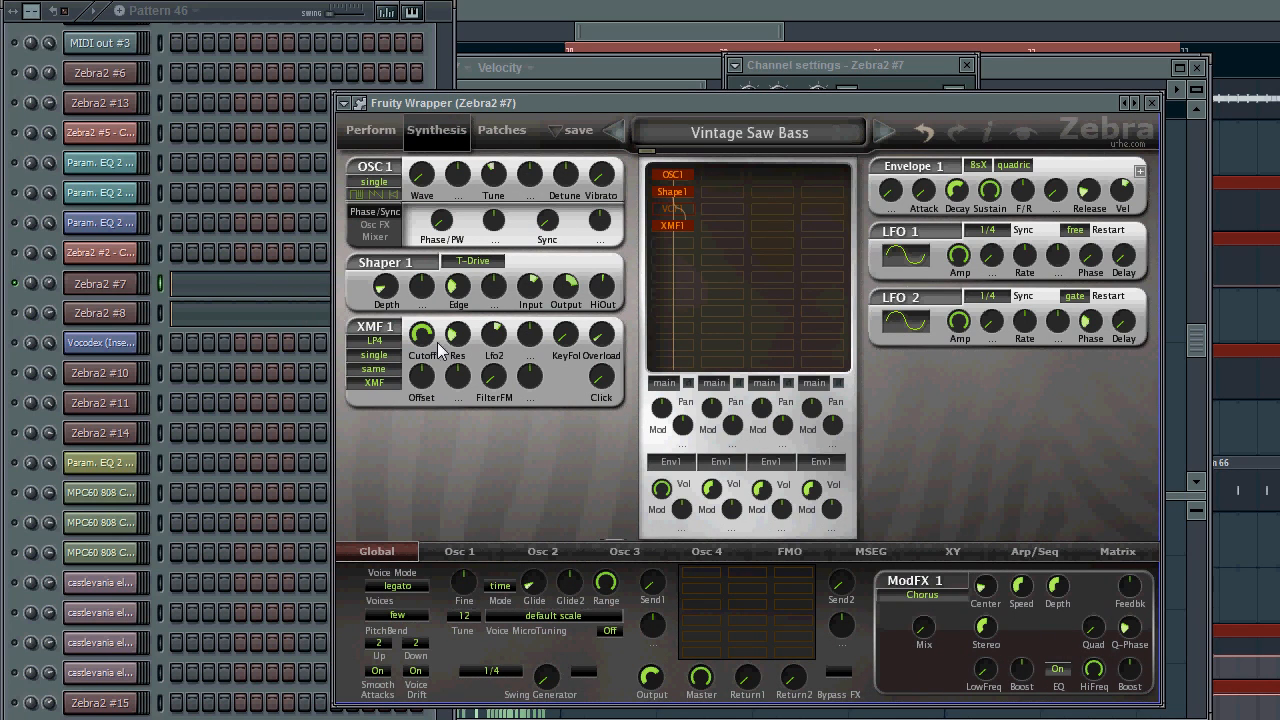
Unsolo Zebra2 #7 in the step sequencer and play bars 29 through 32 in the playlist with all channels
left_click(284, 10)
right_click(15, 283)
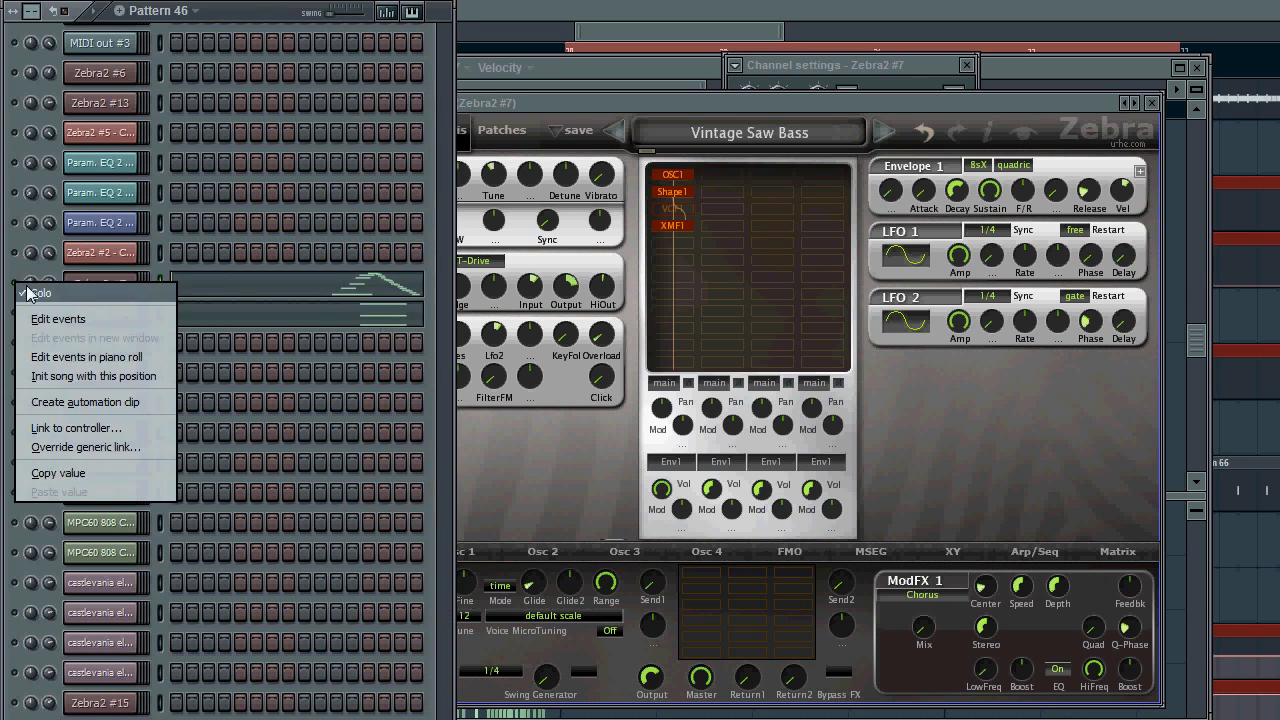
left_click(29, 294)
key("F5")
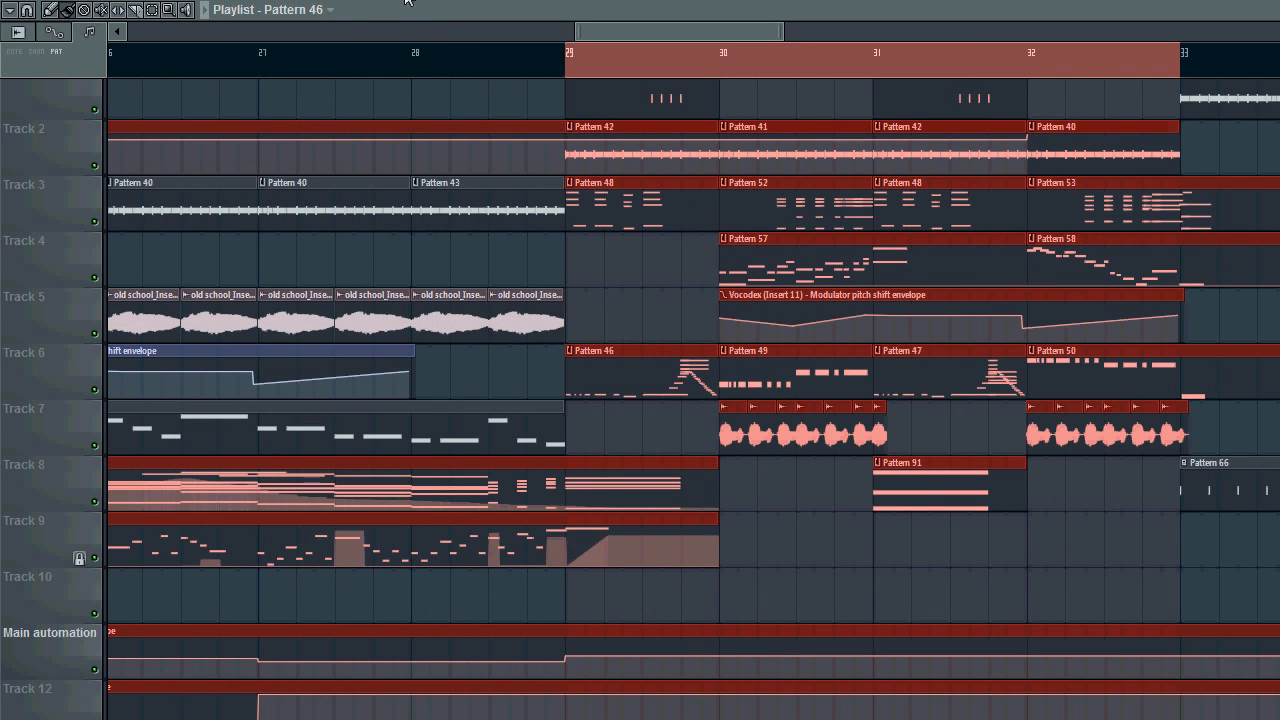
key("space")
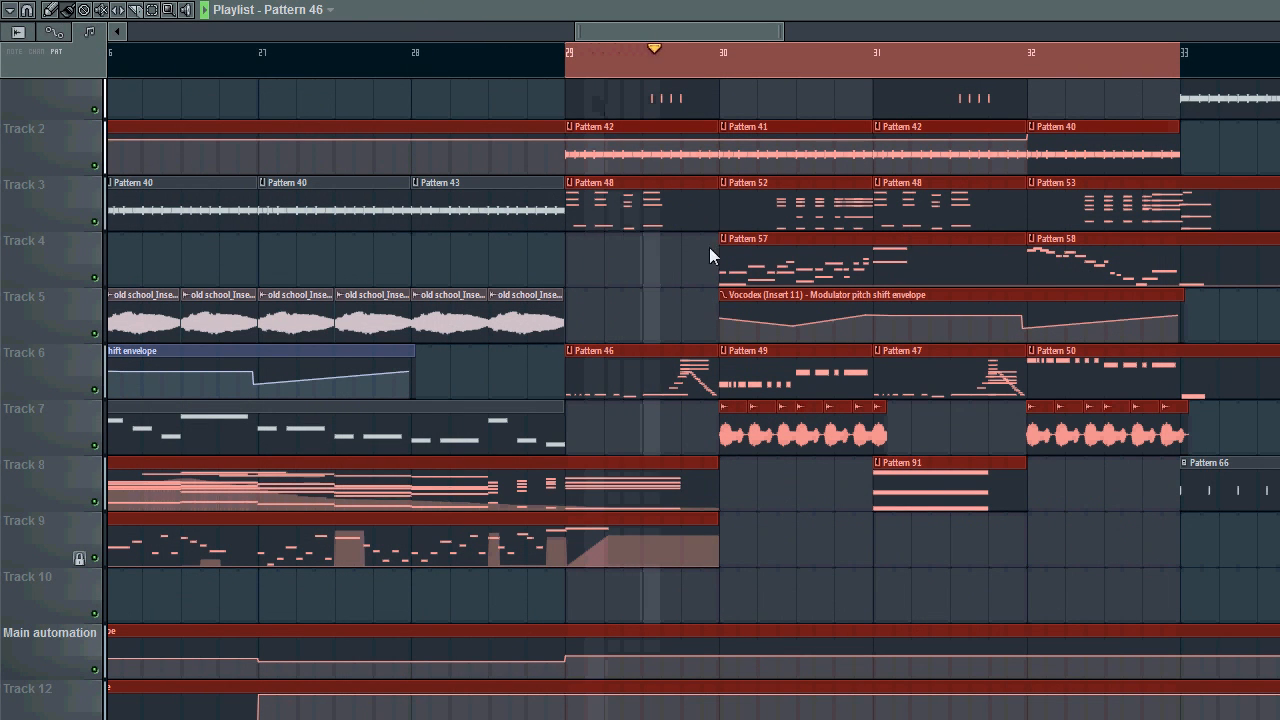
scroll(745, 222, "up", 1)
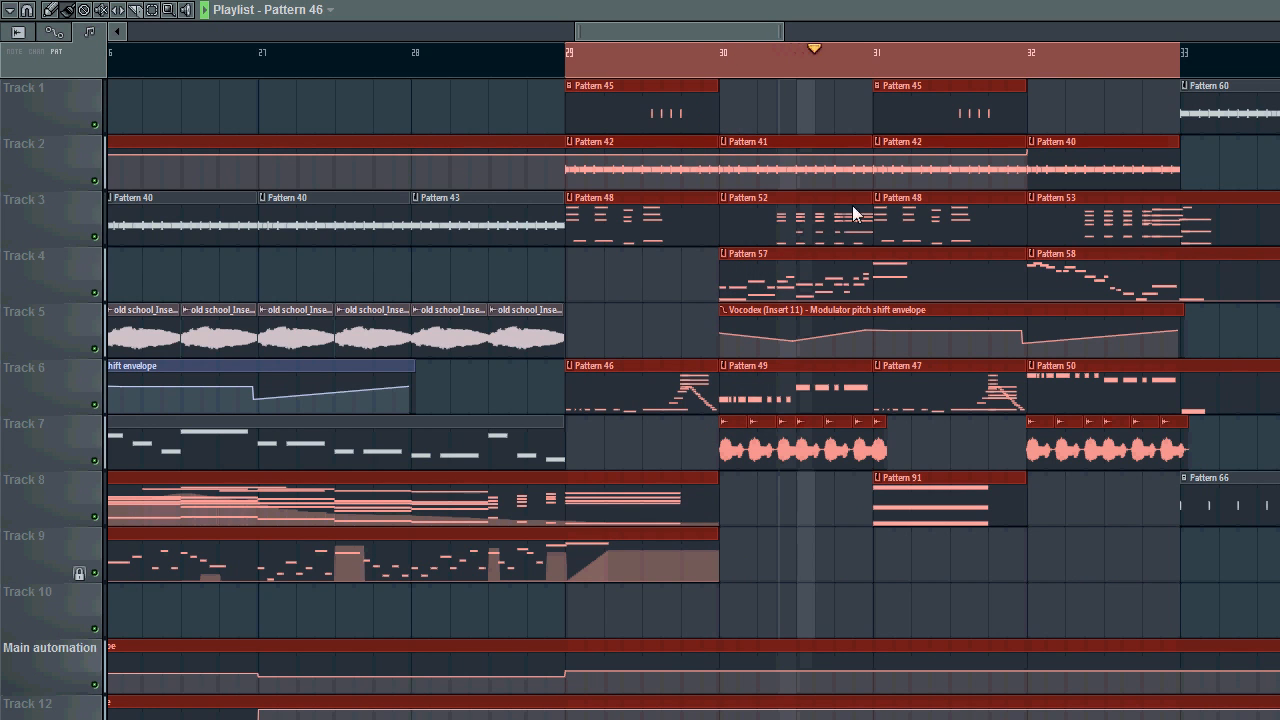
scroll(722, 30, "down", 3)
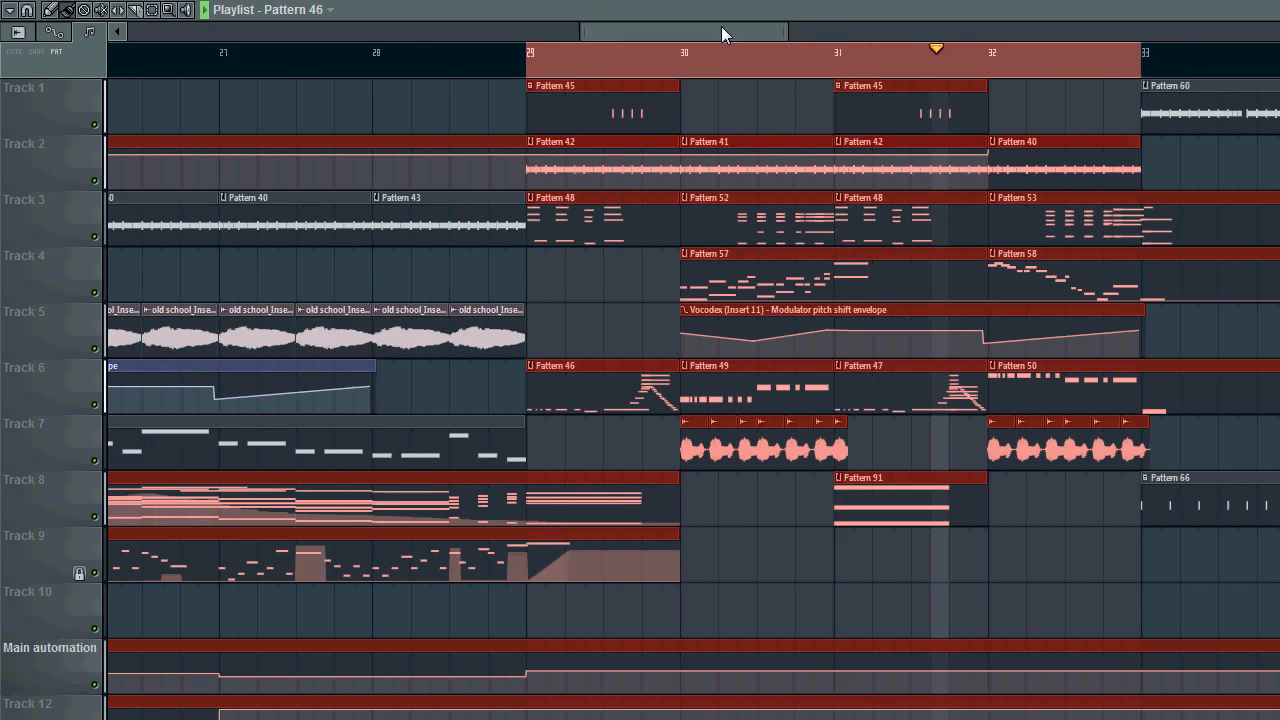
key("space")
Select bars 33 through 36 in the playlist and play them
left_click_drag(627, 56, 1249, 67)
key("space")
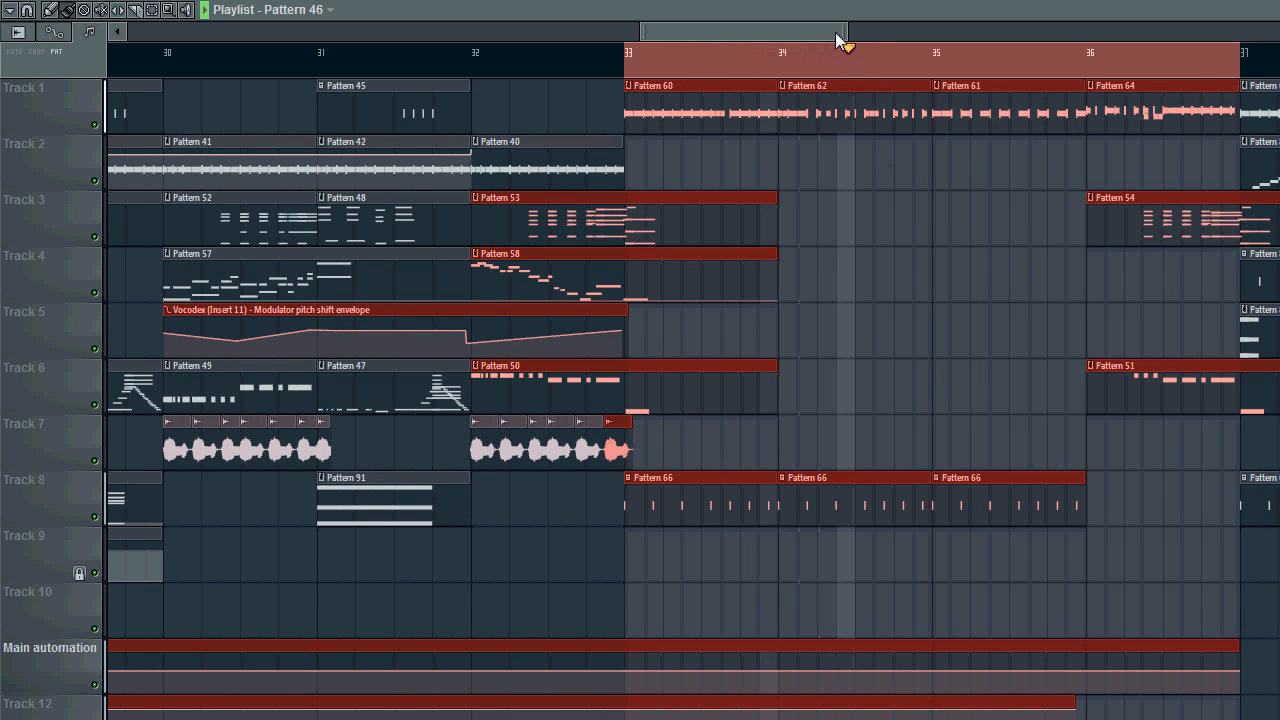
scroll(839, 26, "down", 2)
key("space")
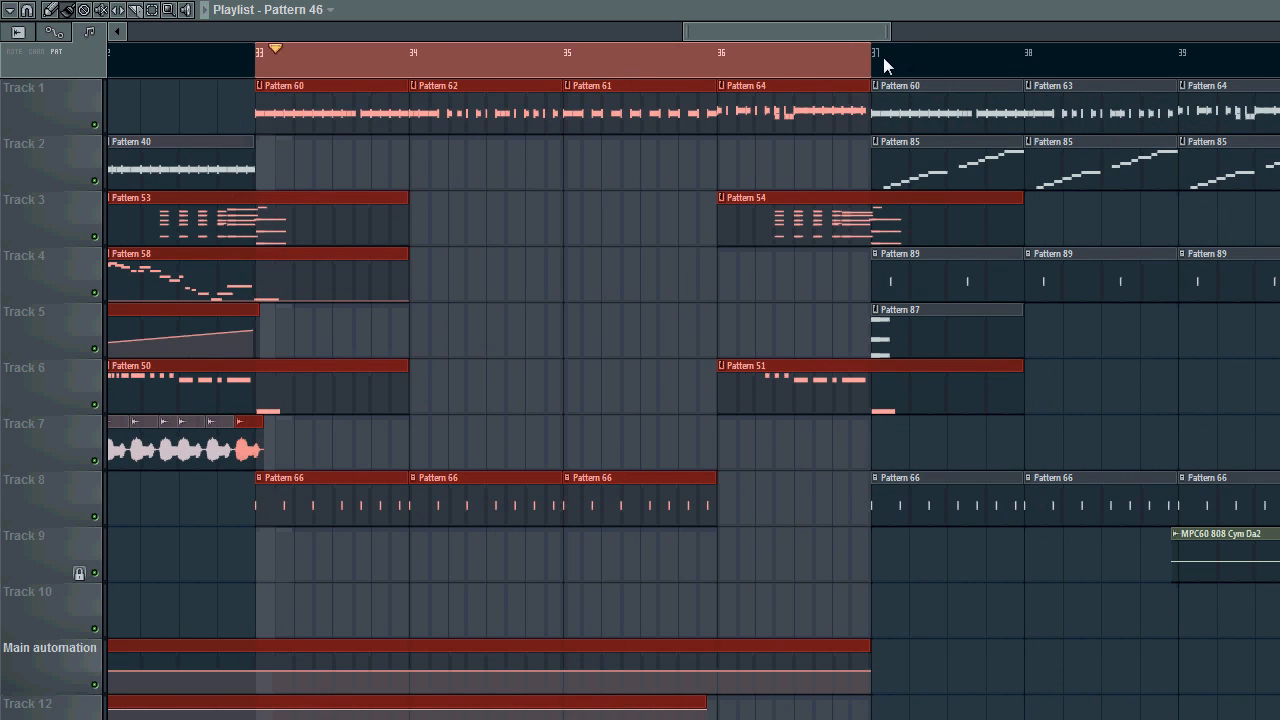
Clear the playlist time selection and play the song from bar 45 into the vocal section at bar 49
left_click(883, 57)
left_click_drag(852, 36, 993, 21)
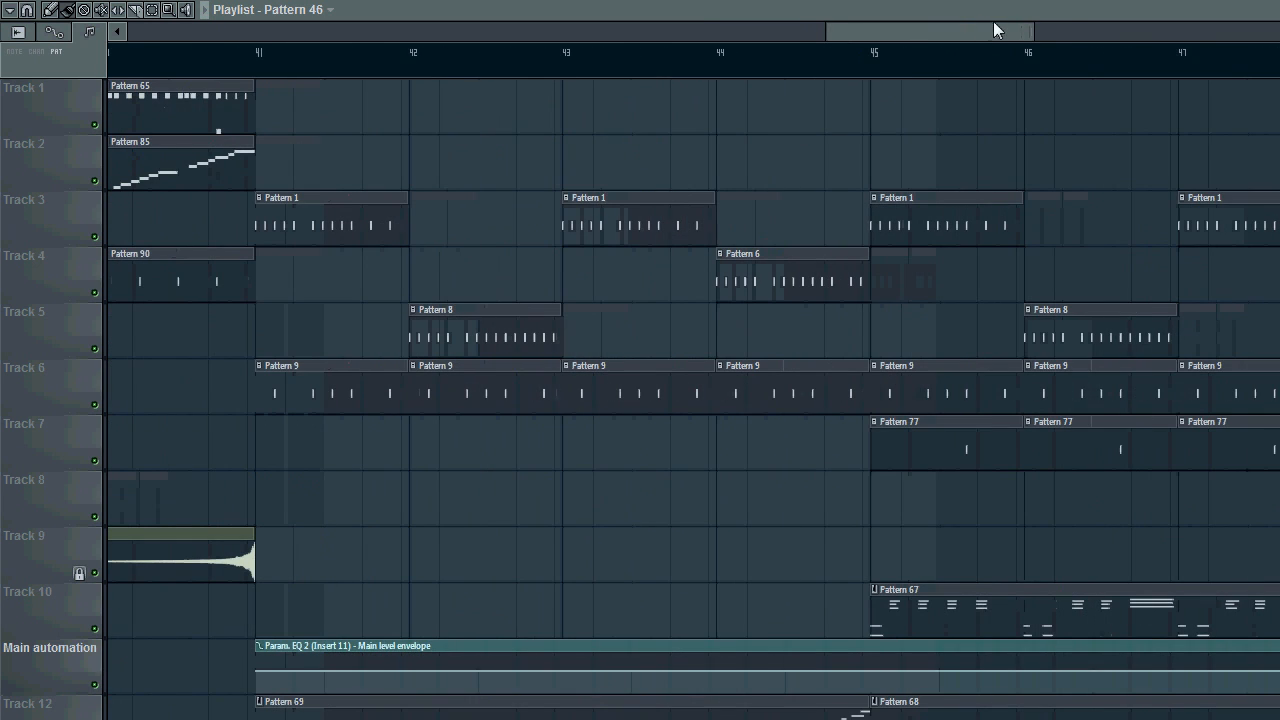
left_click(868, 47)
key("space")
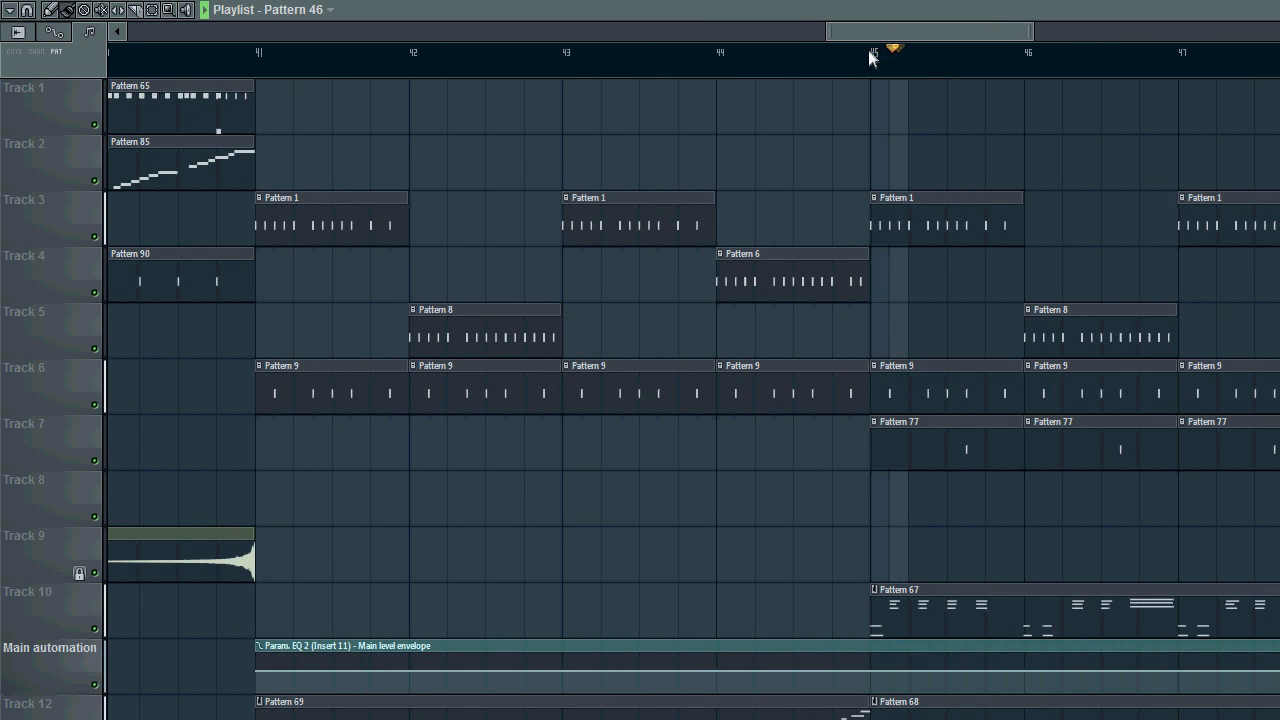
left_click_drag(902, 27, 988, 38)
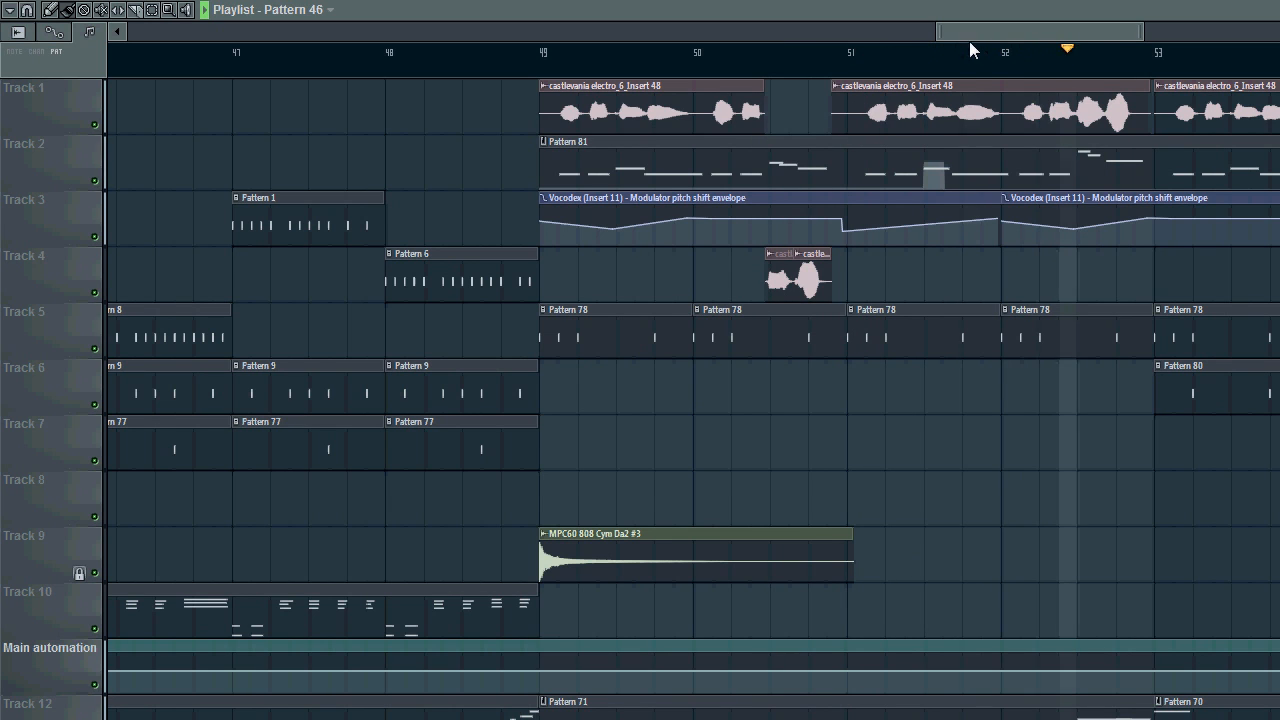
Stop playback and isolate playlist Tracks 1 to 4 with all other tracks muted
key("space")
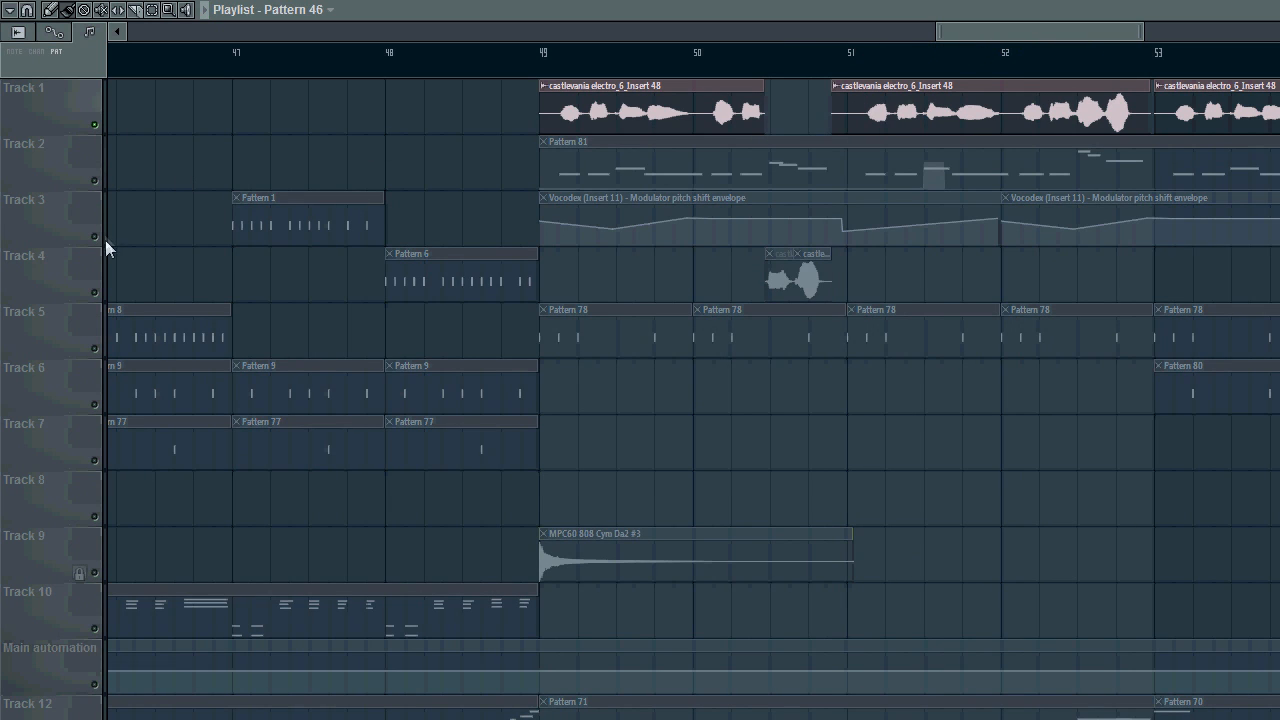
left_click(94, 292)
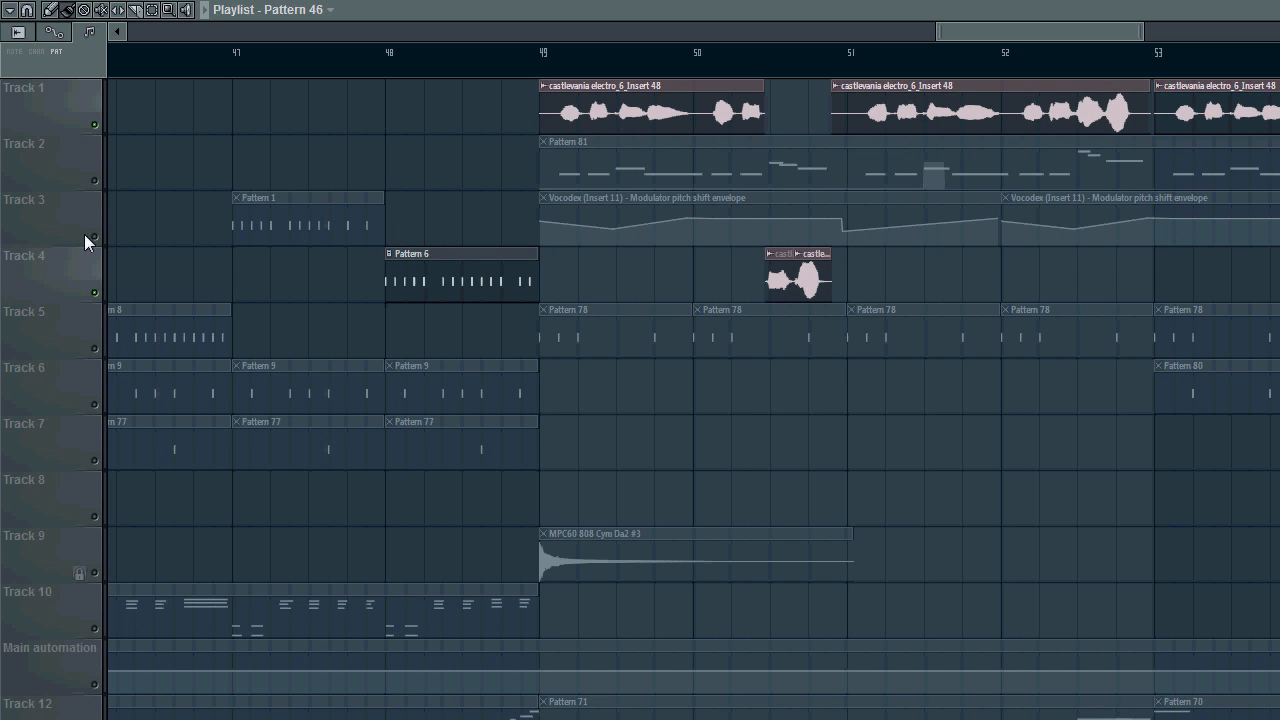
left_click(96, 237)
left_click(94, 180)
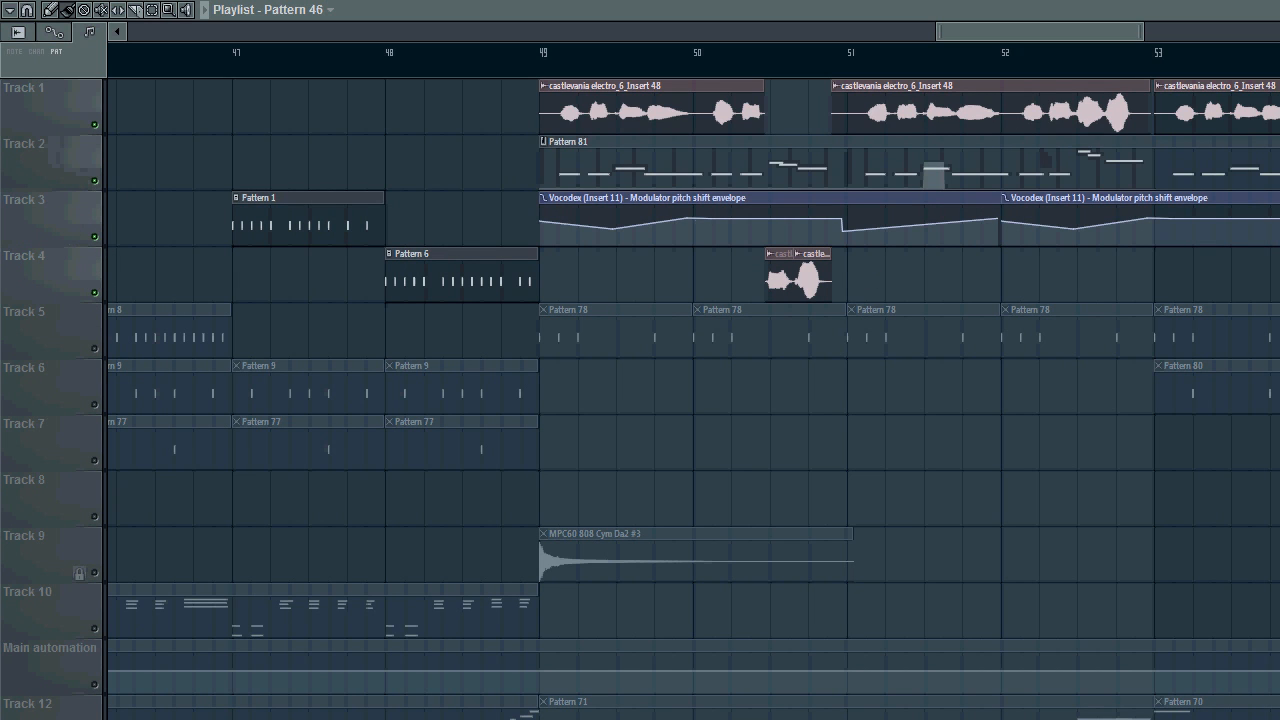
Bypass the effects on mixer Insert 11 and play the raw vocal clips from bar 49 without Track 2
key("F9")
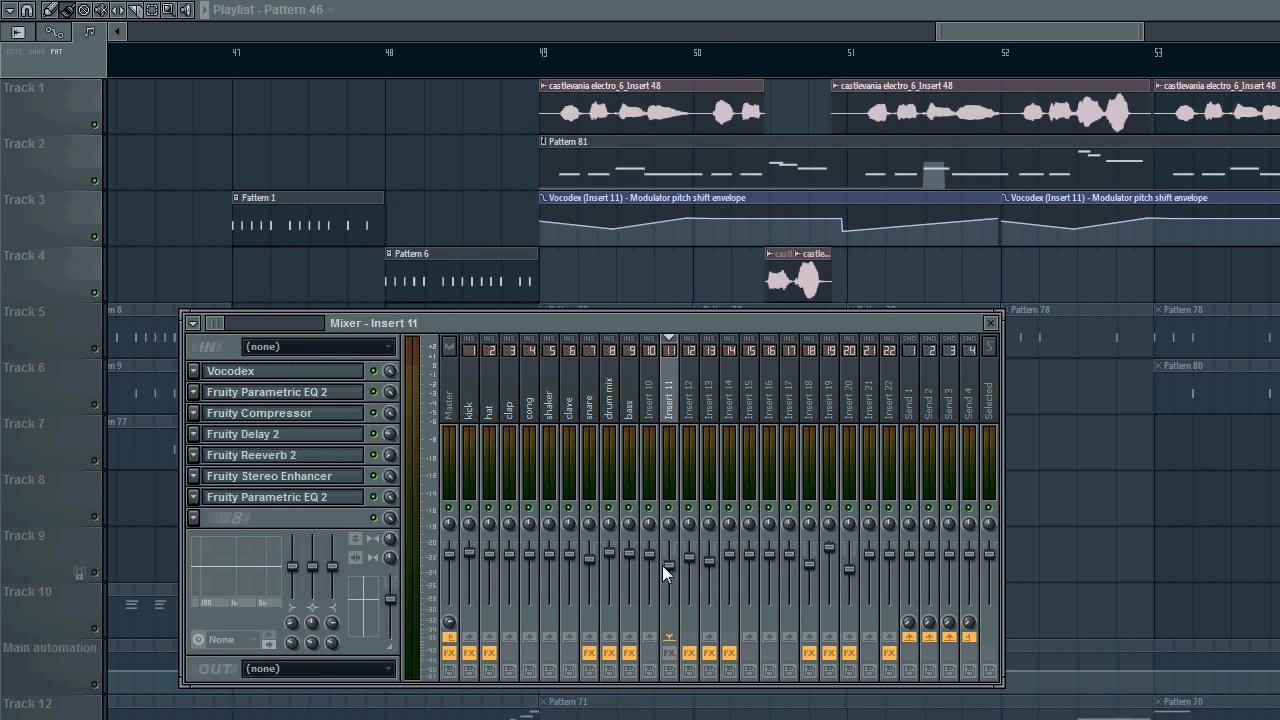
key("F9")
left_click(546, 51)
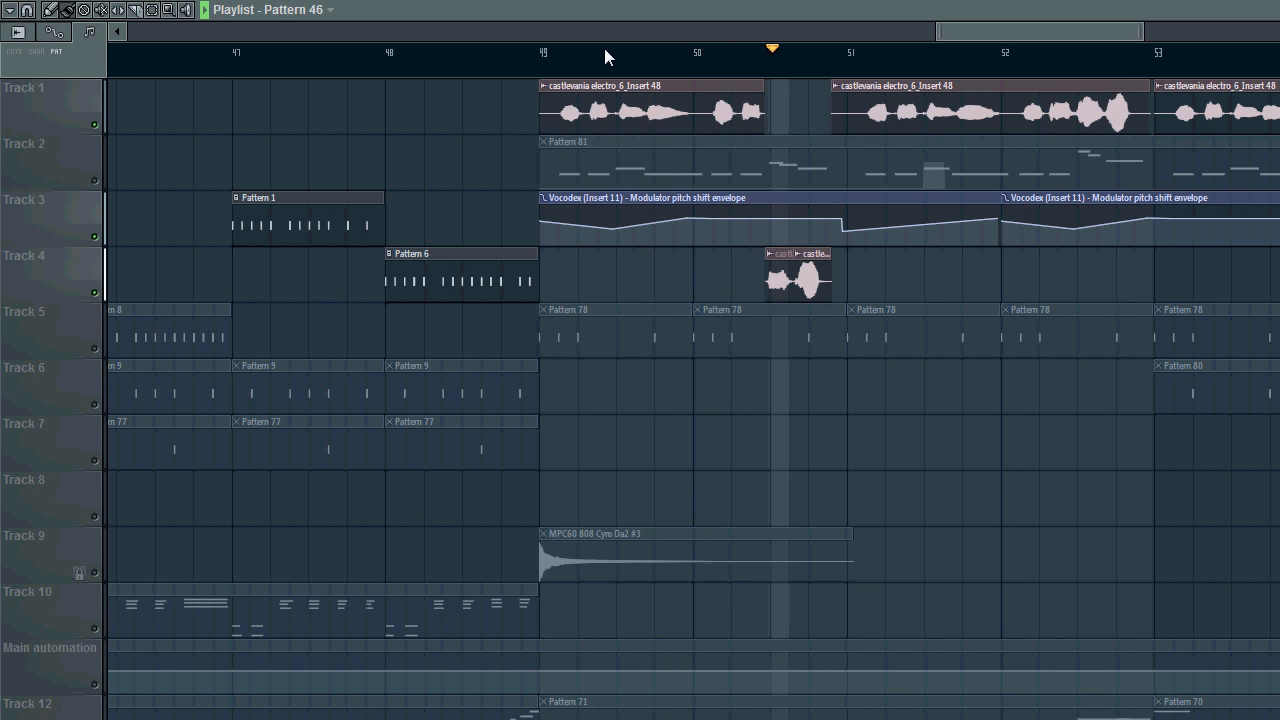
Unmute all playlist tracks, re-enable the Insert 11 effects and play the processed vocals from bar 49
right_click(91, 122)
right_click(91, 122)
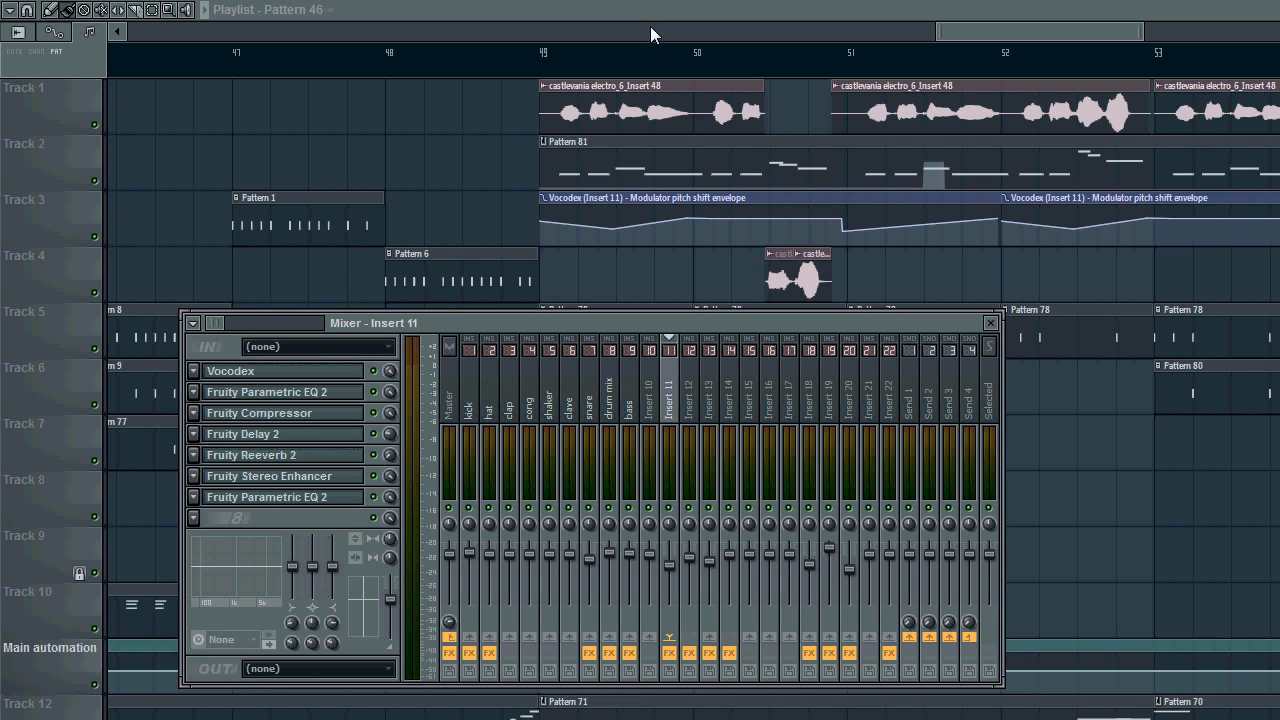
key("F9")
key("space")
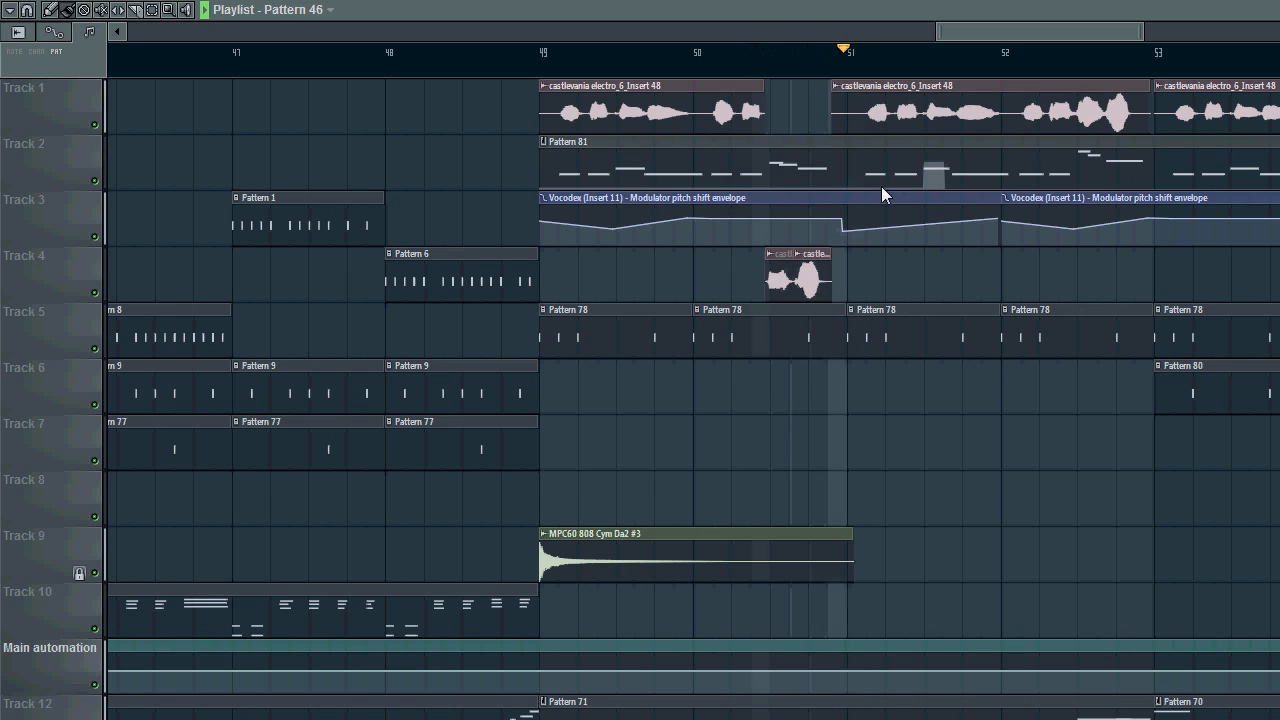
Play the rest of the vocal section through bar 56 in the playlist
left_click_drag(970, 33, 1033, 31)
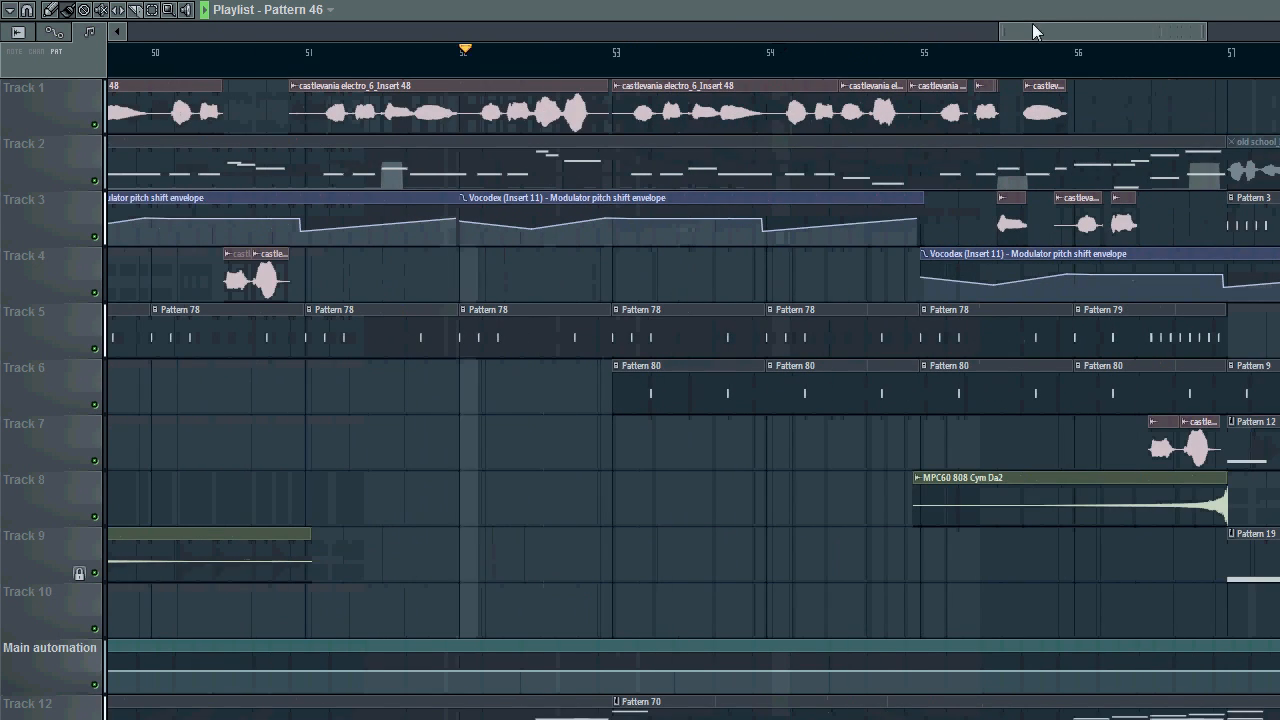
key("space")
key("space")
left_click_drag(1030, 31, 1065, 36)
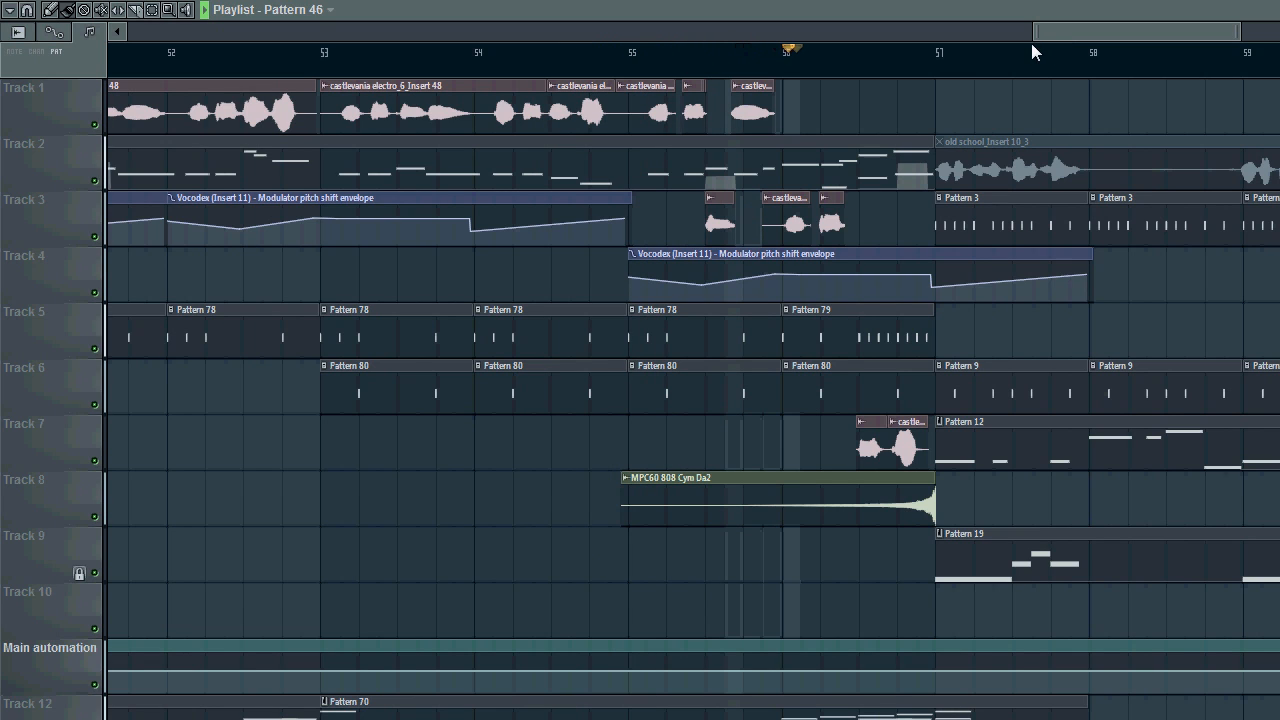
key("space")
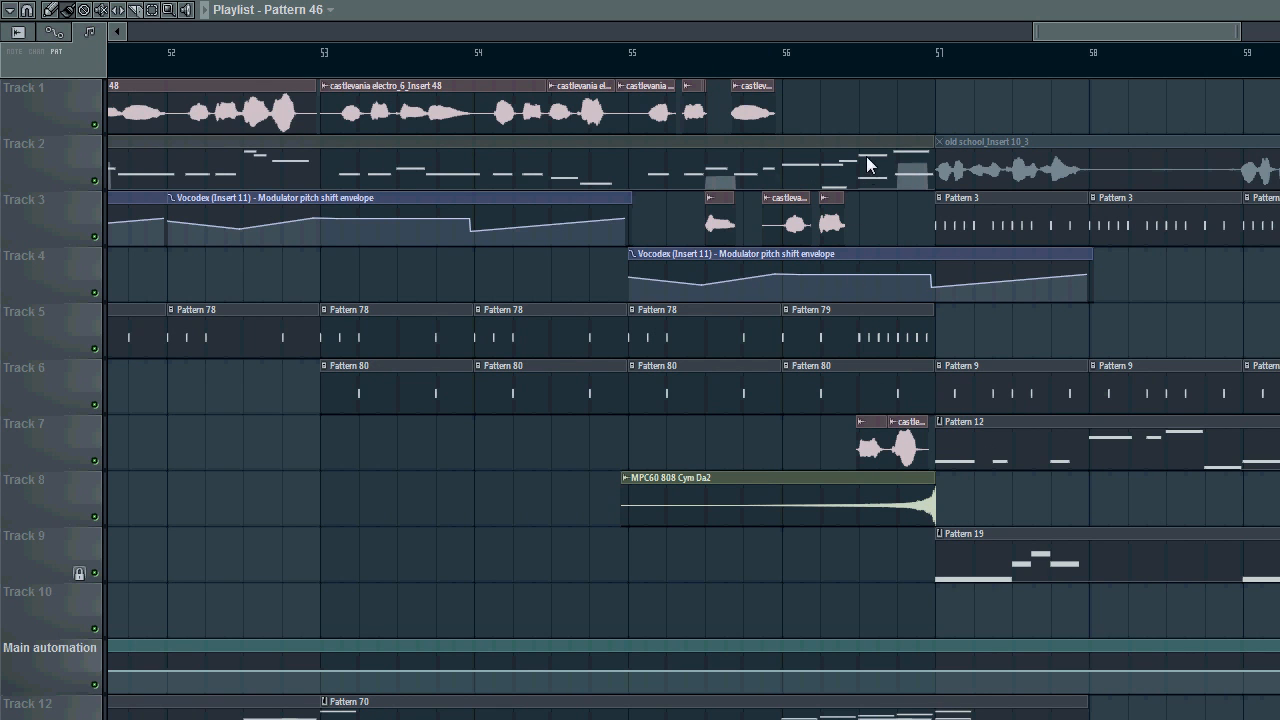
Open Pattern 71 at bar 49 on Track 12 in the Zebra2 piano roll and play it
left_click(936, 52)
scroll(887, 172, "down", 4)
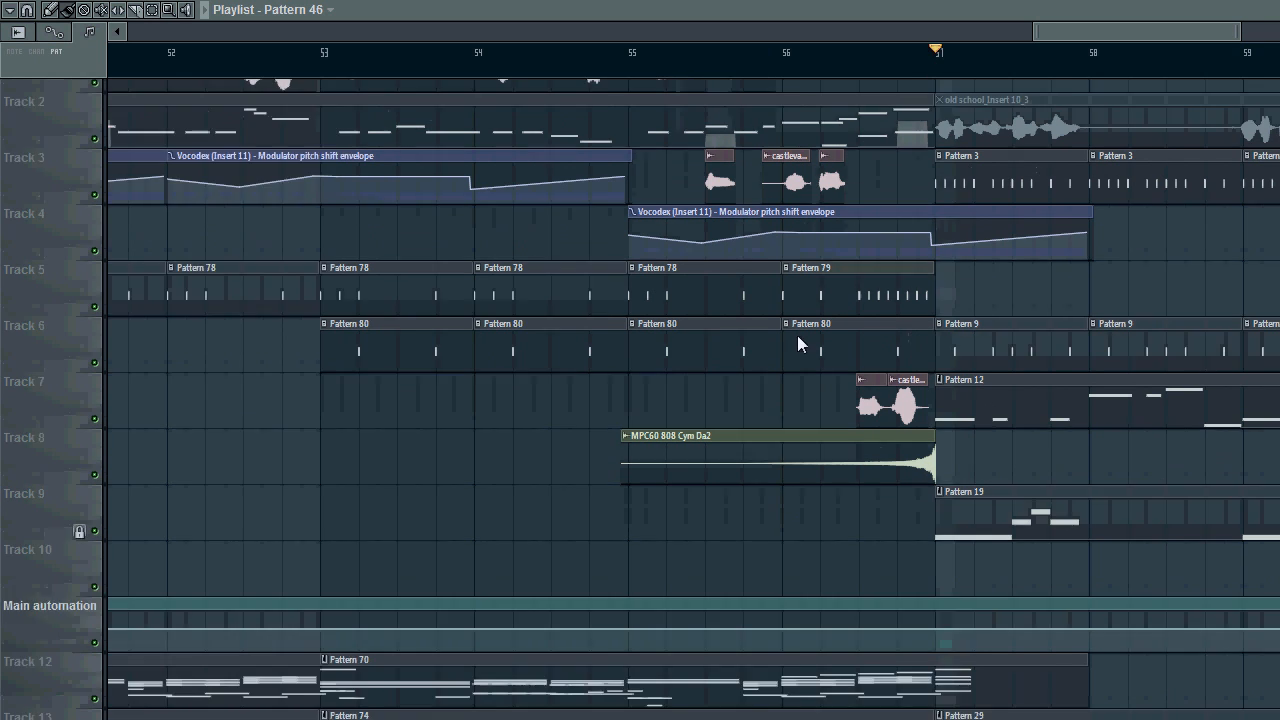
left_click_drag(1090, 33, 960, 40)
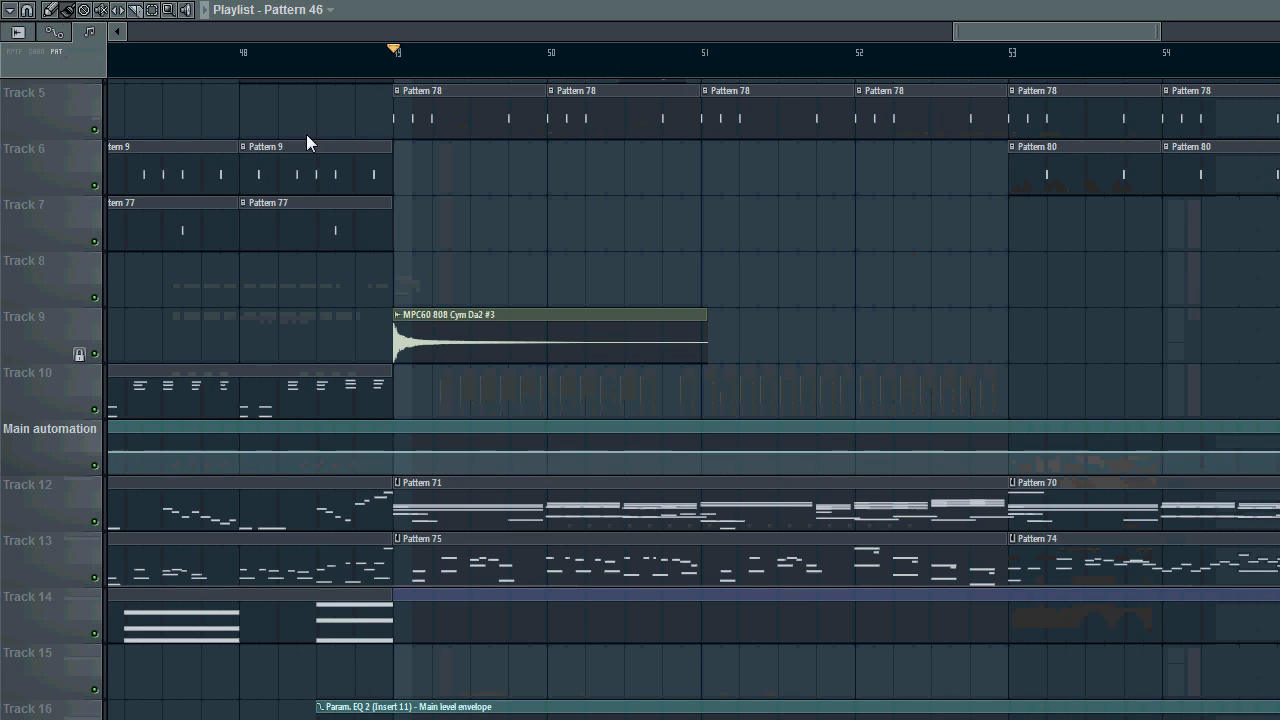
double_click(505, 502)
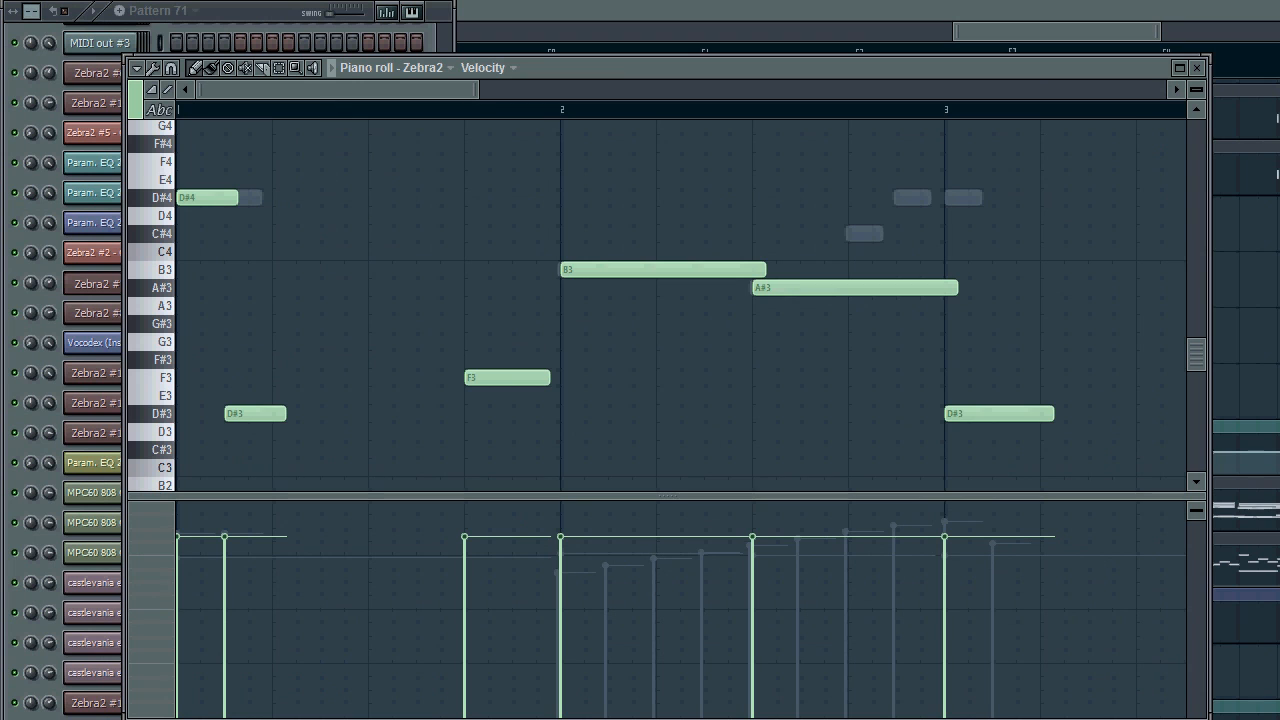
key("space")
Find the Kontakt 5 #2 channel of Pattern 71 in the step sequencer and open its instrument
left_click(250, 13)
scroll(258, 229, "down", 1)
scroll(260, 236, "up", 5)
scroll(260, 228, "up", 3)
left_click(90, 660)
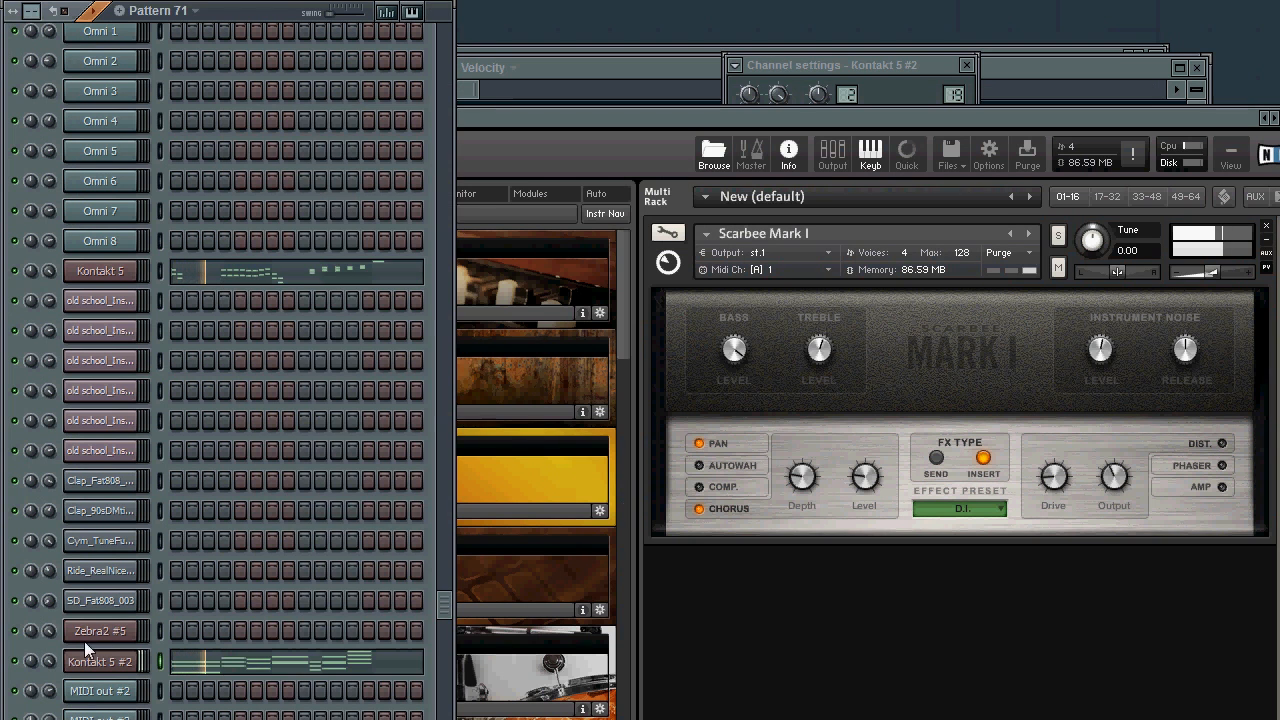
Open the Kontakt 5 #2 channel's notes in the piano roll and stop playback
right_click(100, 661)
left_click(170, 661)
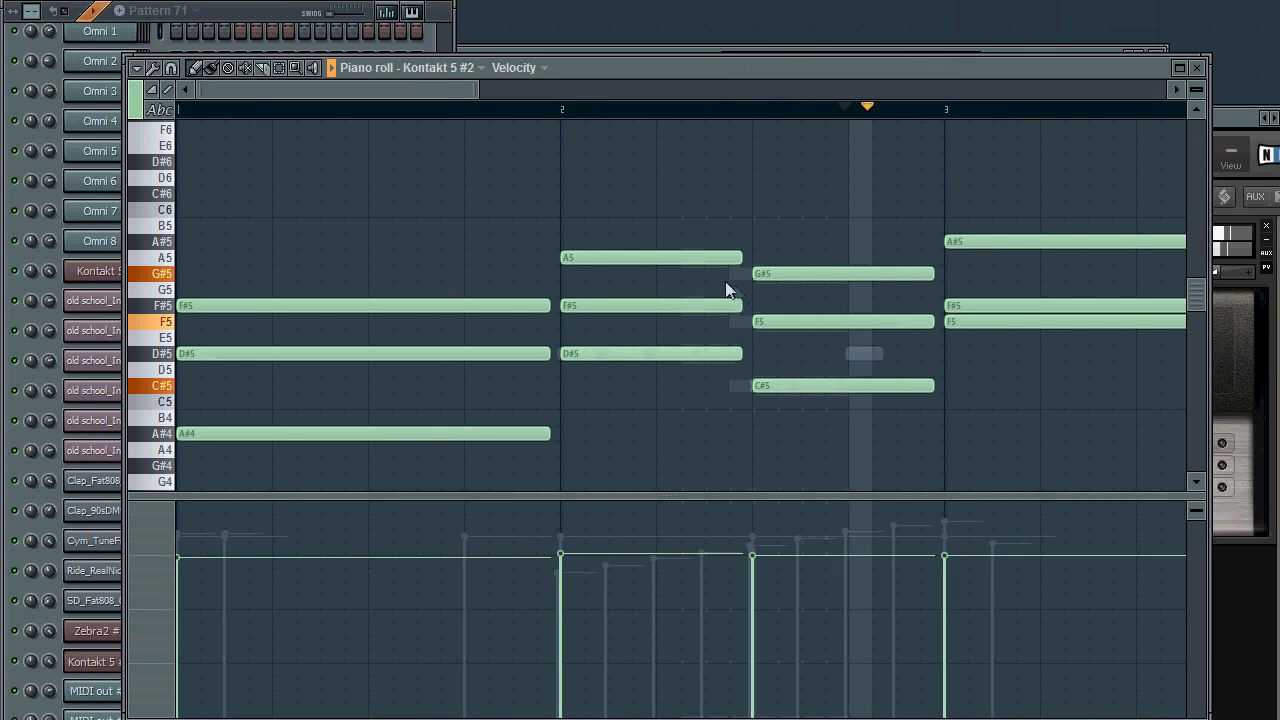
key("space")
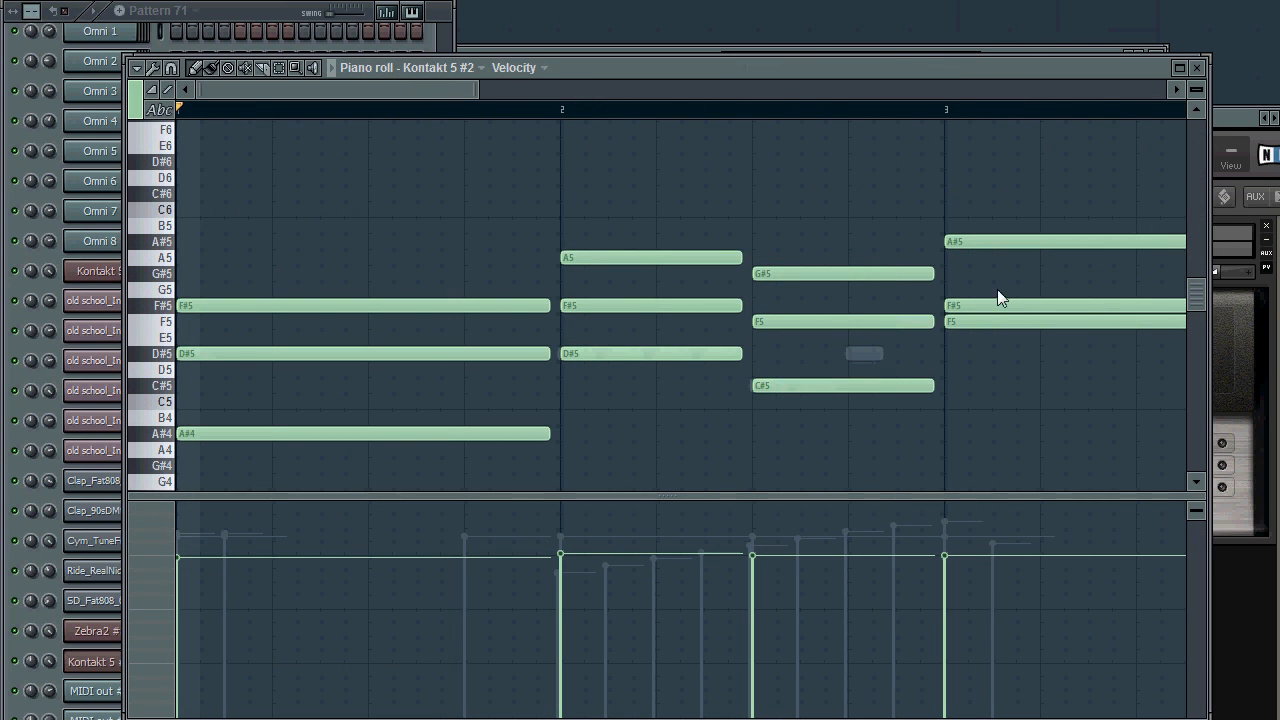
Play the Kontakt 5 #2 chords from bar 3 and inspect the ghost notes below them
left_click_drag(370, 86, 571, 110)
key("space")
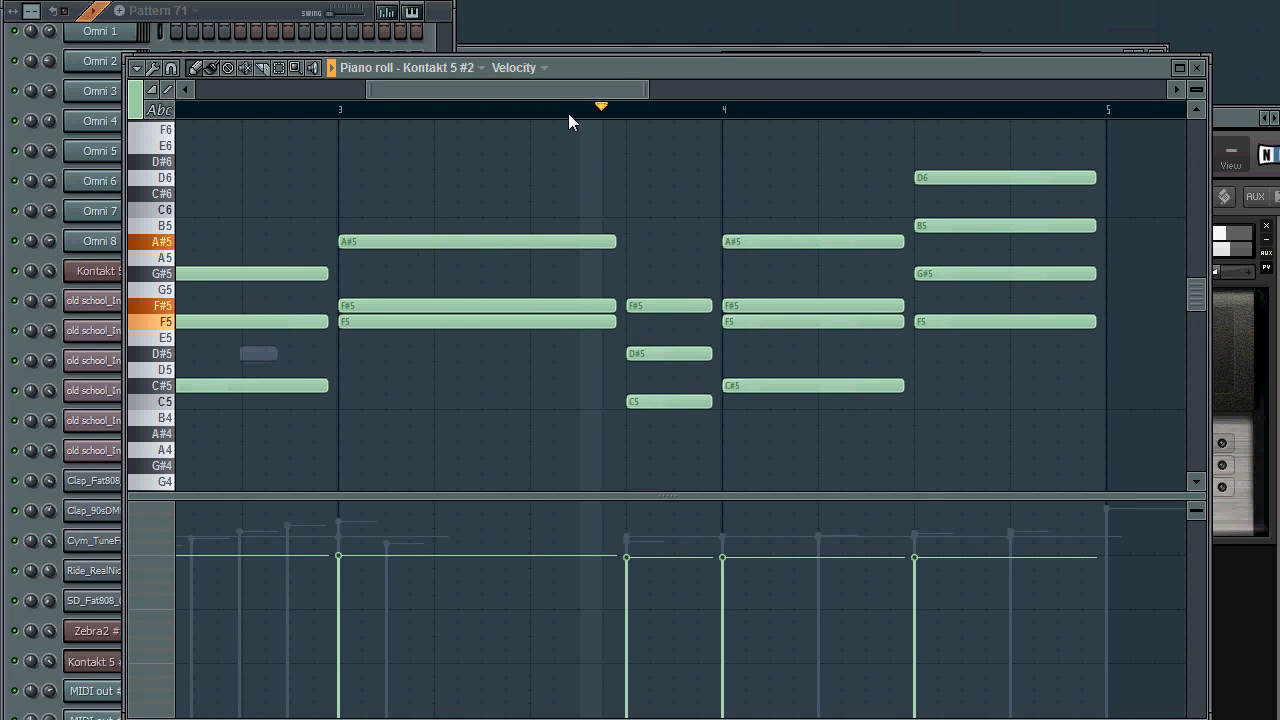
scroll(657, 244, "down", 2)
scroll(657, 243, "down", 5)
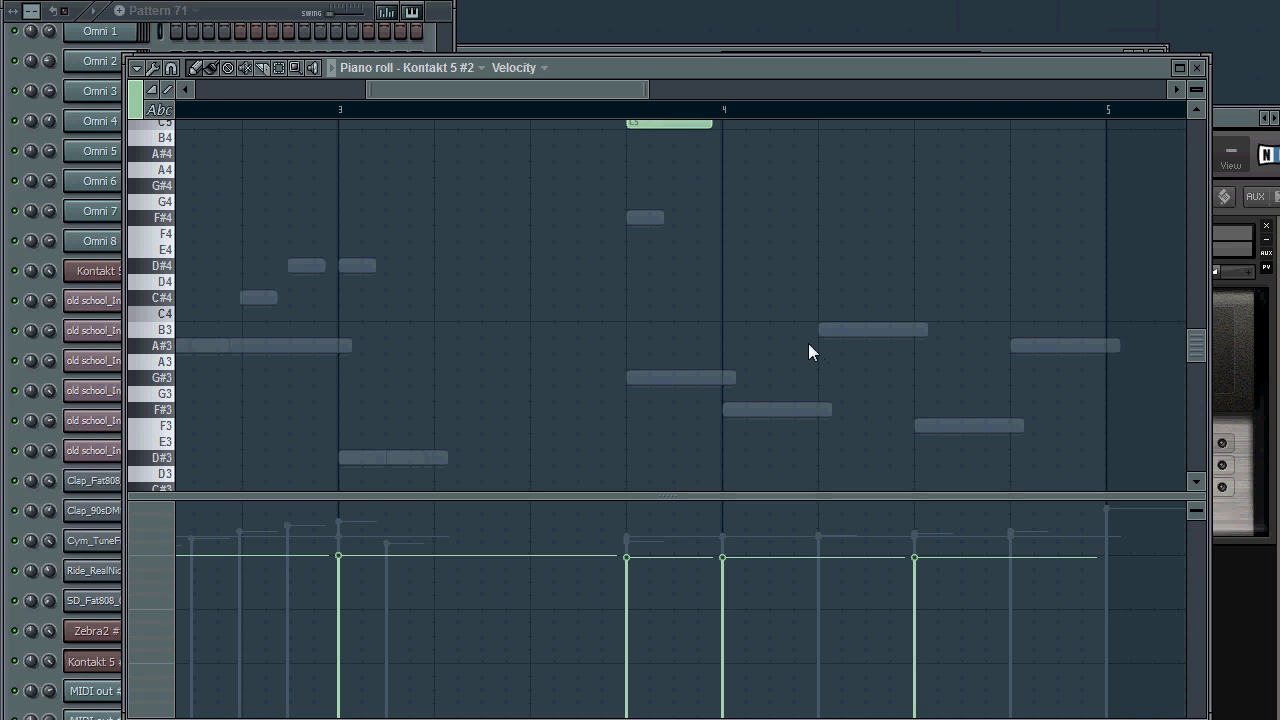
Close the Kontakt 5 #2 piano roll, play the arrangement from bar 57 while viewing its tracks up to bar 65, and stop playback
left_click(1197, 69)
left_click_drag(1016, 37, 1044, 33)
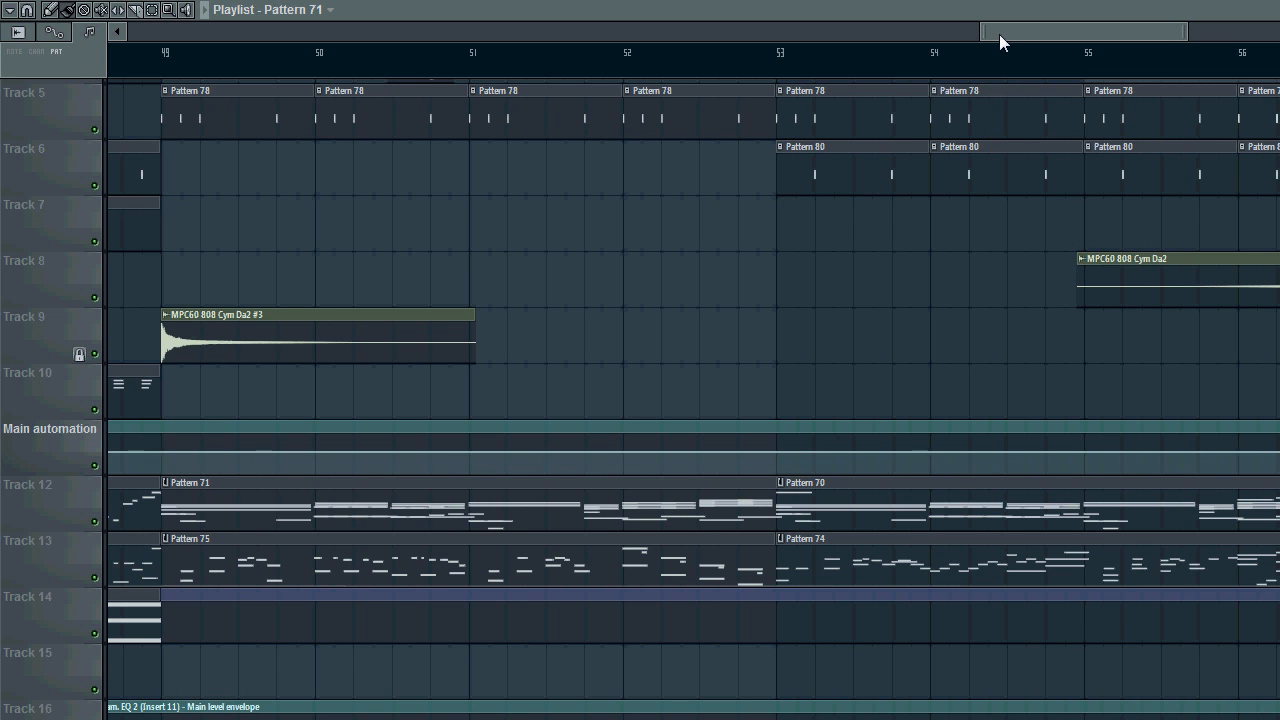
left_click_drag(1001, 33, 1122, 32)
scroll(681, 216, "up", 4)
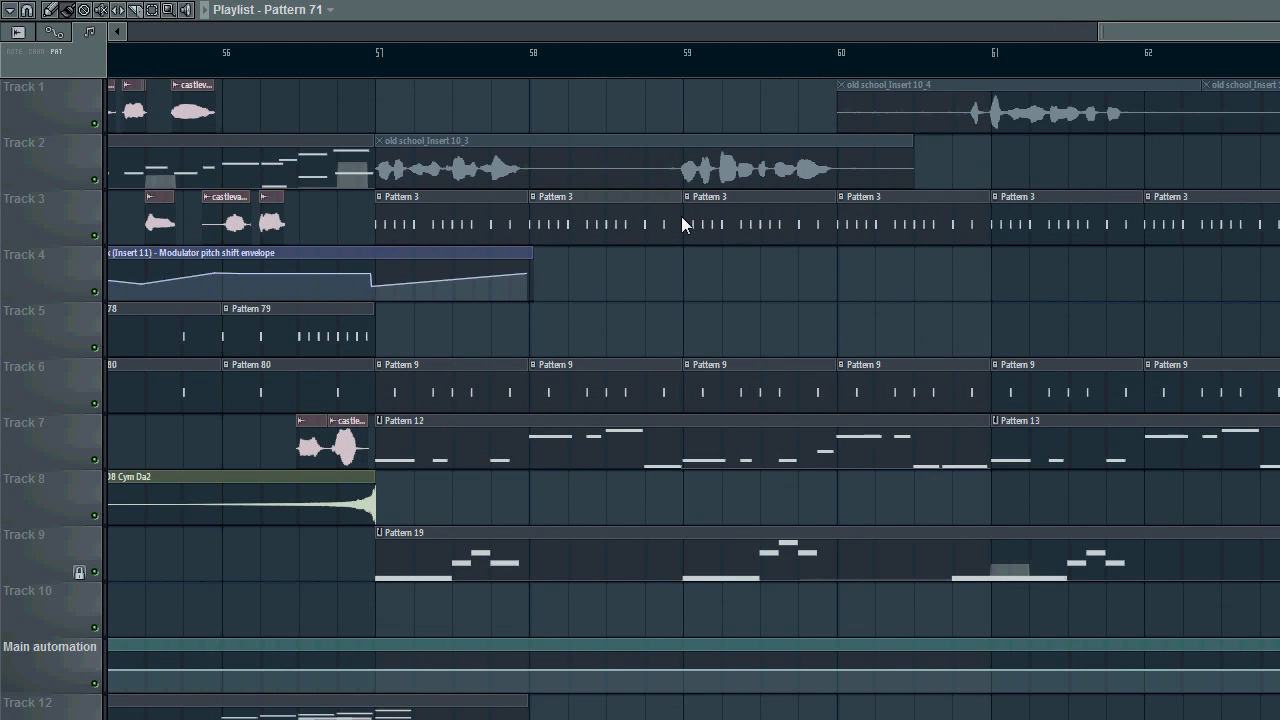
scroll(650, 218, "down", 1)
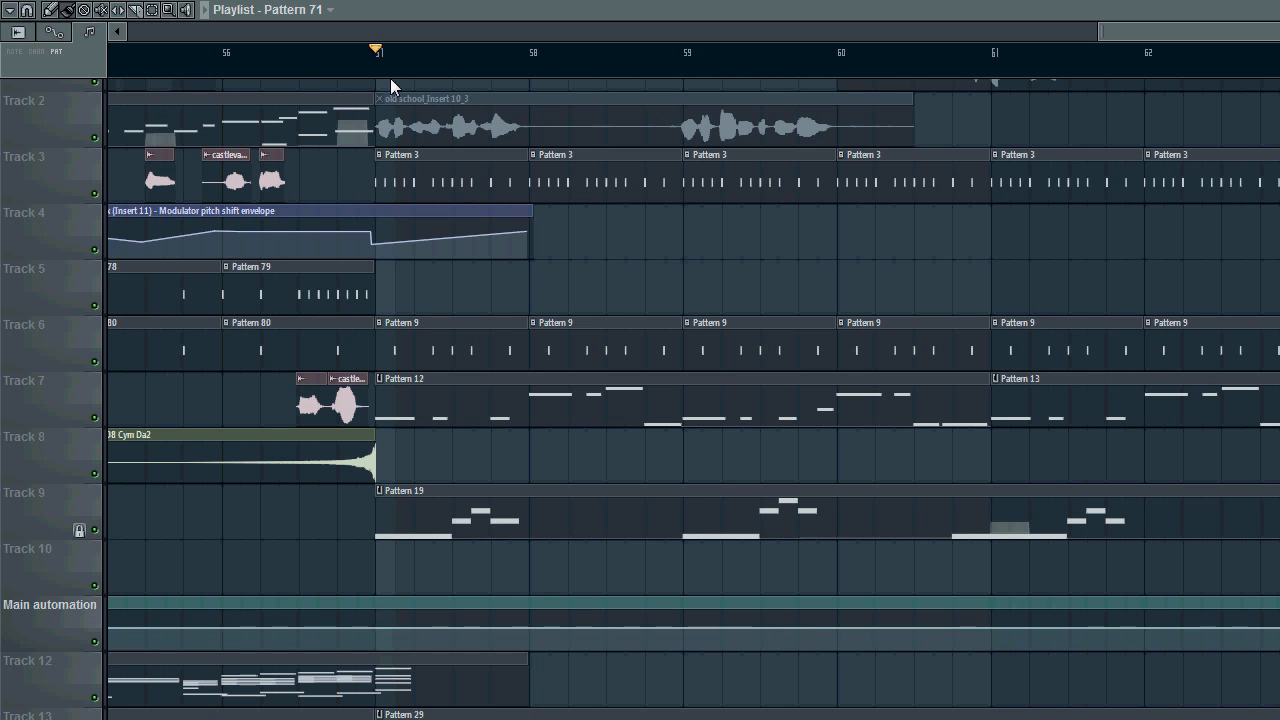
scroll(516, 216, "up", 1)
key("space")
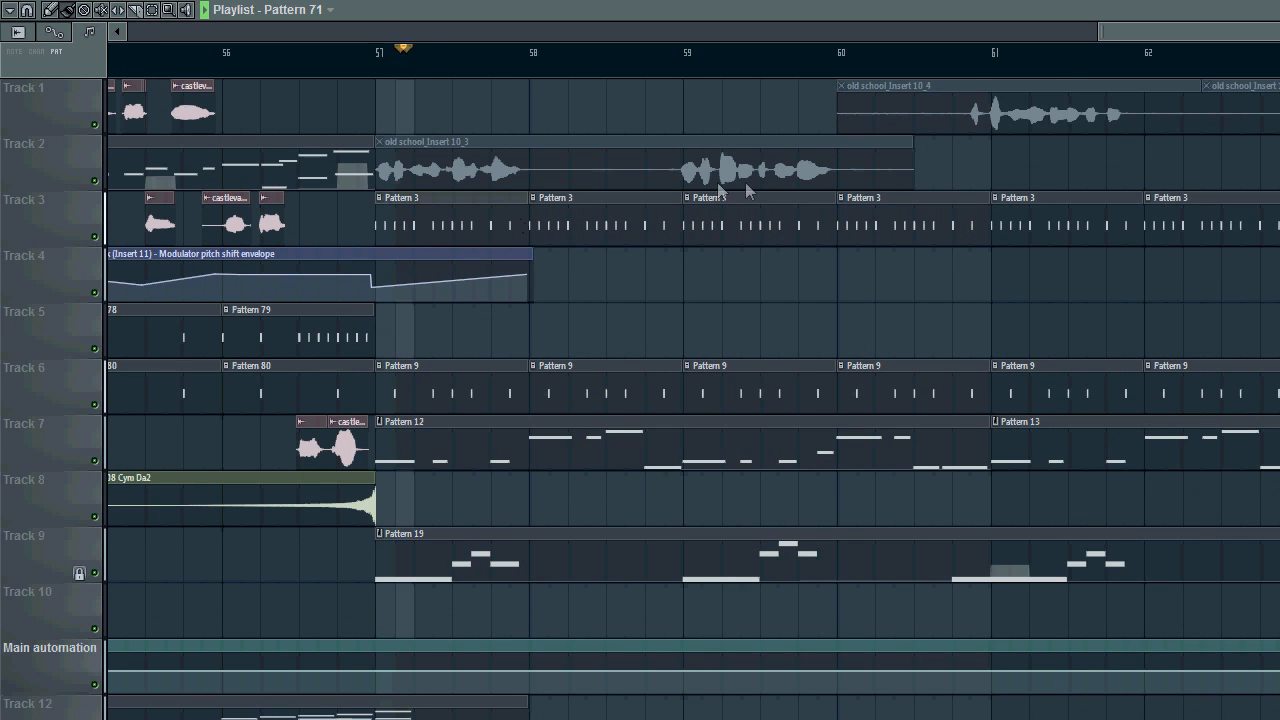
scroll(750, 183, "down", 2)
left_click_drag(1148, 32, 1201, 34)
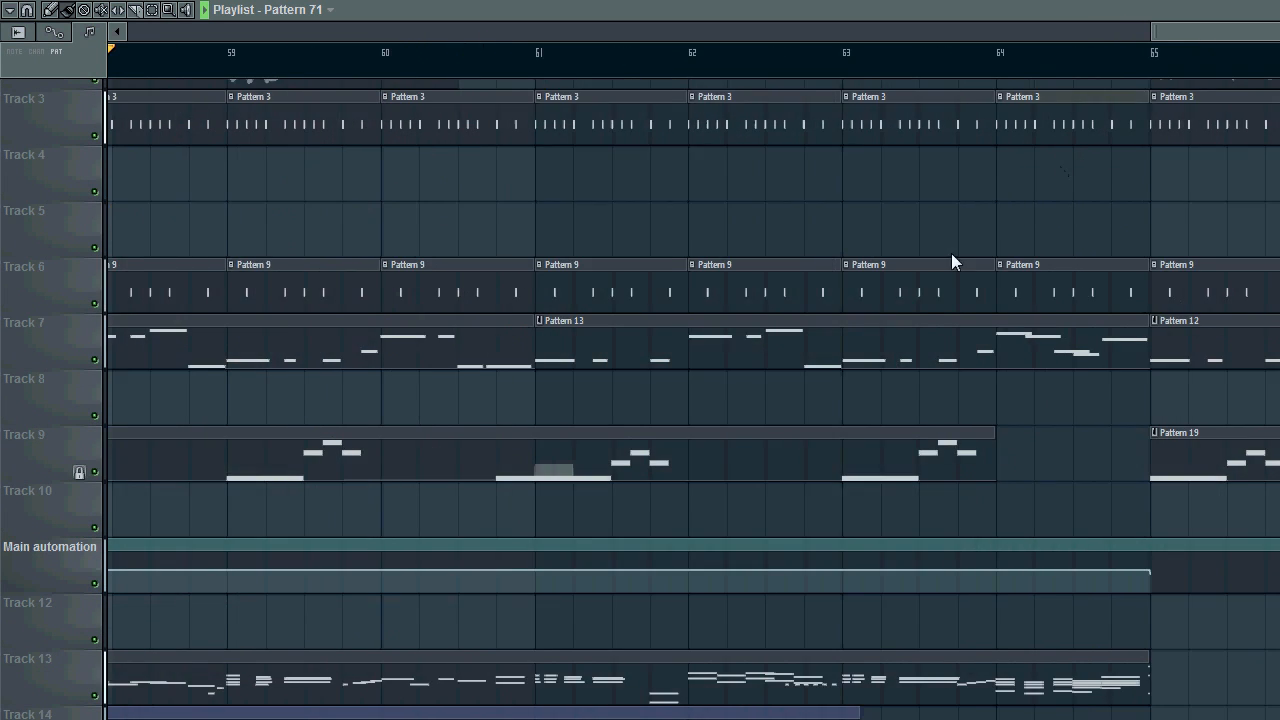
scroll(940, 270, "down", 5)
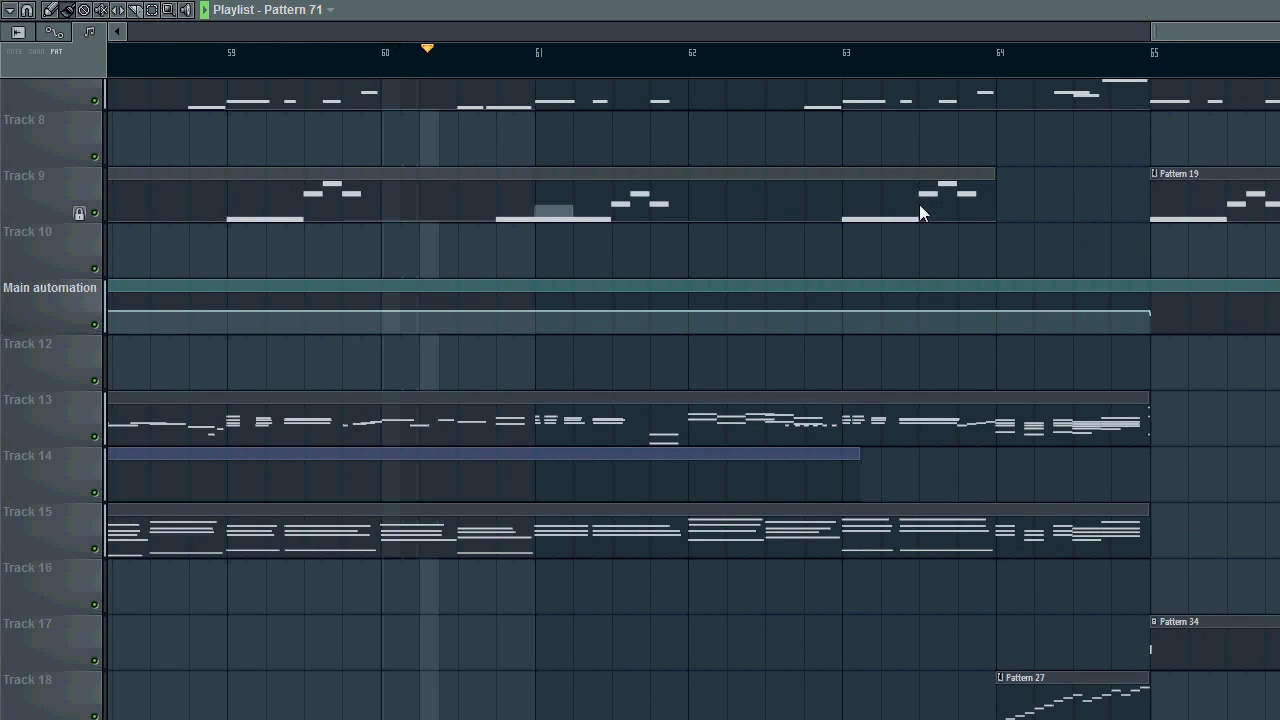
key("space")
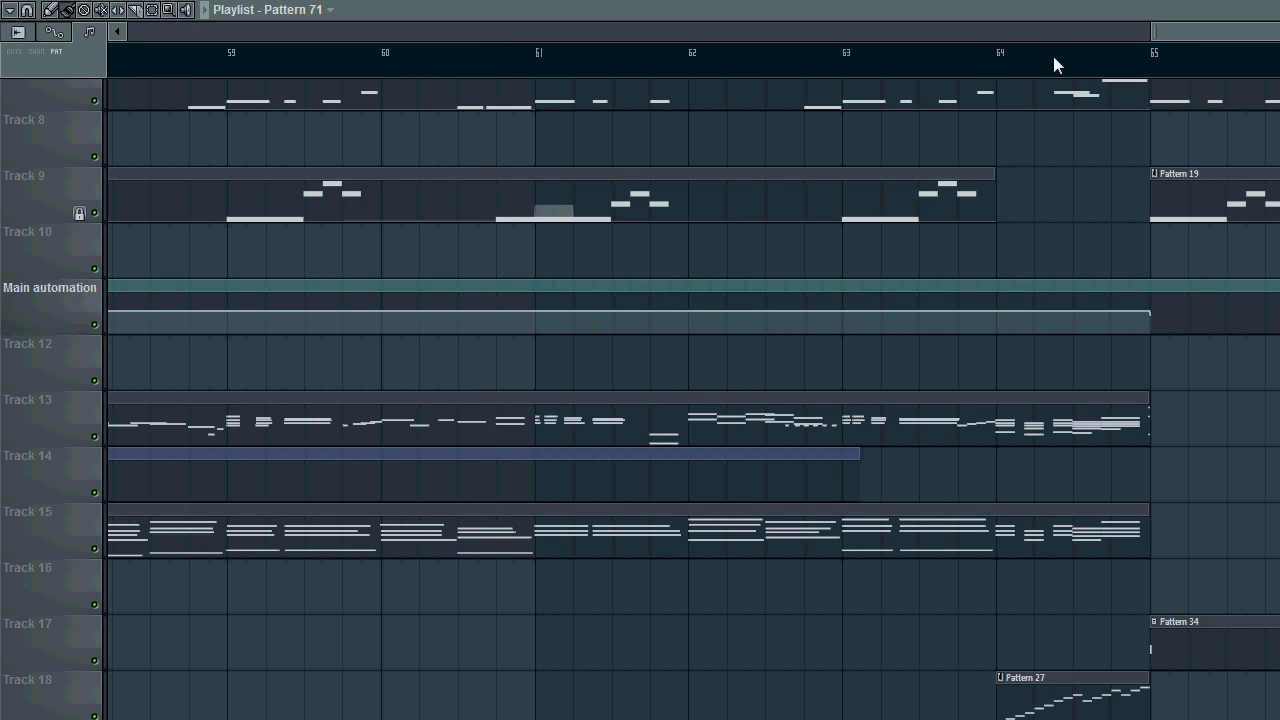
Open Pattern 56 at bar 65 on Track 21 in the Zebra2 #14 piano roll and play it
left_click_drag(1167, 33, 1261, 38)
scroll(700, 248, "down", 4)
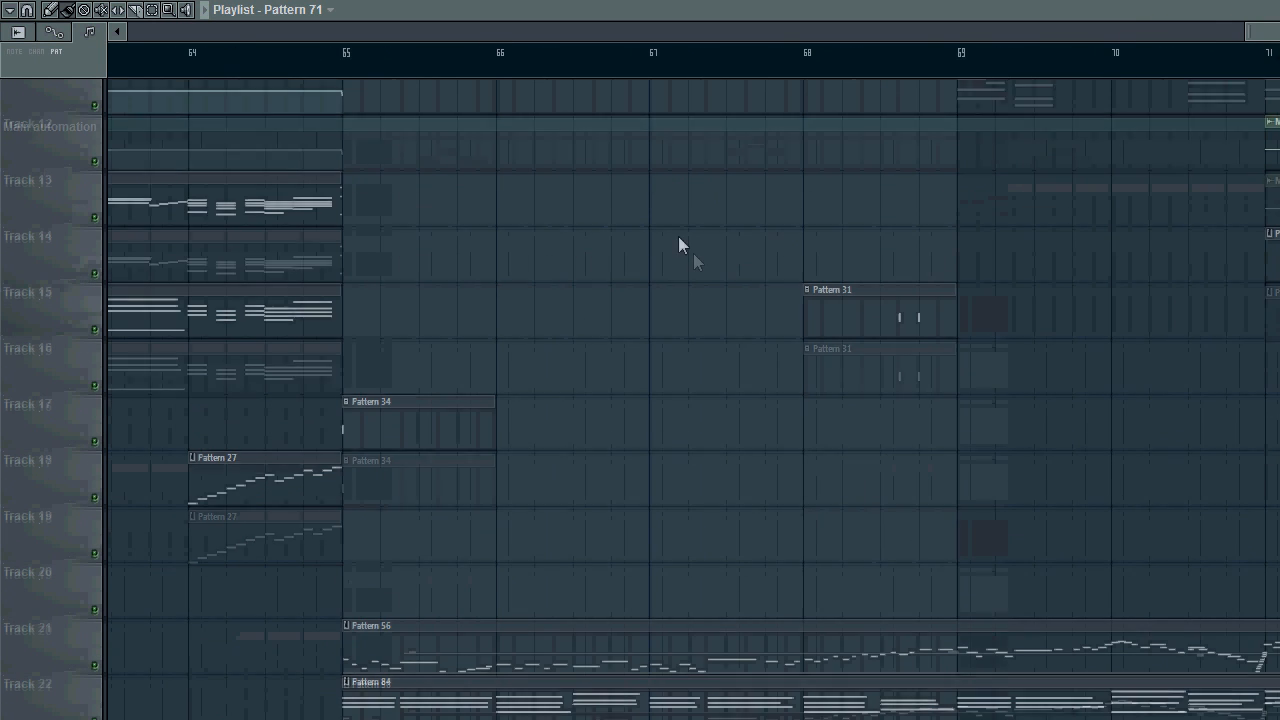
double_click(488, 668)
key("space")
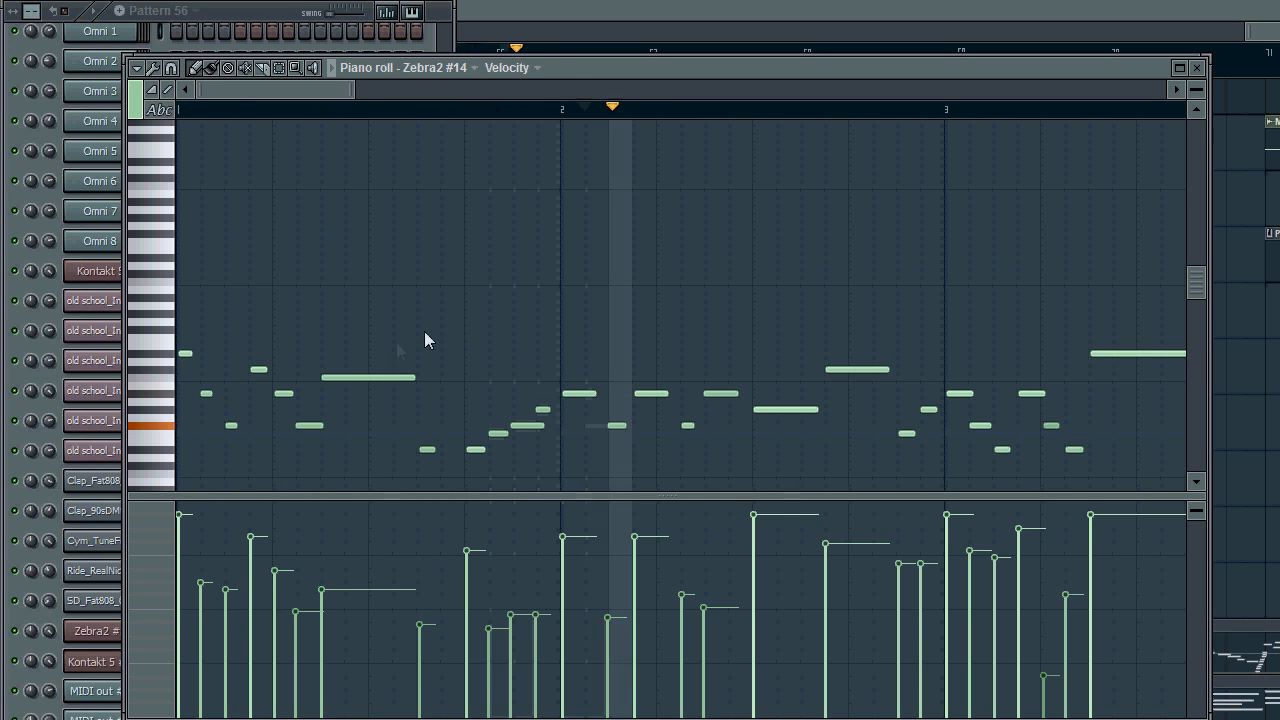
Look through the Zebra2 #14 notes up to bar 9 and return to the lower notes of the opening bars
left_click_drag(314, 90, 499, 92)
left_click_drag(1198, 92, 1200, 40)
left_click_drag(453, 93, 671, 89)
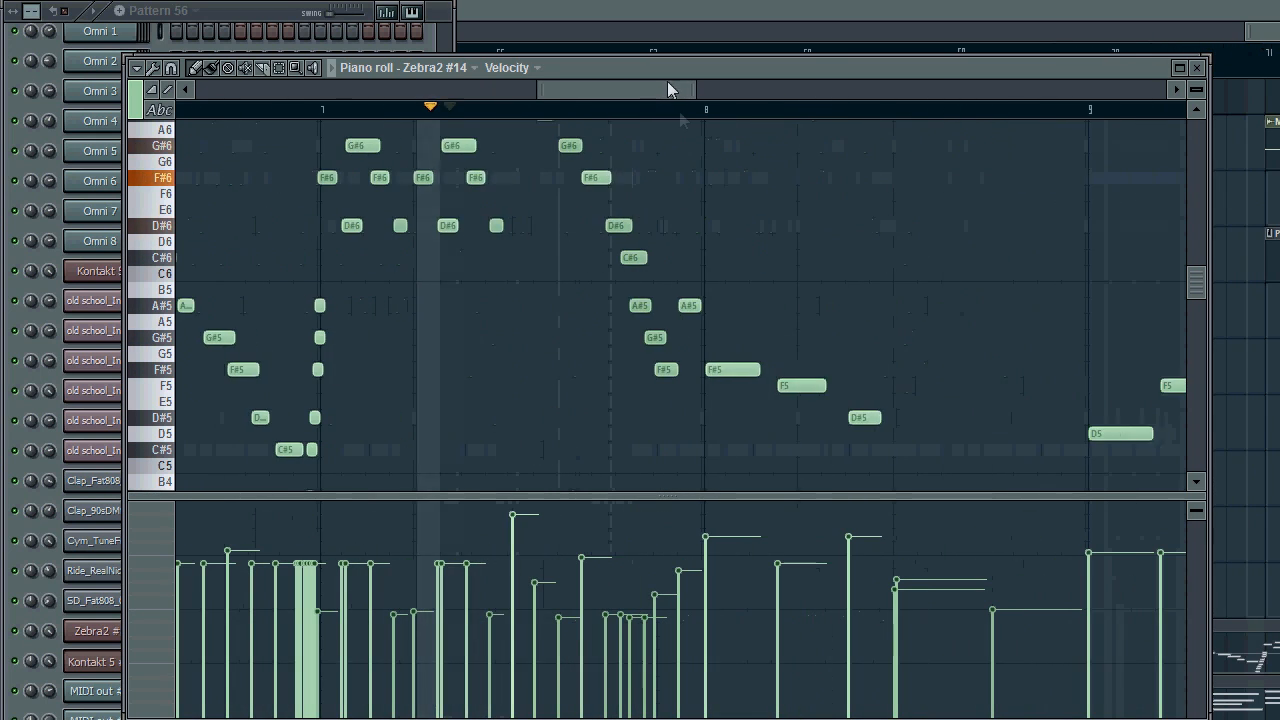
left_click_drag(671, 90, 299, 112)
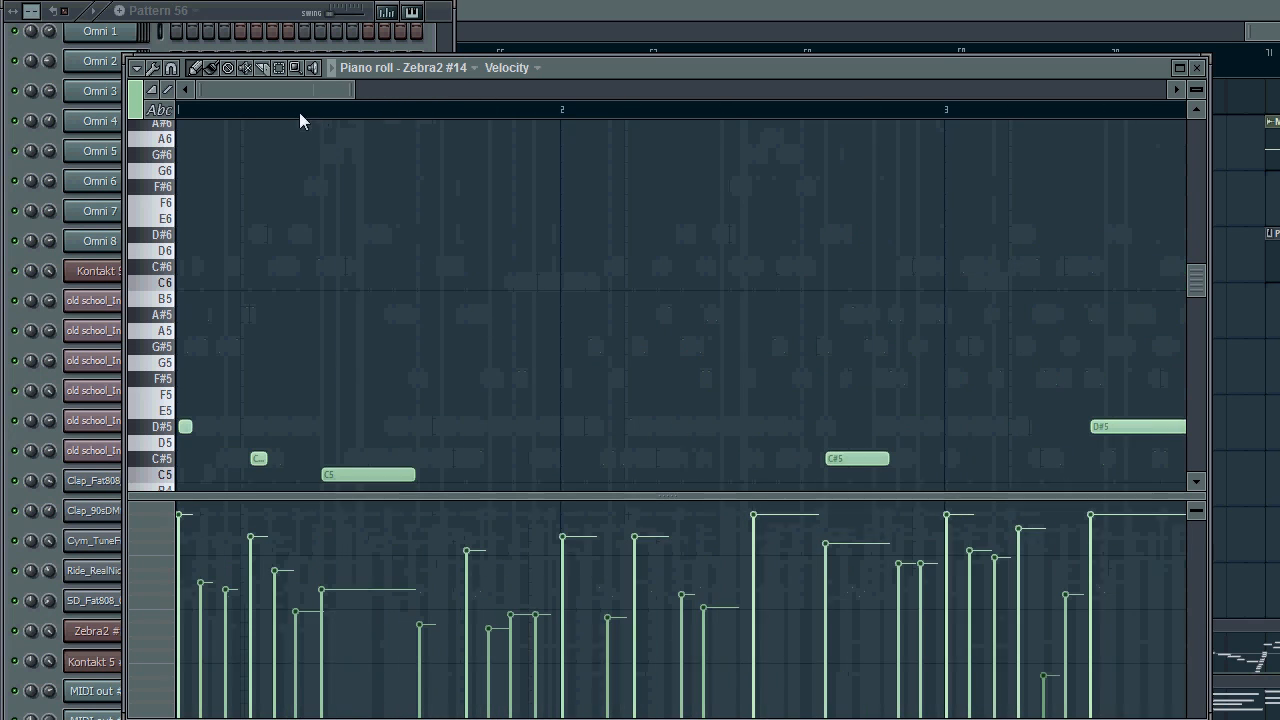
scroll(309, 237, "down", 3)
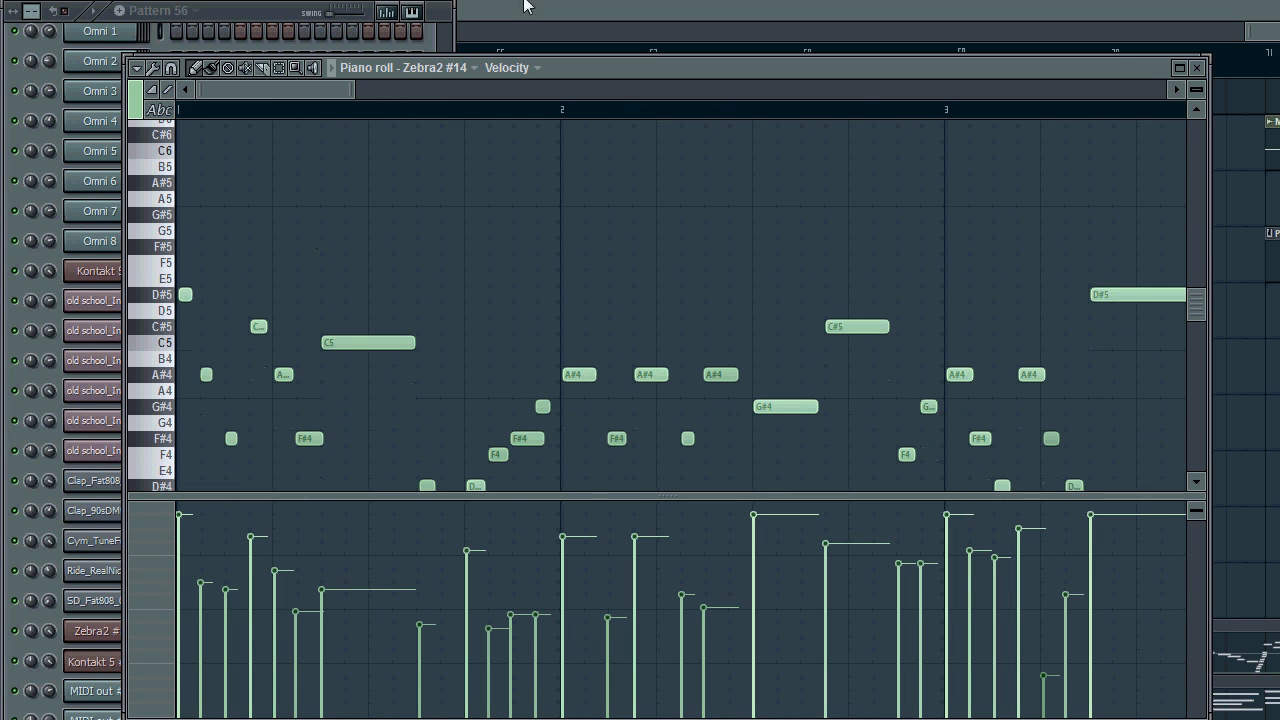
scroll(605, 306, "down", 2)
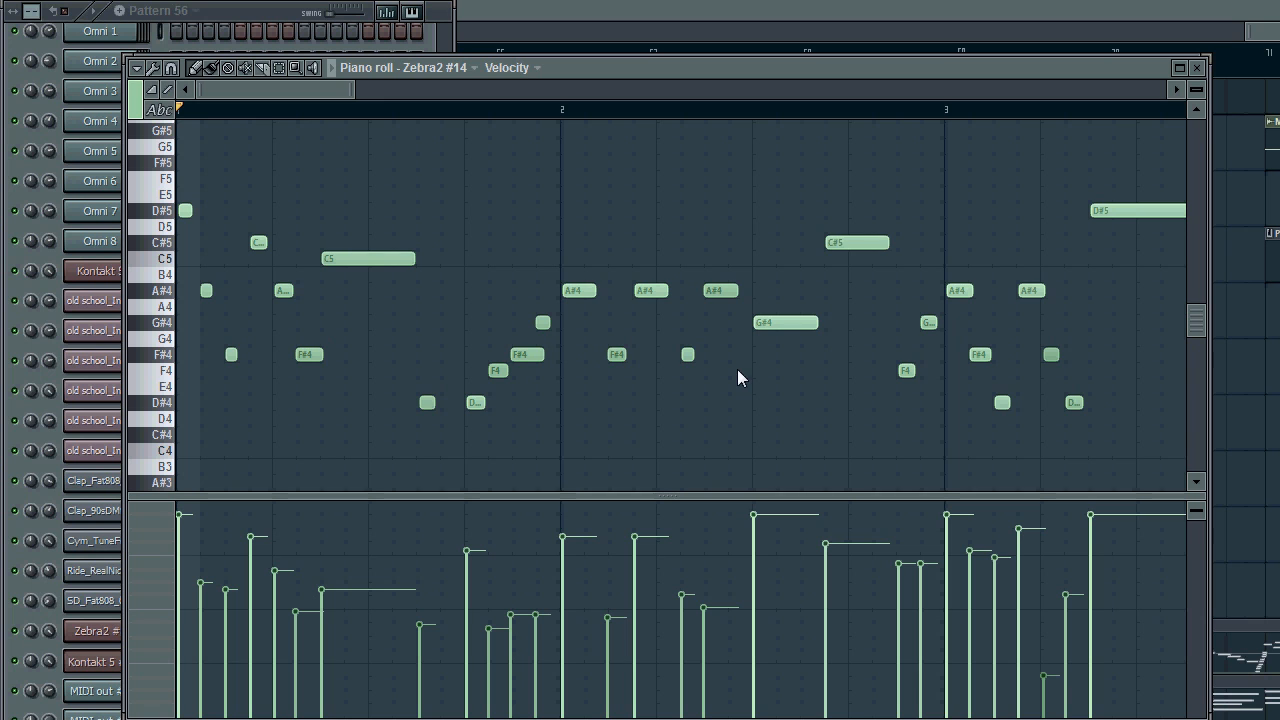
Play the Zebra2 #14 lead from bar 1, following the notes into bar 5, and stop playback
key("space")
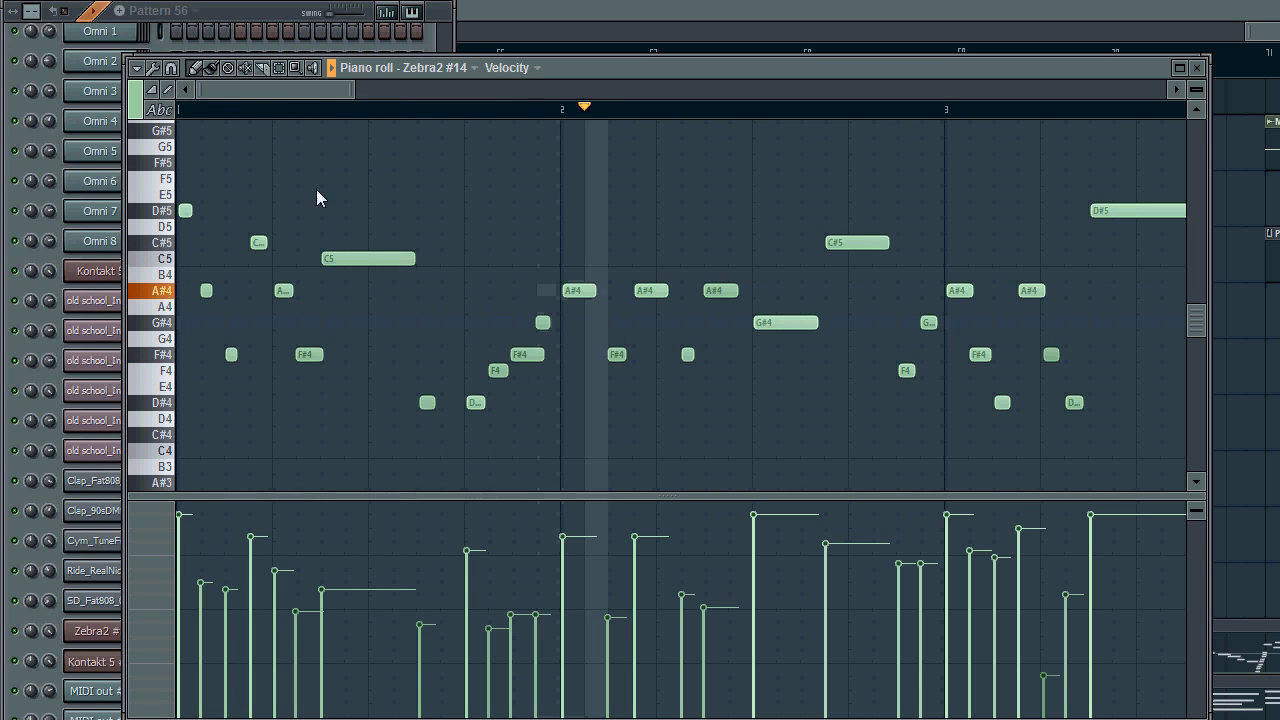
left_click_drag(322, 90, 416, 84)
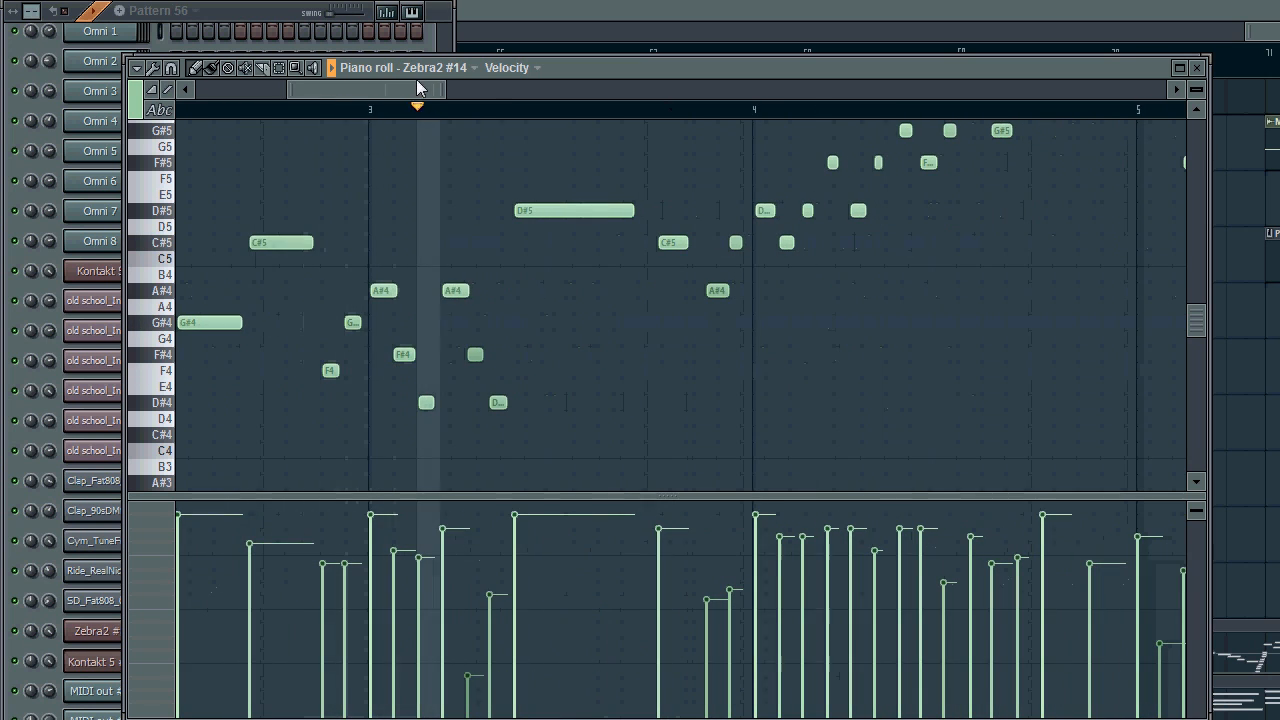
scroll(727, 277, "up", 3)
left_click_drag(428, 88, 521, 88)
key("space")
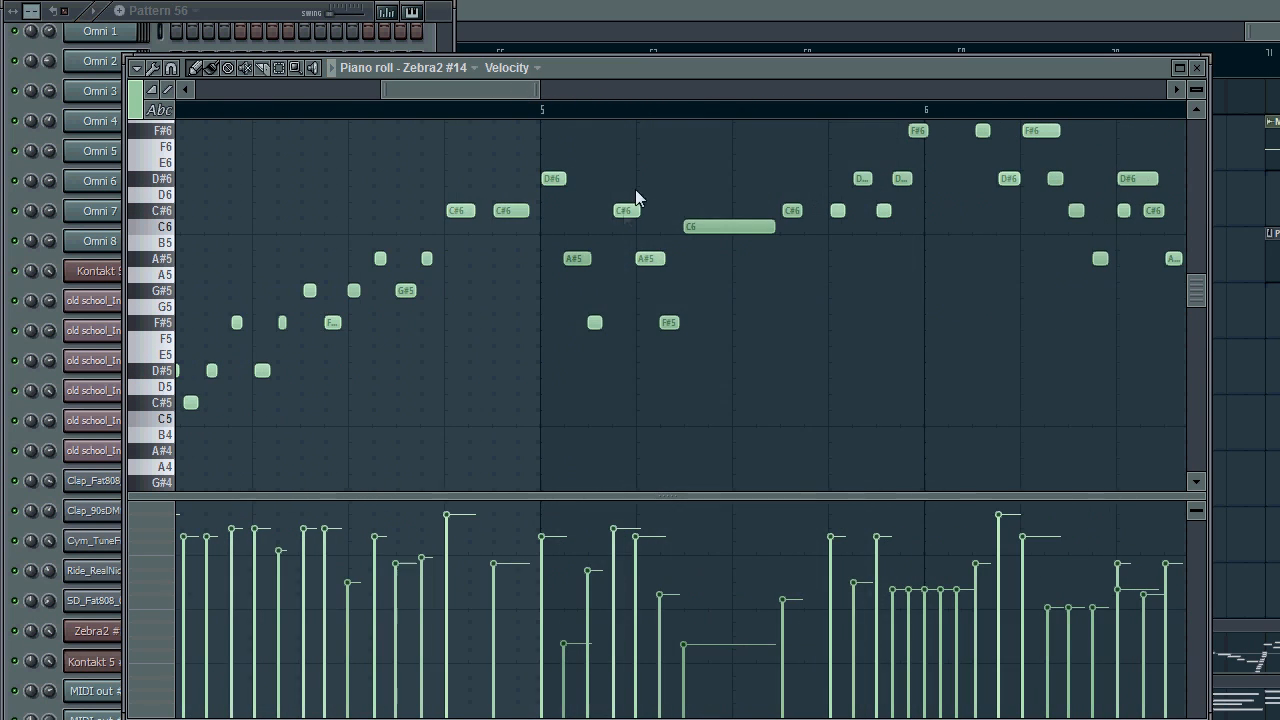
Place the play position late in bar 4 and set the piano roll's snap to 1/6 beat
left_click(435, 110)
left_click_drag(454, 87, 494, 90)
scroll(625, 195, "up", 2)
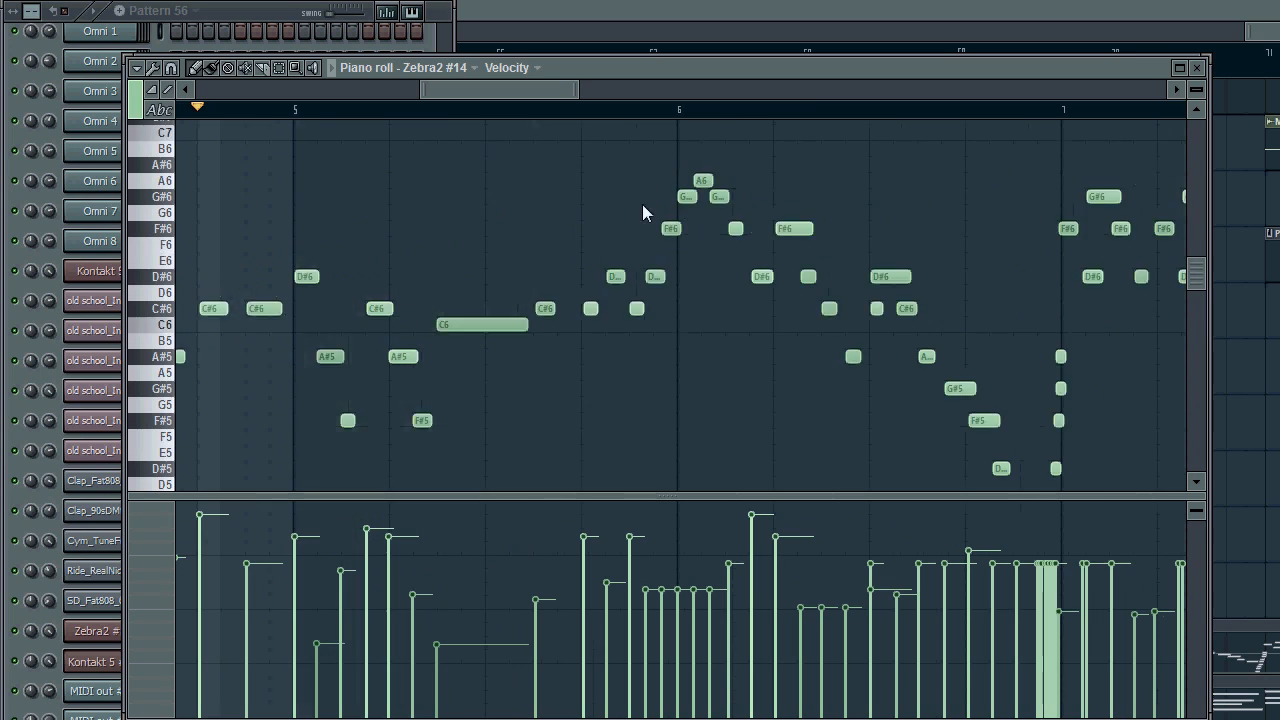
scroll(638, 210, "up", 1)
left_click(856, 2)
left_click(856, 3)
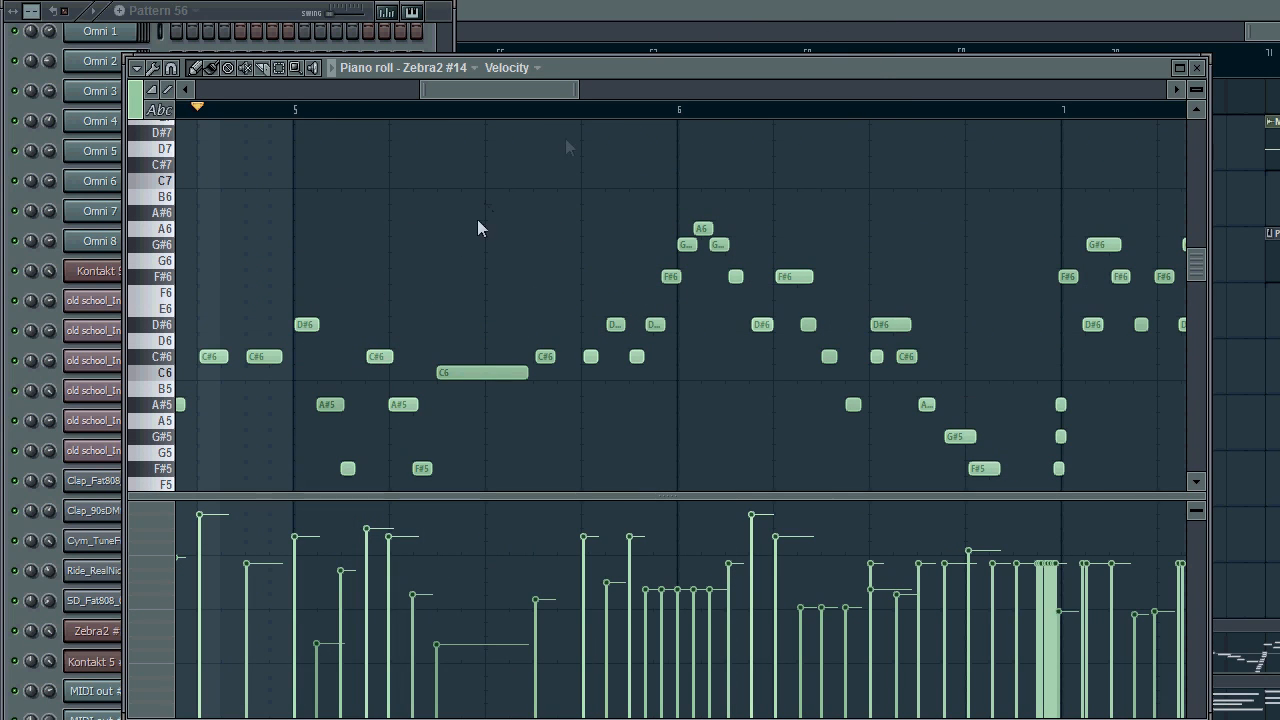
left_click(856, 2)
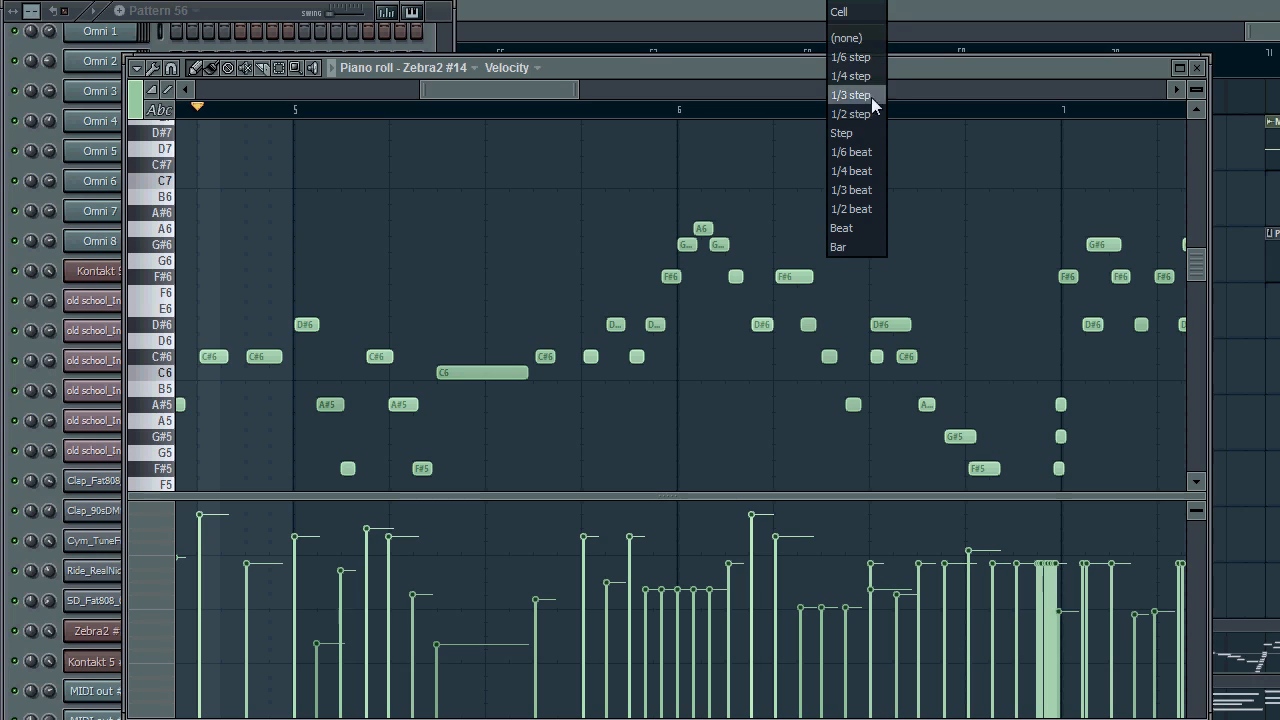
left_click(858, 153)
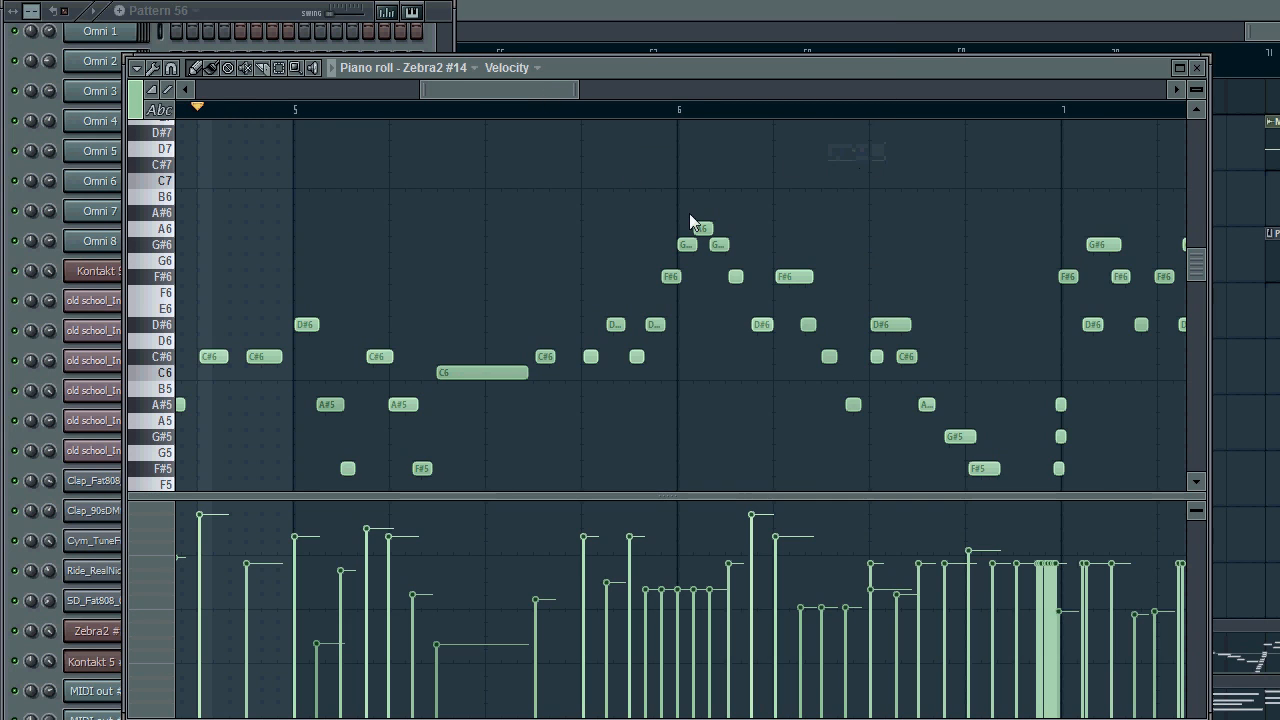
Examine the fast Zebra2 #14 run around bar 6 up close and play it from late in bar 5
scroll(689, 213, "up", 3)
scroll(730, 236, "up", 1)
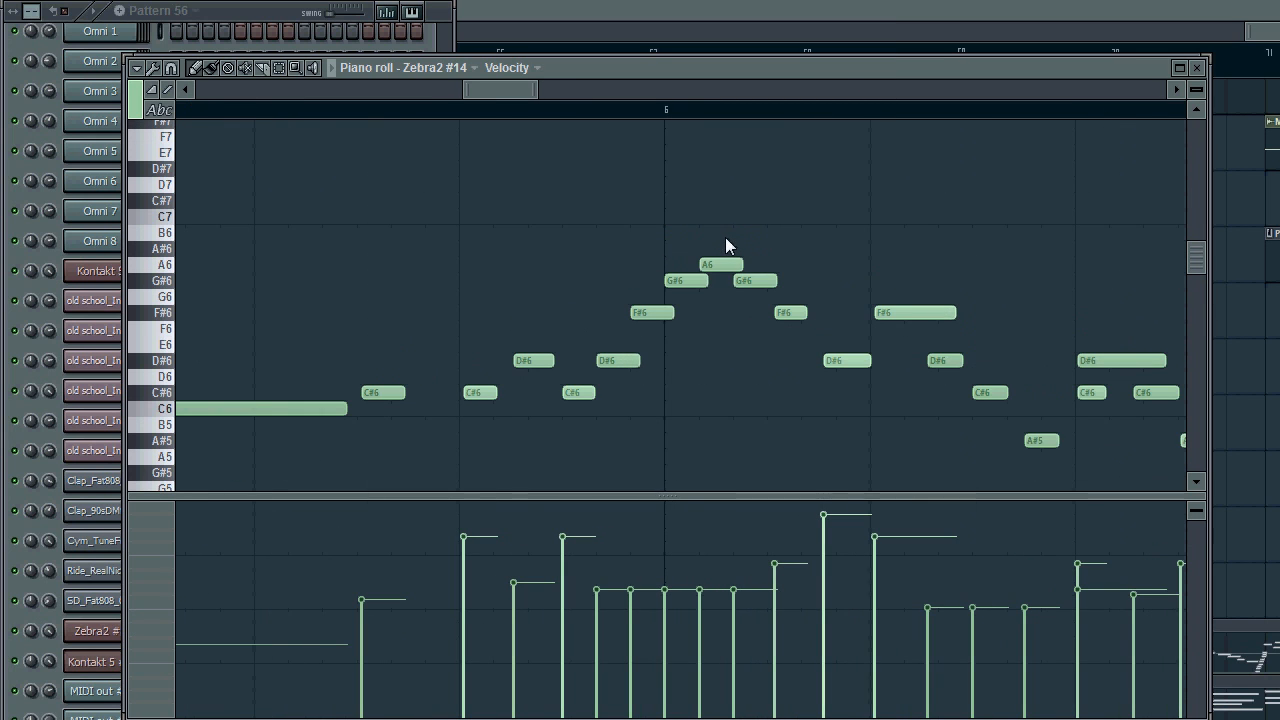
left_click(695, 275)
left_click(783, 317)
left_click(439, 108)
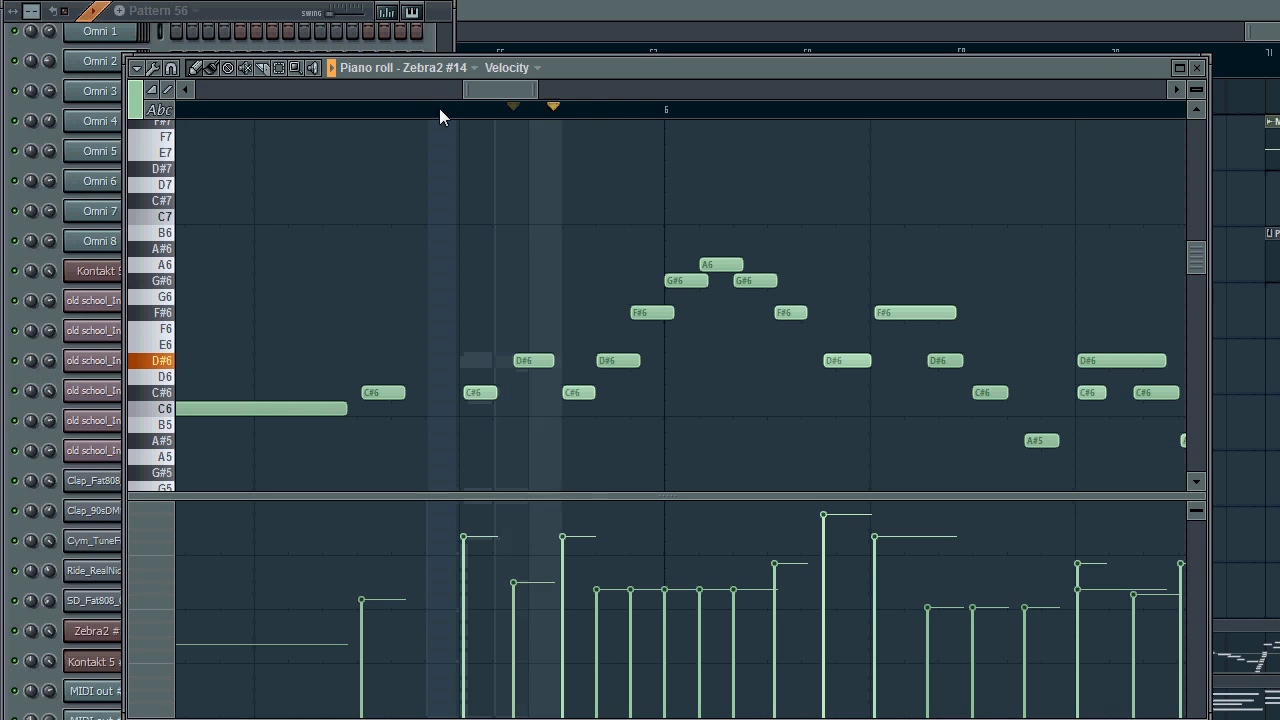
Change the piano roll's snap setting again and return to the run around bar 6
left_click(851, 1)
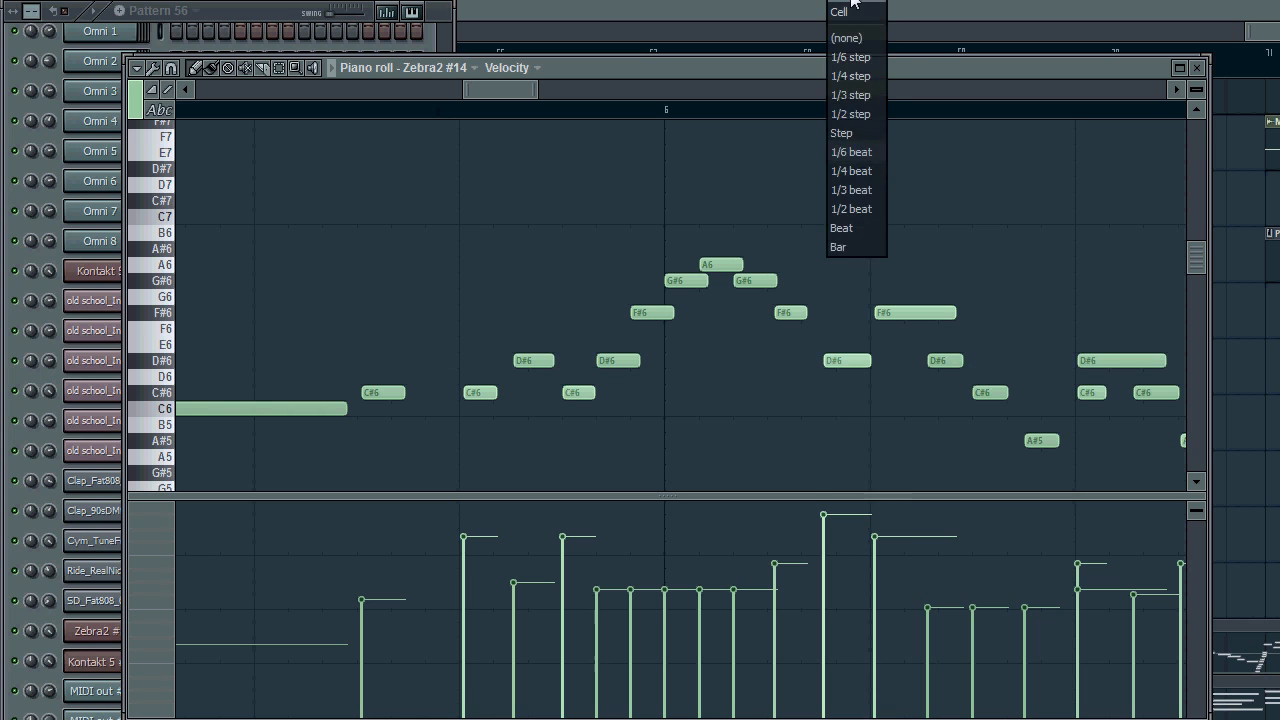
left_click(852, 5)
scroll(740, 150, "down", 3)
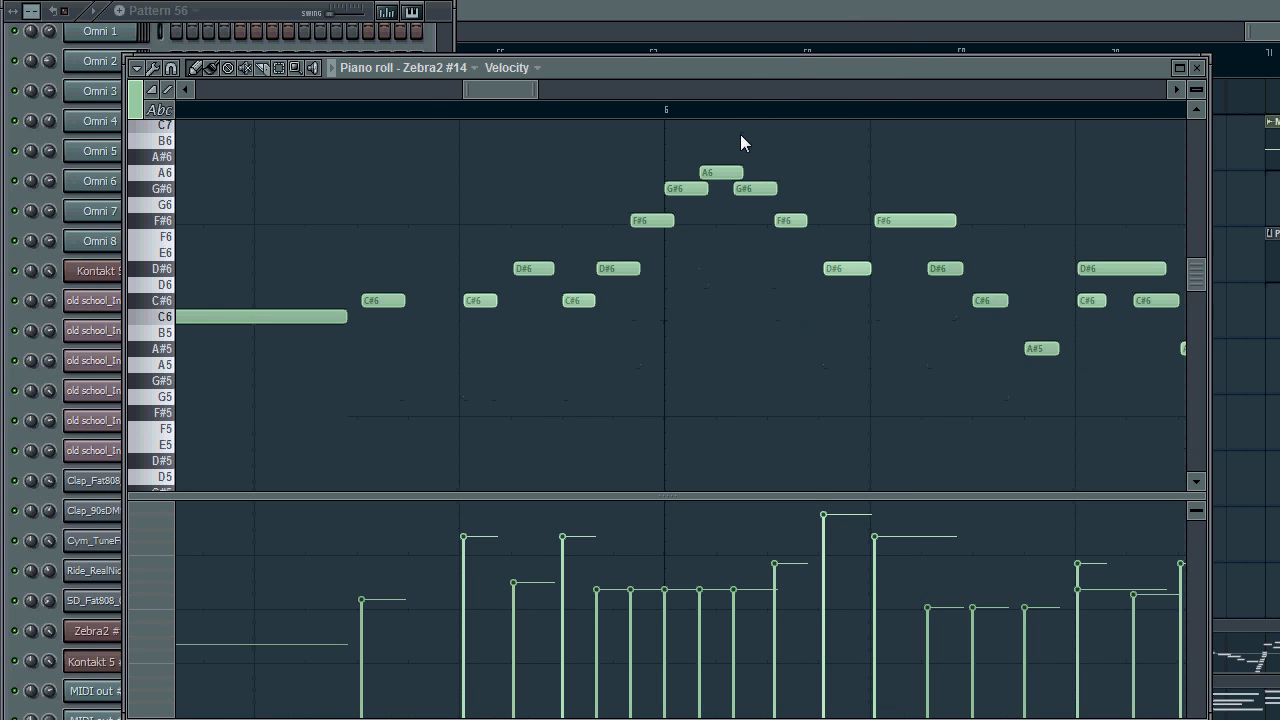
Close the Zebra2 #14 piano roll, play the arrangement from bar 69 through bar 81 across the upper tracks, and stop
left_click(1199, 64)
left_click(843, 63)
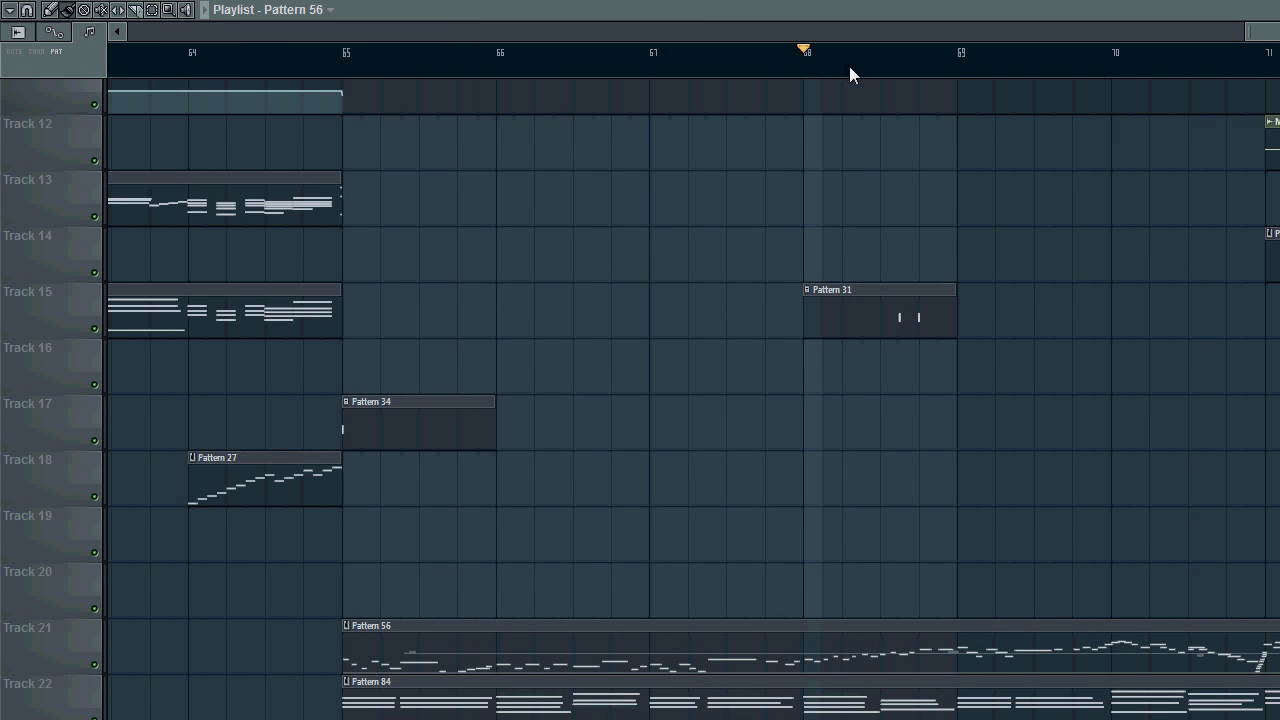
left_click(963, 62)
key("space")
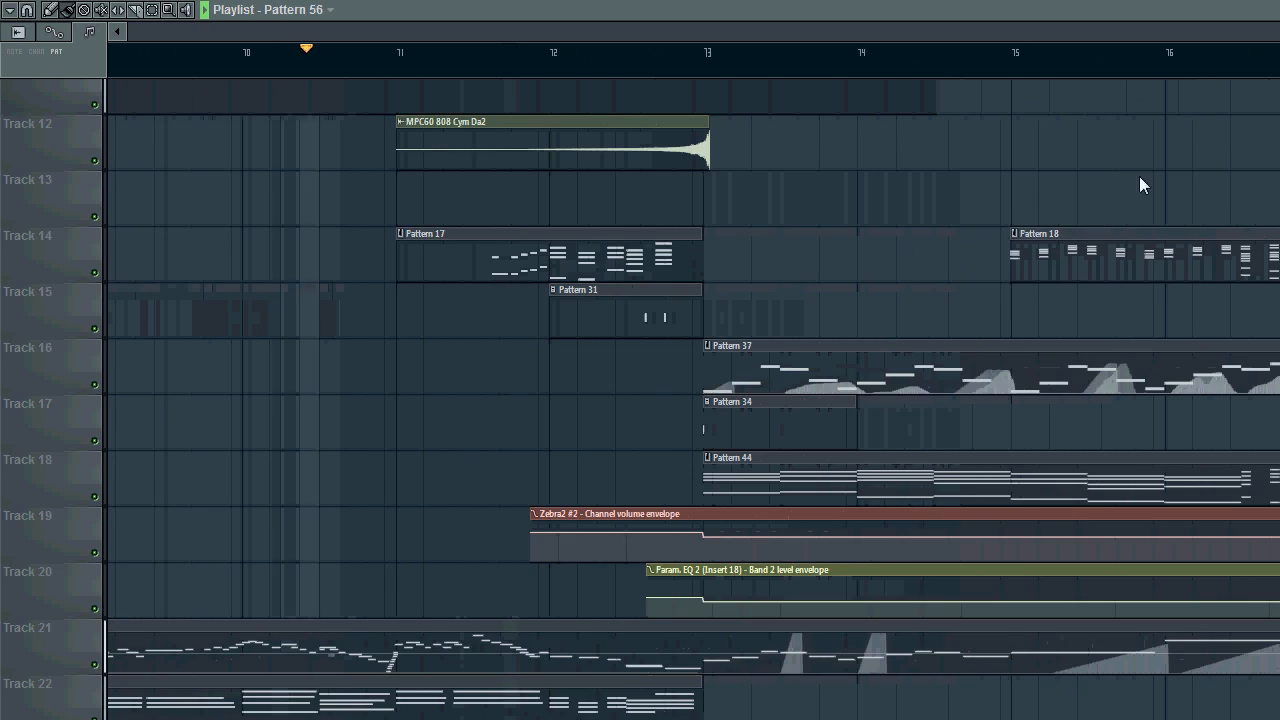
scroll(897, 331, "up", 3)
scroll(839, 377, "up", 4)
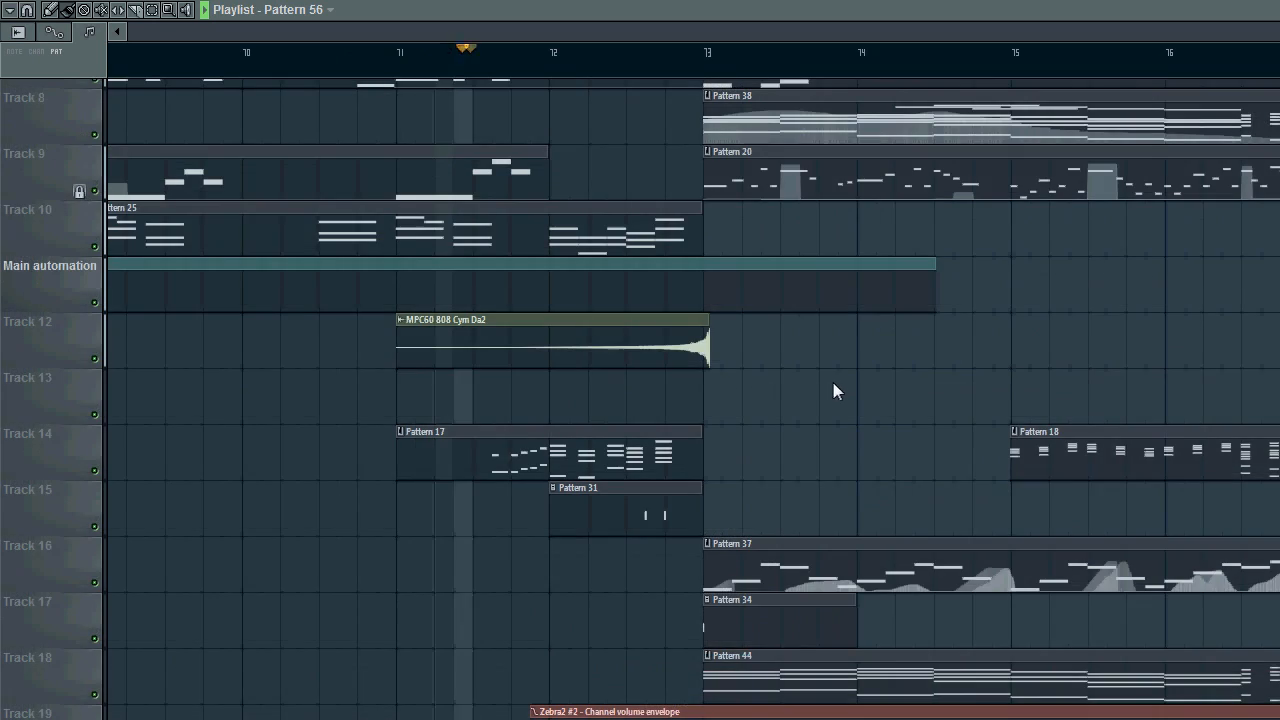
scroll(940, 286, "up", 4)
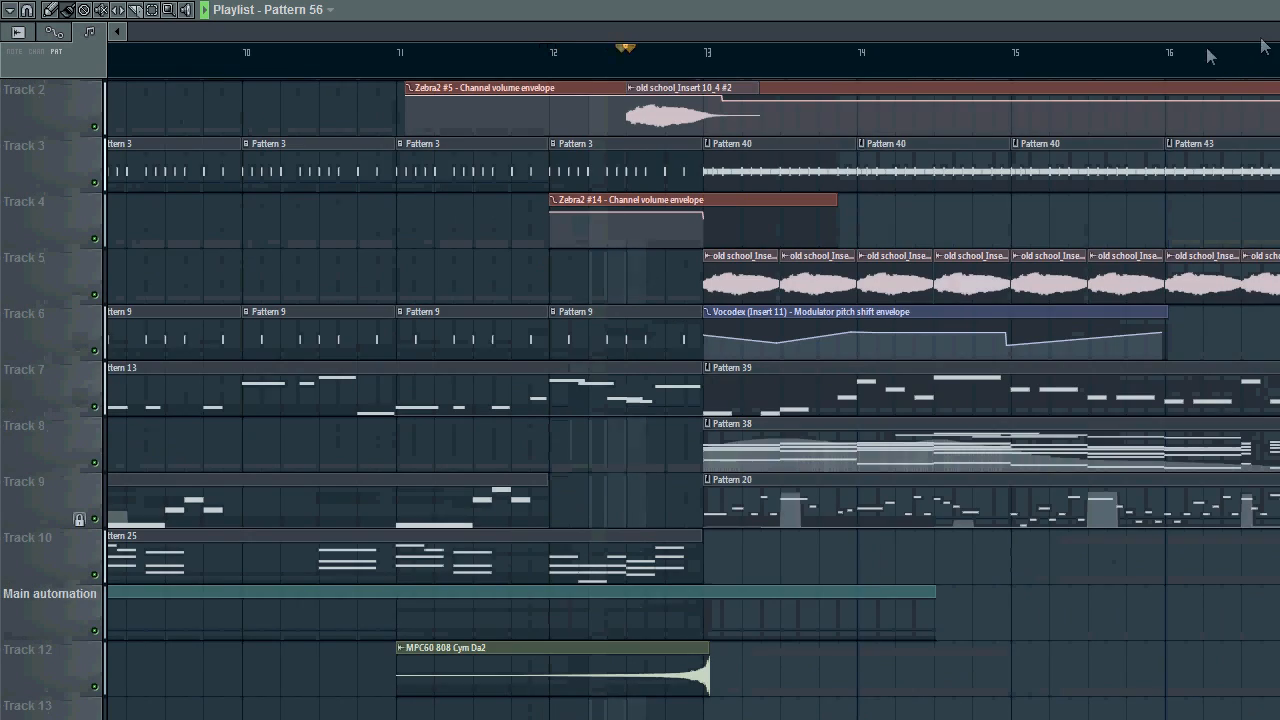
scroll(847, 257, "up", 1)
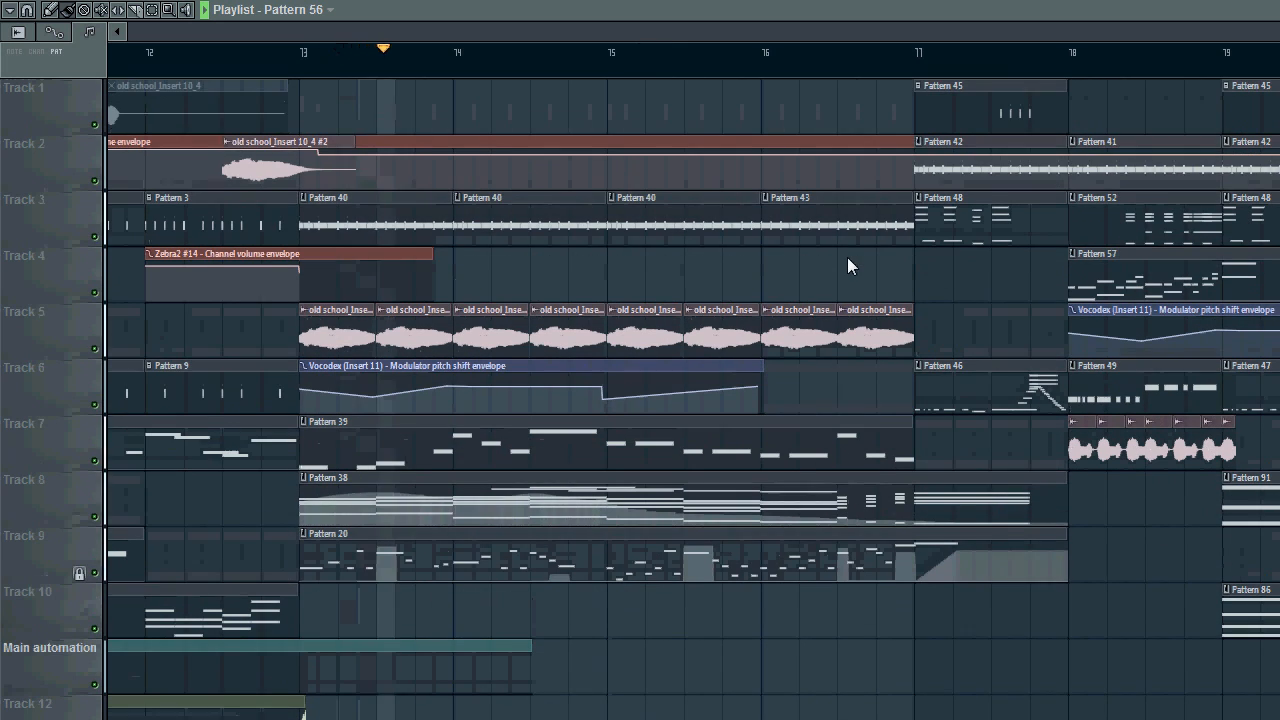
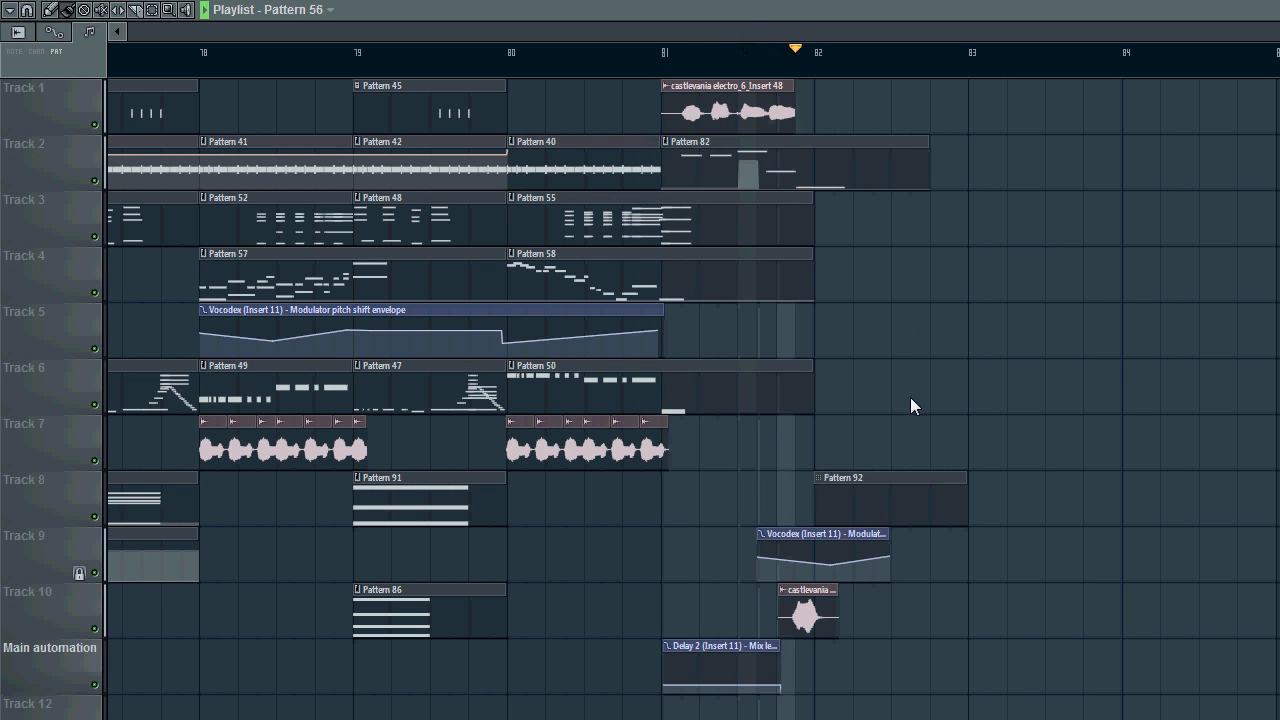
key("space")
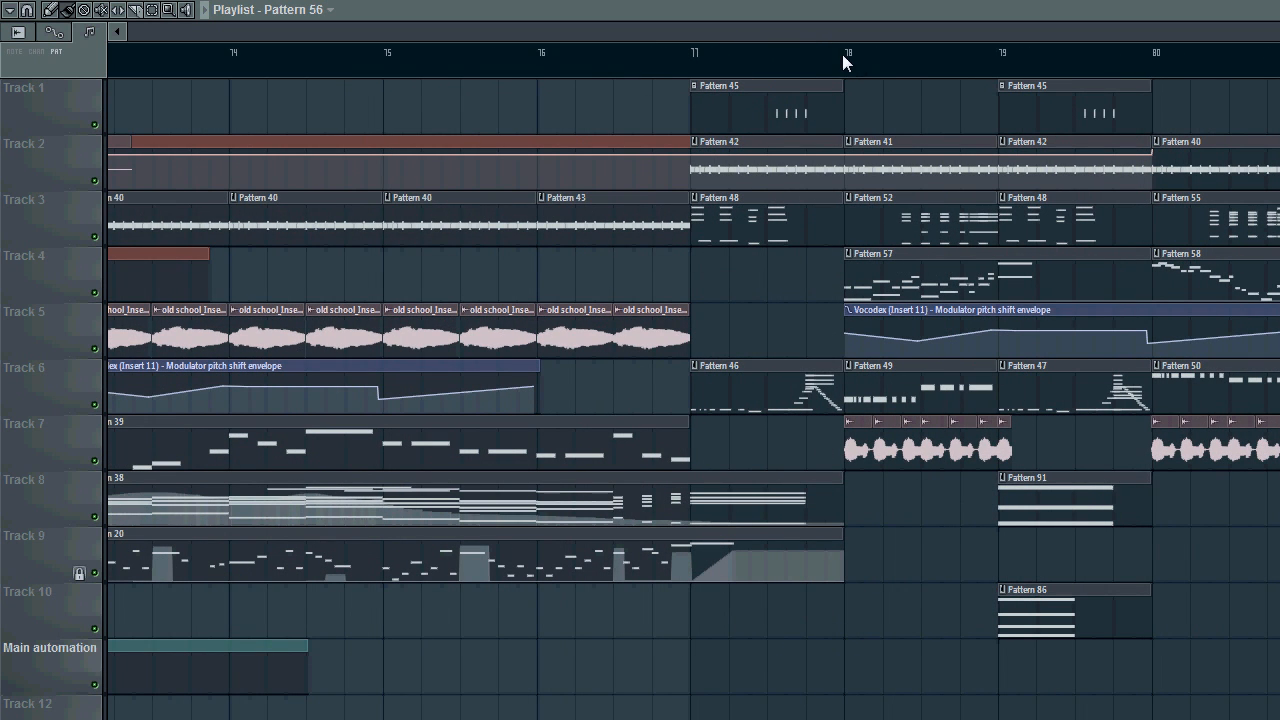
Select the time range from bar 78 into bar 79, solo Track 4, enable Track 7 alongside it and play the section
left_click_drag(844, 54, 1092, 100)
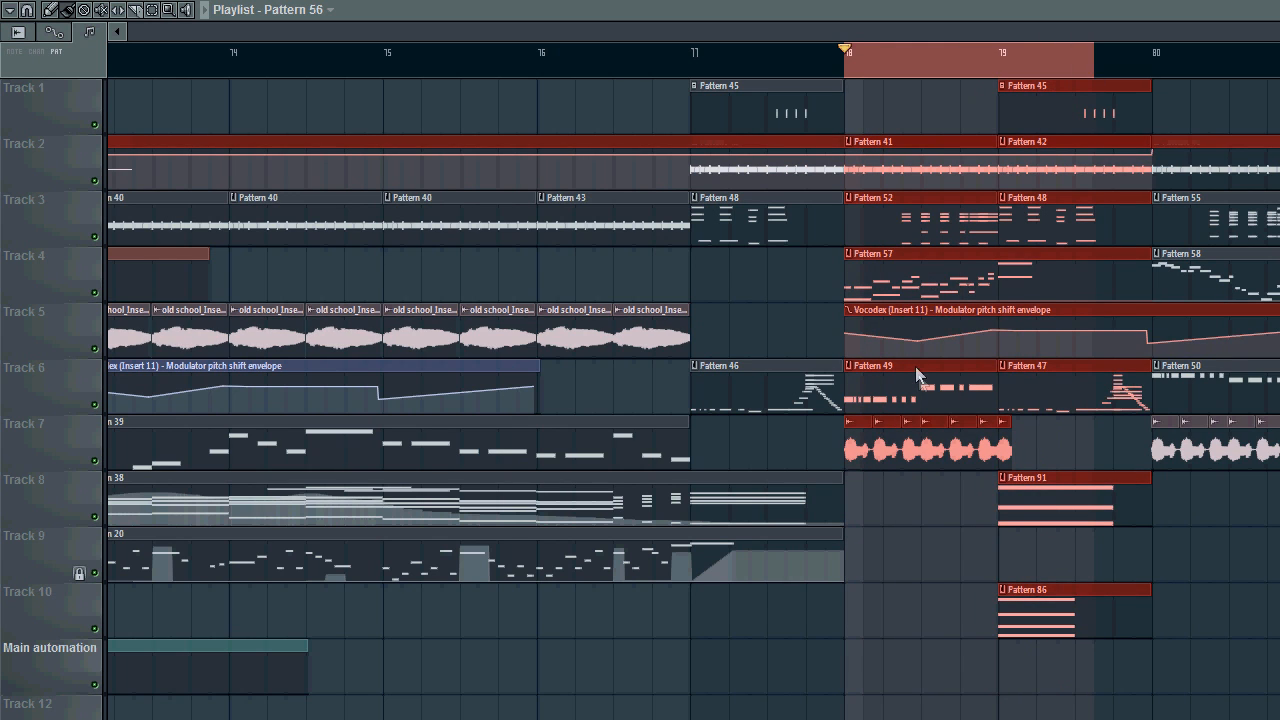
scroll(915, 366, "up", 3)
right_click(98, 292)
left_click(97, 462)
key("space")
key("space")
Open the mixer on Insert 11, play the soloed section to check its levels, then stop and close the mixer
key("F9")
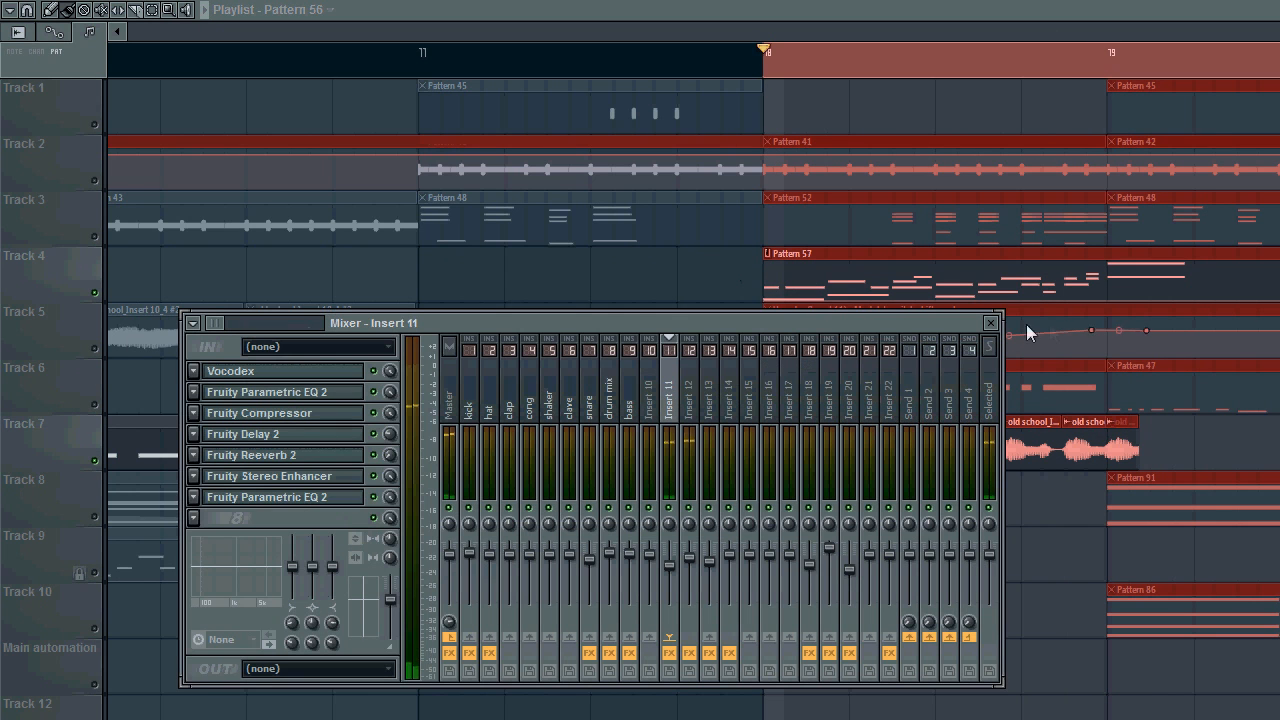
key("space")
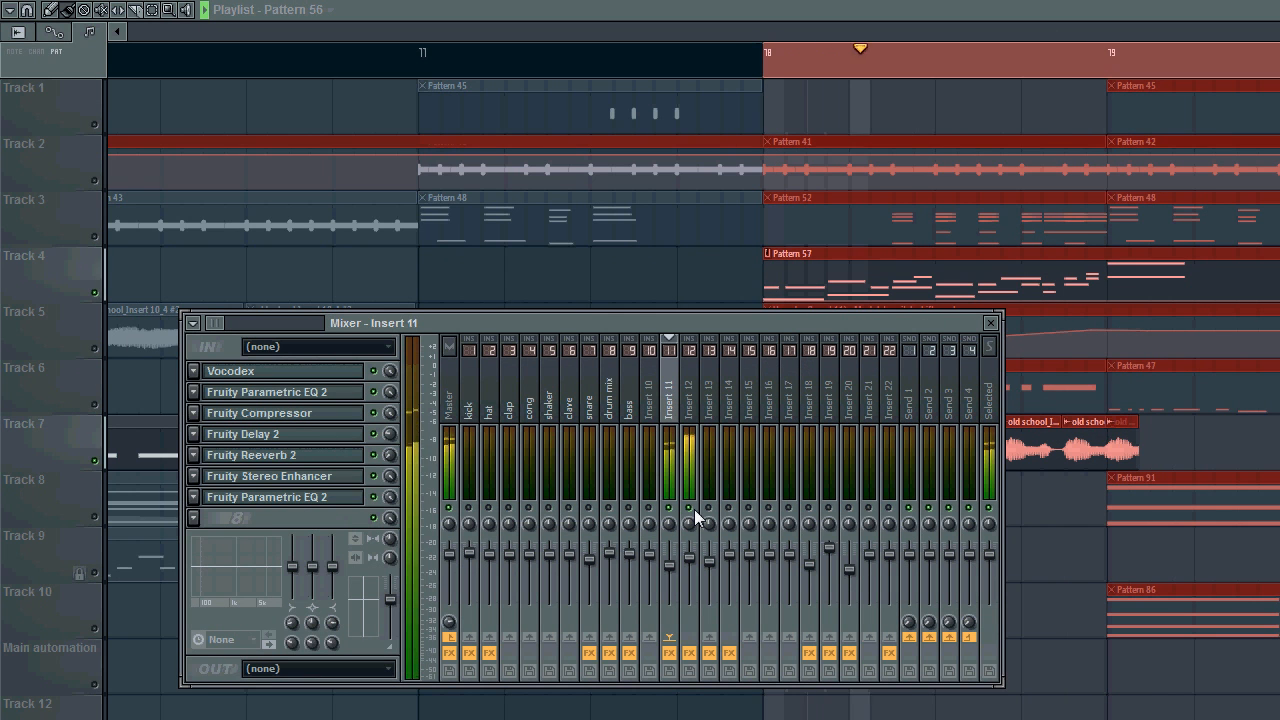
key("space")
key("F6")
key("F6")
key("F9")
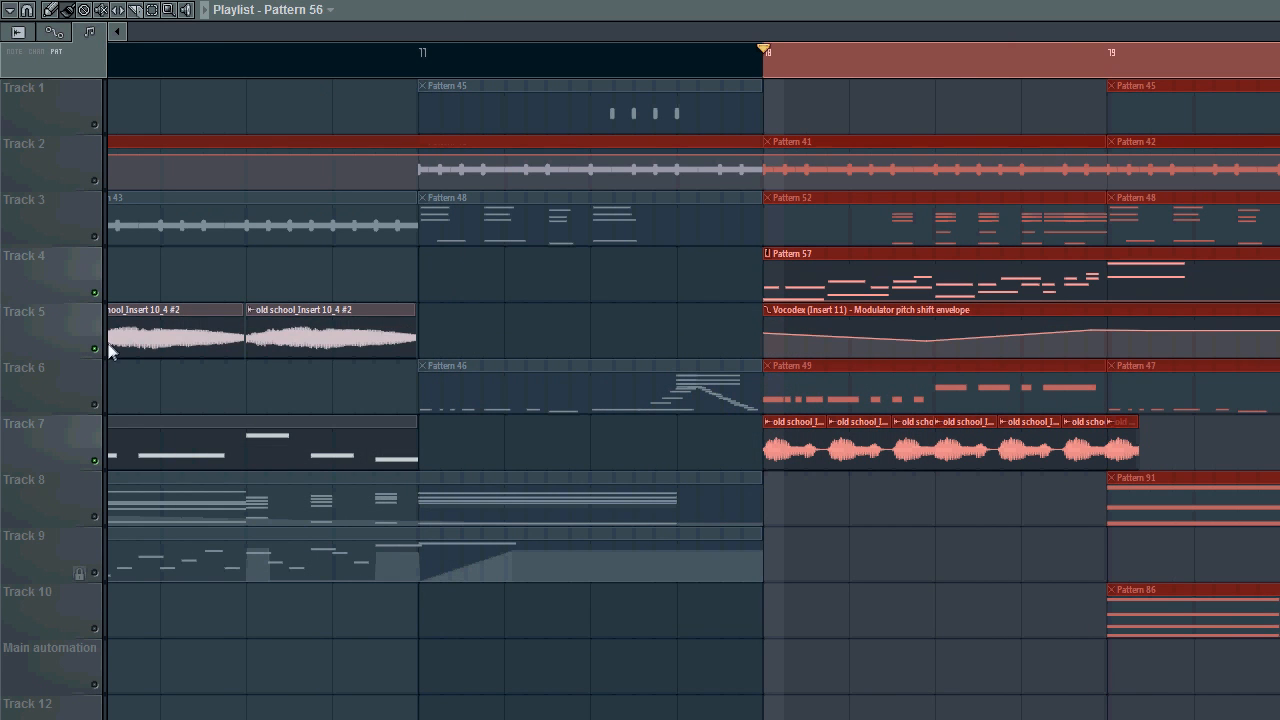
Bypass the effects on Insert 11 in the mixer, play the soloed section, stop, re-enable the effects and close the mixer
key("F9")
left_click(670, 654)
key("space")
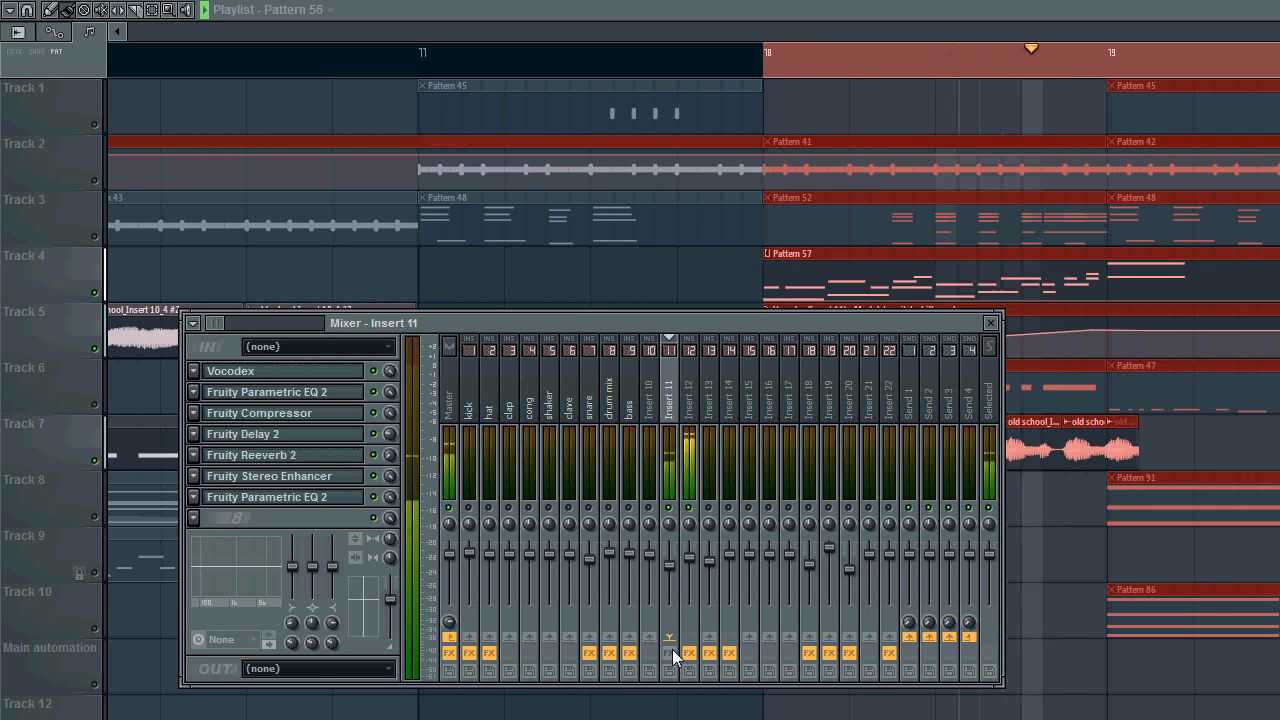
key("space")
left_click(670, 653)
key("F9")
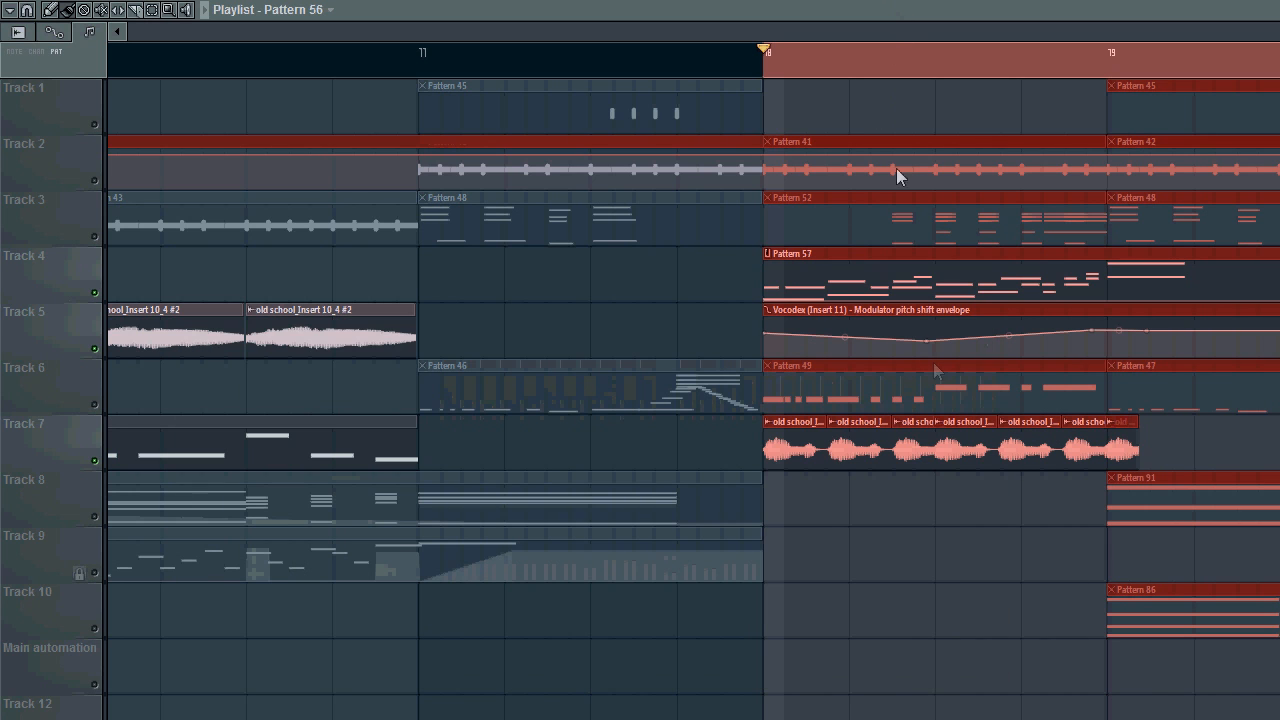
Play the soloed section from bar 78 again with the channel rack shown, stop, and bring up the mixer
key("space")
key("F6")
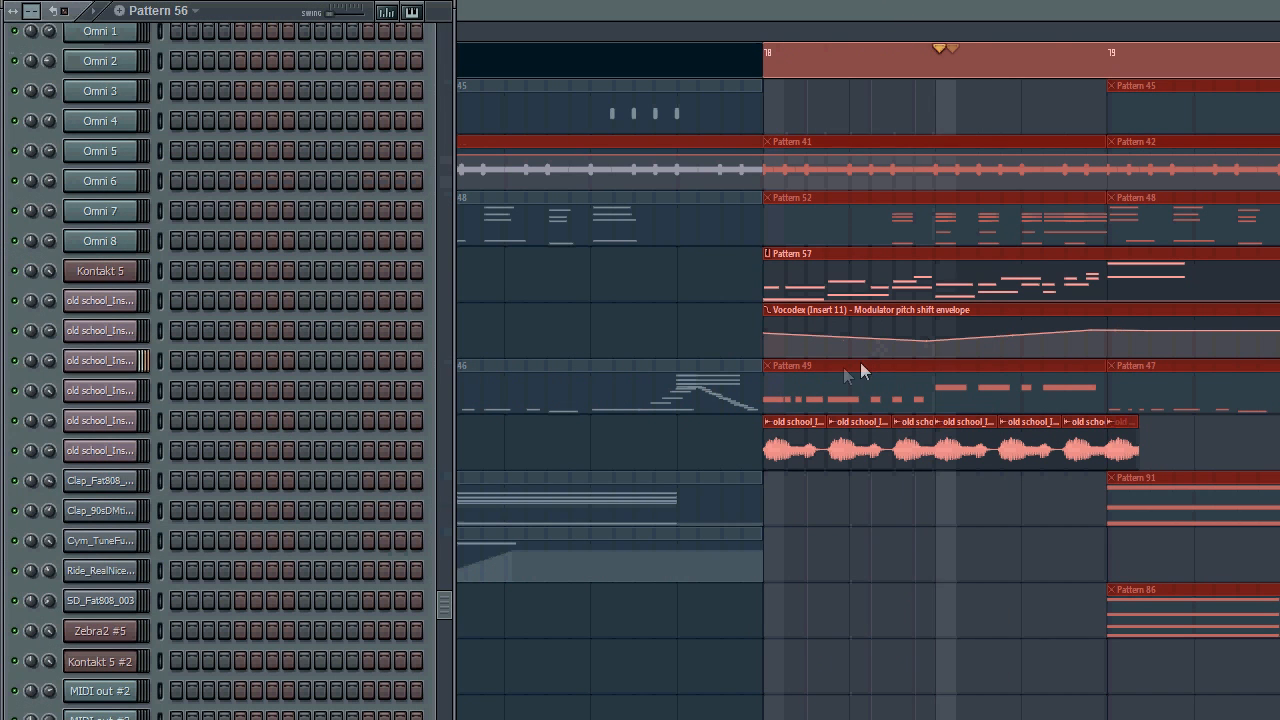
key("space")
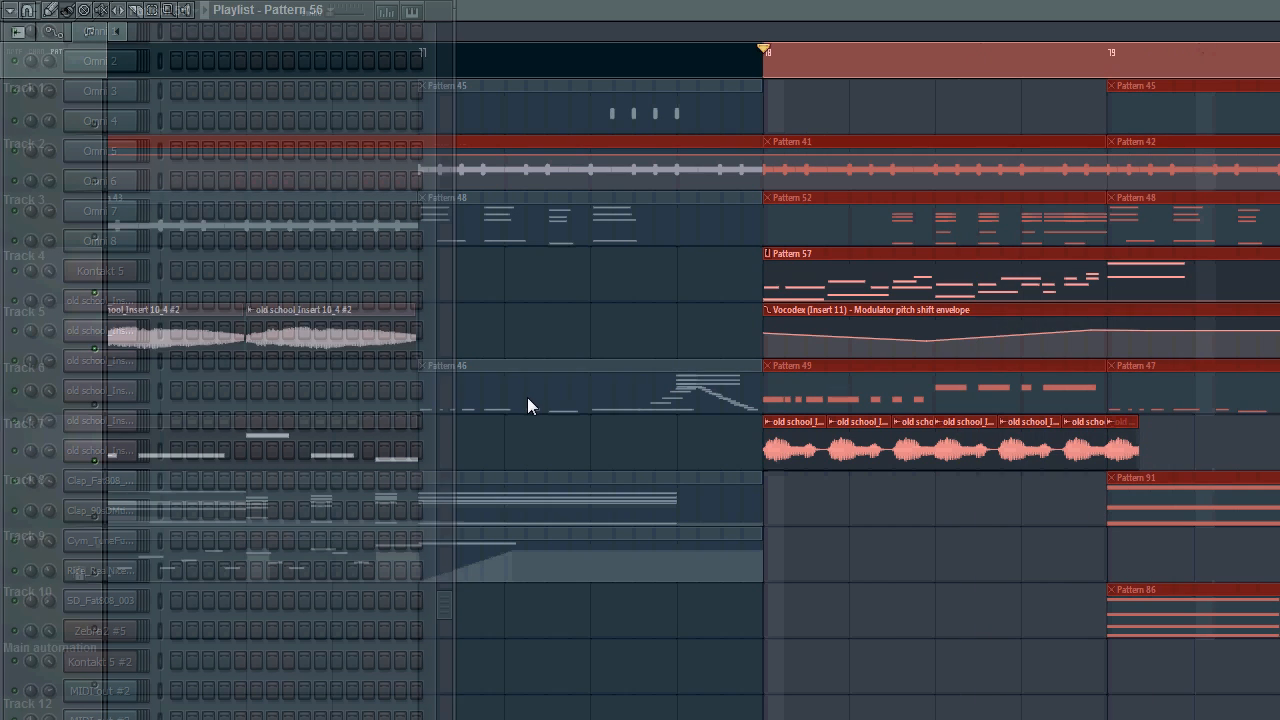
key("F9")
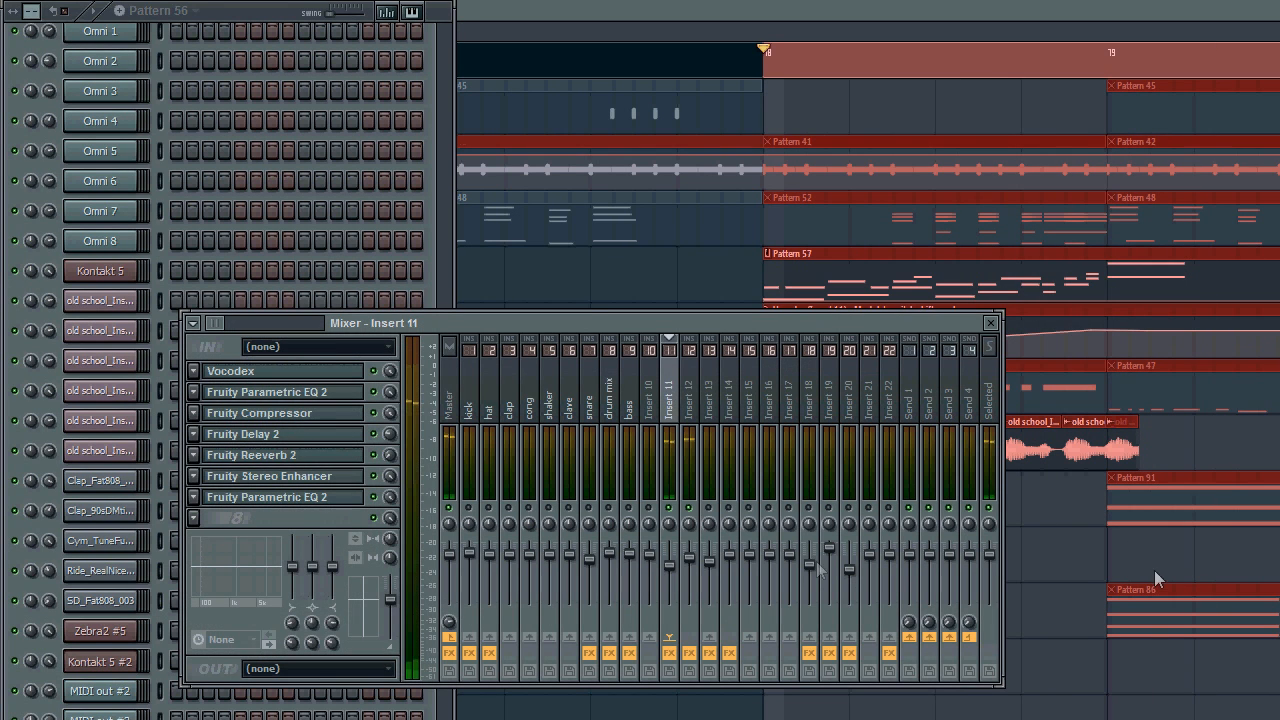
Open the notes of Pattern 57 and show the Zebra2 #11 synth that plays them
right_click(695, 513)
left_click(687, 514)
scroll(299, 332, "down", 1)
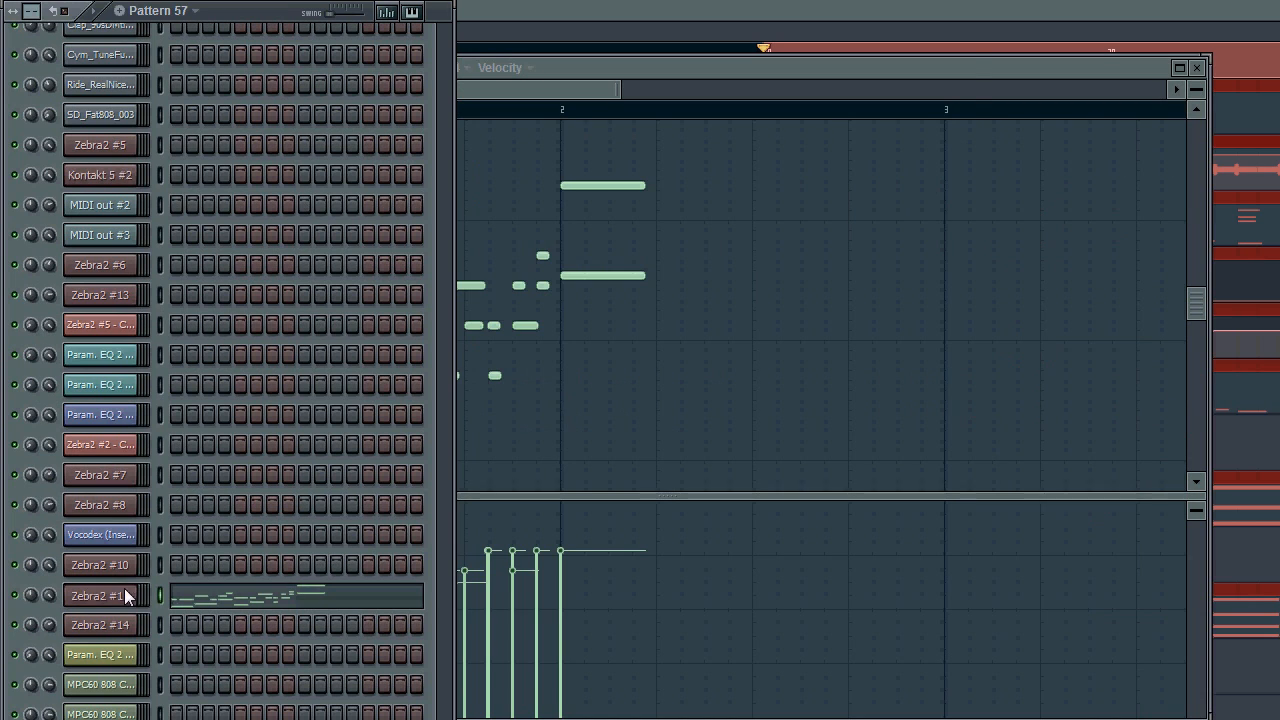
left_click(124, 591)
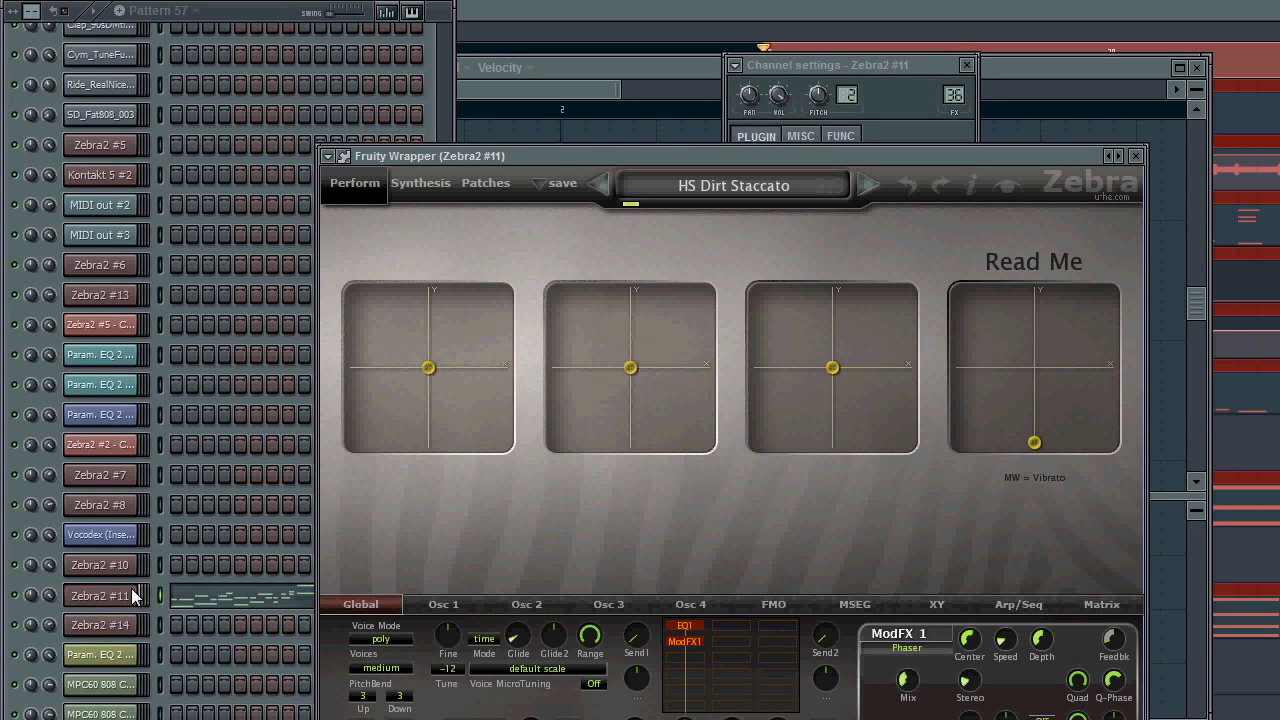
Play the section from bar 78 in the playlist once more, stop, and return to the start of the song
left_click(274, 13)
key("F5")
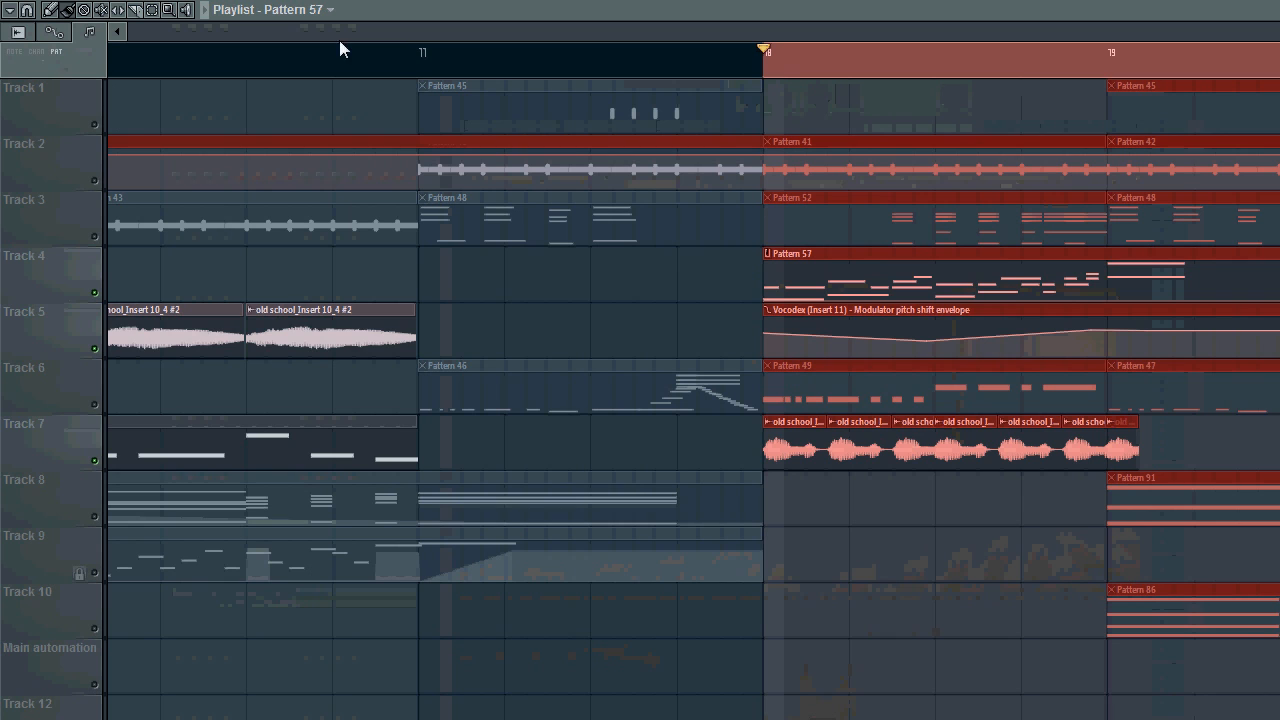
key("space")
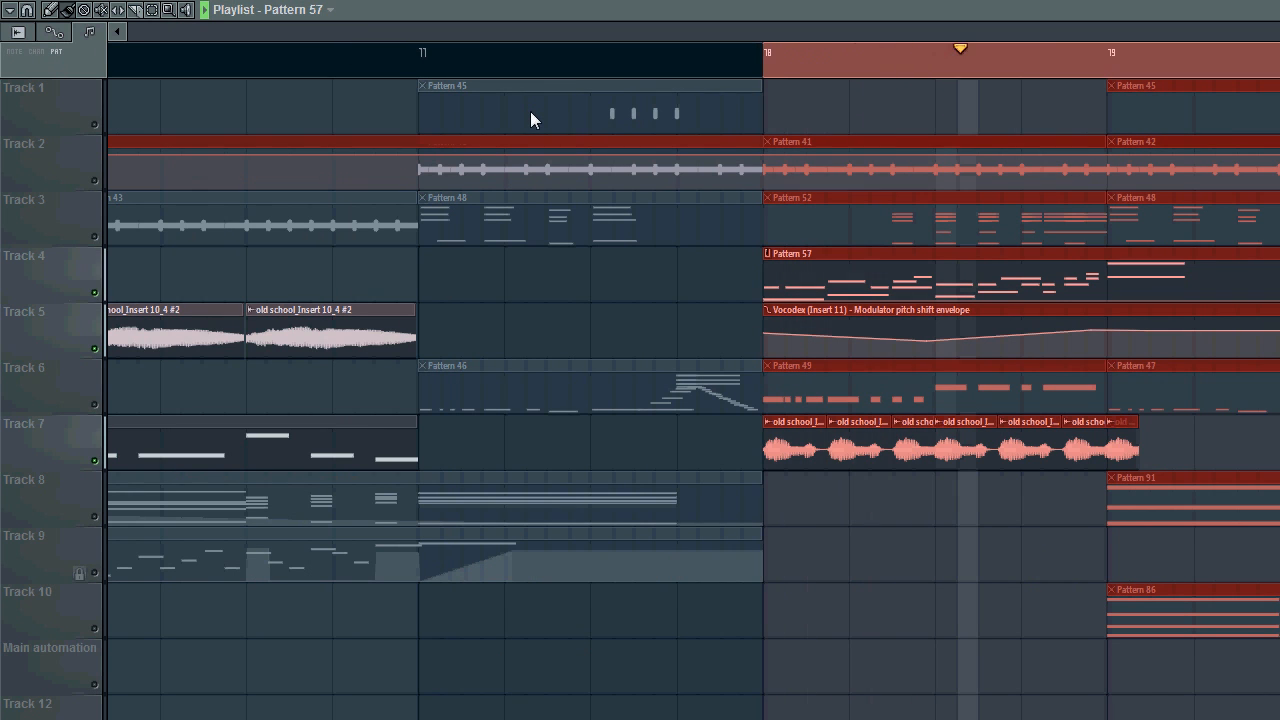
key("space")
left_click_drag(947, 30, 133, 86)
scroll(670, 320, "down", 8)
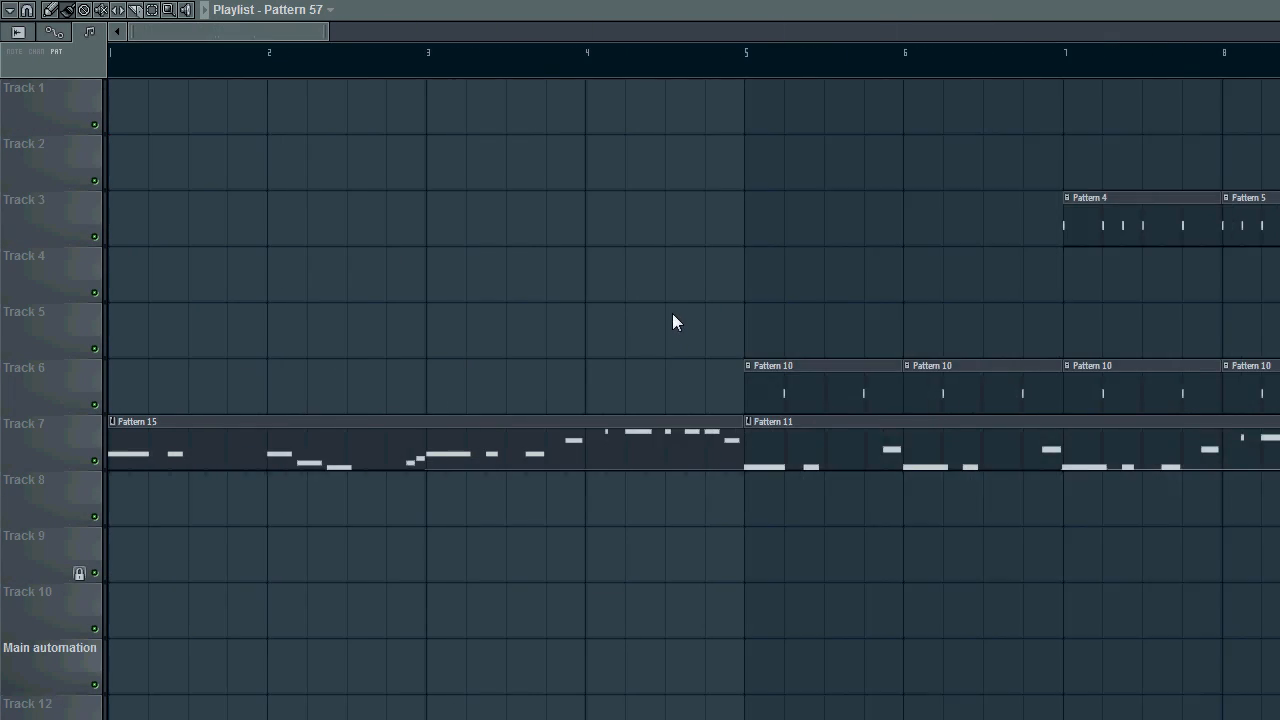
left_click_drag(637, 28, 654, 22)
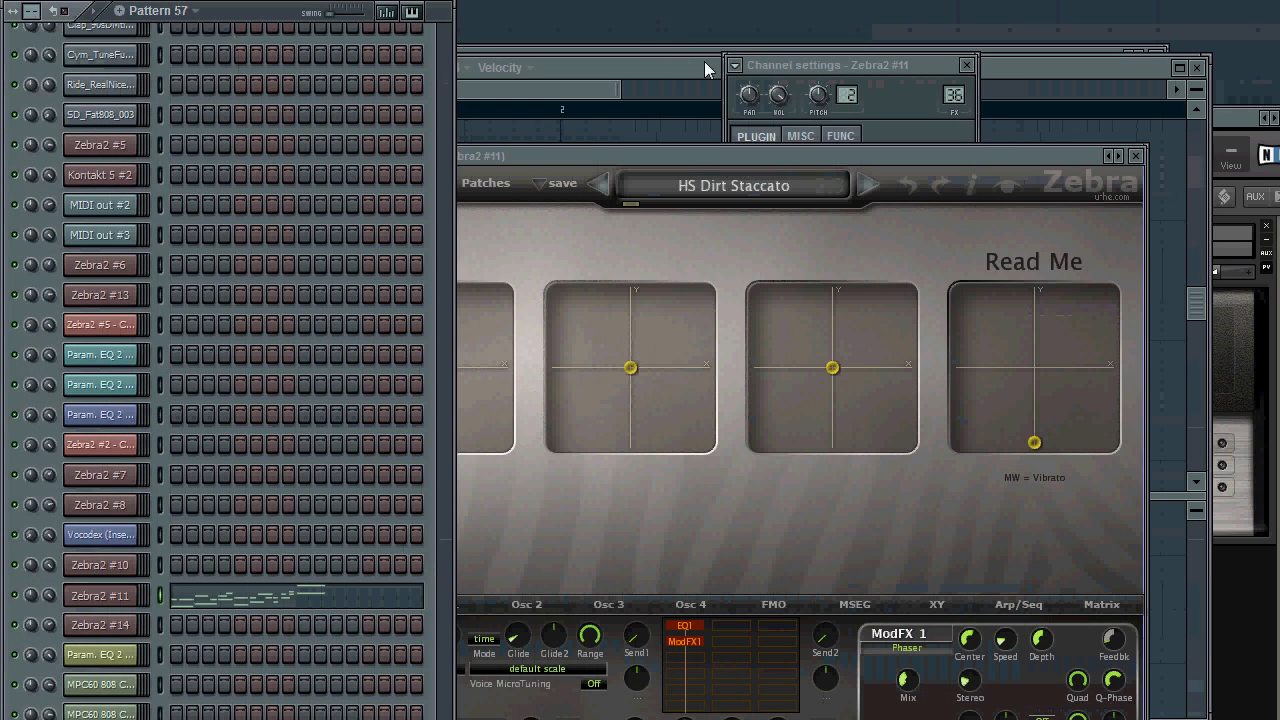
Audition several of the MPC60 808 drum samples in the channel rack
scroll(190, 150, "down", 8)
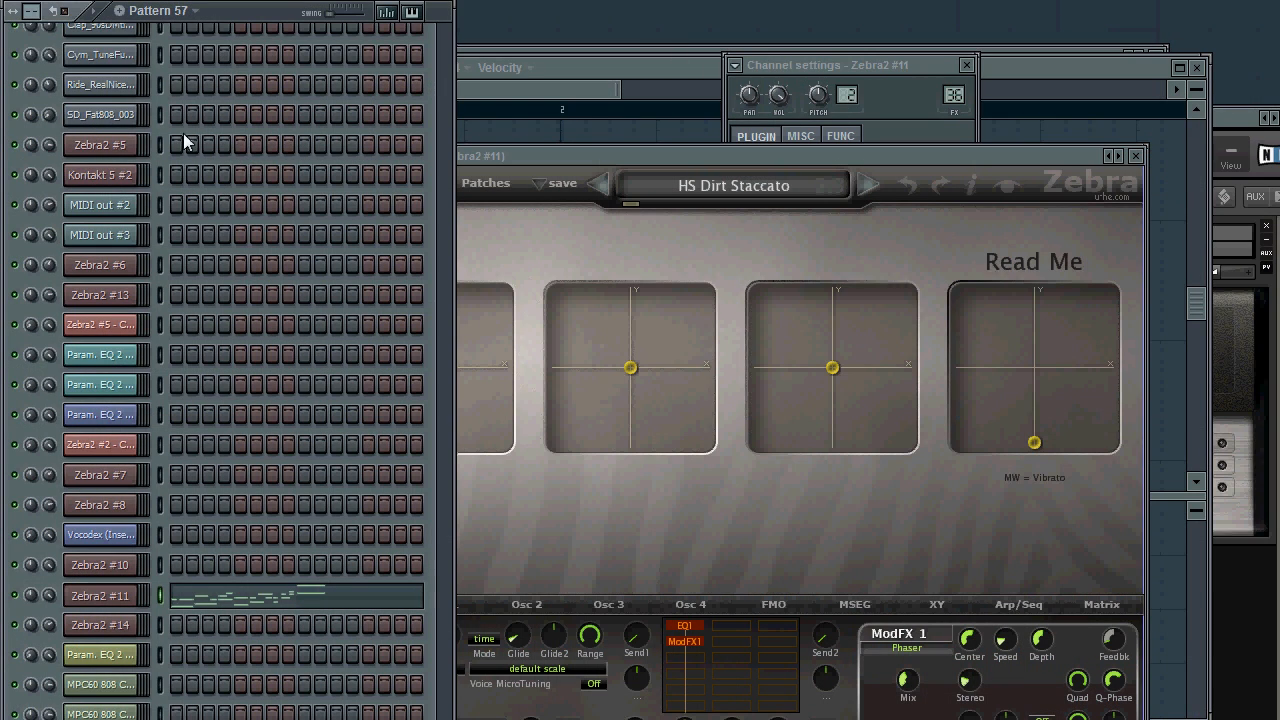
scroll(200, 218, "up", 5)
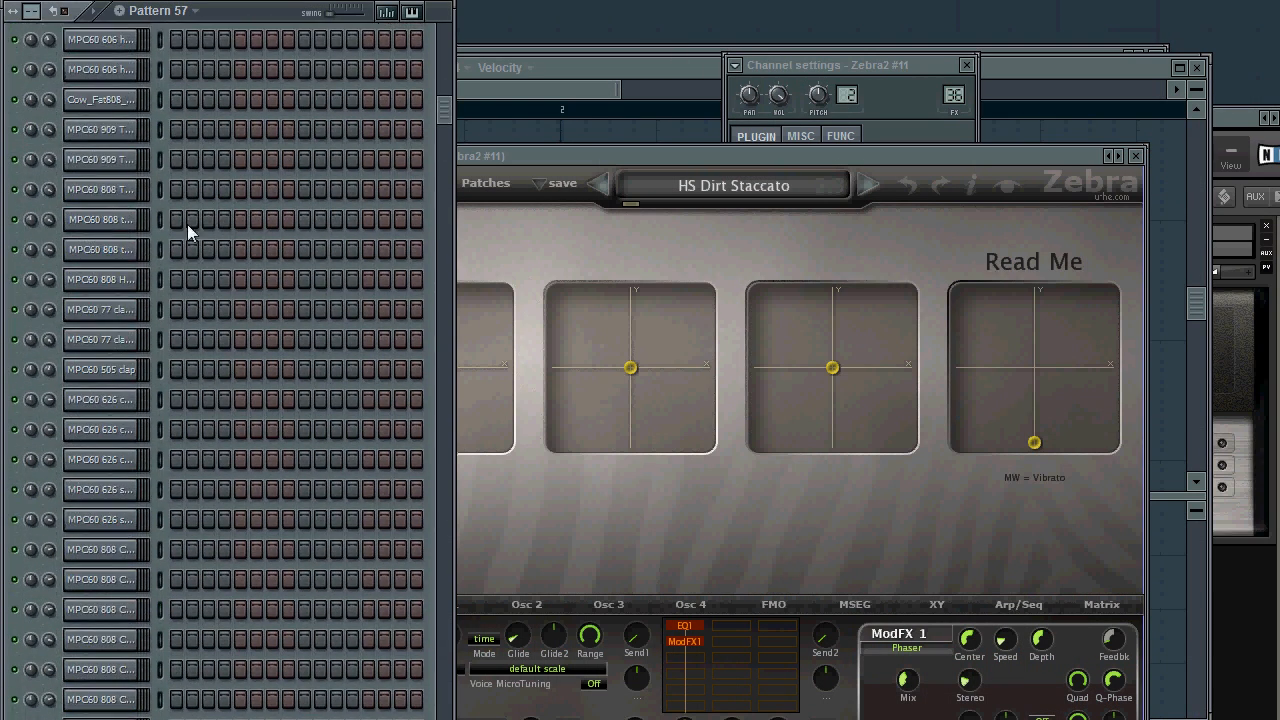
left_click(119, 247)
left_click(135, 217)
left_click(127, 195)
left_click(123, 277)
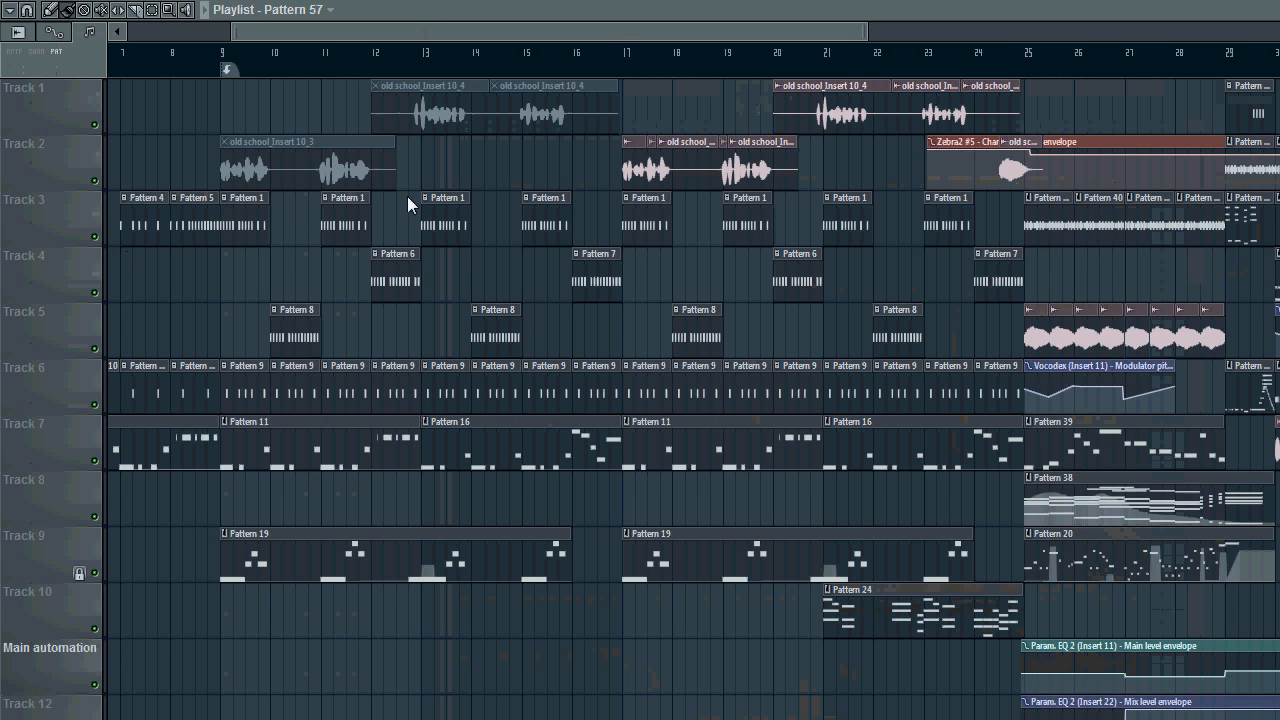
Look over the arrangement from bar 1 to bar 37, including the lower tracks 8 to 18
scroll(407, 196, "right", 4)
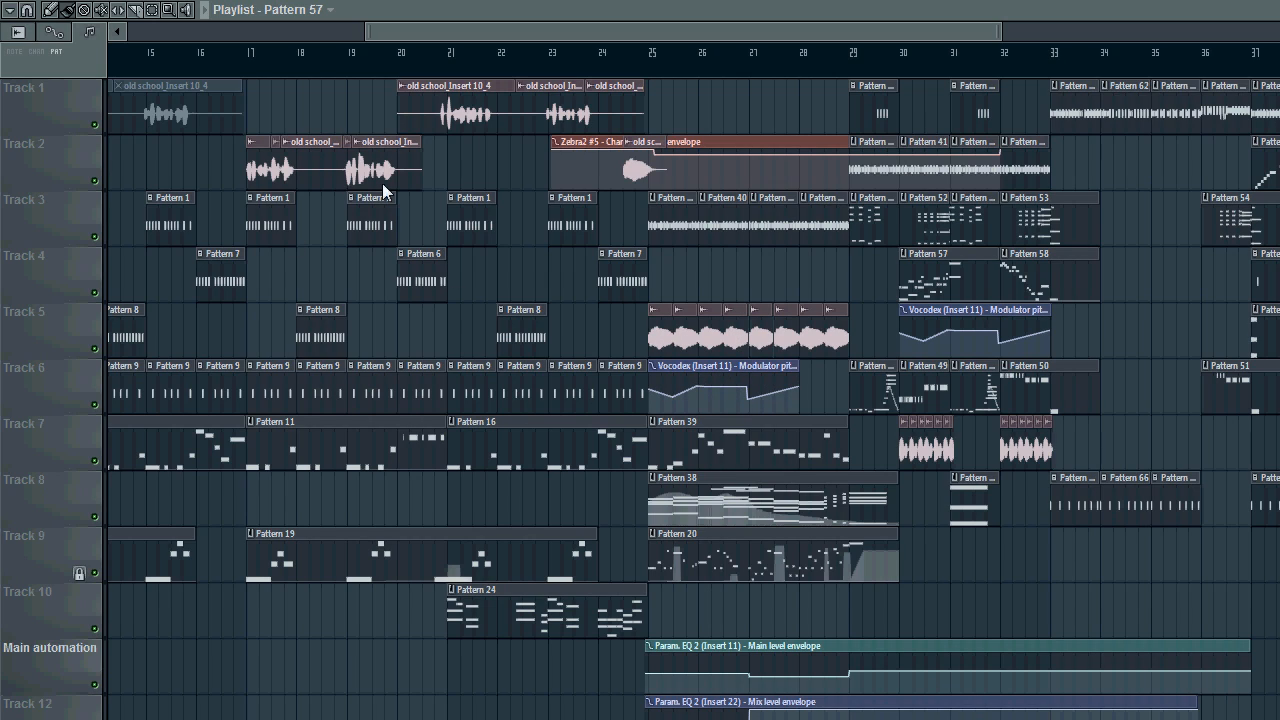
left_click_drag(588, 32, 350, 36)
scroll(603, 155, "down", 4)
scroll(603, 155, "down", 8)
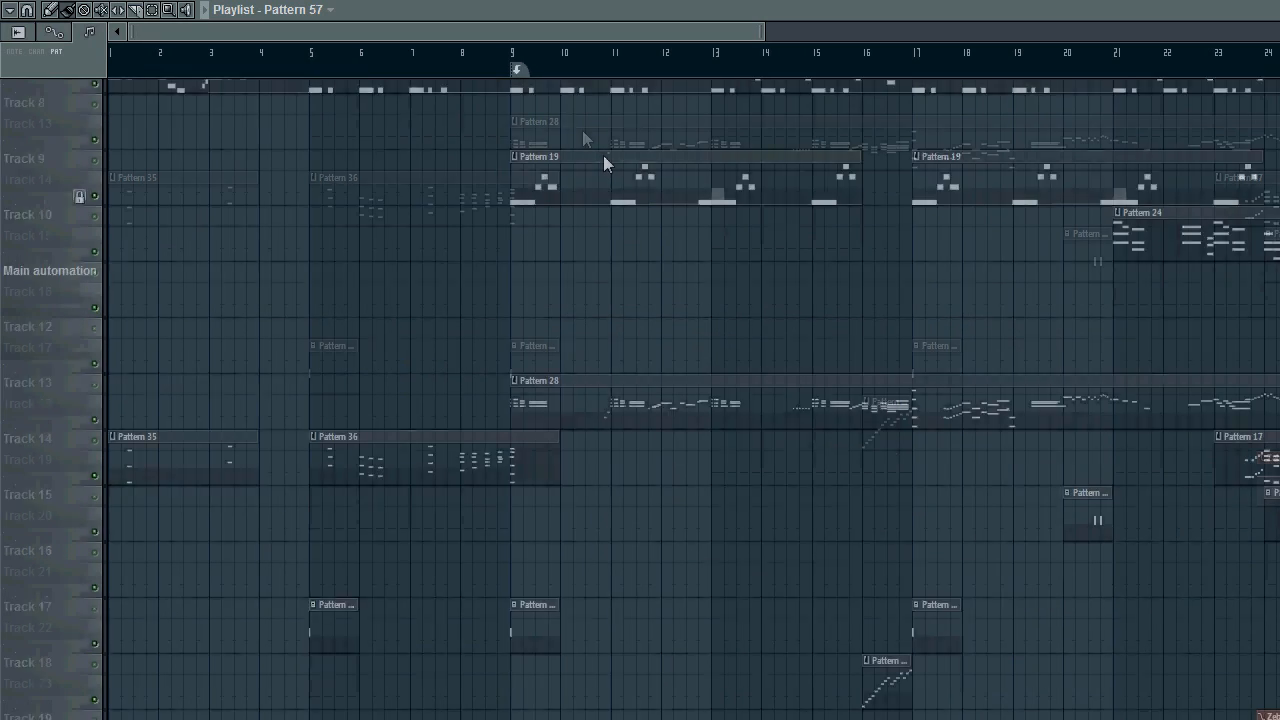
left_click_drag(584, 62, 590, 97)
scroll(617, 144, "up", 5)
mouse_move(568, 30)
left_mouse_down()
mouse_move(642, 33)
mouse_move(571, 35)
left_mouse_up()
Show the mixer's Master track and open its Fruity Parametric EQ 2
key("F9")
left_click_drag(537, 320, 746, 170)
left_click(635, 255)
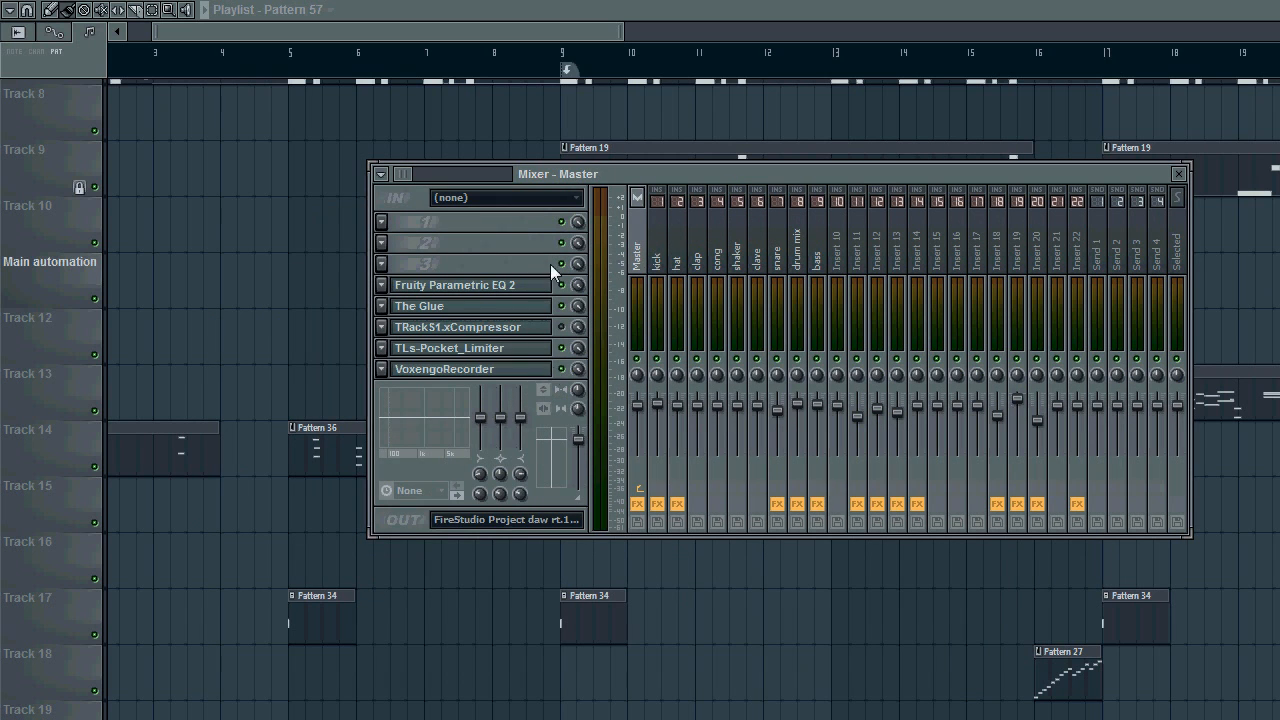
left_click(475, 284)
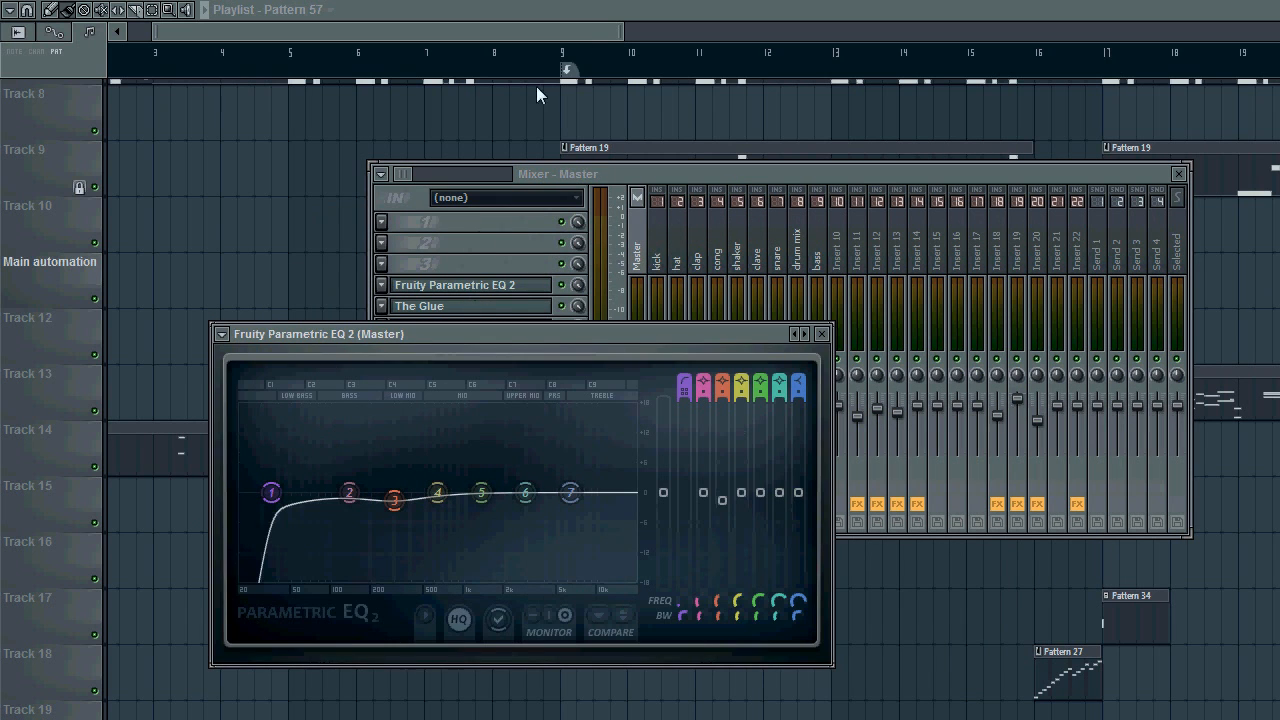
Select the playlist time range from bar 25 through bar 32
left_click(564, 51)
left_click_drag(589, 31, 845, 31)
left_click_drag(677, 60, 1220, 55)
Play the selected bars while bypassing and re-enabling the Master's Fruity Parametric EQ 2 to compare the sound, then stop
key("F9")
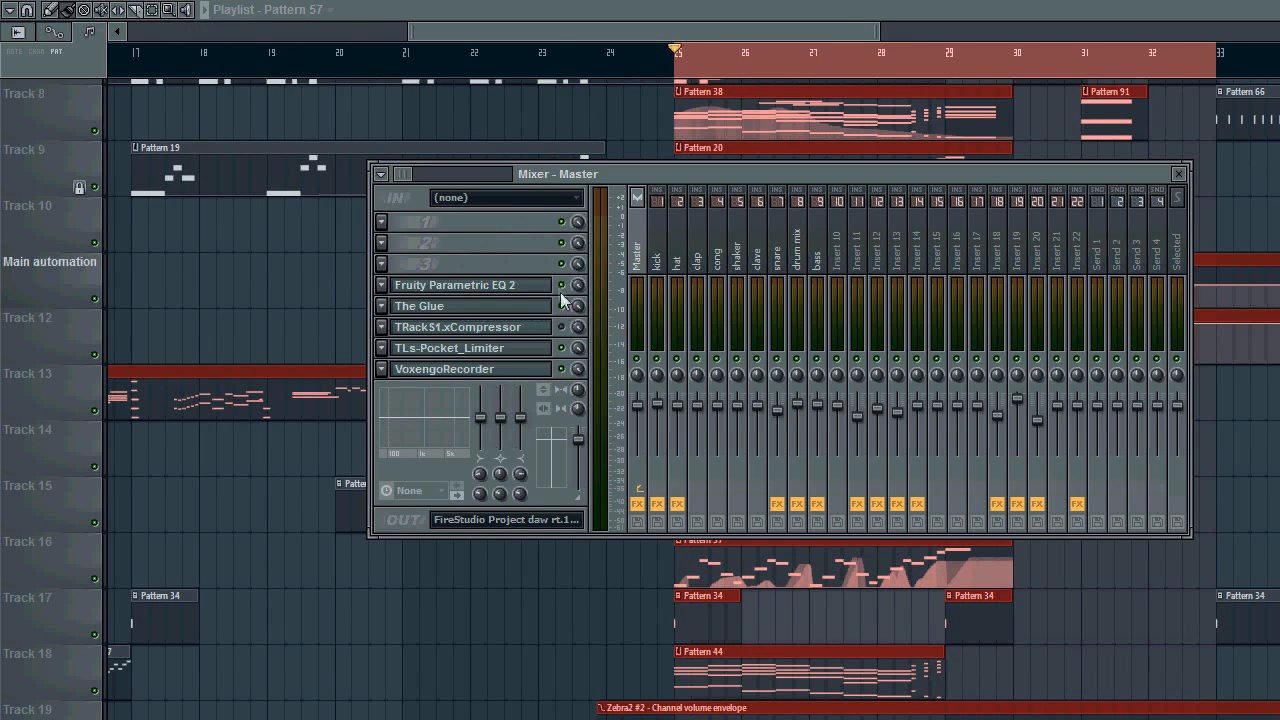
left_click(527, 285)
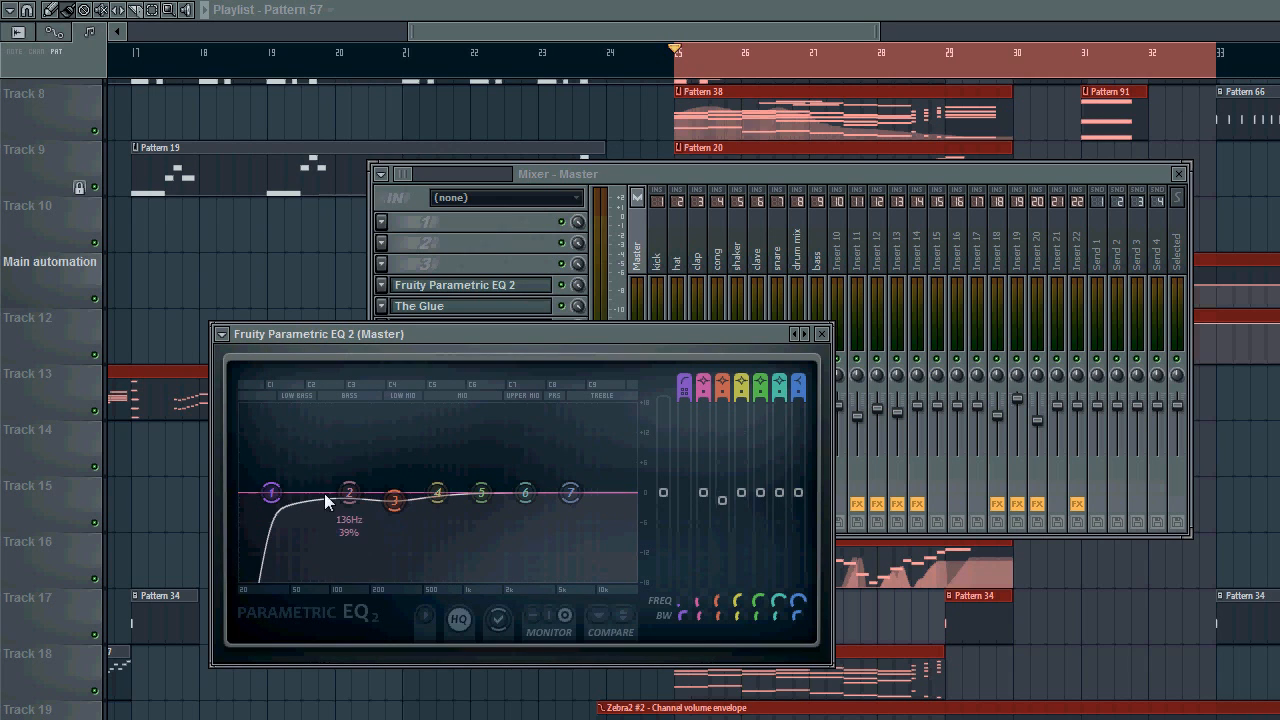
left_click(522, 235)
key("space")
left_click(562, 285)
left_click_drag(328, 337, 289, 347)
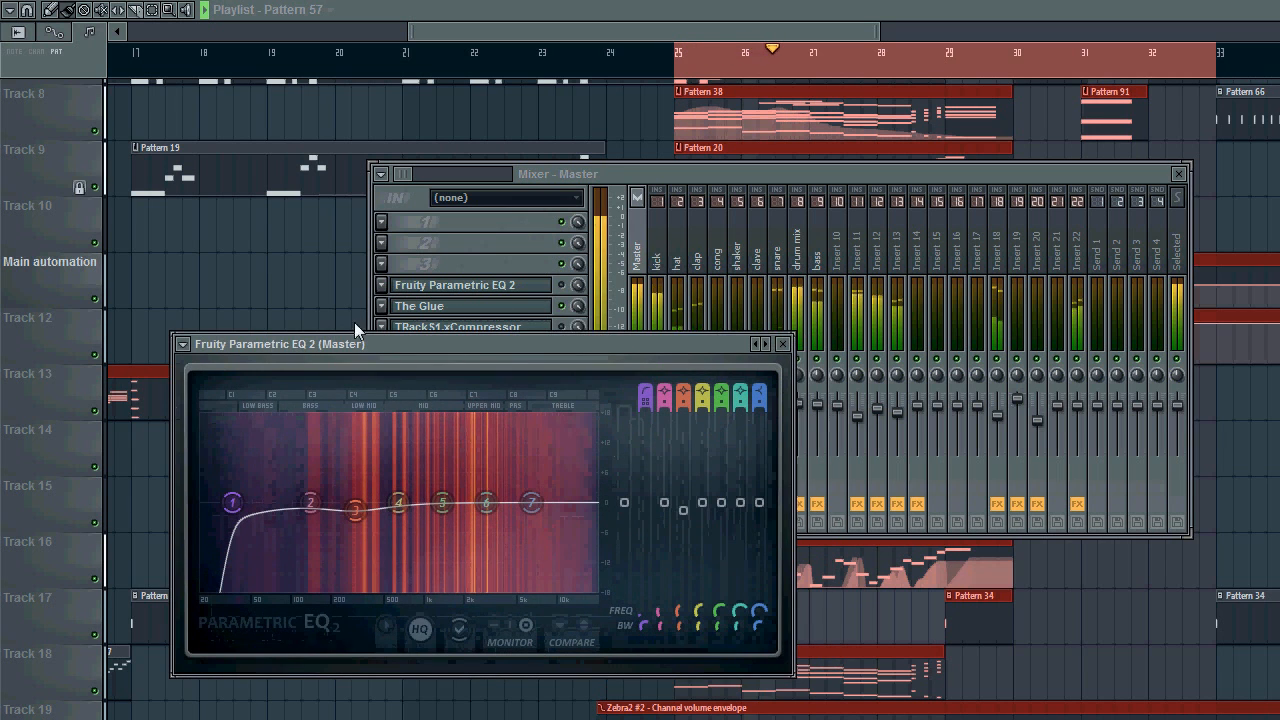
left_click(562, 284)
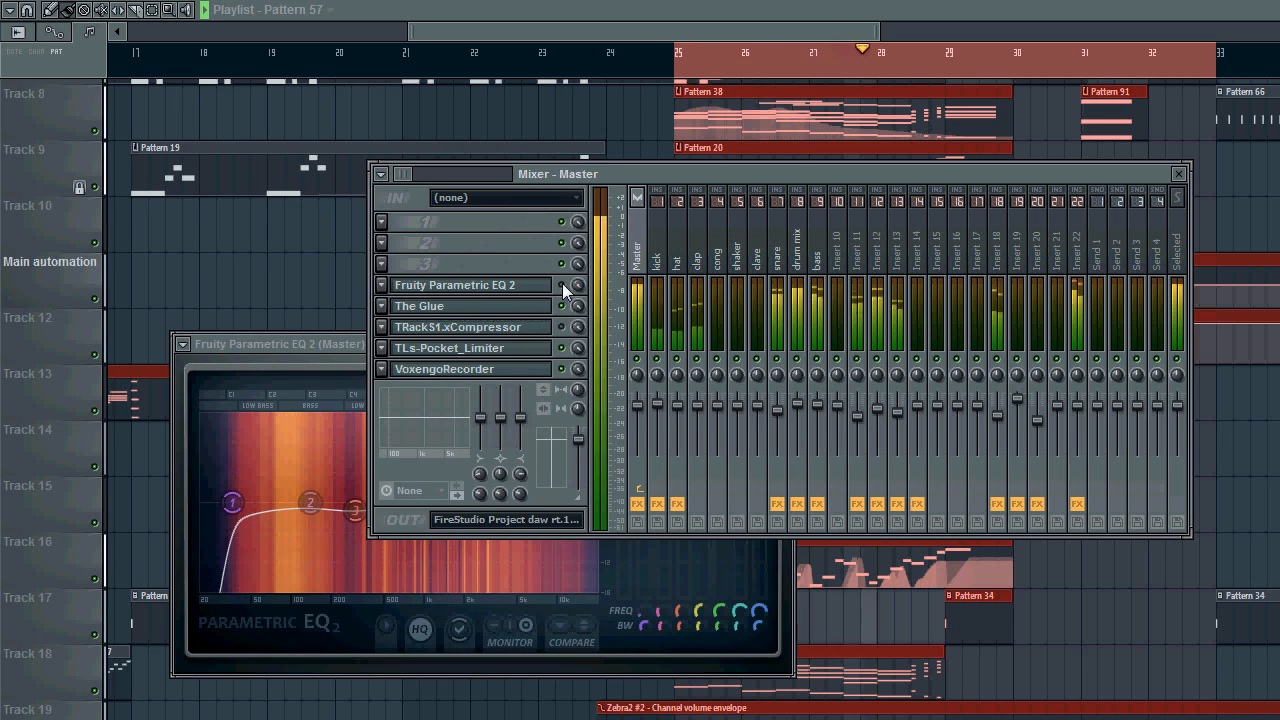
key("space")
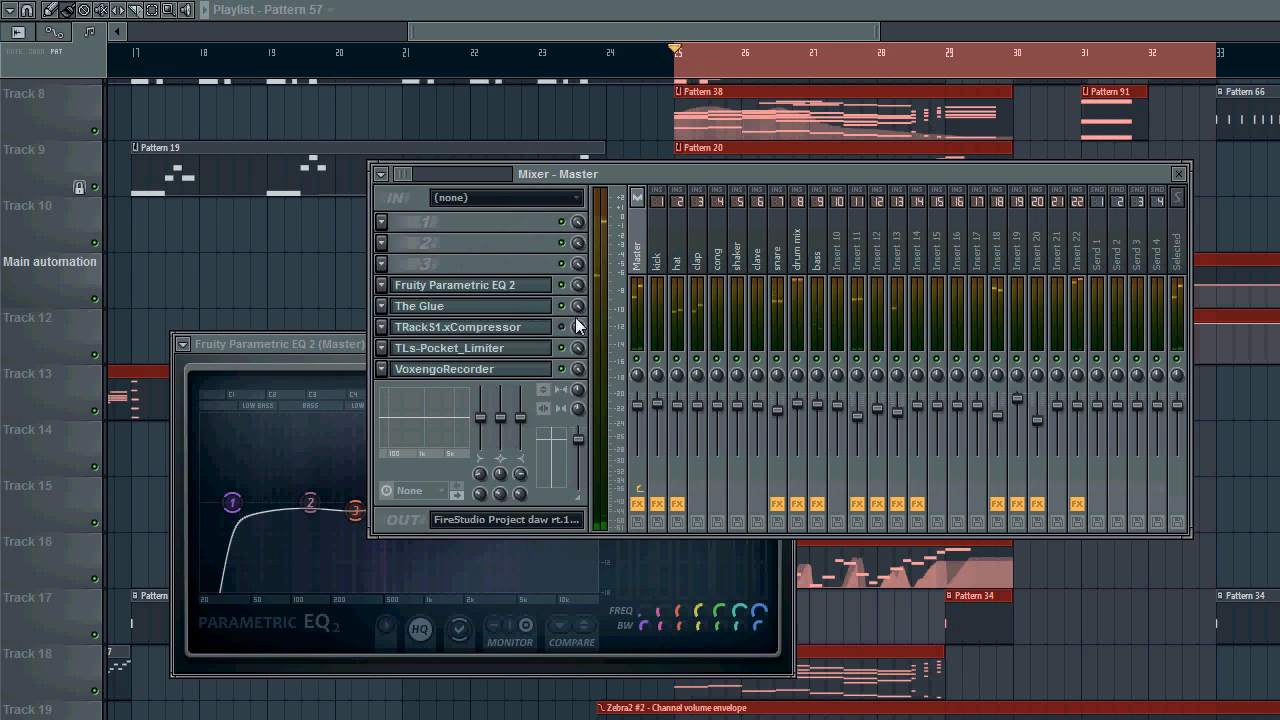
Open The Glue on the Master, examine its threshold, range and mix settings, and play the selected bars through it
left_click(507, 305)
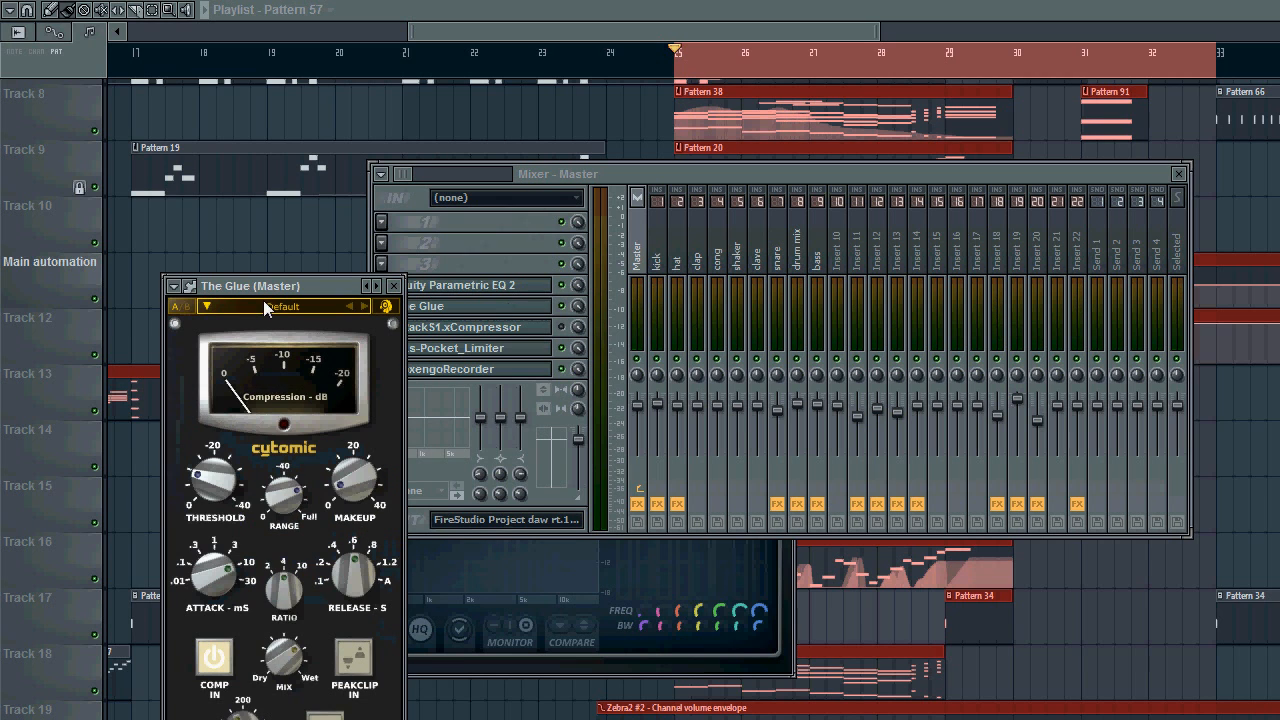
left_click_drag(263, 300, 280, 79)
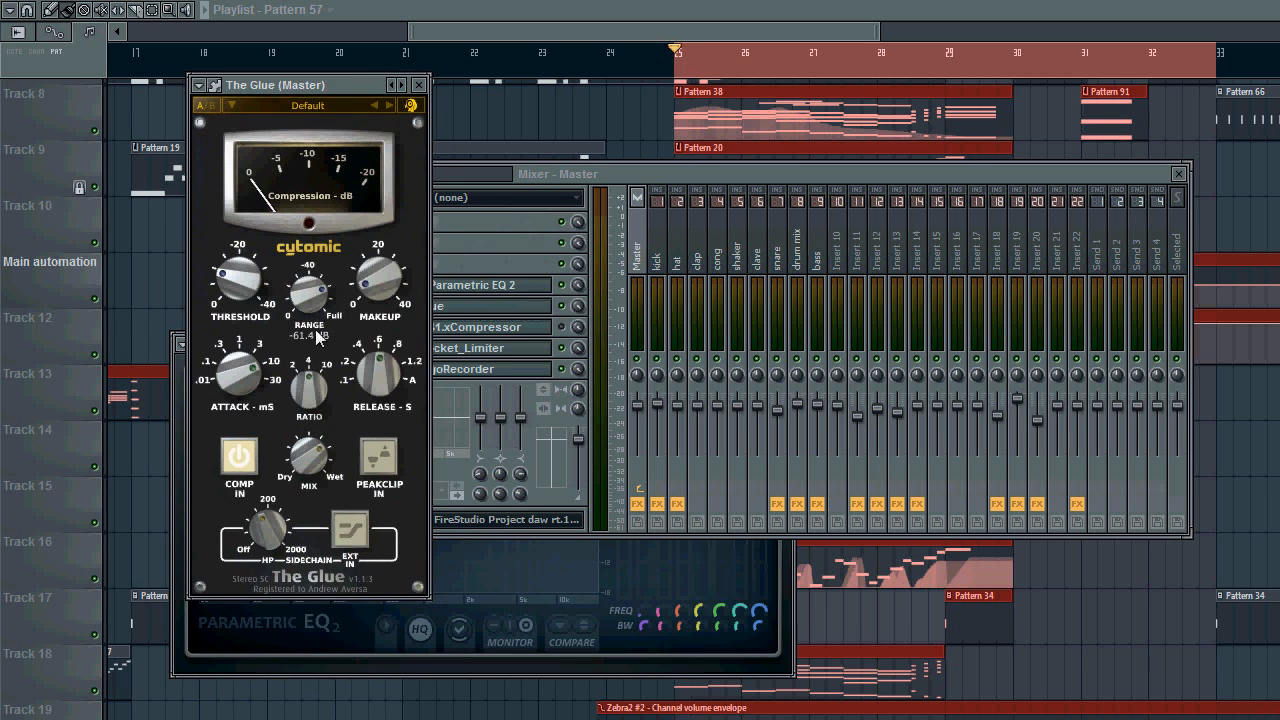
mouse_move(253, 298)
mouse_move(320, 480)
left_click(478, 229)
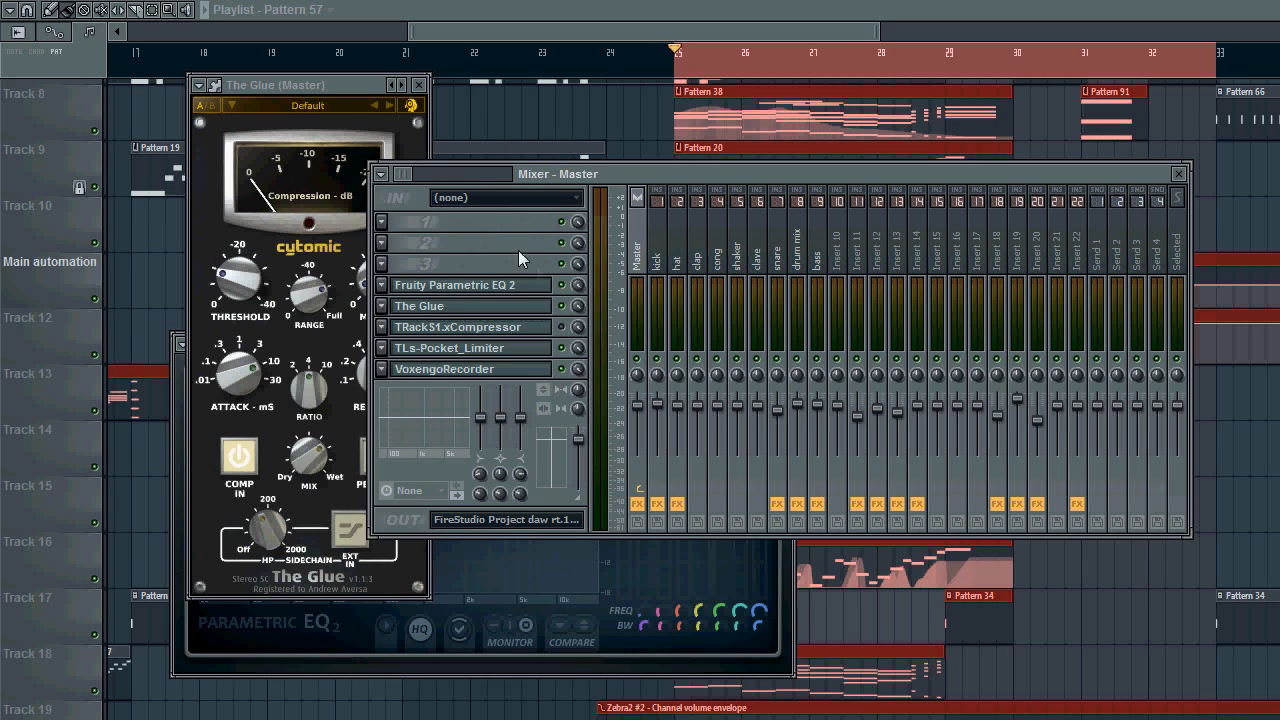
key("space")
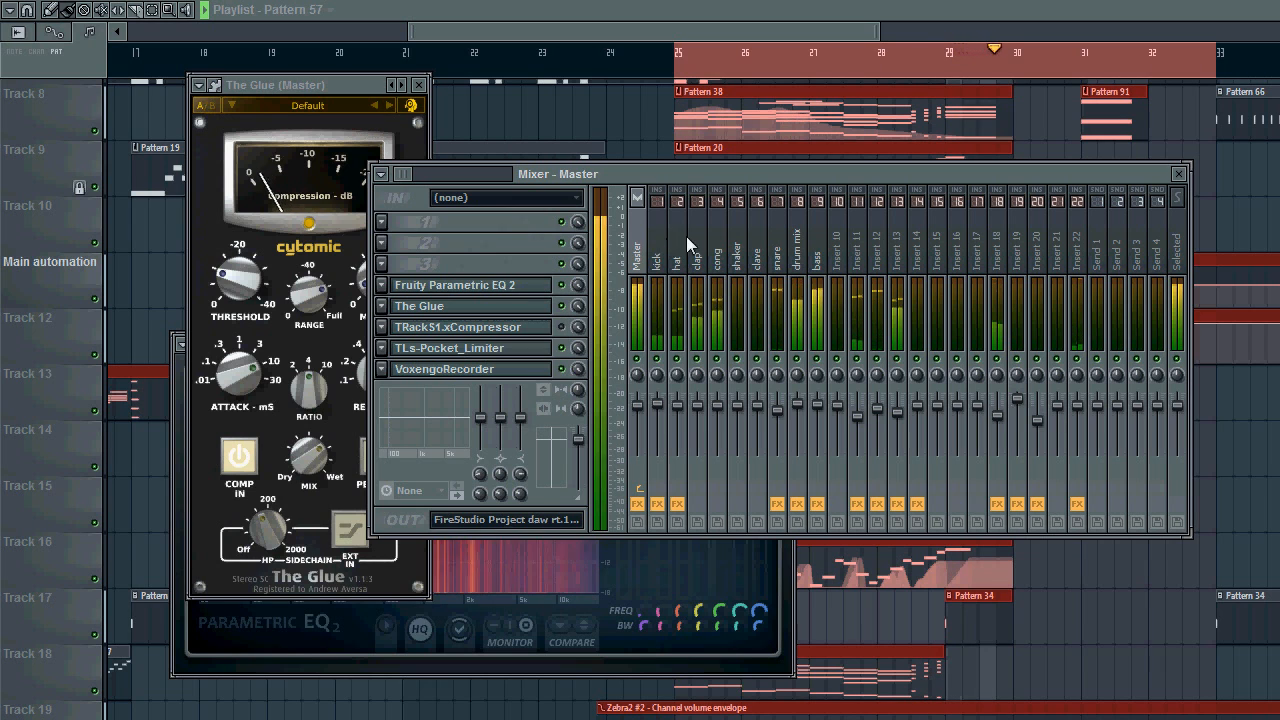
Browse the mixer inserts' effect chains, examine the kick's Fruity Parametric EQ 2, and check the bass chain against the kick's
scroll(758, 243, "down", 10)
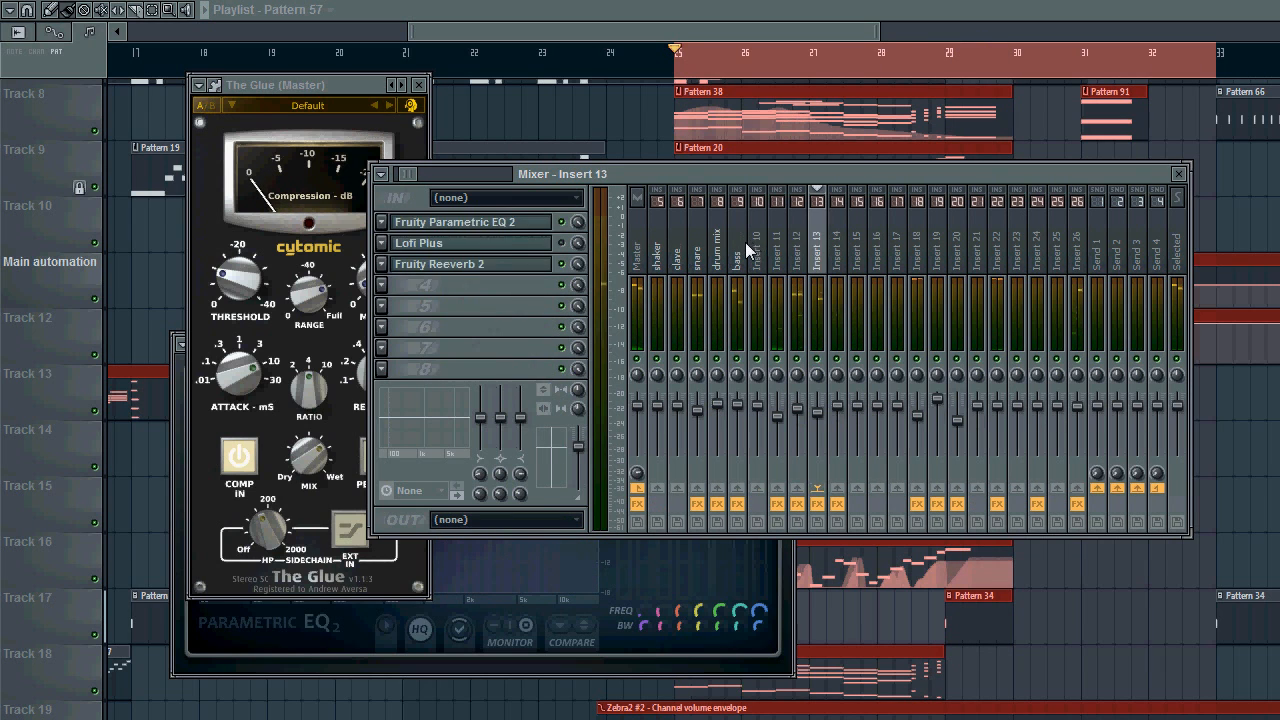
scroll(745, 242, "up", 1)
scroll(745, 242, "up", 1)
scroll(745, 242, "down", 1)
scroll(745, 242, "up", 8)
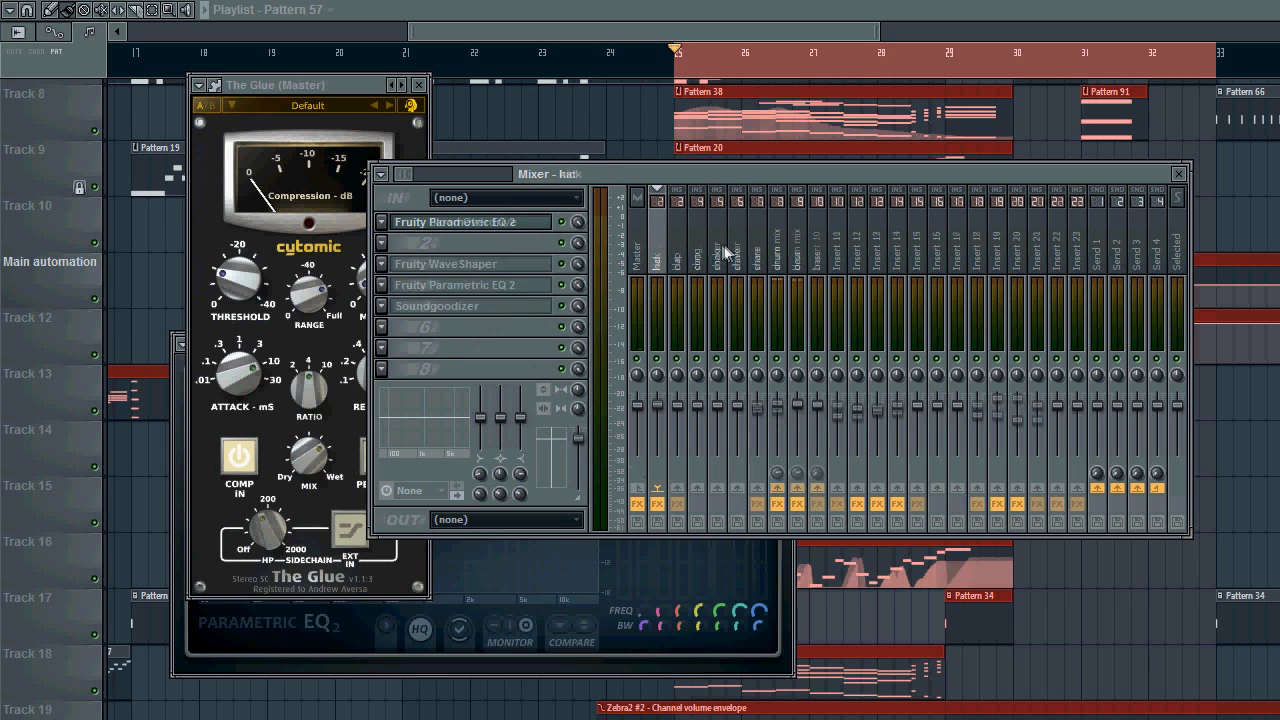
left_click(489, 286)
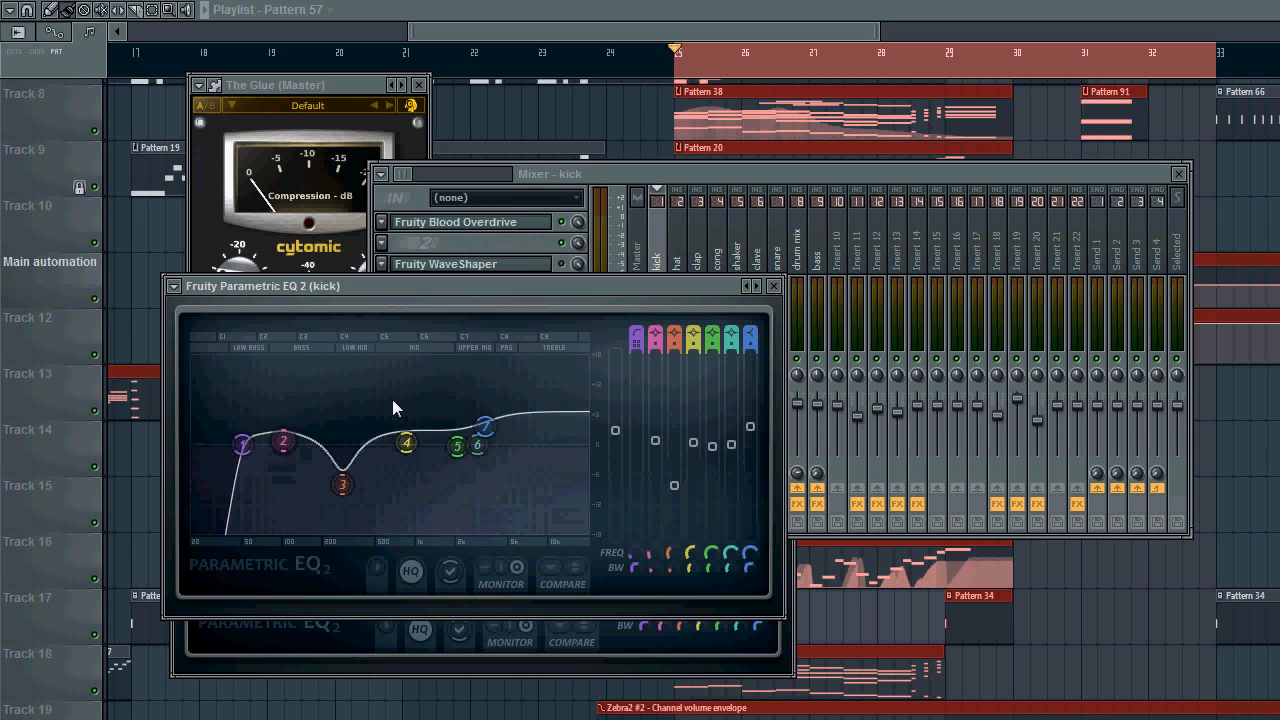
left_click(811, 258)
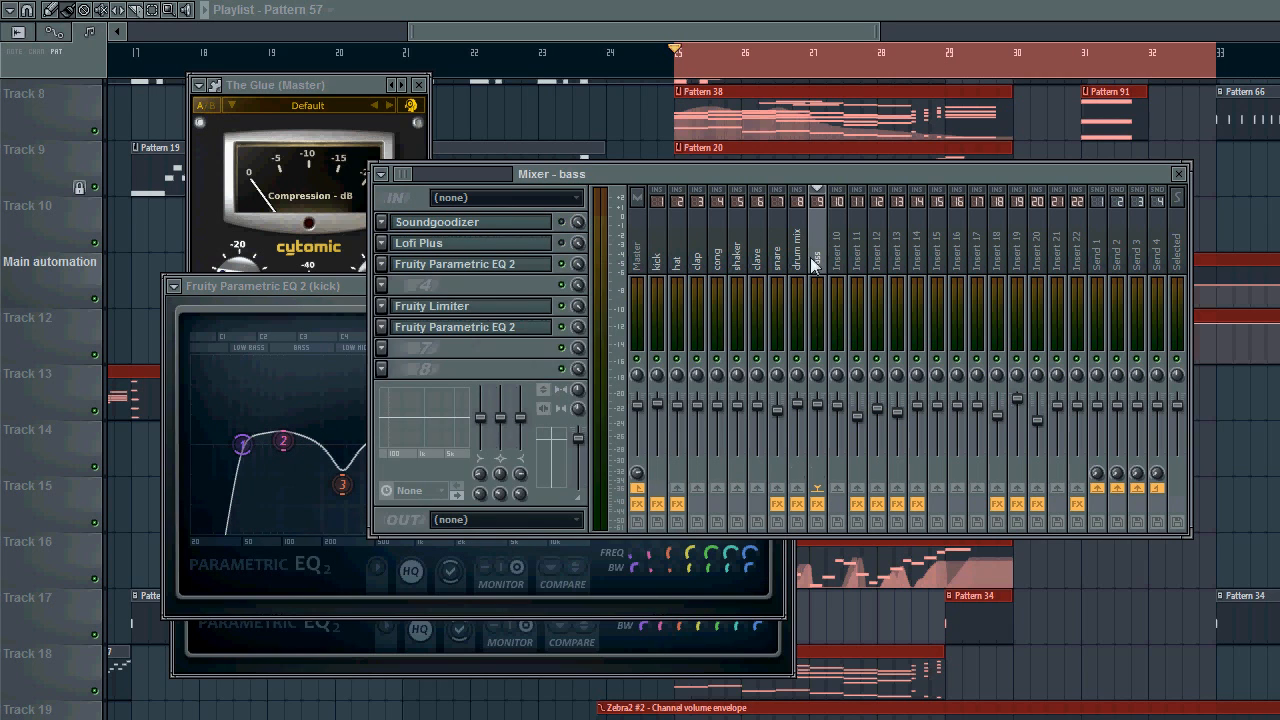
left_click(658, 250)
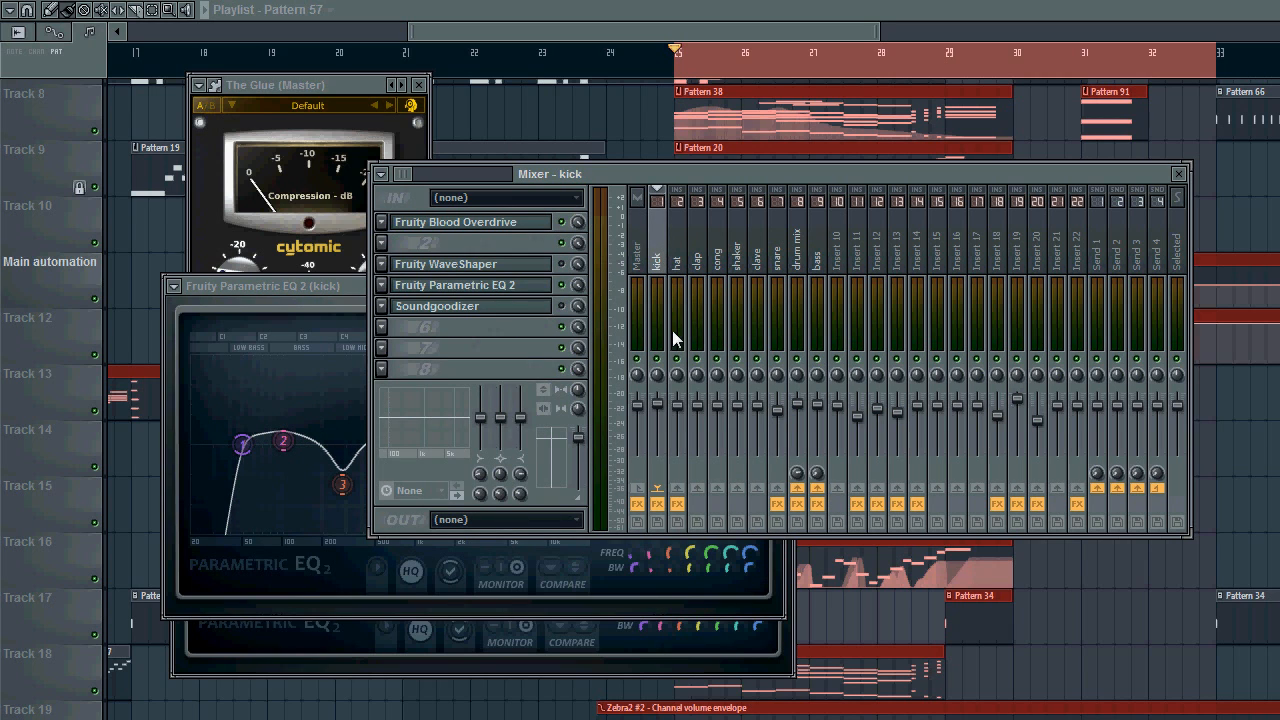
Play the selection briefly, shorten the time range to bars 25 through 28, and return to the mixer
key("space")
key("space")
double_click(507, 51)
mouse_move(503, 36)
left_mouse_down()
mouse_move(452, 36)
mouse_move(536, 58)
mouse_move(819, 46)
mouse_move(800, 60)
left_mouse_up()
key("F9")
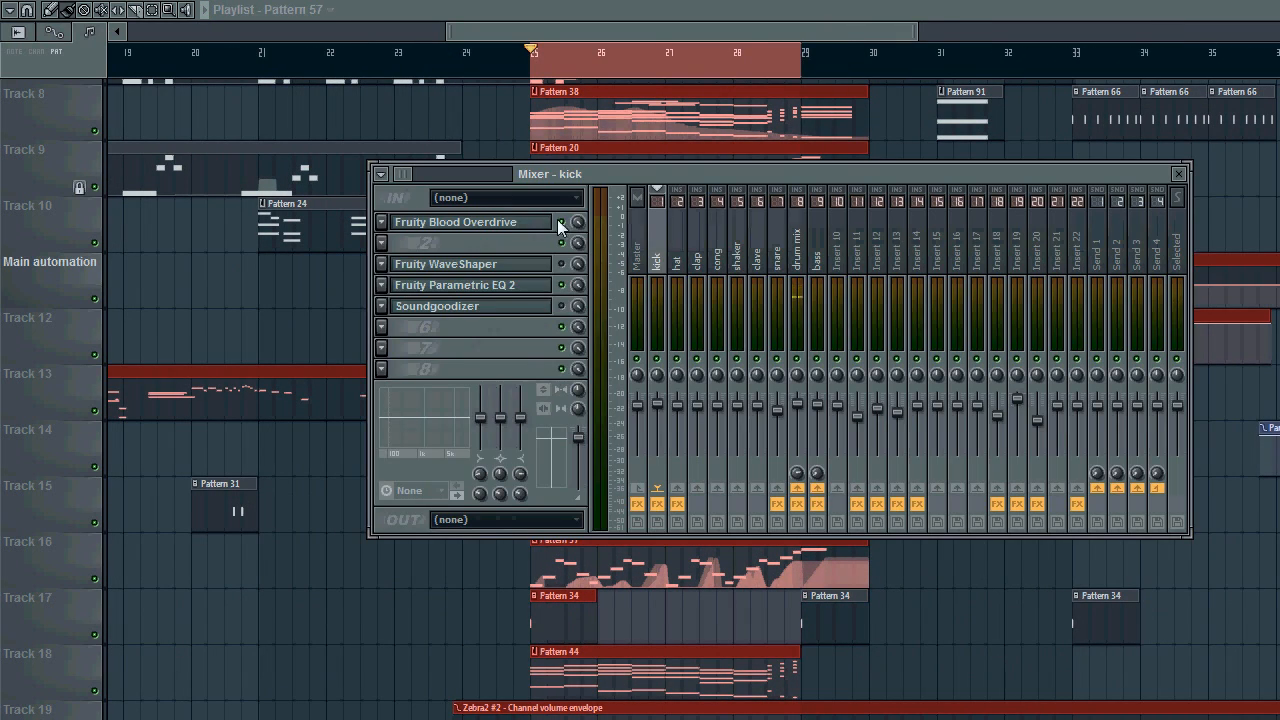
Examine the bass insert's two Fruity Parametric EQ 2 effects and play the selected bars while toggling them to compare the sound
left_click(823, 239)
left_click(522, 266)
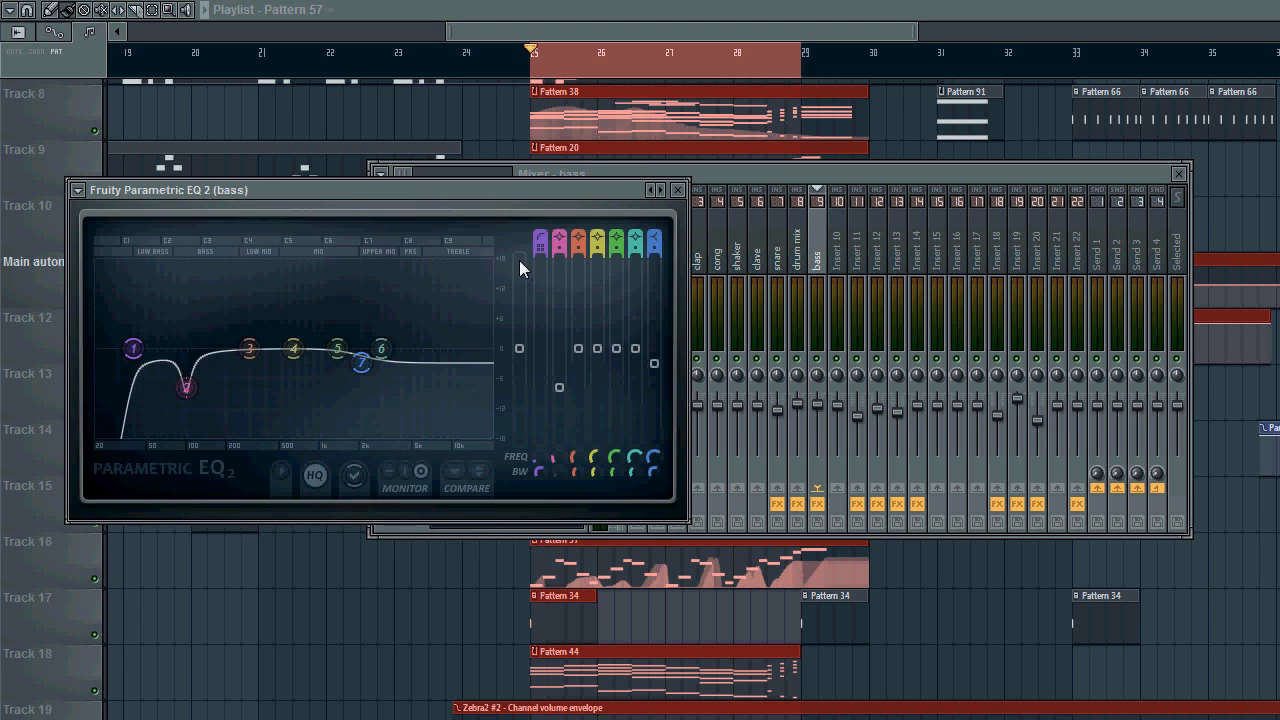
left_click(576, 262)
key("space")
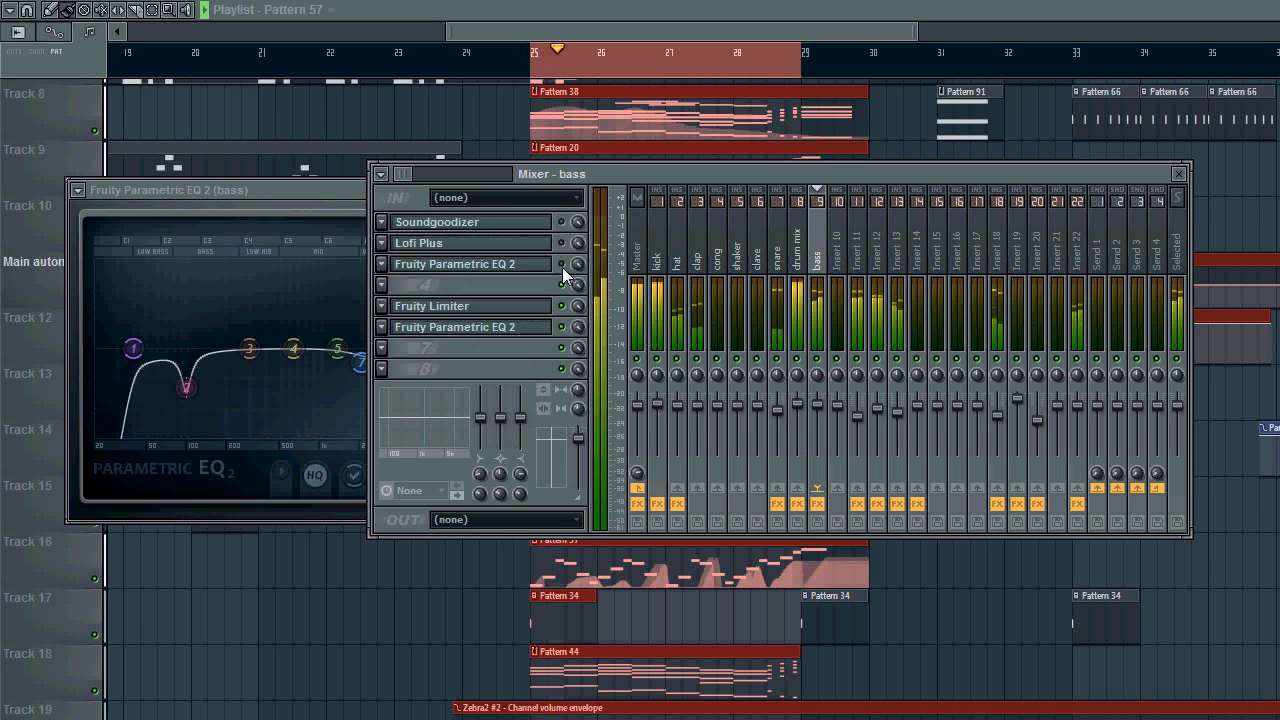
left_click(543, 330)
left_click(564, 330)
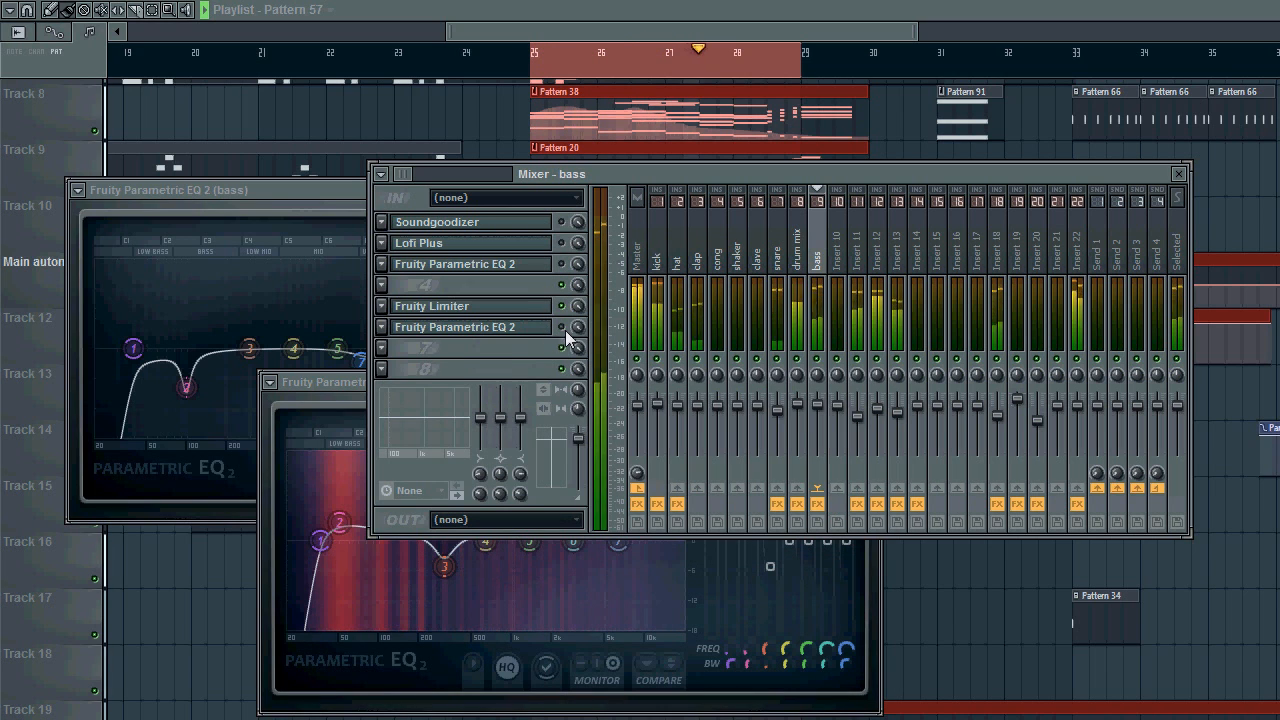
key("space")
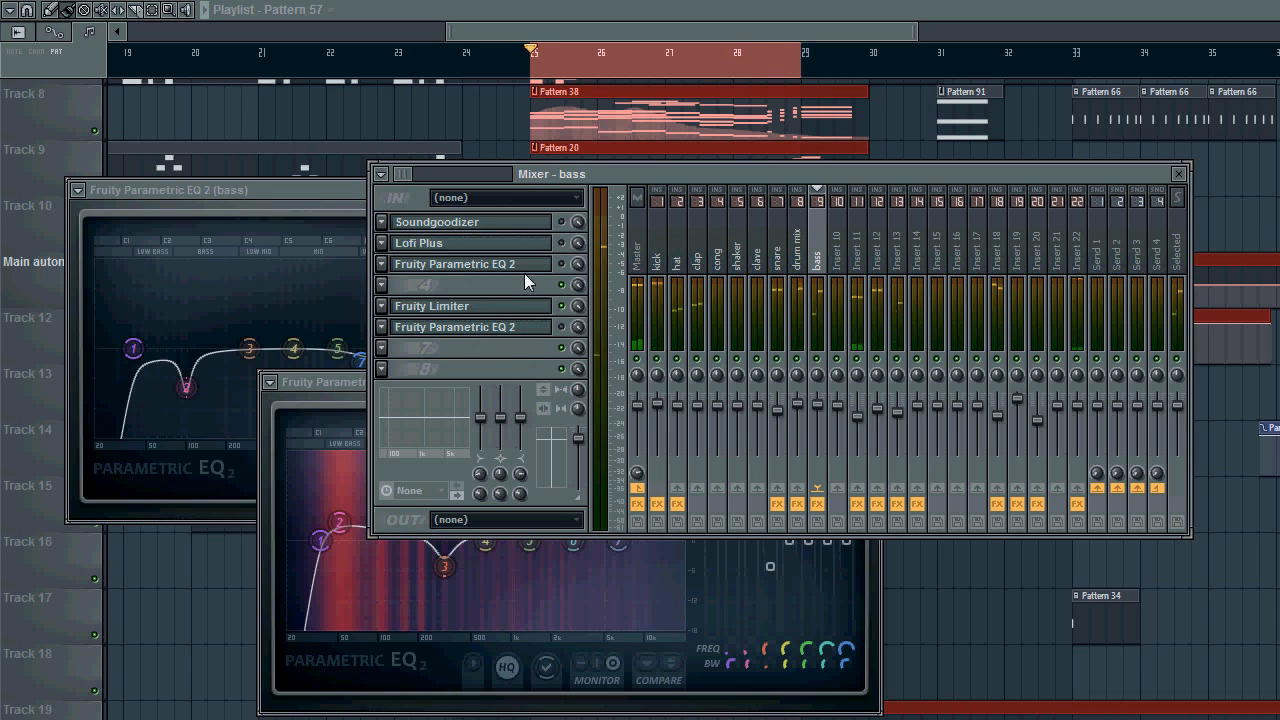
Examine the bass insert's Fruity Limiter and play the selected bars while toggling it to compare the sound, then stop
left_click(543, 306)
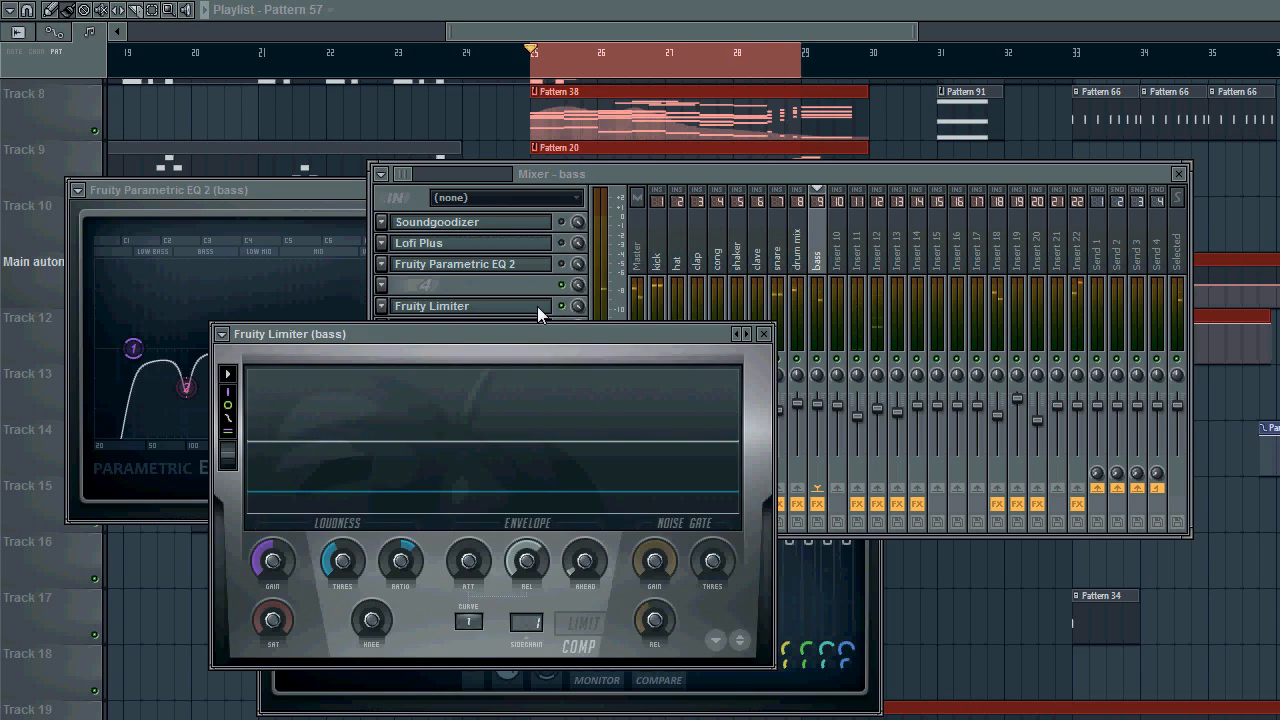
left_click(763, 333)
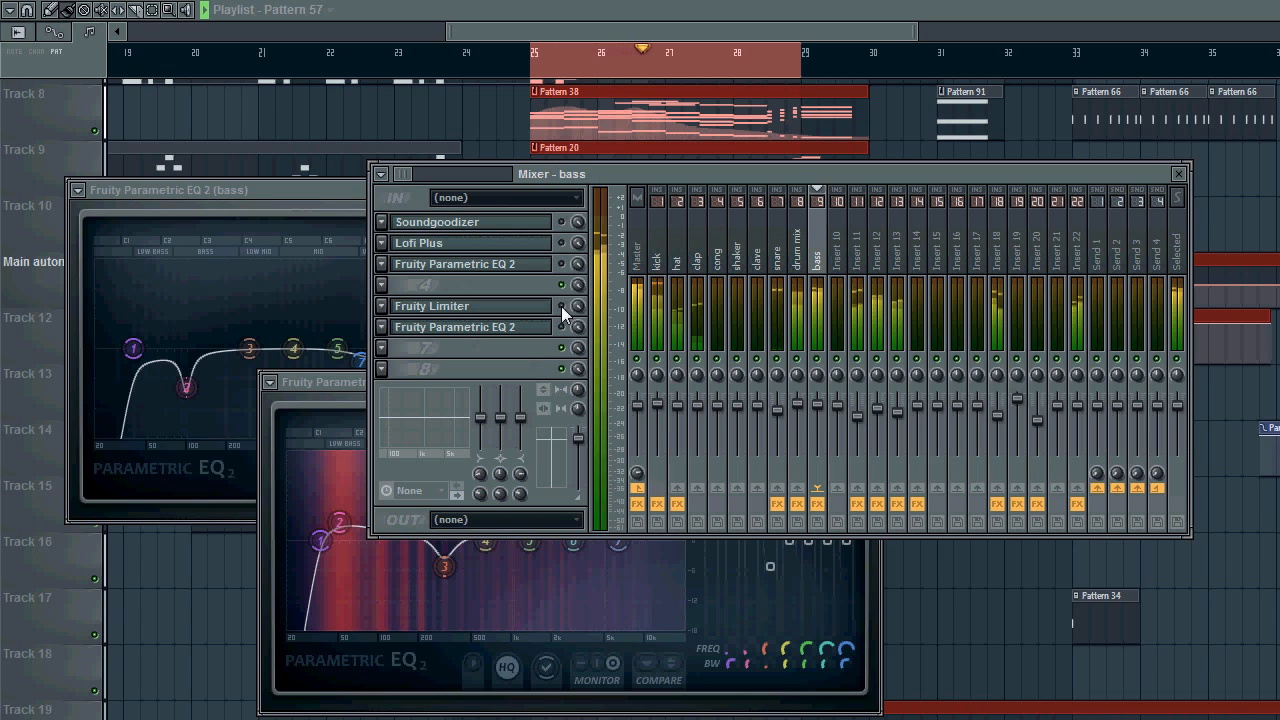
key("space")
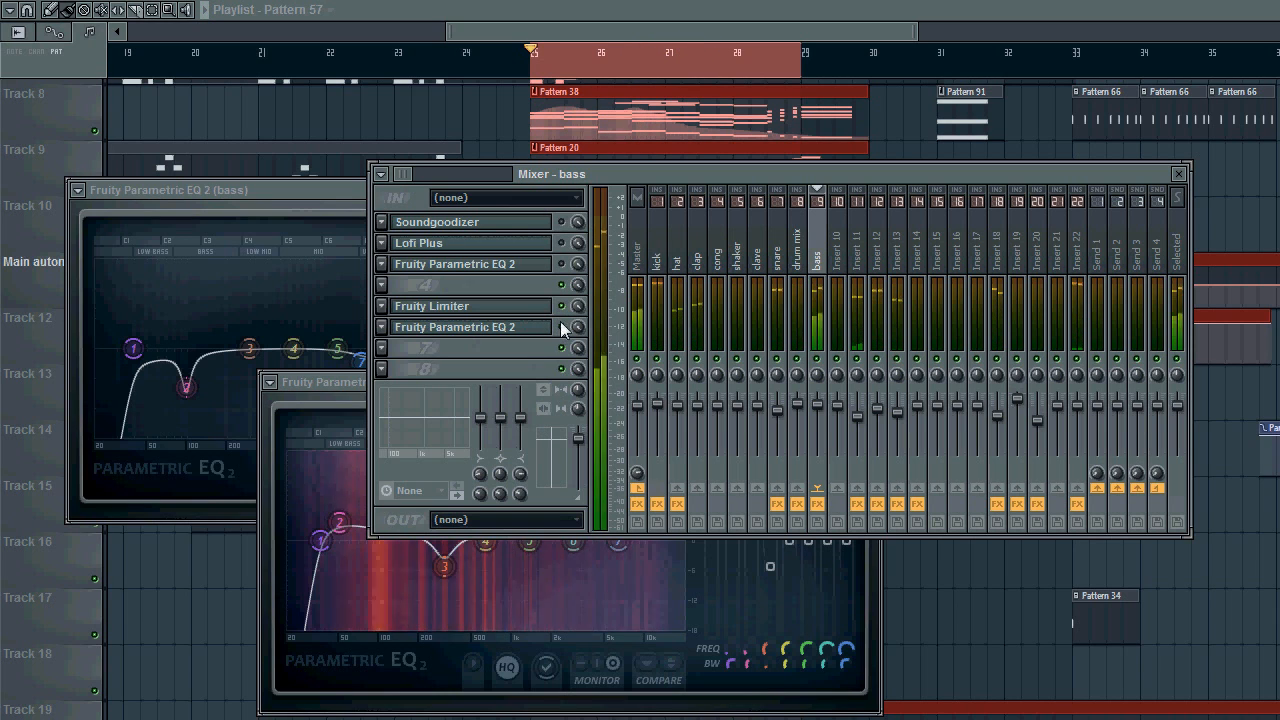
Select the kick insert and play the selected bars to hear it through its effect chain, then stop
left_click(654, 258)
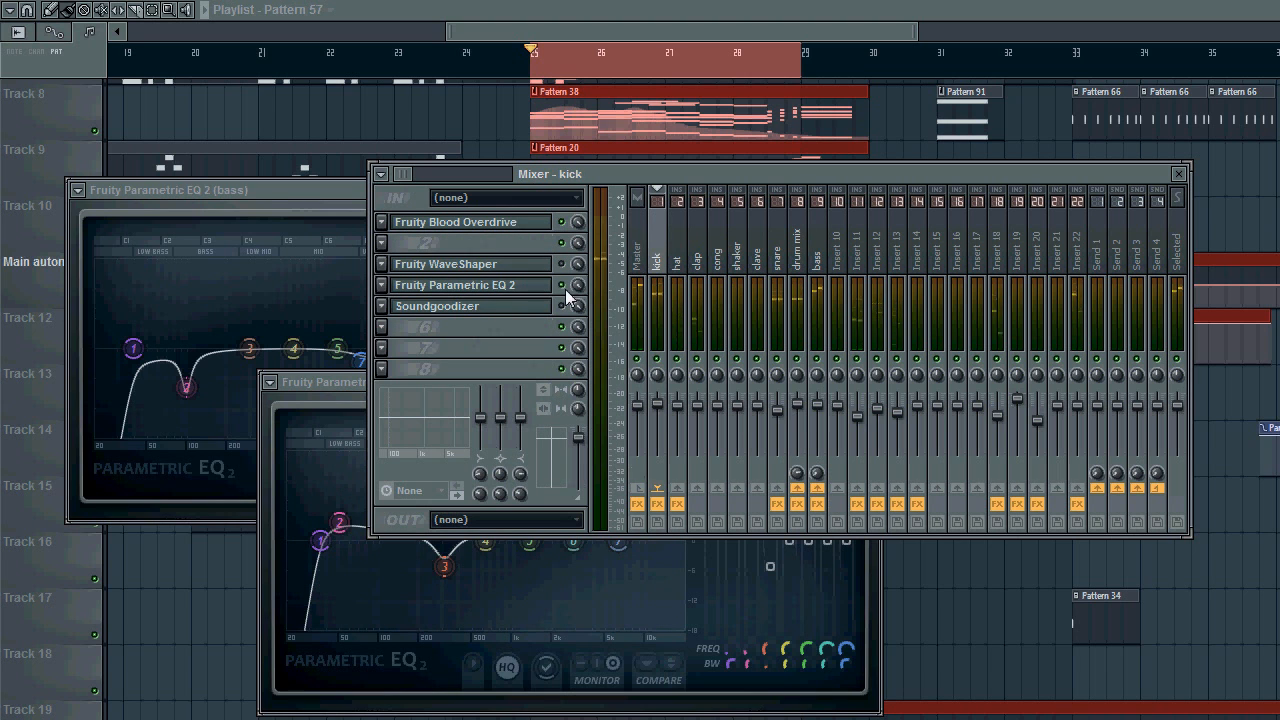
key("space")
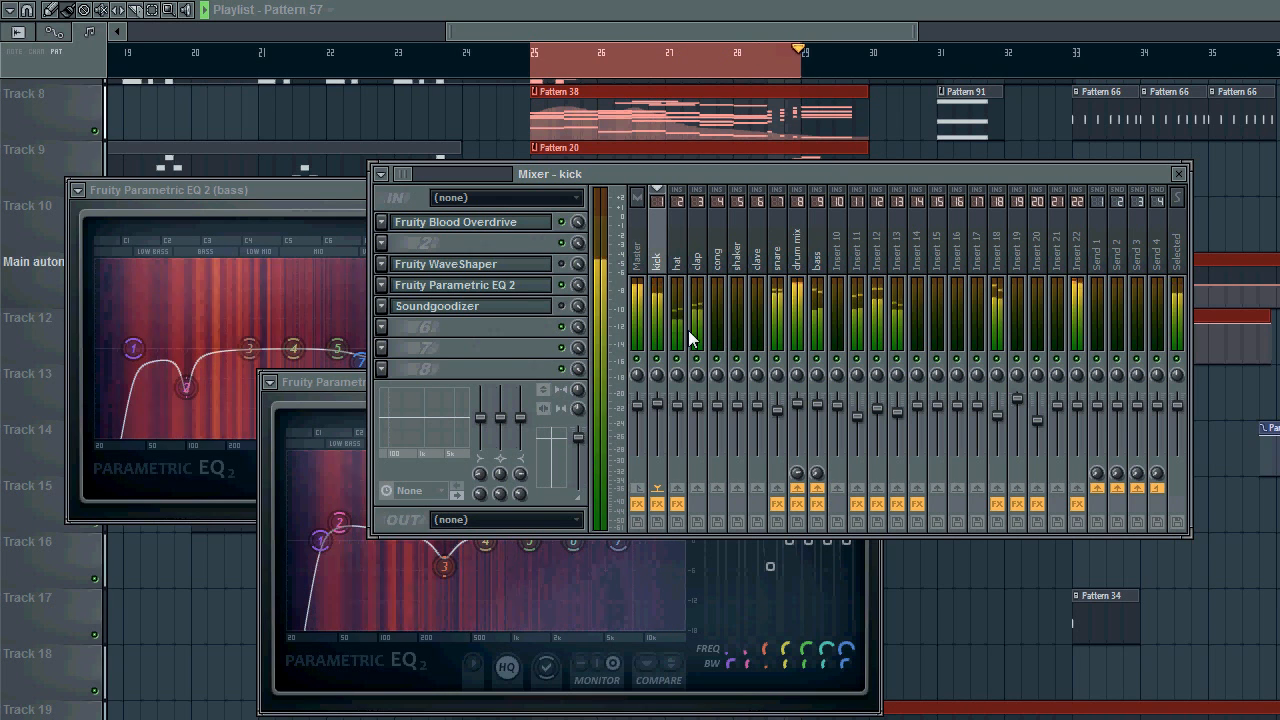
key("space")
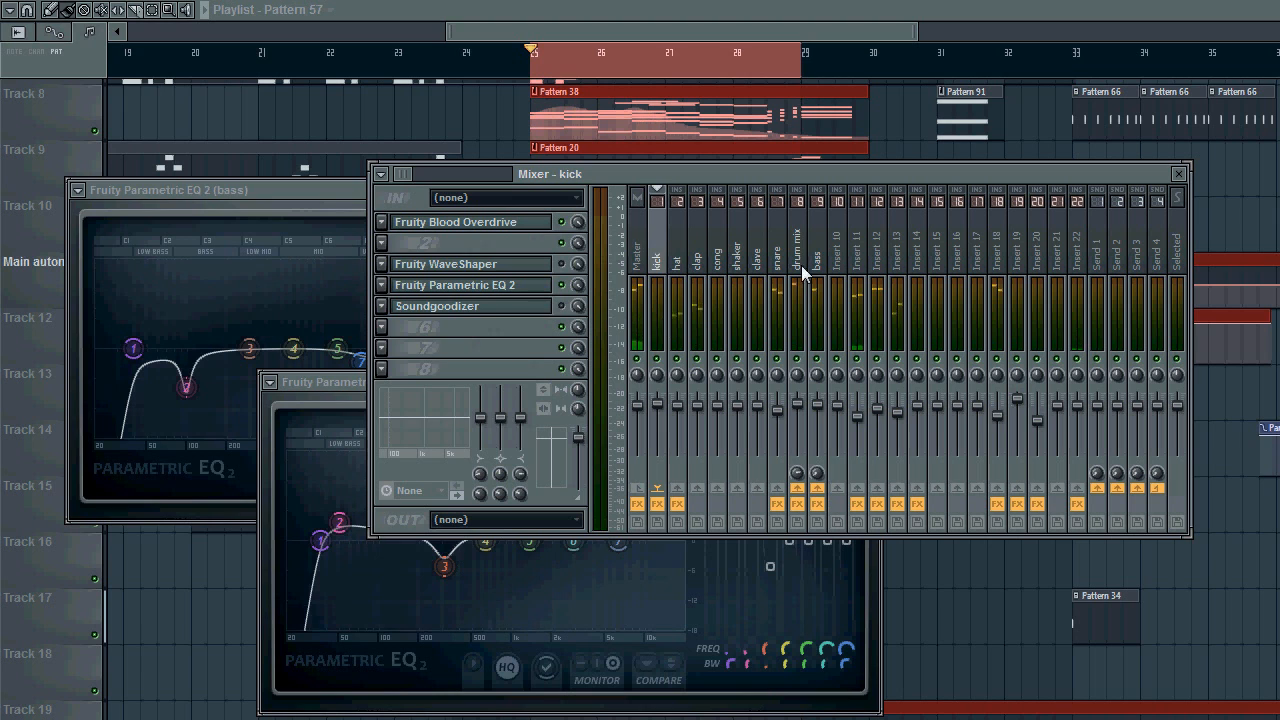
Examine the last Fruity Parametric EQ 2 on Insert 11 and look through the remaining mixer inserts
left_click(856, 243)
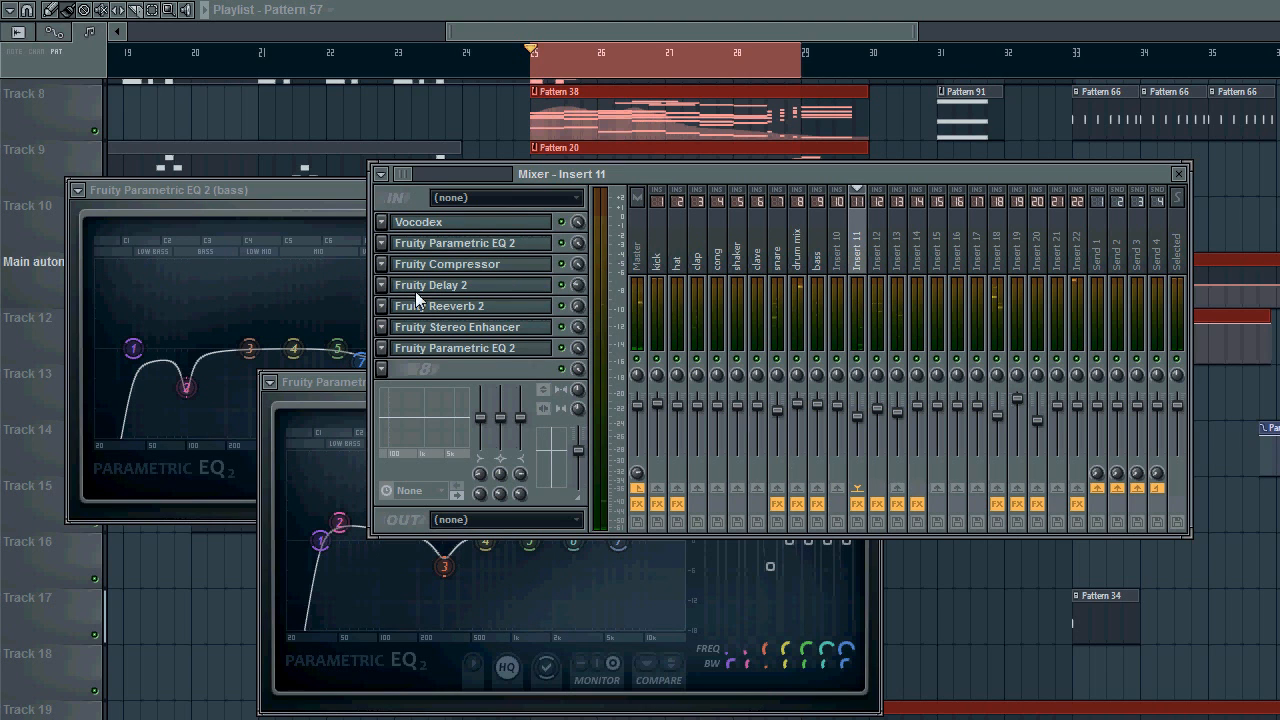
left_click(432, 347)
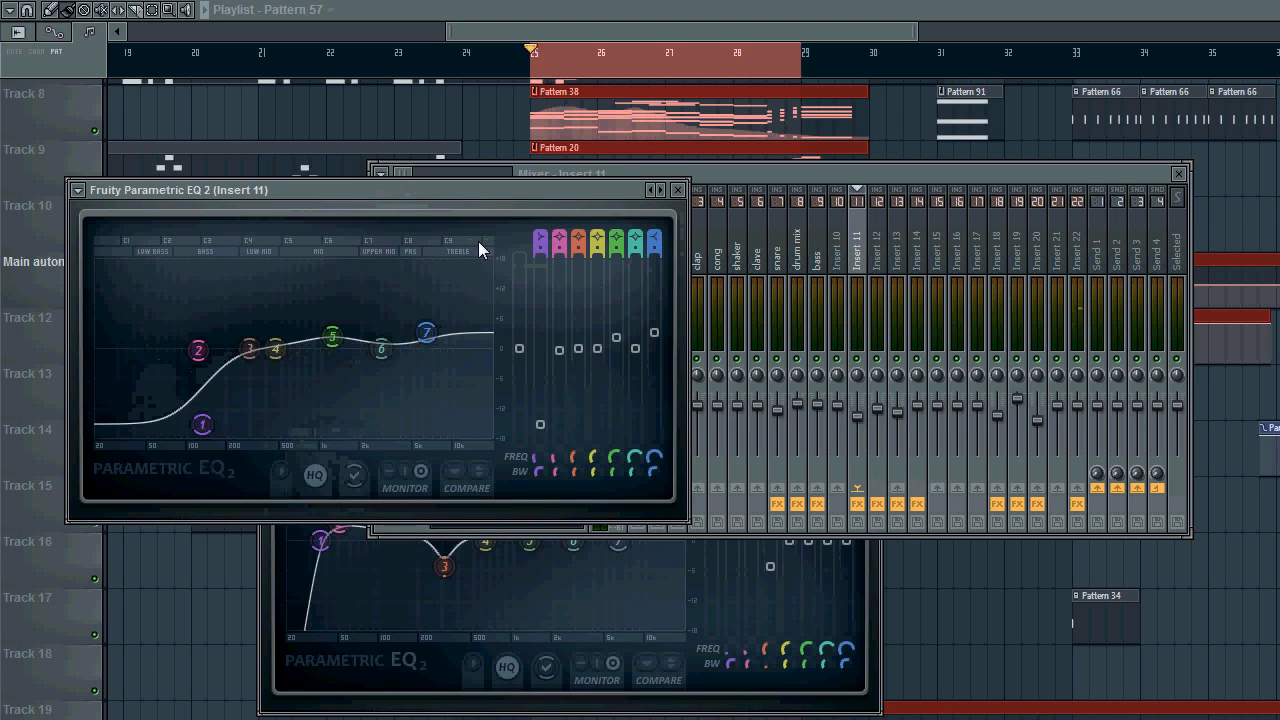
left_click(678, 189)
scroll(830, 252, "down", 18)
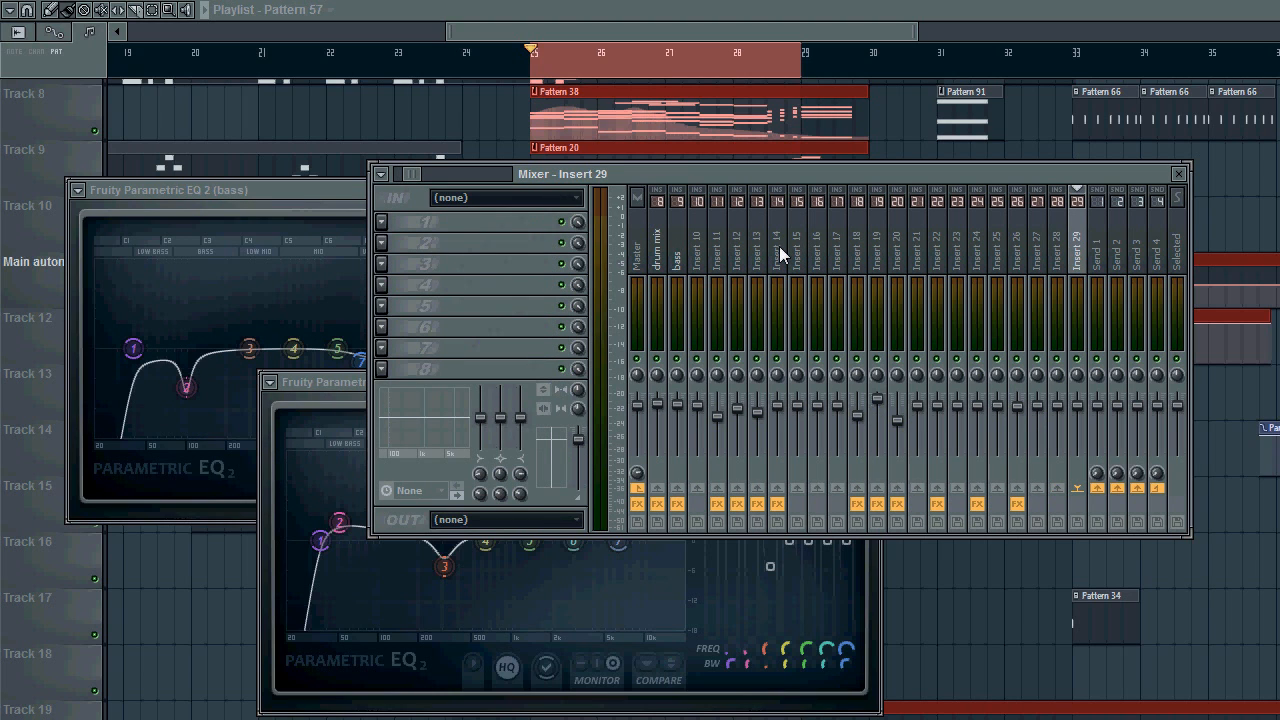
scroll(771, 246, "down", 6)
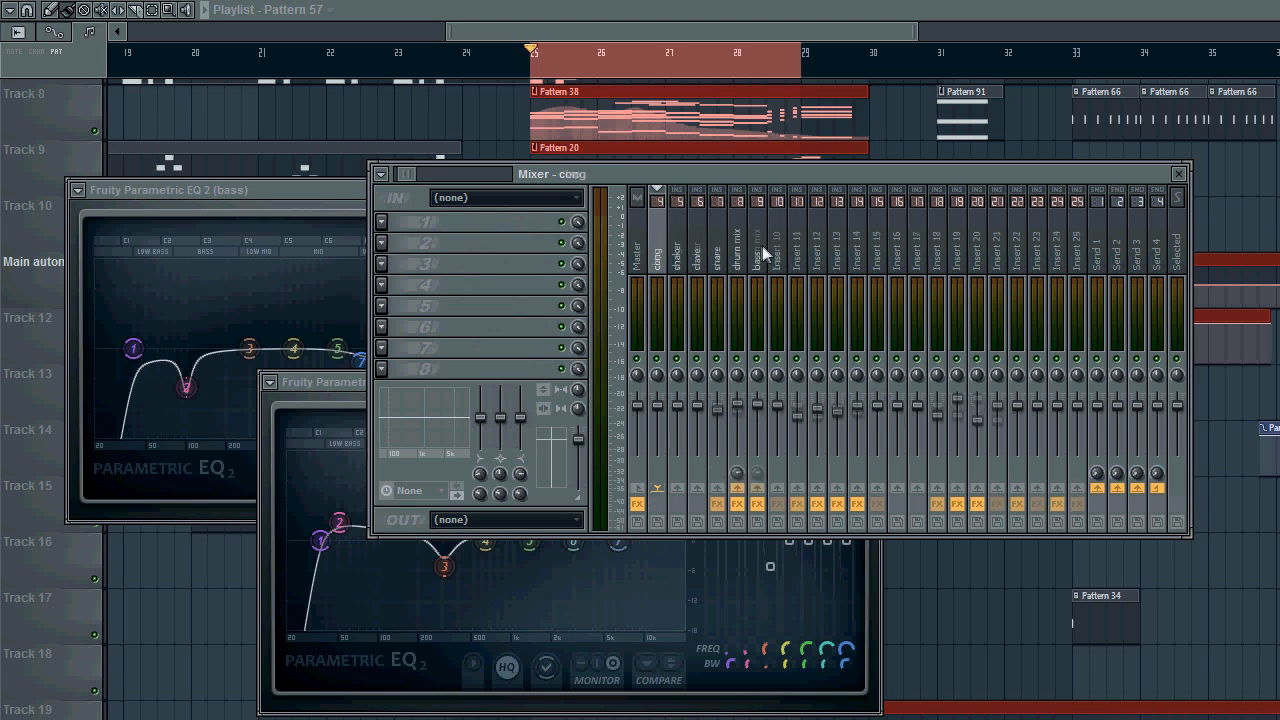
scroll(764, 229, "down", 6)
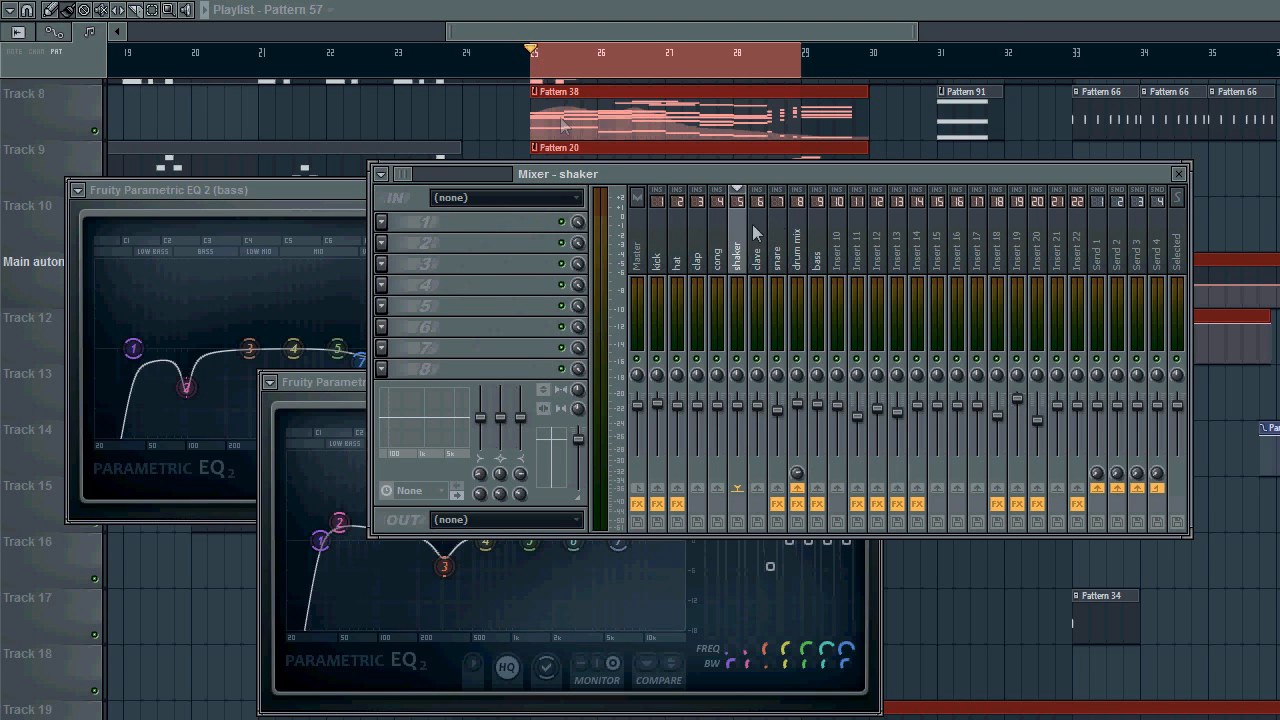
Return to the playlist, clear the time selection over bars 25 through 28, and show the arrangement's earlier bars
left_click_drag(527, 34, 493, 21)
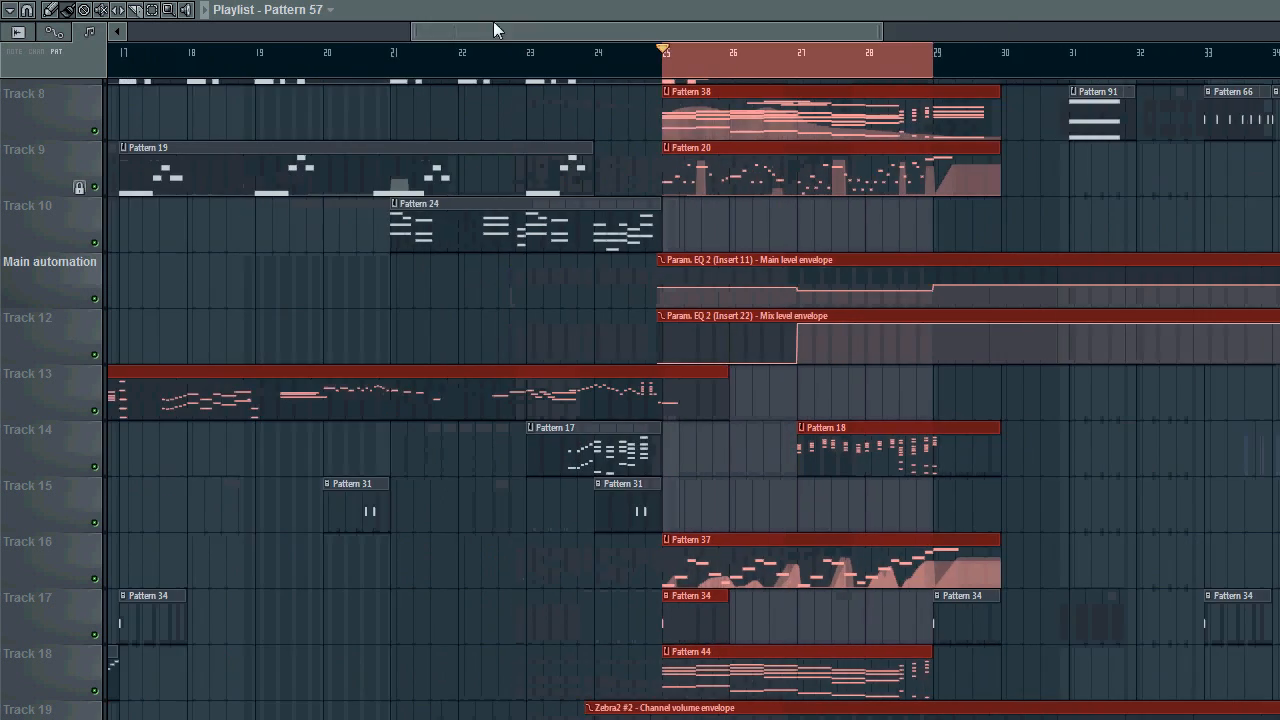
left_click(700, 67)
scroll(710, 192, "up", 5)
left_click_drag(702, 26, 733, 31)
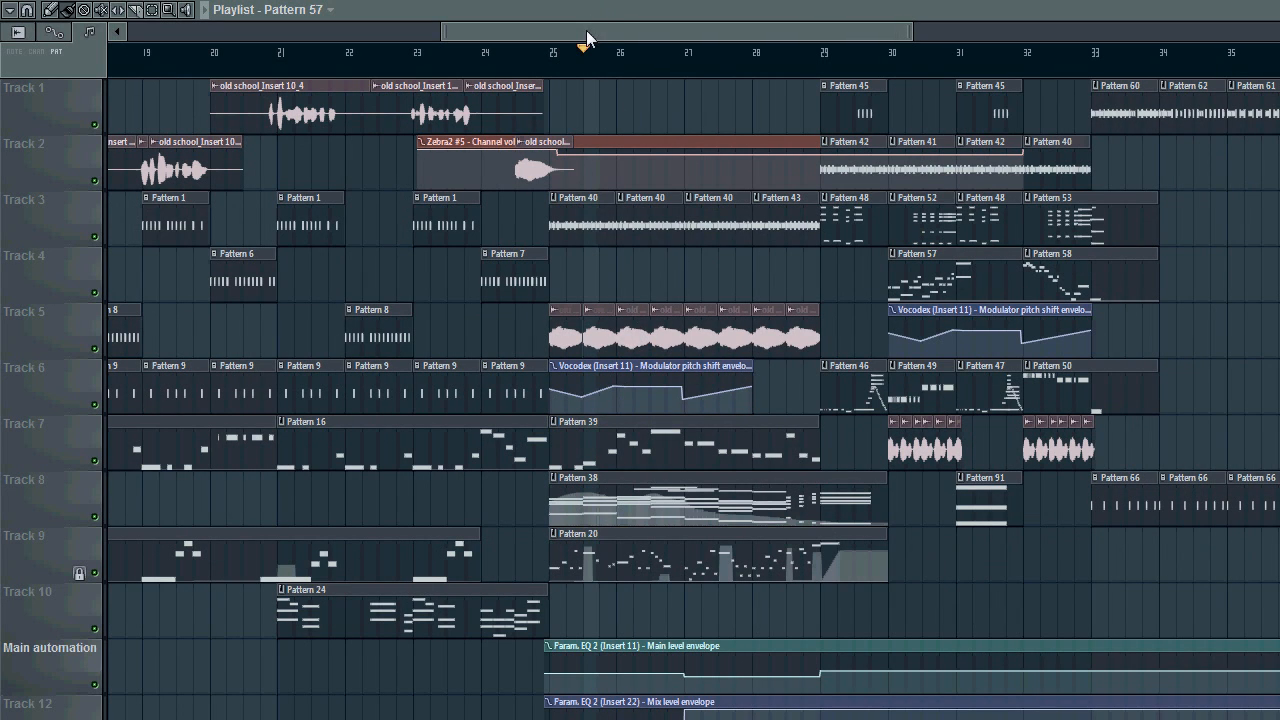
left_click_drag(581, 37, 387, 11)
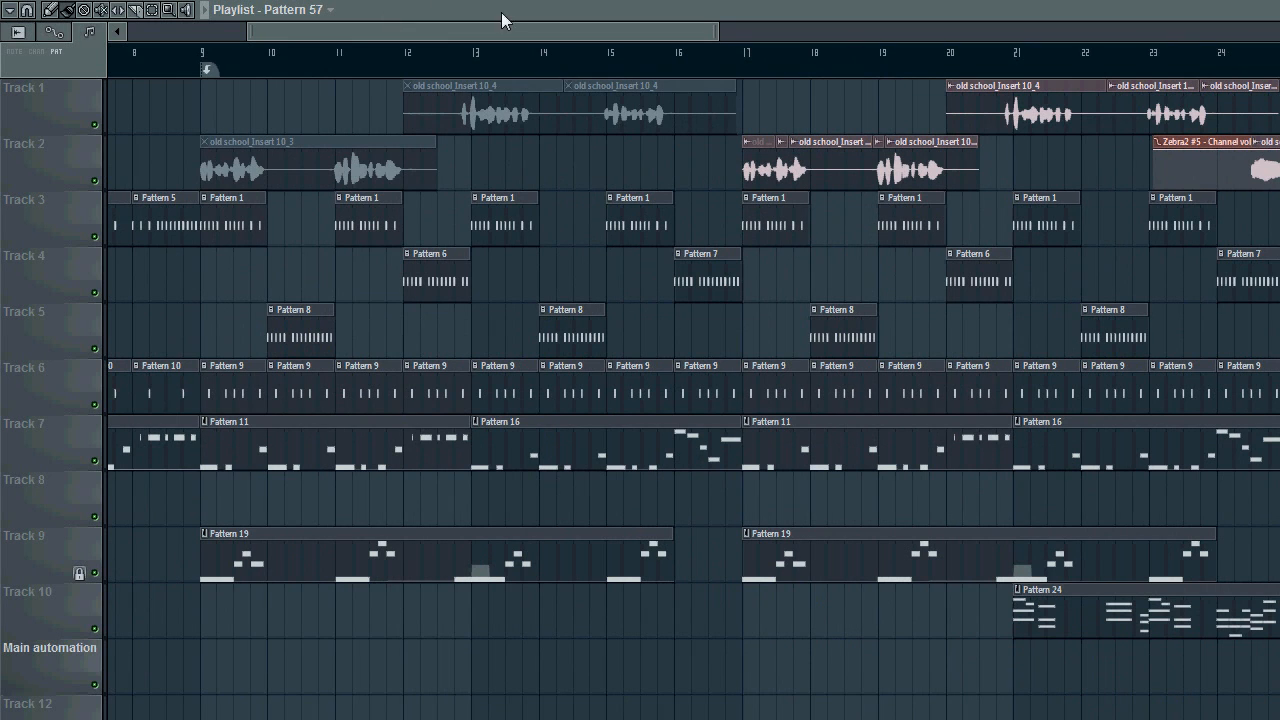